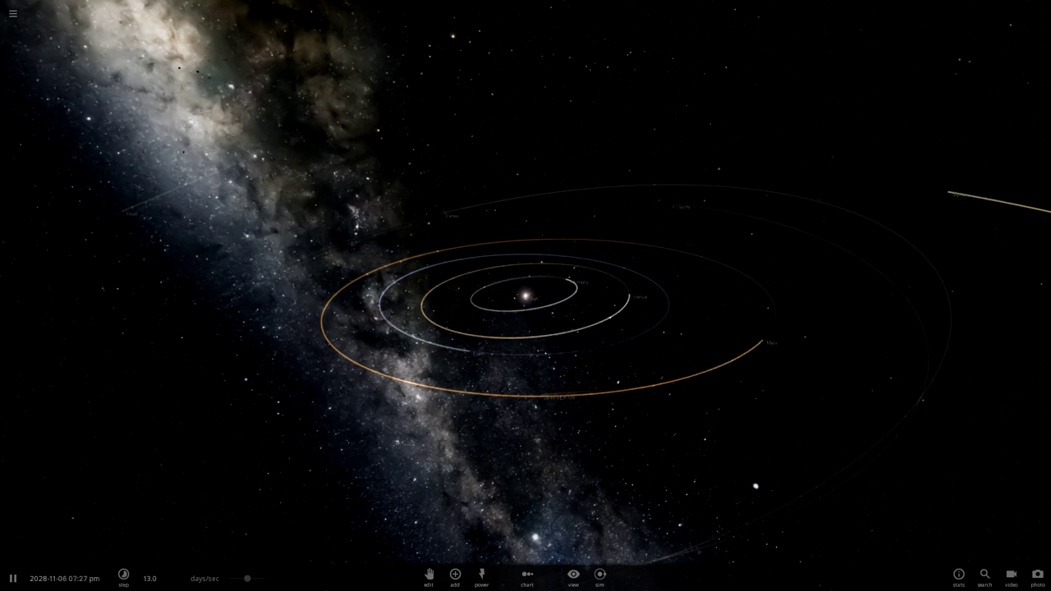
# Start a new empty simulation in place of the solar system.
pyautogui.moveTo(493, 329); pyautogui.dragTo(845, 361)
pyautogui.scroll(-10, 846, 361)
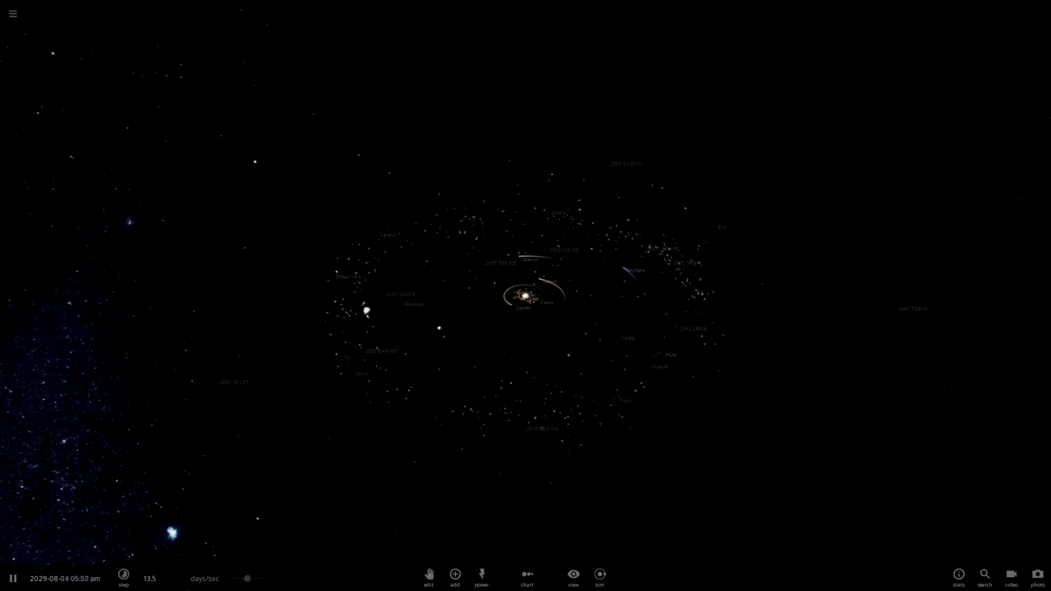
pyautogui.click(12, 13)
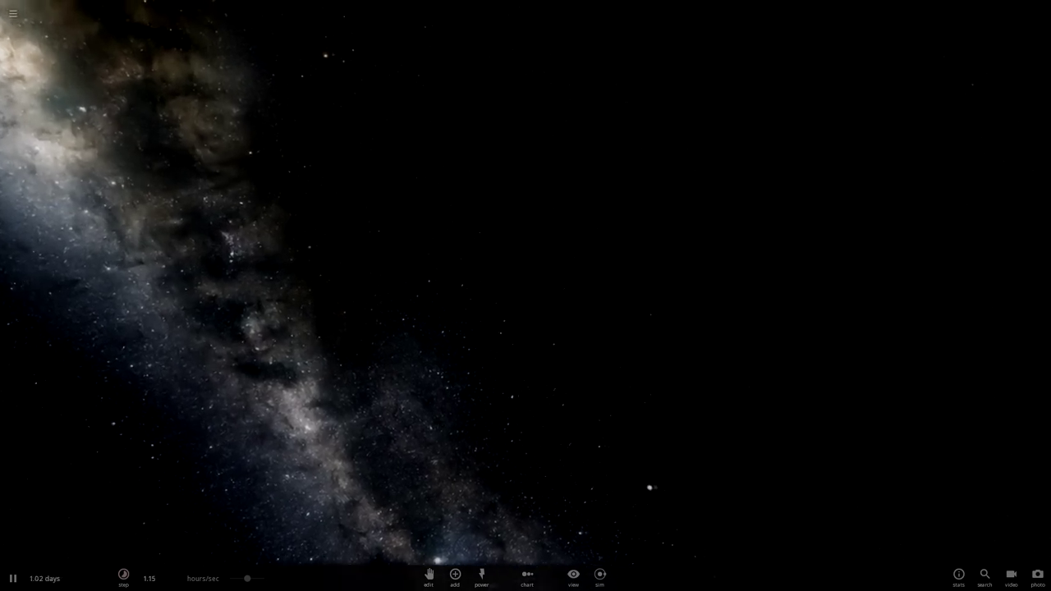
pyautogui.press('Escape')
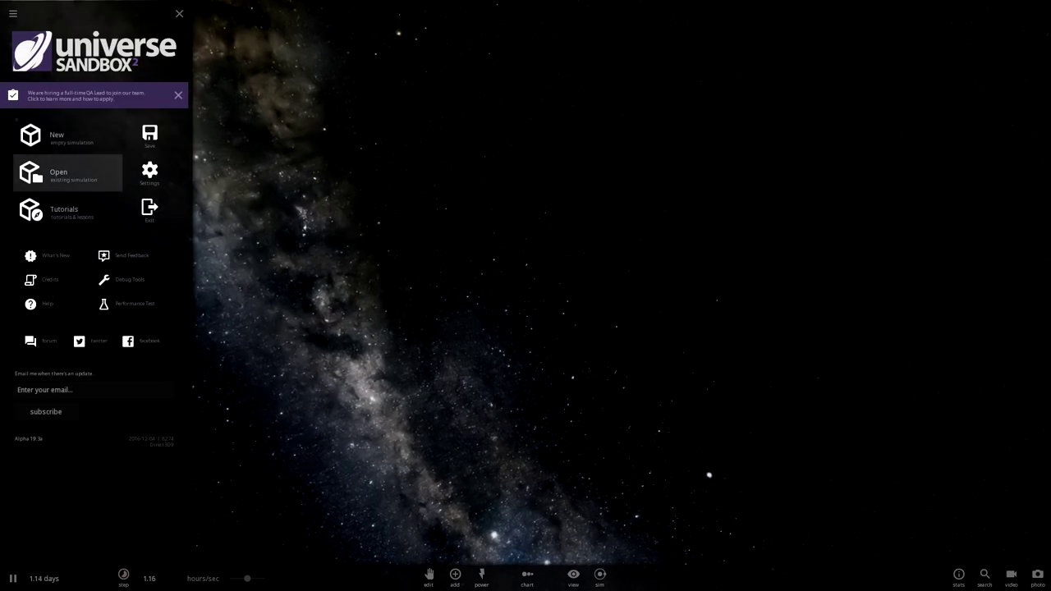
# Add a random rocky planet to the empty simulation.
pyautogui.click(455, 574)
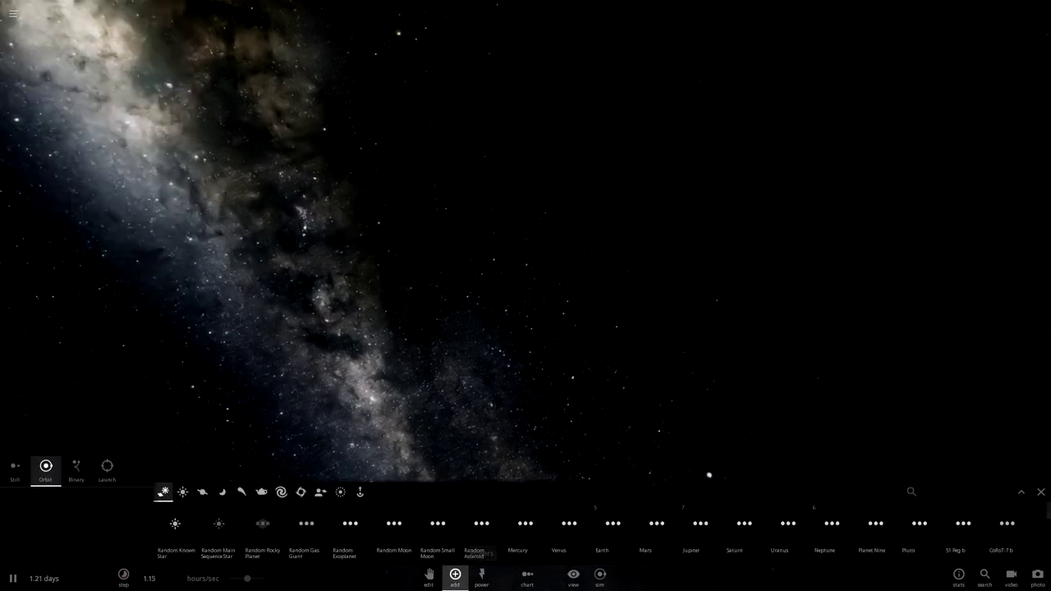
pyautogui.click(202, 491)
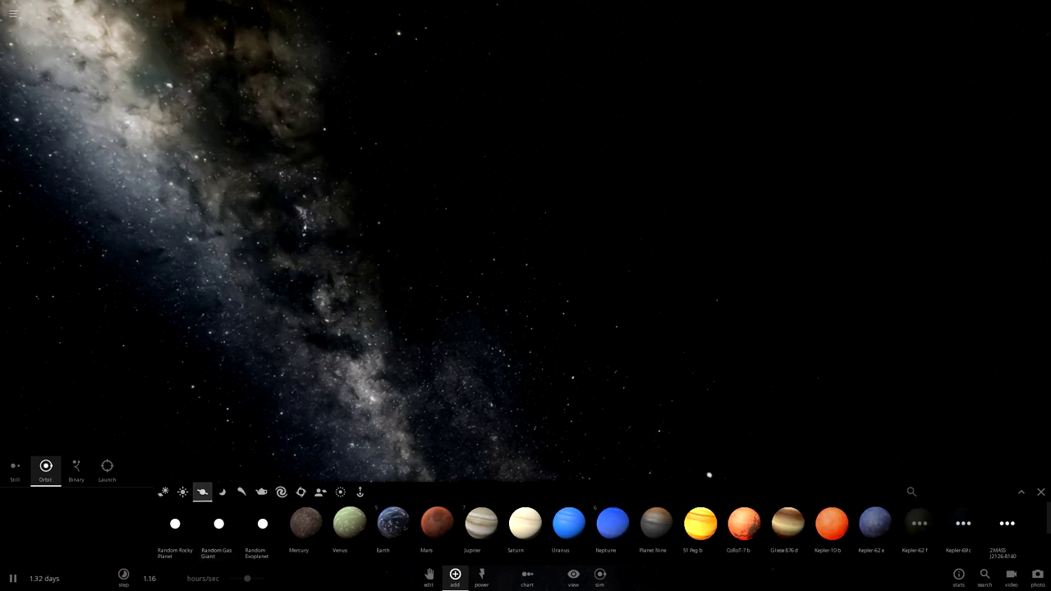
pyautogui.click(175, 532)
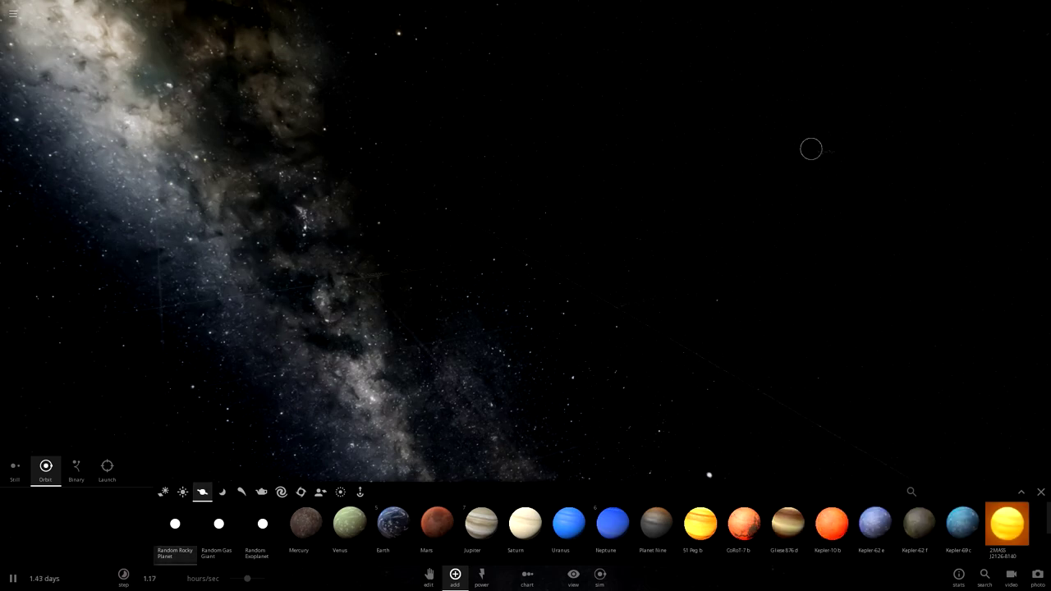
pyautogui.scroll(10, 504, 259)
pyautogui.click(497, 295)
pyautogui.press('Escape')
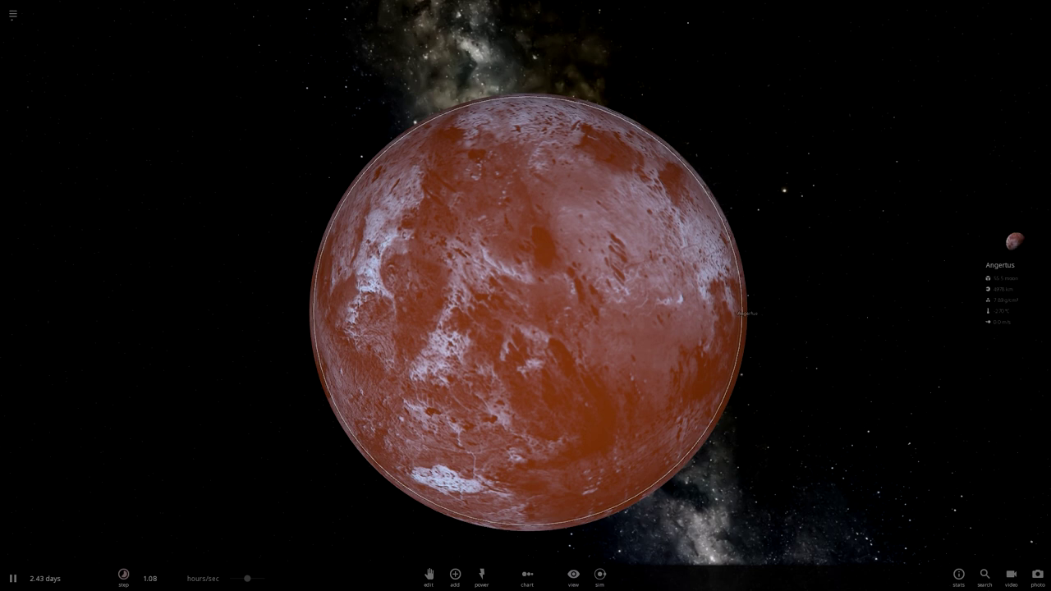
# Add water to the planet's materials, leaving the water share at 0.000300 %.
pyautogui.click(528, 312)
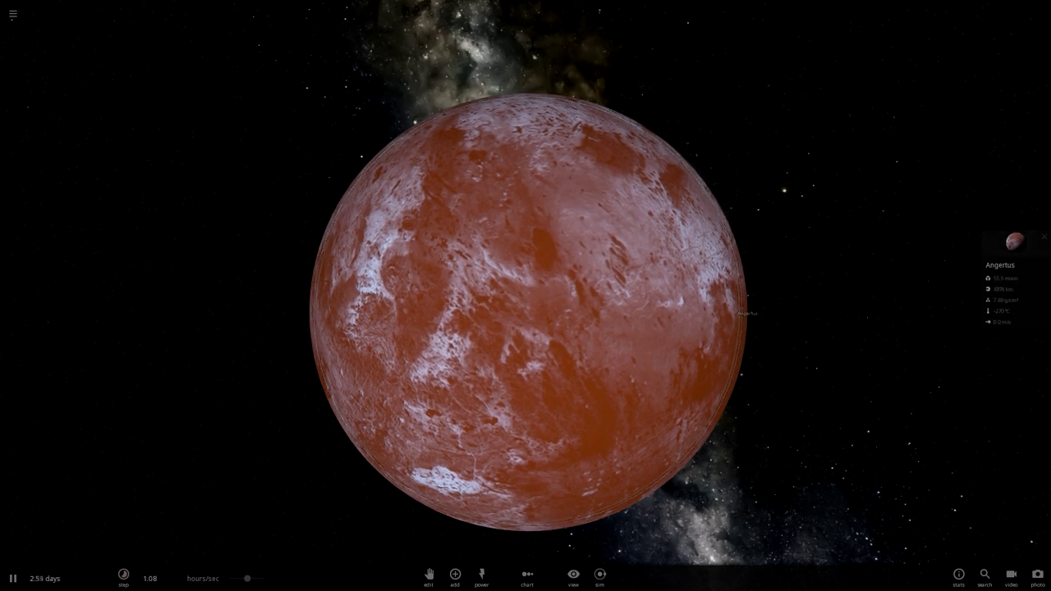
pyautogui.click(1013, 241)
pyautogui.click(961, 157)
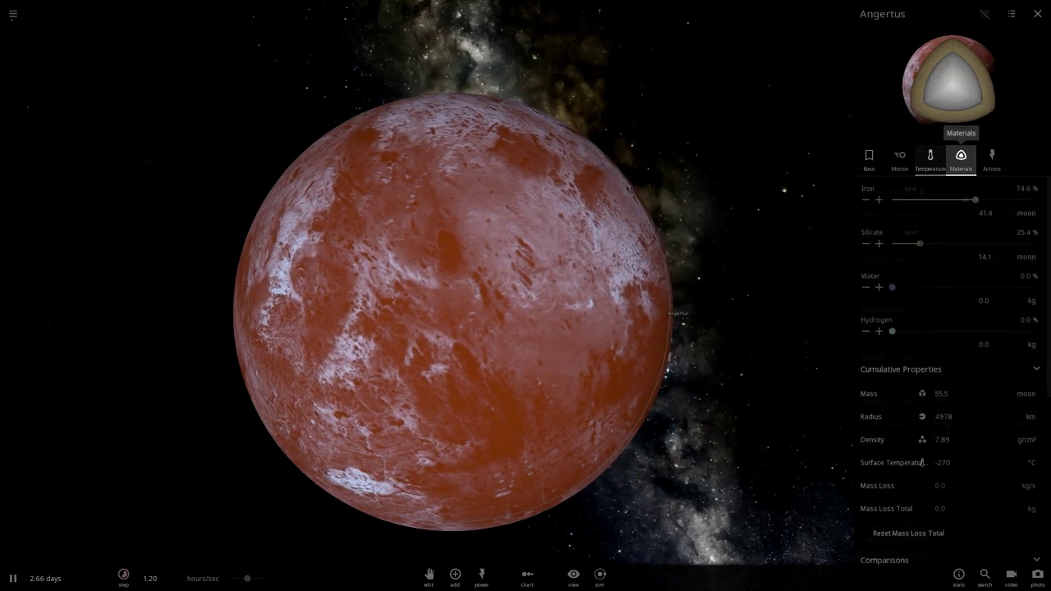
pyautogui.click(879, 288)
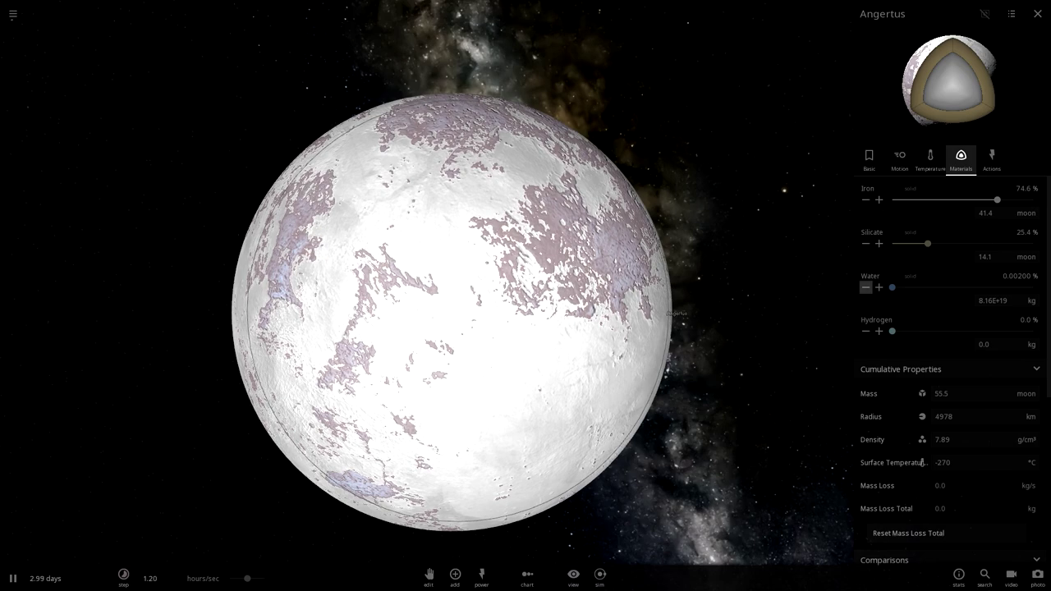
pyautogui.moveTo(866, 287); pyautogui.dragTo(878, 288)
pyautogui.click(865, 287)
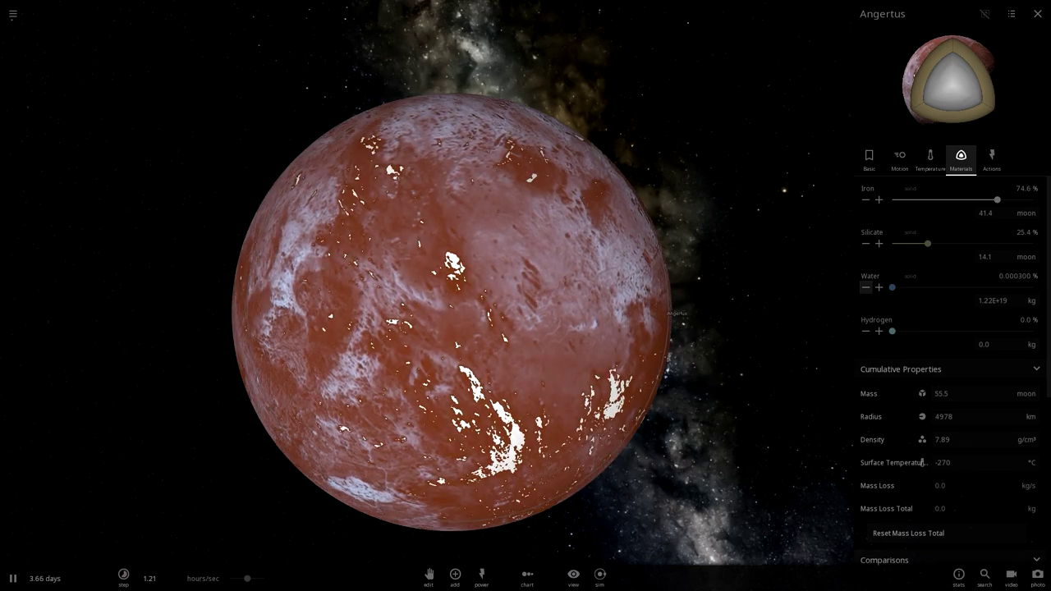
pyautogui.moveTo(509, 296); pyautogui.dragTo(575, 288)
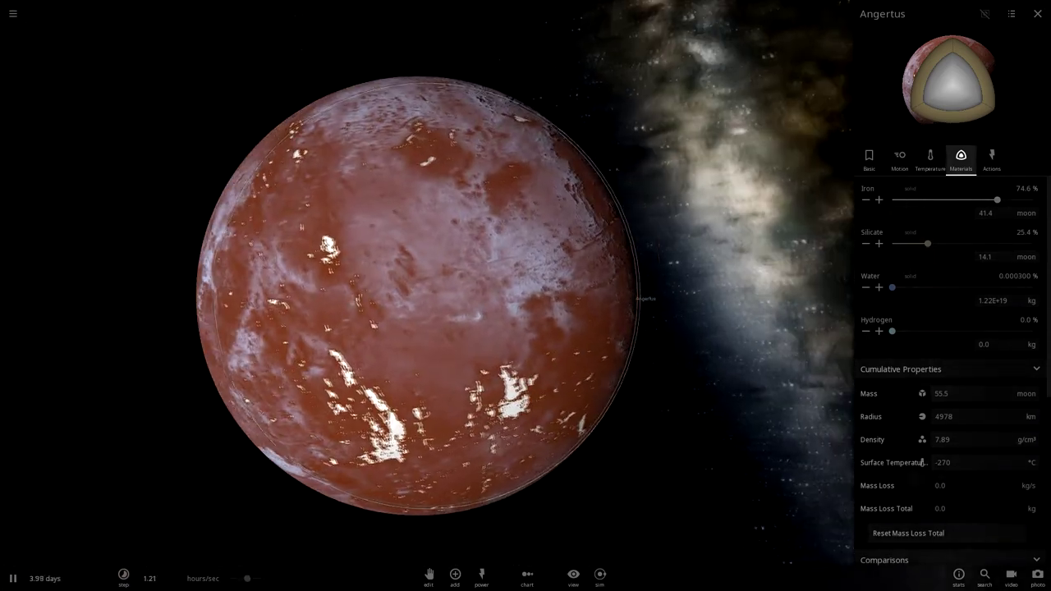
# Set the planet's appearance Color 1 to a dark orange-brown.
pyautogui.click(868, 160)
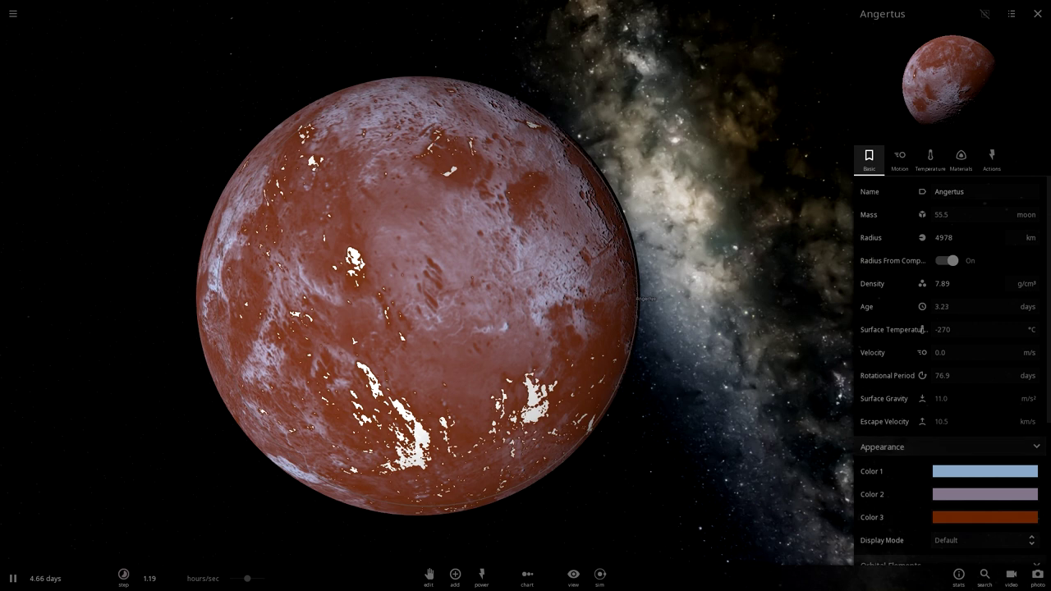
pyautogui.click(985, 472)
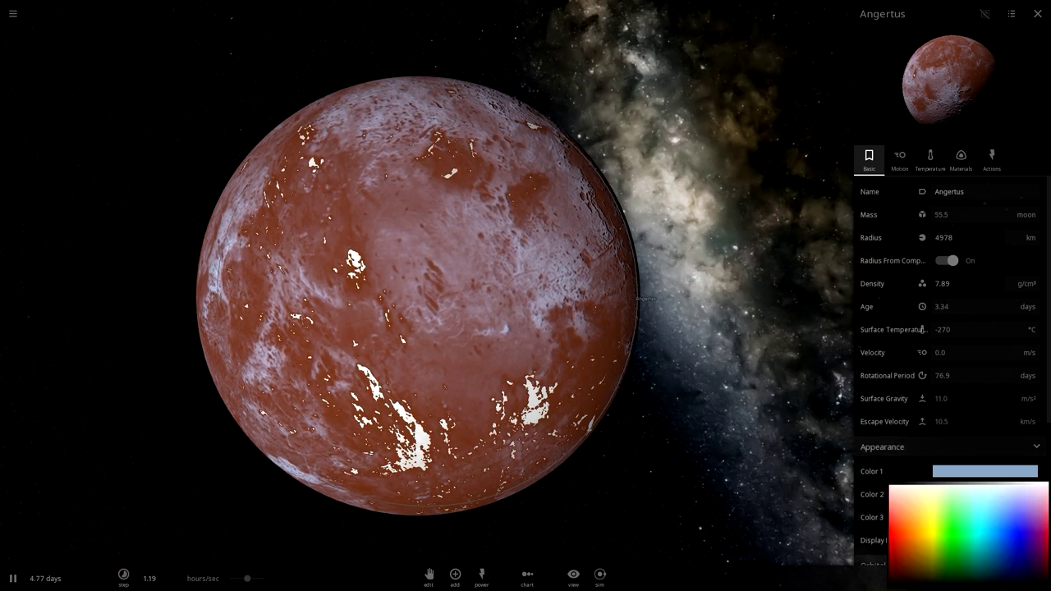
pyautogui.moveTo(913, 512); pyautogui.dragTo(910, 557)
pyautogui.click(910, 448)
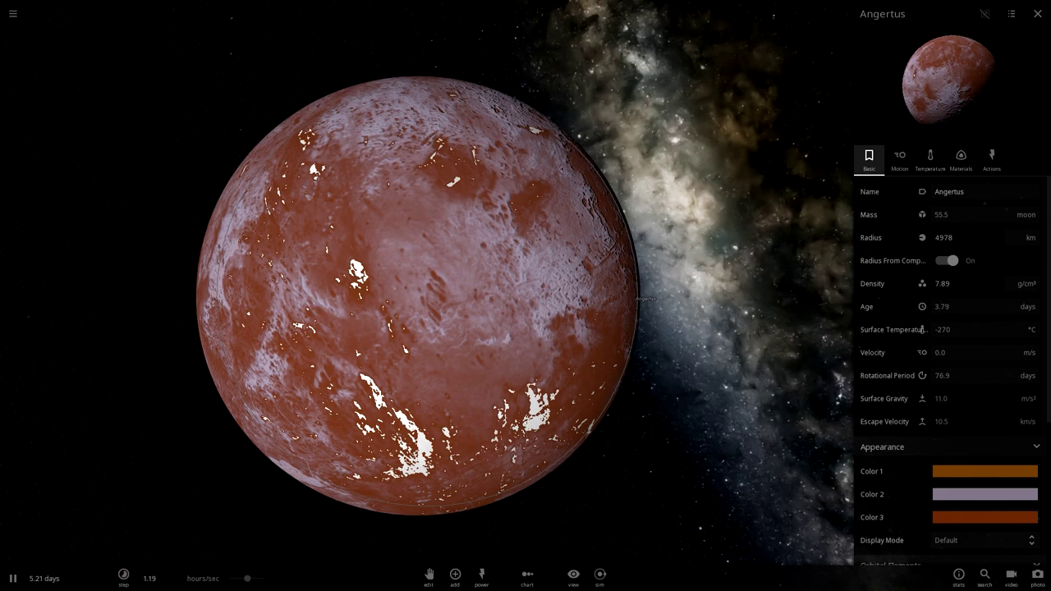
# Set the planet's appearance Color 2 to dark green, trying olive and bright green shades first.
pyautogui.click(955, 494)
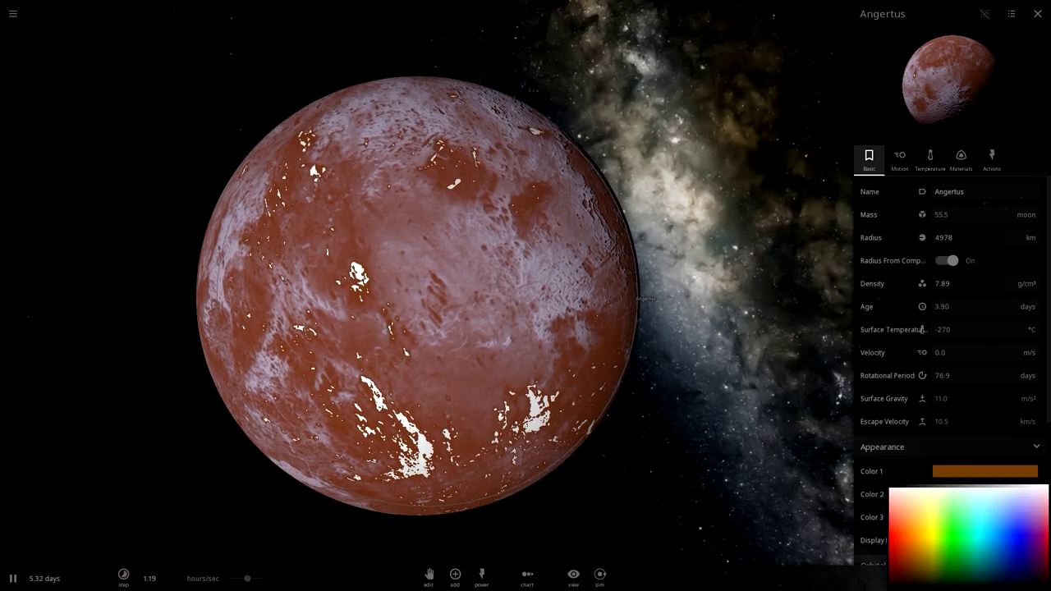
pyautogui.moveTo(954, 526); pyautogui.dragTo(932, 559)
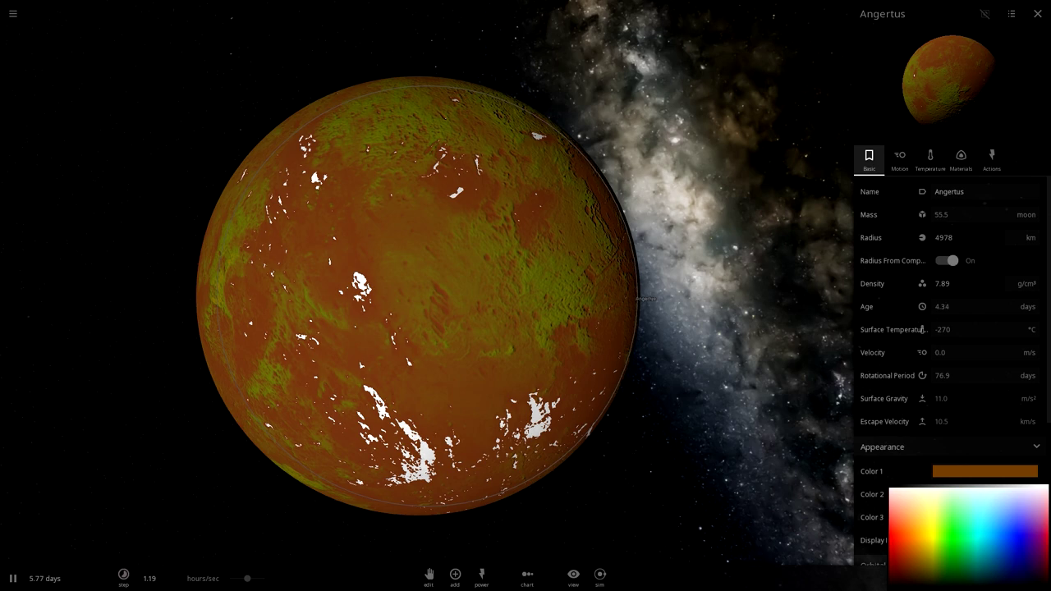
pyautogui.moveTo(932, 560); pyautogui.dragTo(951, 544)
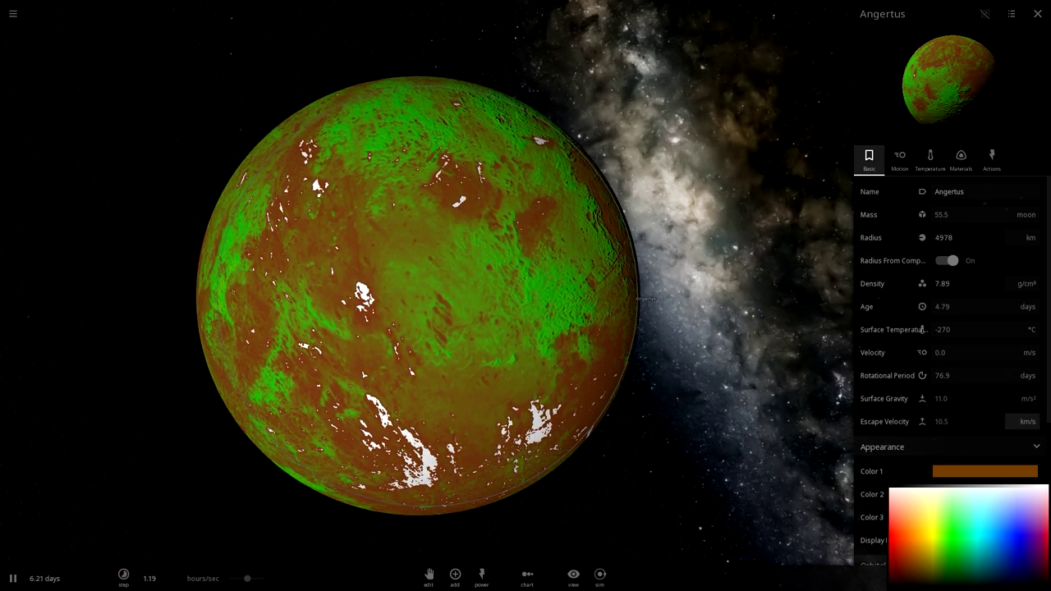
pyautogui.moveTo(950, 551); pyautogui.dragTo(953, 562)
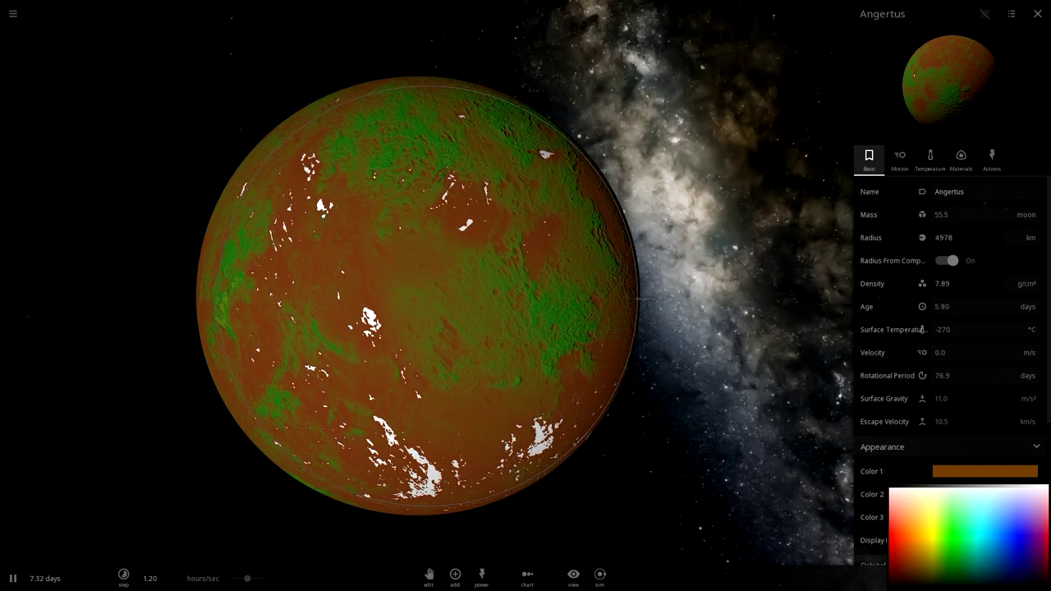
pyautogui.click(944, 447)
pyautogui.click(945, 447)
pyautogui.click(944, 447)
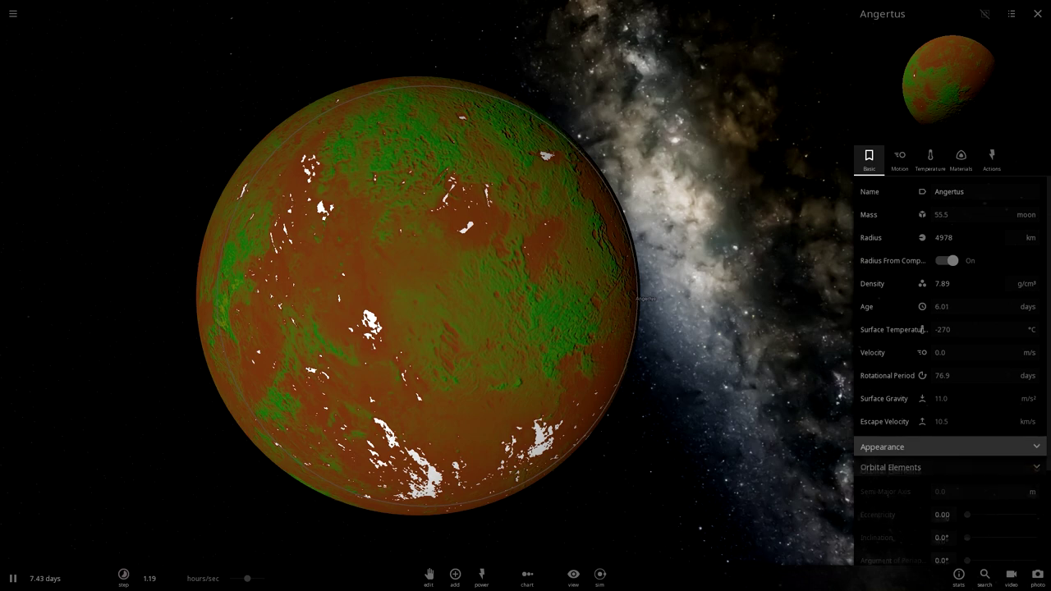
# Set the planet's appearance Color 3 to a light sandy orange and view the surface up close.
pyautogui.click(984, 518)
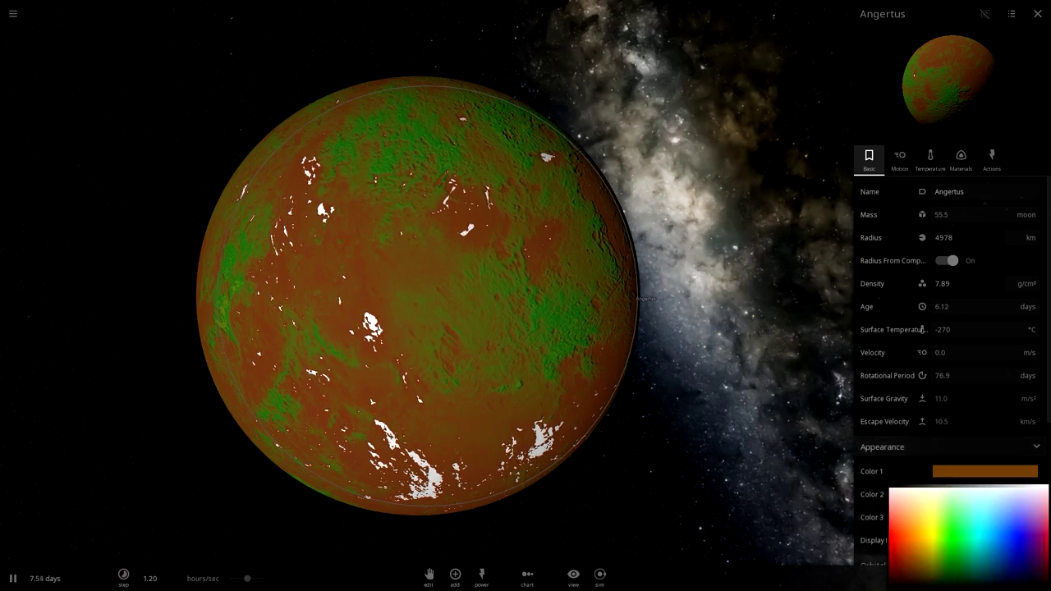
pyautogui.moveTo(910, 505)
pyautogui.mouseDown()
pyautogui.moveTo(911, 531)
pyautogui.moveTo(920, 505)
pyautogui.moveTo(898, 519)
pyautogui.moveTo(908, 495)
pyautogui.moveTo(909, 514)
pyautogui.mouseUp()
pyautogui.moveTo(525, 328); pyautogui.dragTo(502, 327)
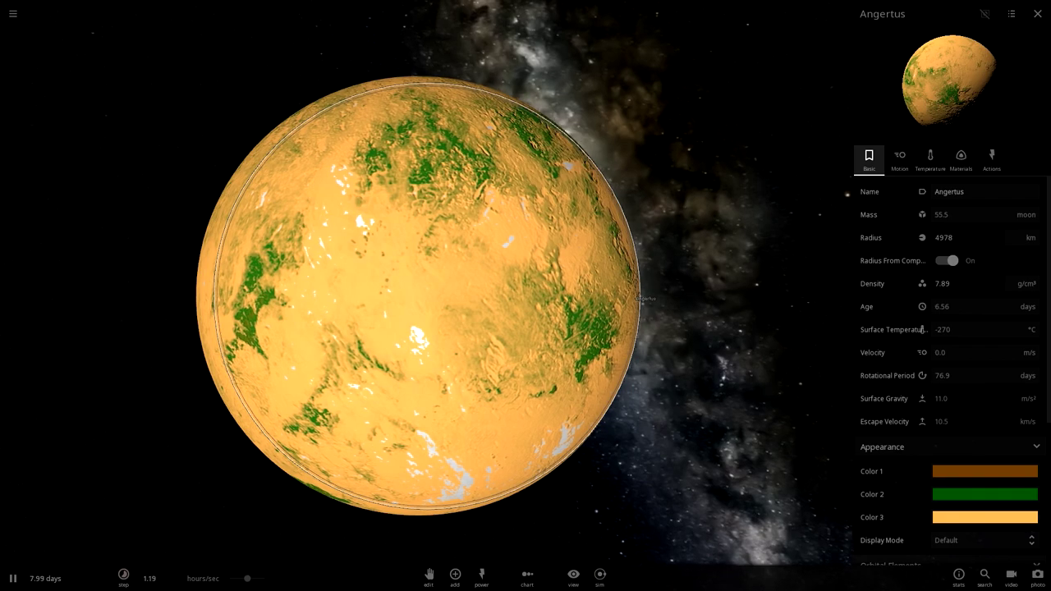
pyautogui.scroll(2, 503, 327)
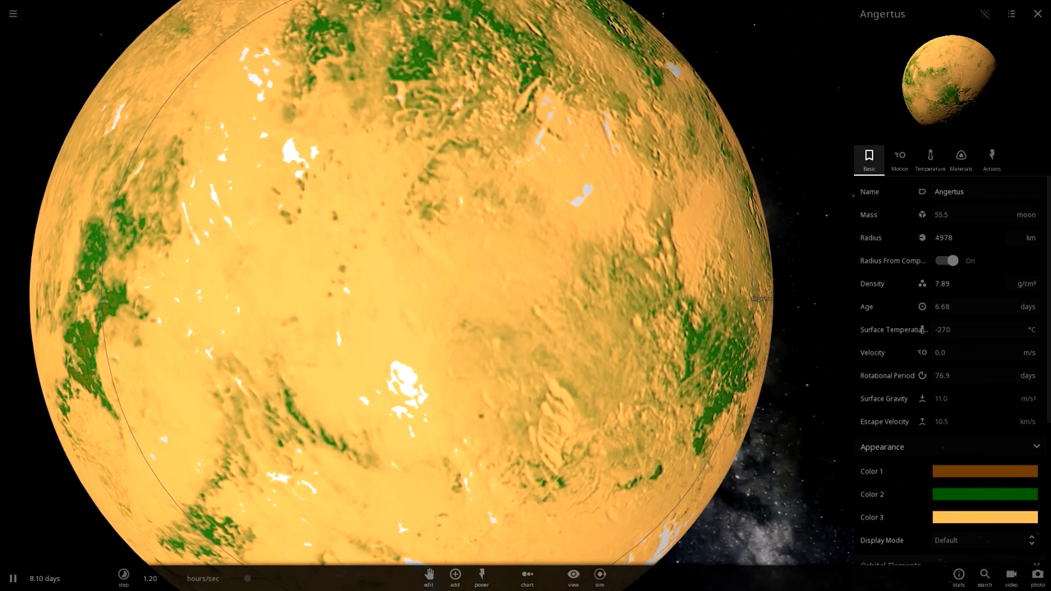
# Change the planet's appearance Color 1 to dark green.
pyautogui.click(979, 472)
pyautogui.moveTo(951, 543)
pyautogui.mouseDown()
pyautogui.moveTo(946, 569)
pyautogui.moveTo(951, 563)
pyautogui.mouseUp()
pyautogui.click(952, 448)
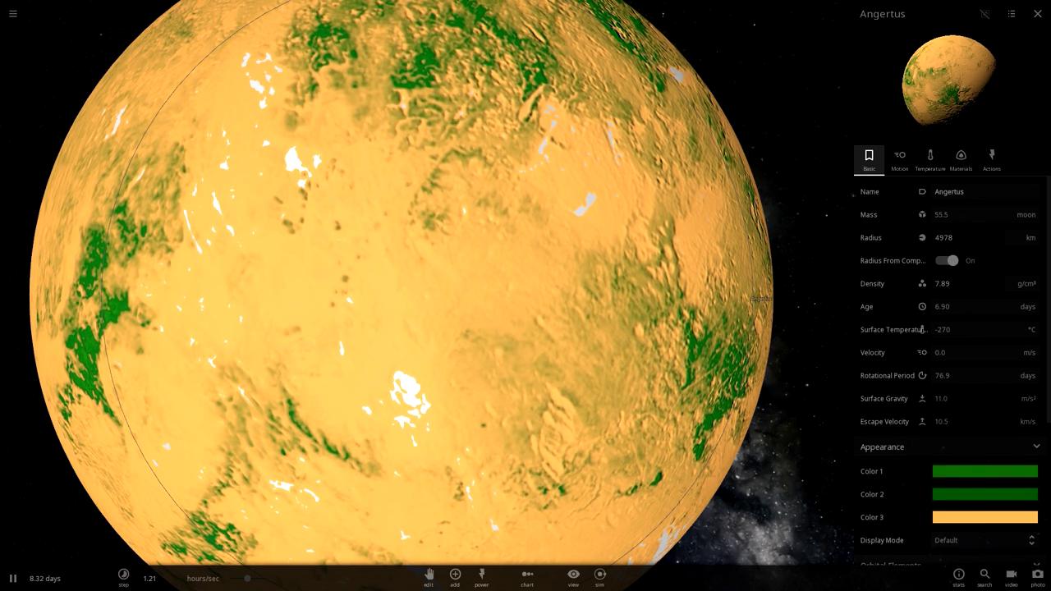
# Try yellow and orange for the planet's appearance Color 3 and settle on a very dark green.
pyautogui.click(979, 494)
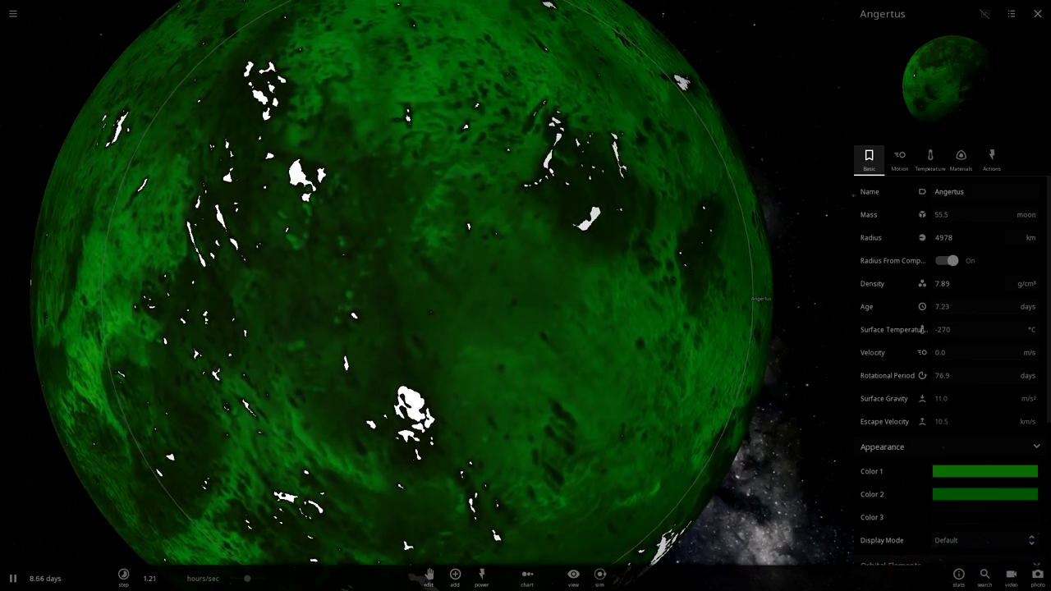
pyautogui.click(913, 539)
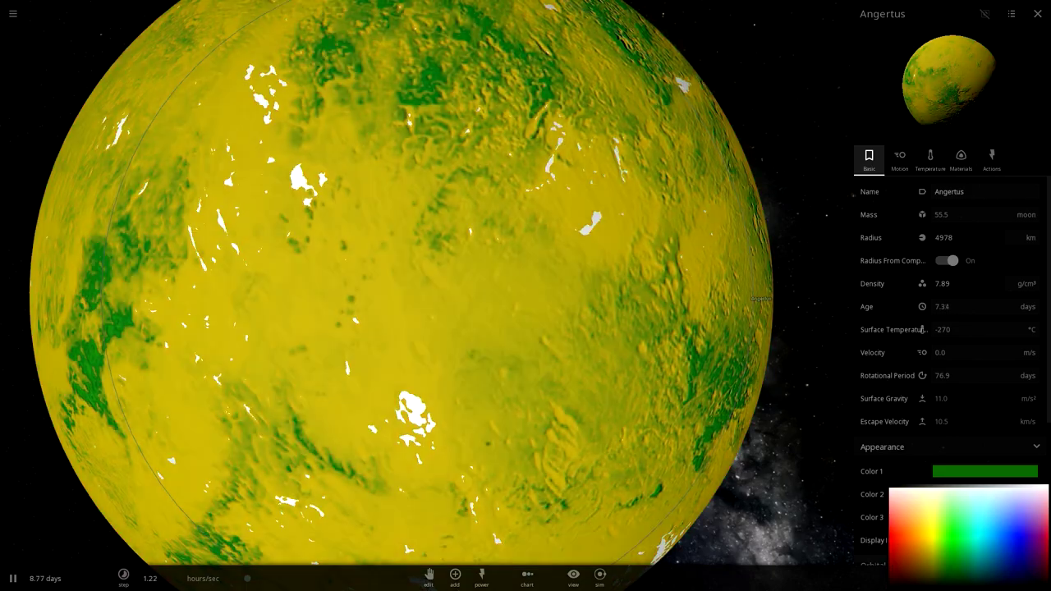
pyautogui.moveTo(927, 546)
pyautogui.mouseDown()
pyautogui.moveTo(919, 515)
pyautogui.moveTo(900, 535)
pyautogui.moveTo(930, 545)
pyautogui.mouseUp()
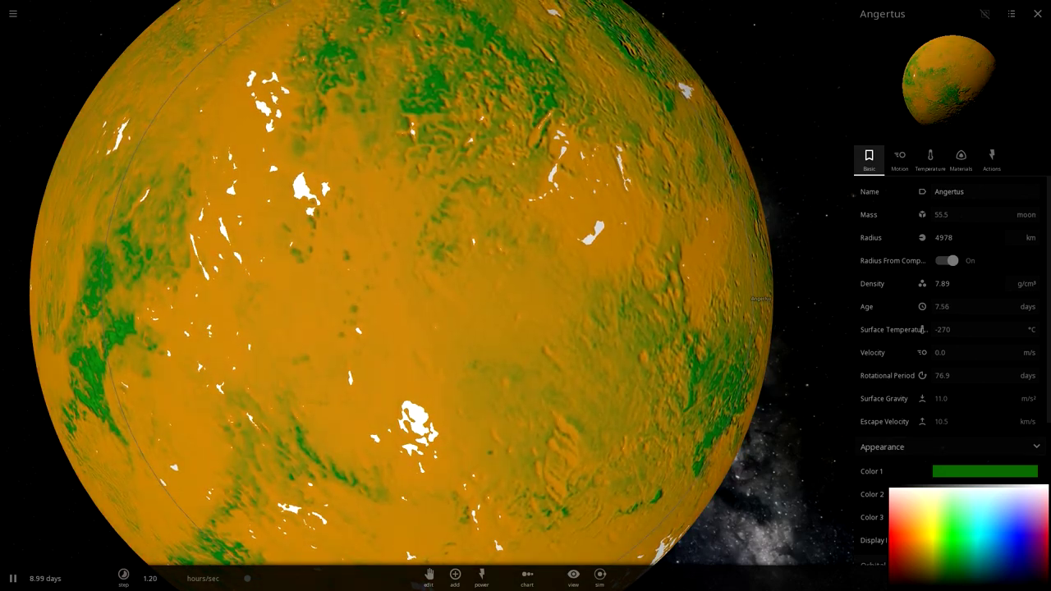
pyautogui.click(906, 545)
pyautogui.click(957, 517)
pyautogui.moveTo(953, 552); pyautogui.dragTo(954, 574)
pyautogui.click(953, 574)
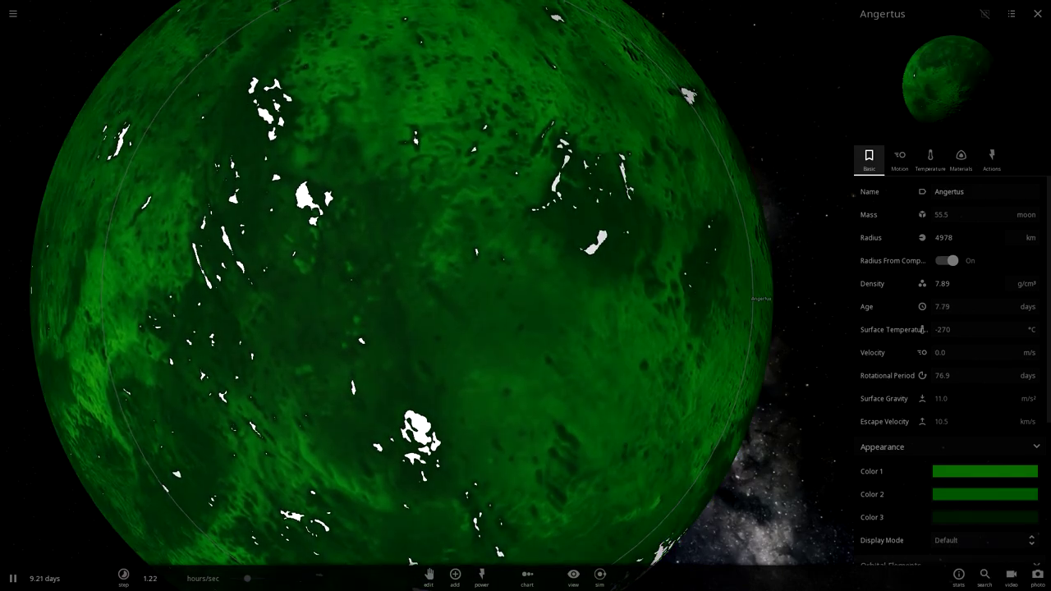
# Set the planet's appearance Color 2 to light yellow and inspect the surface from several sides.
pyautogui.click(957, 495)
pyautogui.moveTo(923, 539)
pyautogui.mouseDown()
pyautogui.moveTo(956, 522)
pyautogui.moveTo(923, 511)
pyautogui.moveTo(920, 535)
pyautogui.moveTo(924, 523)
pyautogui.mouseUp()
pyautogui.scroll(-3, 525, 296)
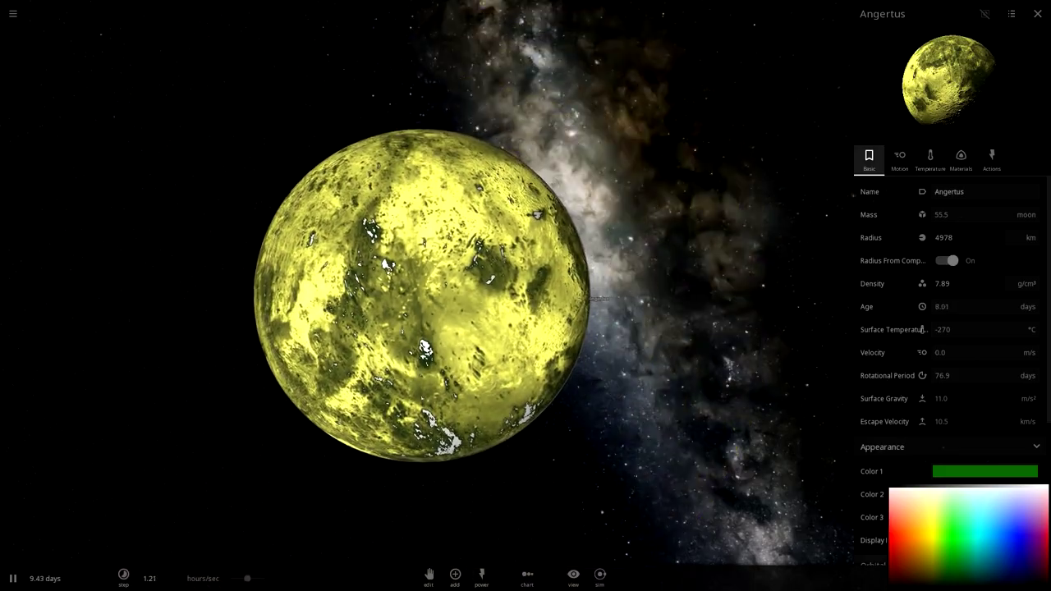
pyautogui.scroll(-2, 525, 296)
pyautogui.moveTo(427, 329); pyautogui.dragTo(657, 328)
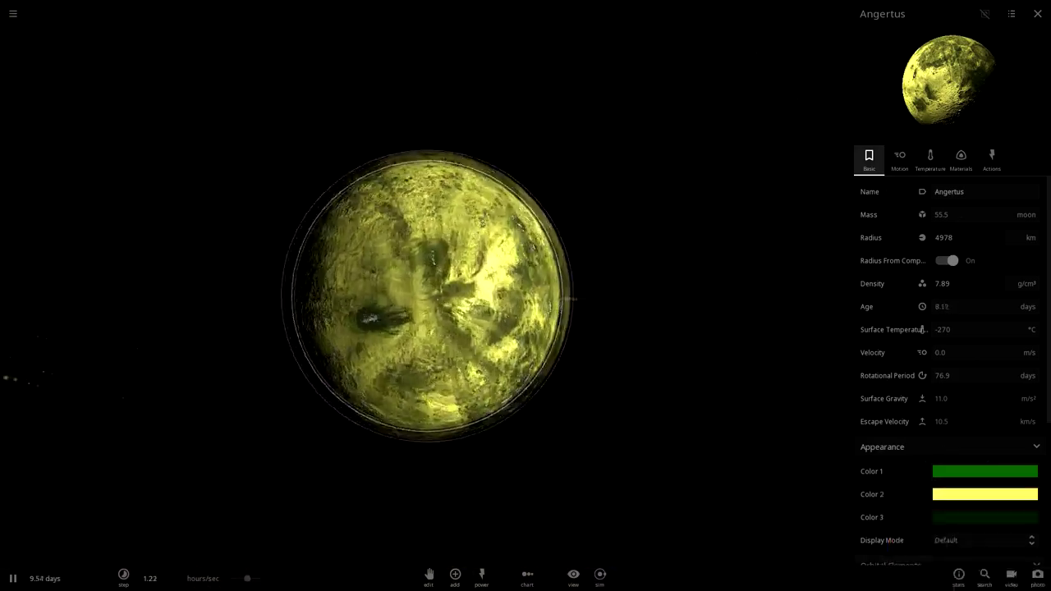
pyautogui.scroll(4, 526, 295)
pyautogui.moveTo(591, 312); pyautogui.dragTo(353, 353)
pyautogui.scroll(-2, 526, 296)
# Change the planet's appearance Color 2 to a bright green.
pyautogui.click(976, 494)
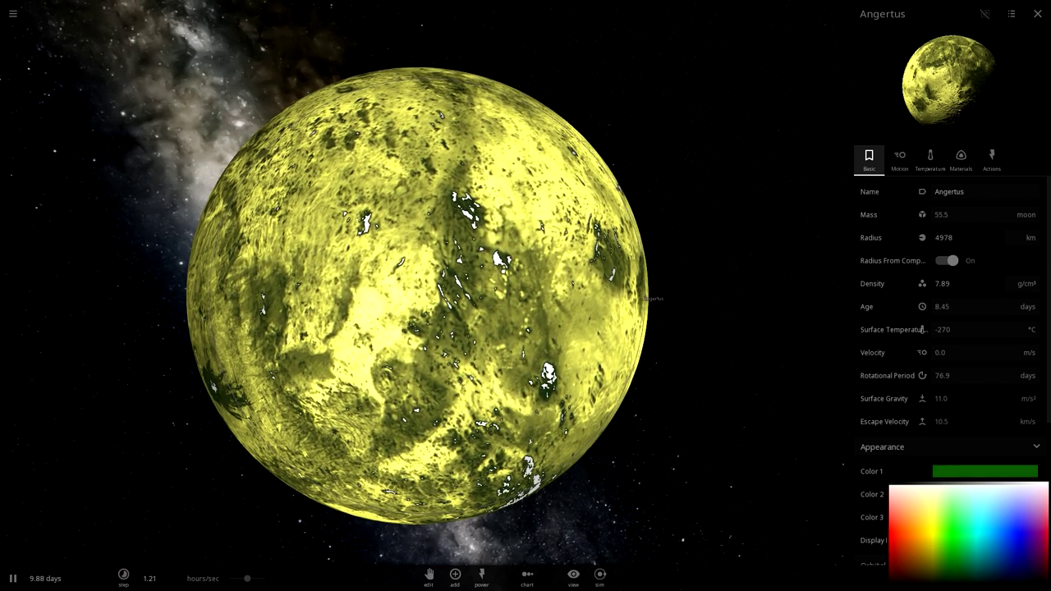
pyautogui.click(903, 447)
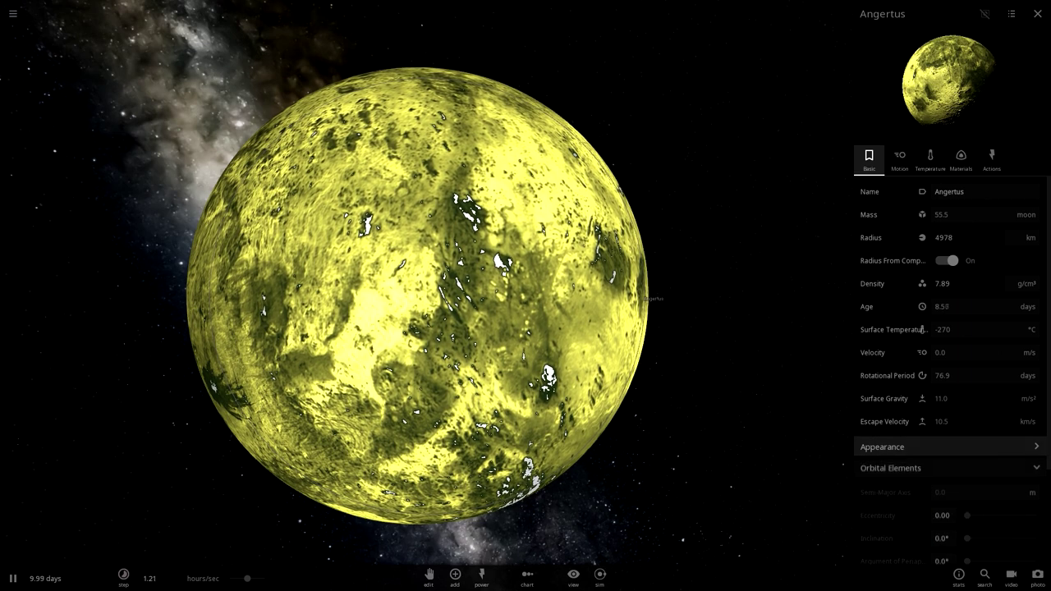
pyautogui.click(903, 446)
pyautogui.click(975, 494)
pyautogui.click(958, 532)
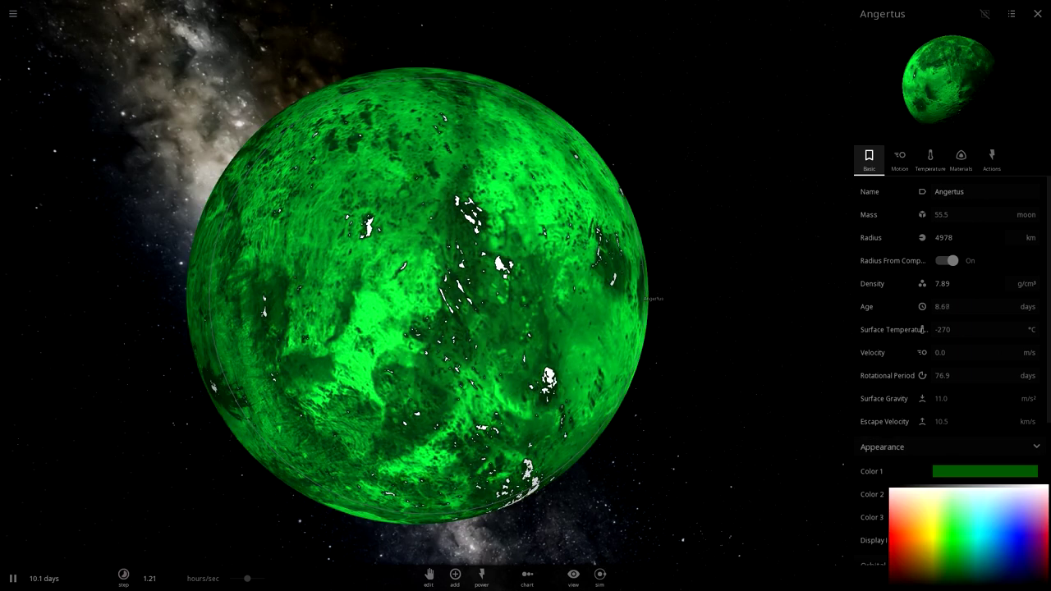
pyautogui.click(903, 447)
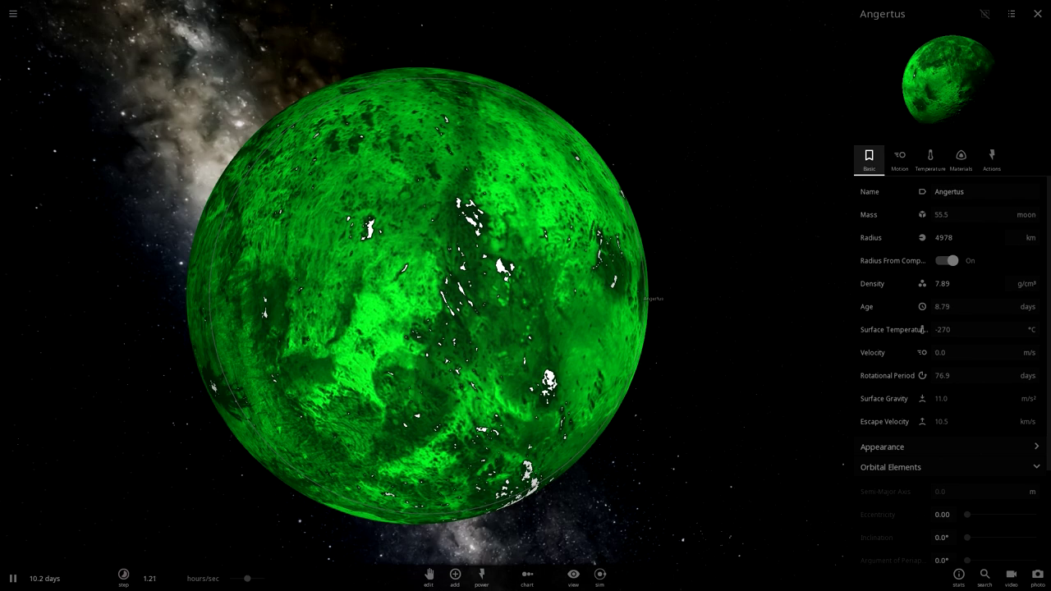
# Change the planet's appearance Color 3 to orange.
pyautogui.click(903, 447)
pyautogui.click(984, 517)
pyautogui.moveTo(934, 532); pyautogui.dragTo(892, 541)
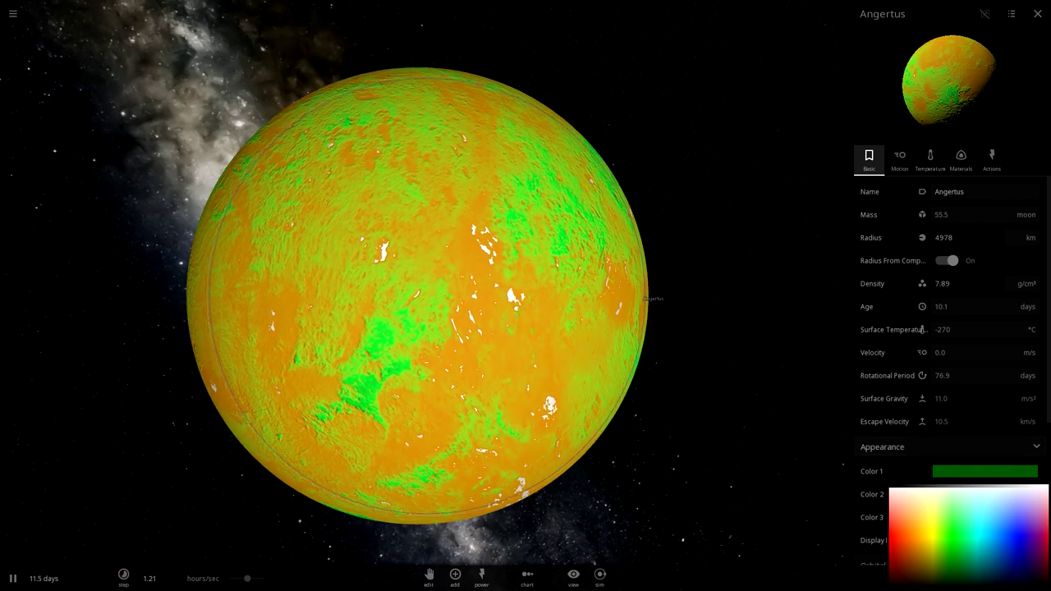
# Change the planet's appearance Color 2 to near-black.
pyautogui.scroll(4, 417, 296)
pyautogui.click(950, 446)
pyautogui.click(950, 446)
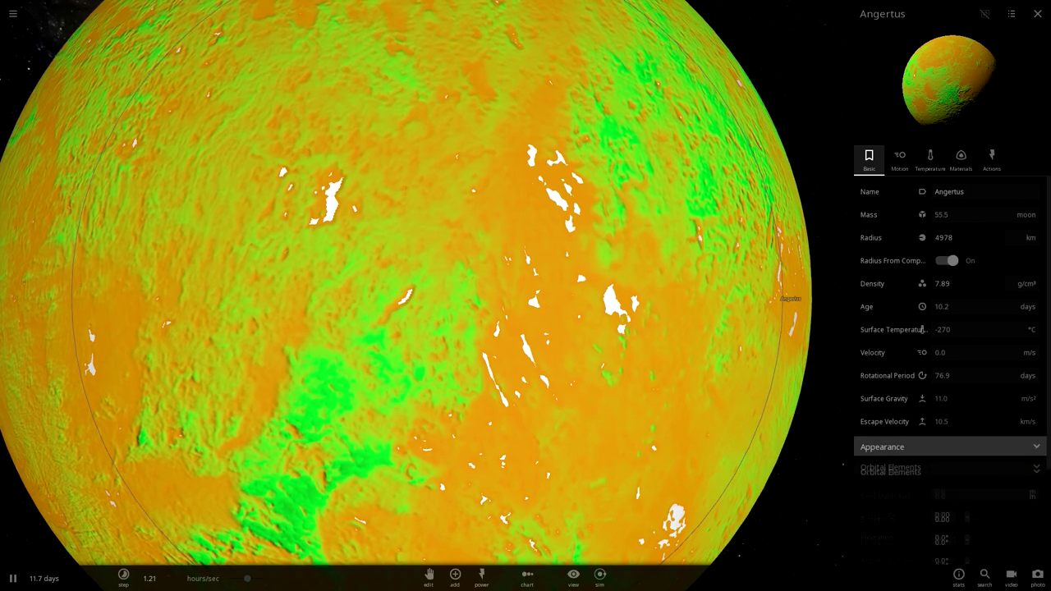
pyautogui.click(985, 495)
pyautogui.moveTo(913, 502); pyautogui.dragTo(944, 486)
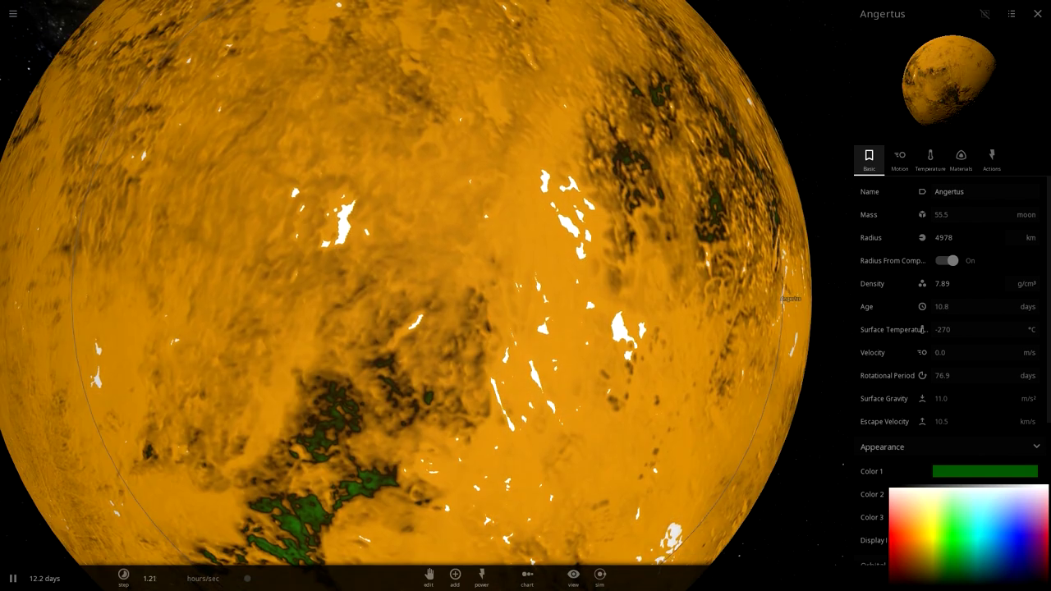
pyautogui.click(950, 446)
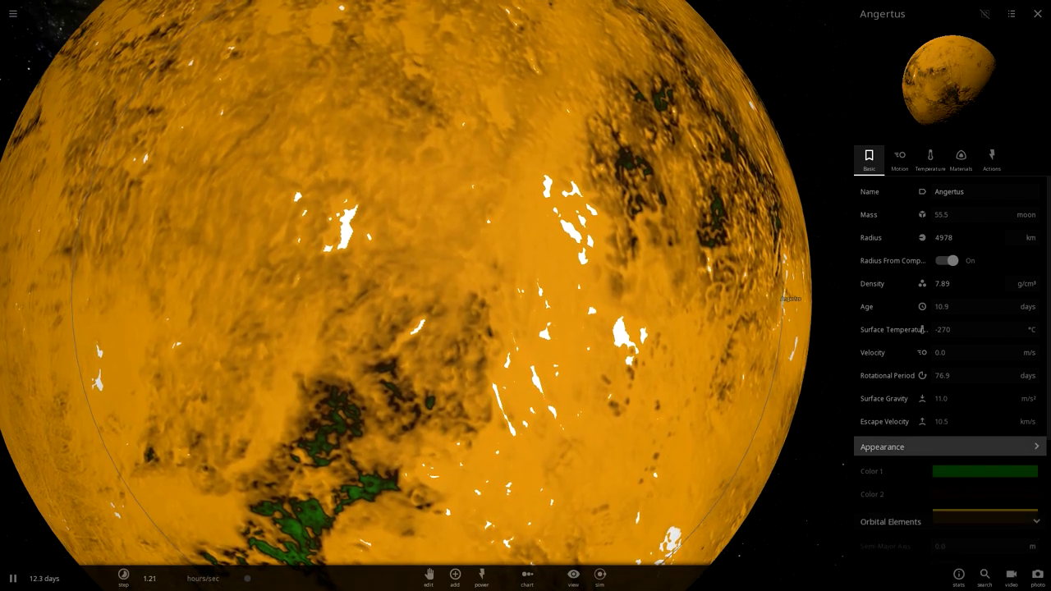
pyautogui.click(950, 447)
# Inspect the recolored surface up close and change the planet's appearance Color 2 to green.
pyautogui.scroll(-5, 525, 328)
pyautogui.moveTo(574, 329); pyautogui.dragTo(513, 284)
pyautogui.scroll(5, 427, 316)
pyautogui.scroll(-5, 420, 296)
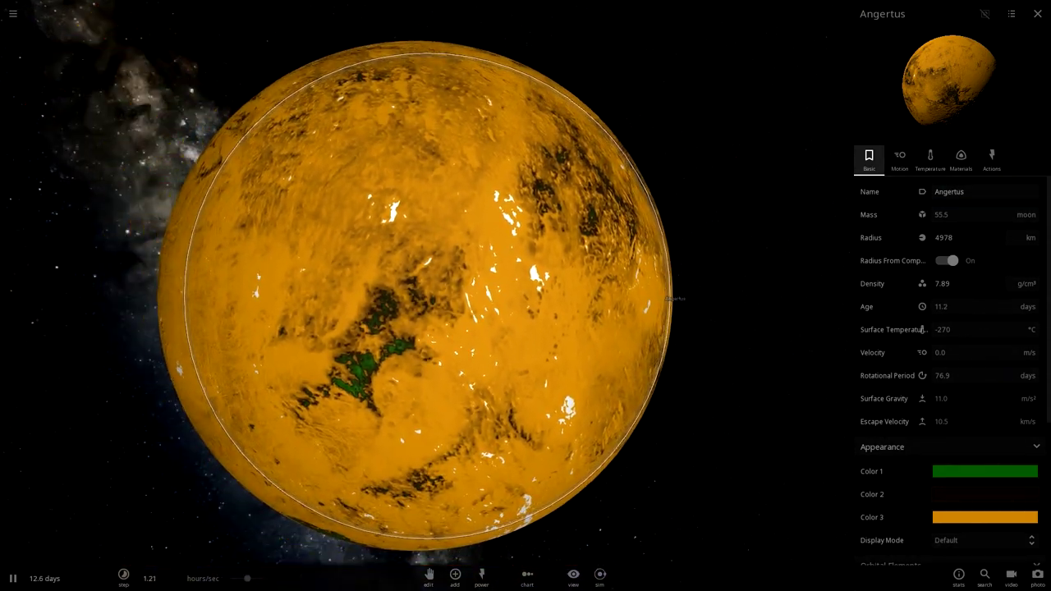
pyautogui.scroll(3, 421, 296)
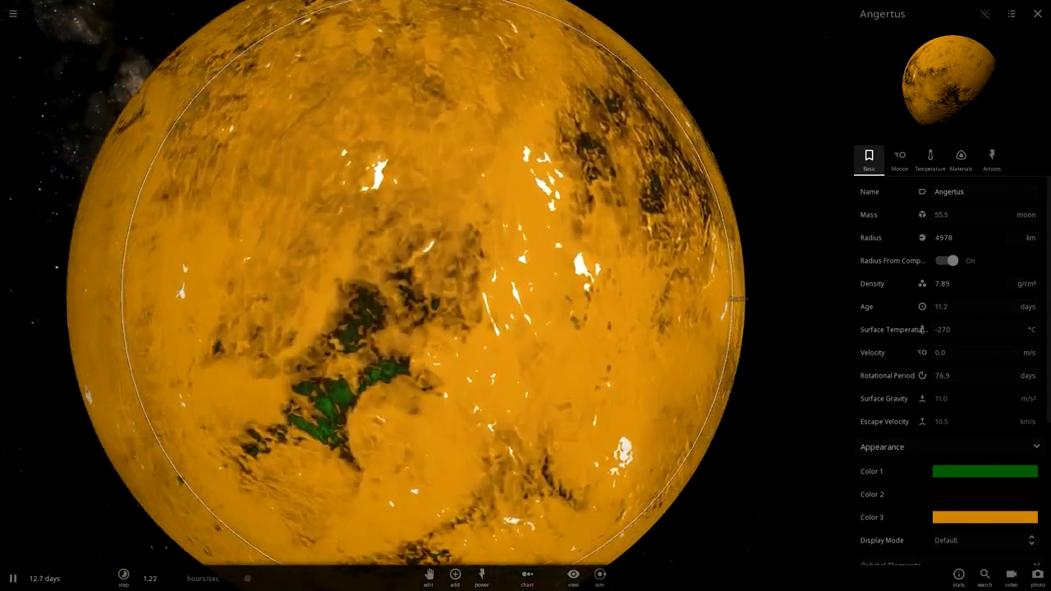
pyautogui.click(986, 472)
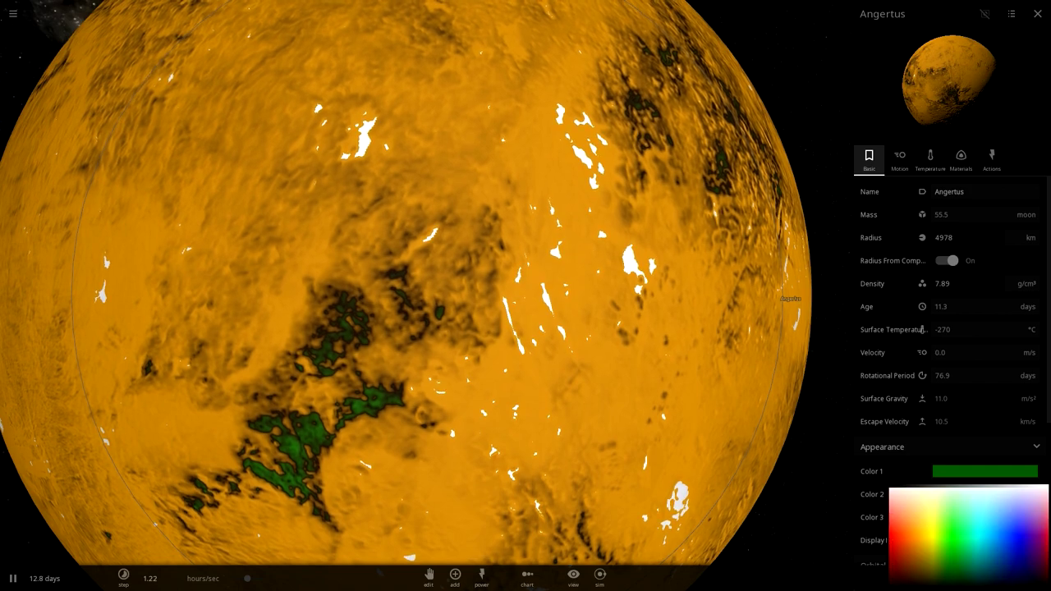
pyautogui.moveTo(953, 578); pyautogui.dragTo(956, 554)
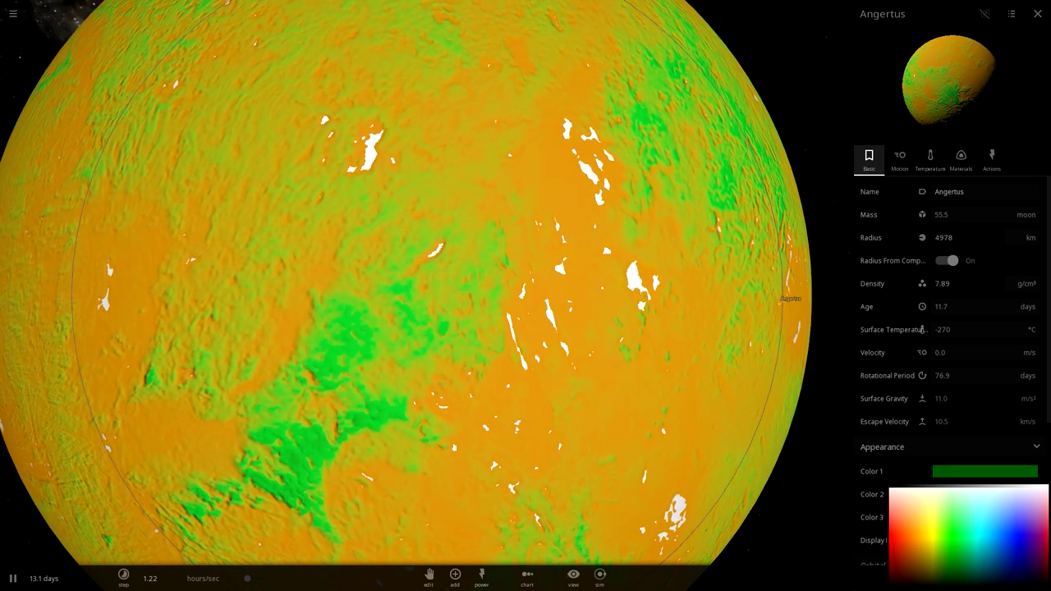
# Delete the orange and green planet from the simulation.
pyautogui.scroll(-6, 427, 295)
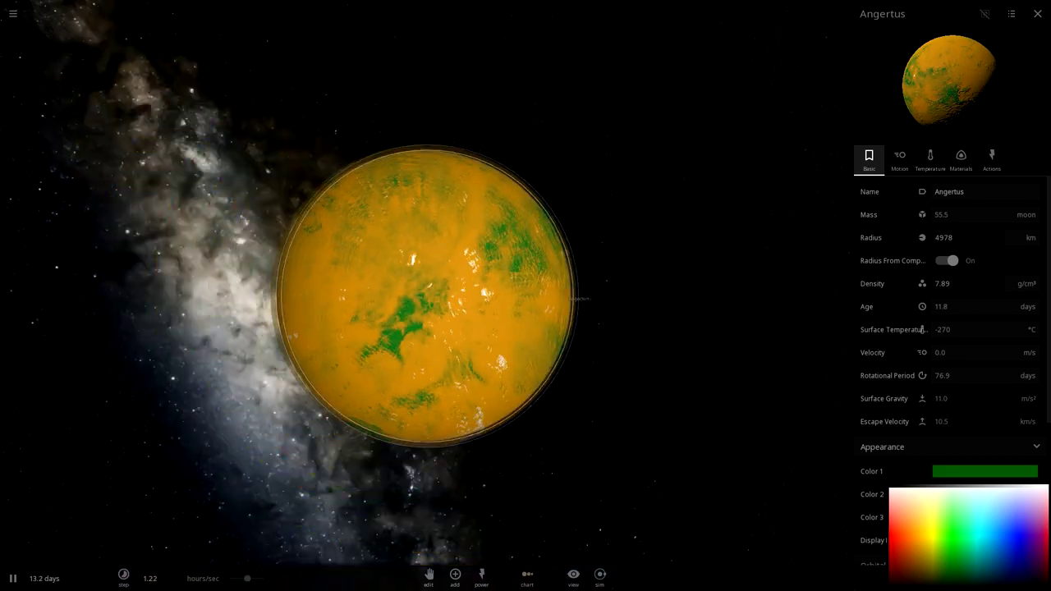
pyautogui.scroll(2, 427, 296)
pyautogui.moveTo(526, 295); pyautogui.dragTo(287, 304)
pyautogui.press('Delete')
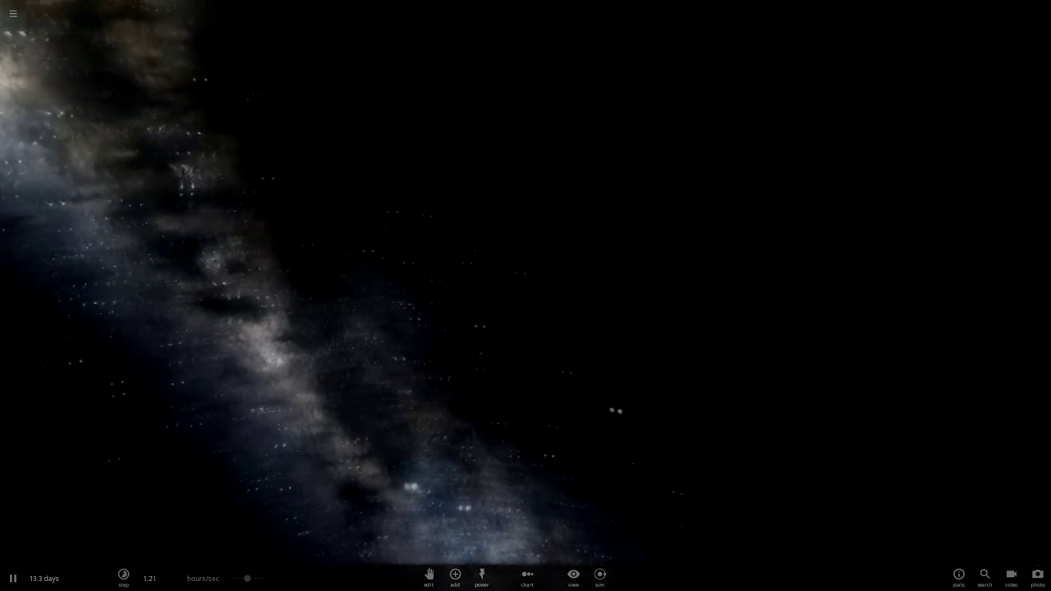
# Start a new empty simulation.
pyautogui.click(455, 577)
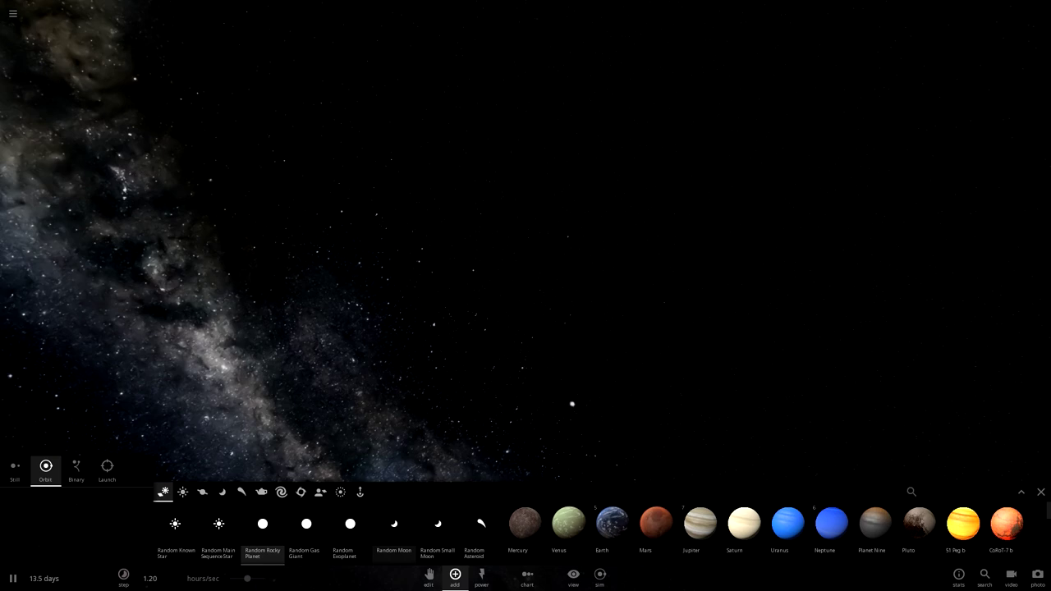
pyautogui.press('Escape')
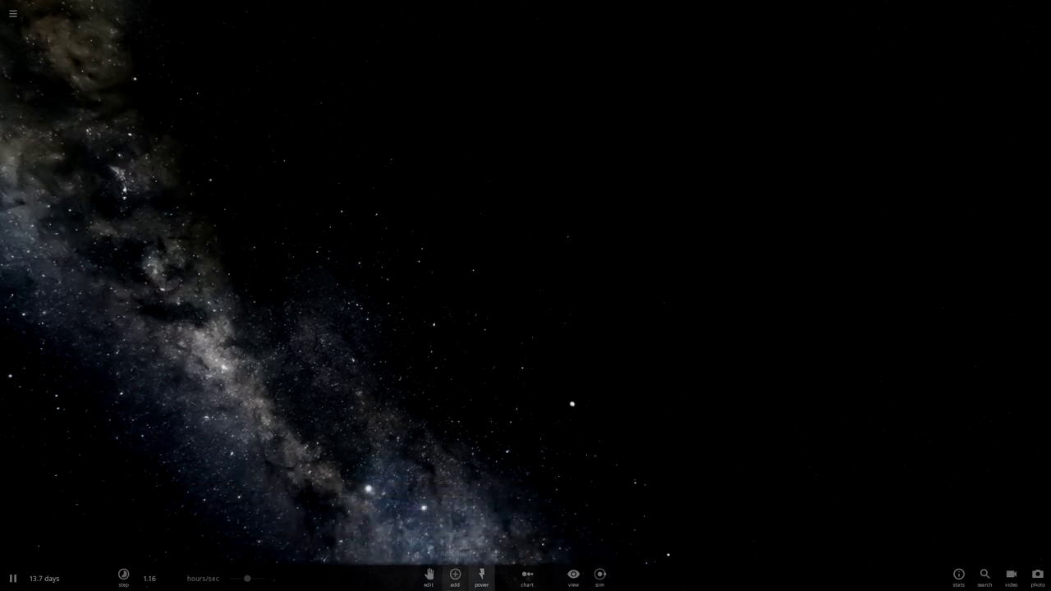
pyautogui.click(455, 577)
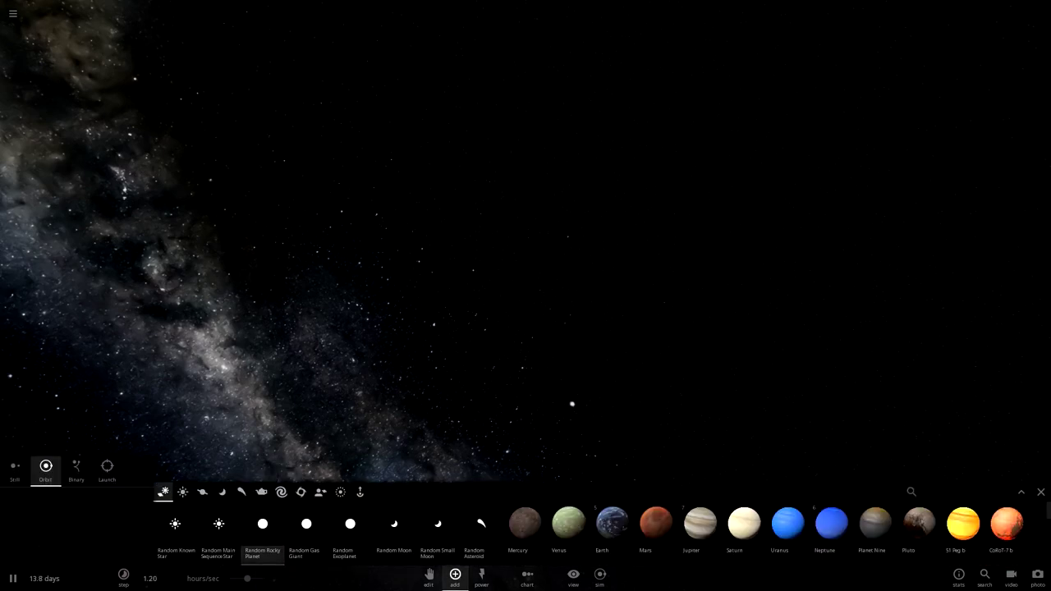
pyautogui.press('Escape')
pyautogui.click(14, 13)
pyautogui.click(56, 136)
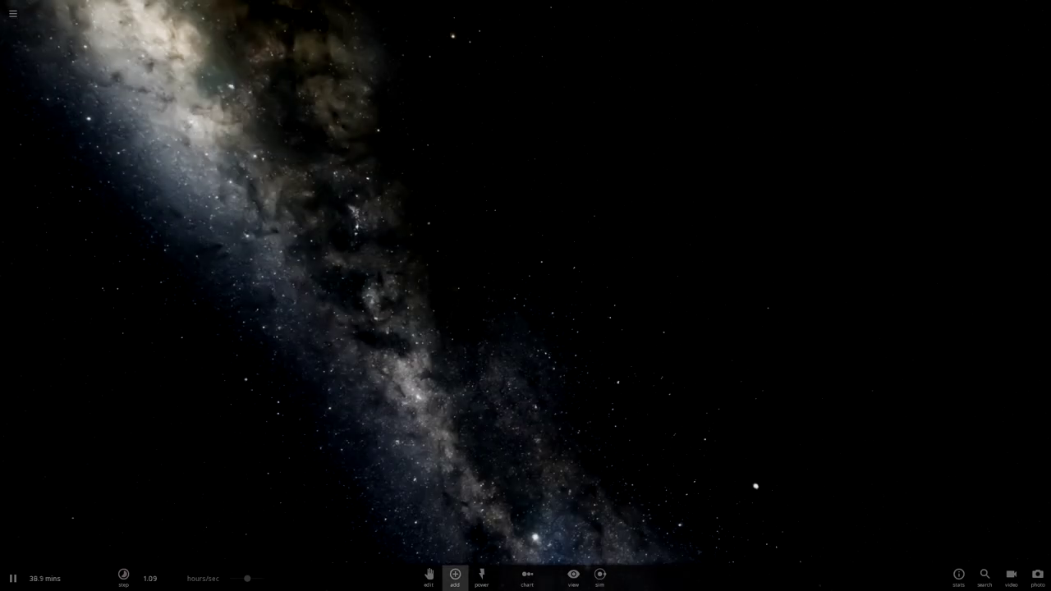
# Add a random rocky planet to the empty simulation.
pyautogui.click(455, 574)
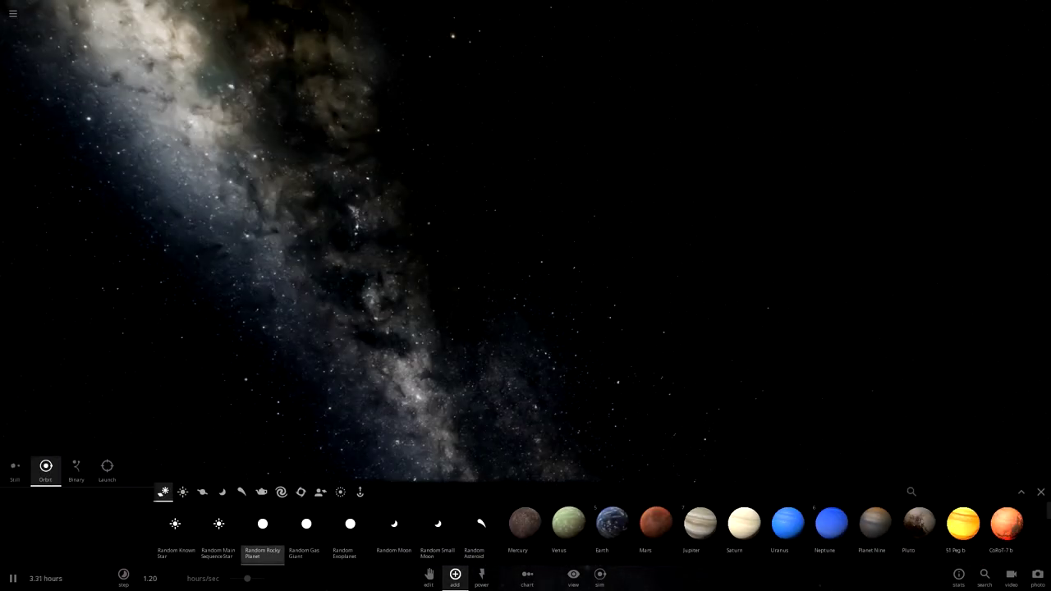
pyautogui.click(474, 275)
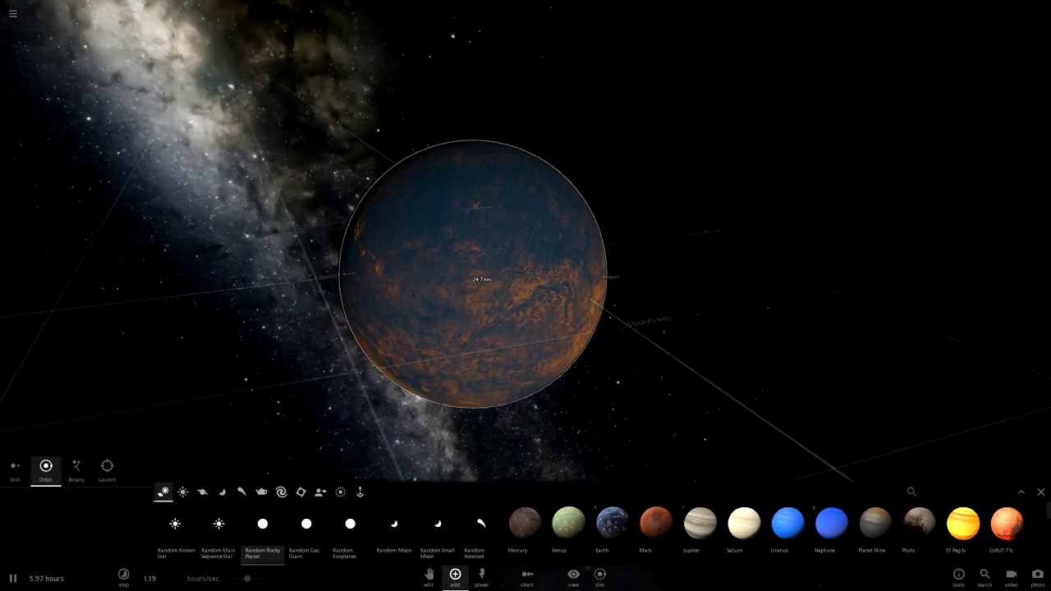
pyautogui.press('Escape')
# Inspect the new rocky planet from several sides and open its full properties.
pyautogui.moveTo(474, 275); pyautogui.dragTo(690, 328)
pyautogui.scroll(5, 473, 287)
pyautogui.moveTo(526, 288); pyautogui.dragTo(682, 320)
pyautogui.scroll(-5, 474, 288)
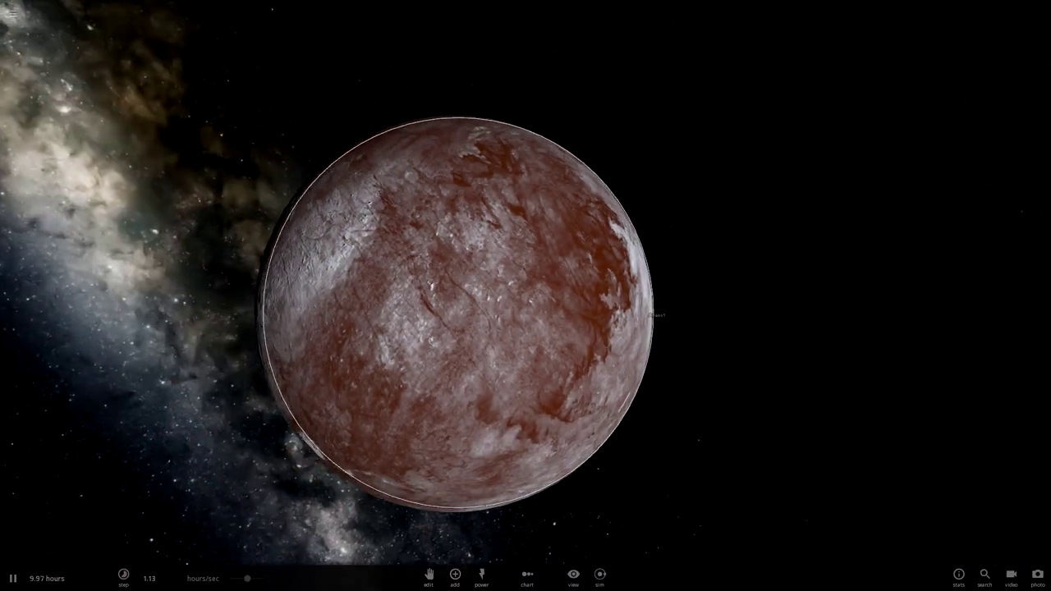
pyautogui.doubleClick(468, 304)
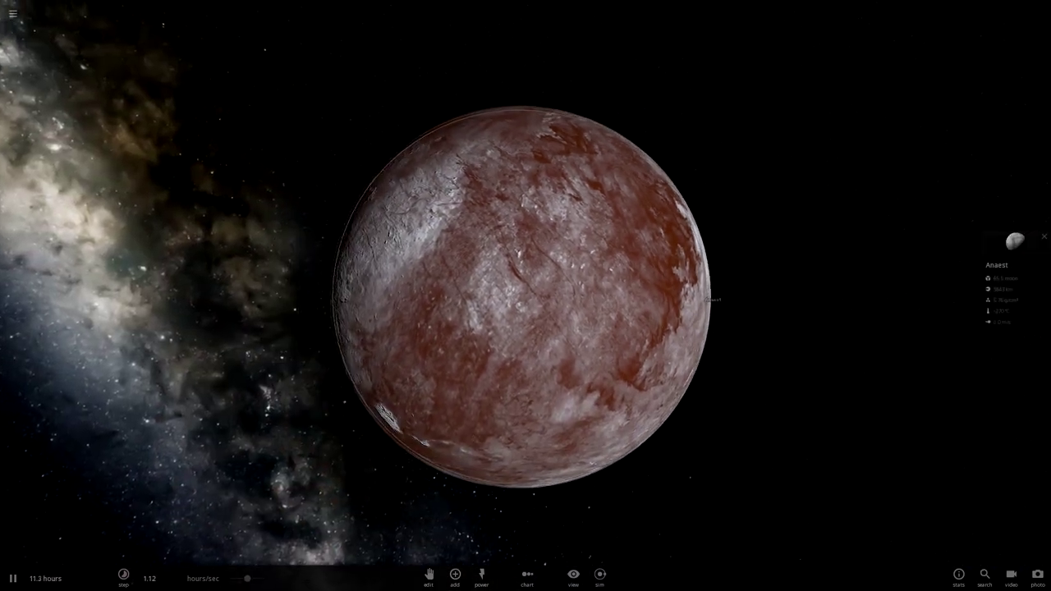
pyautogui.click(1015, 240)
pyautogui.scroll(3, 474, 287)
pyautogui.moveTo(526, 295); pyautogui.dragTo(370, 267)
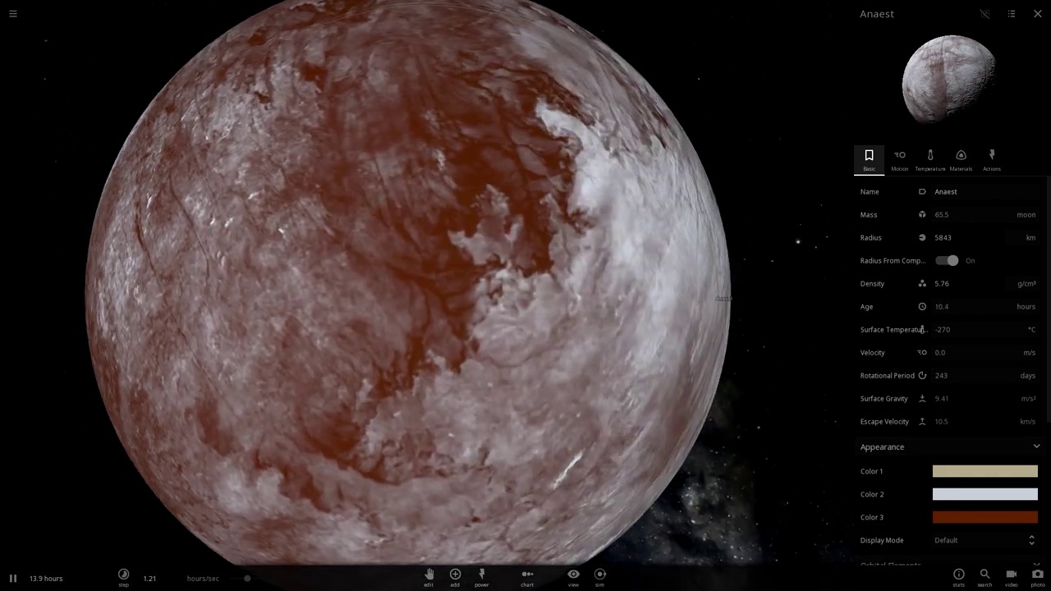
# Try brighter greens for the planet's appearance Color 2 and settle on a very dark green.
pyautogui.click(984, 494)
pyautogui.click(950, 543)
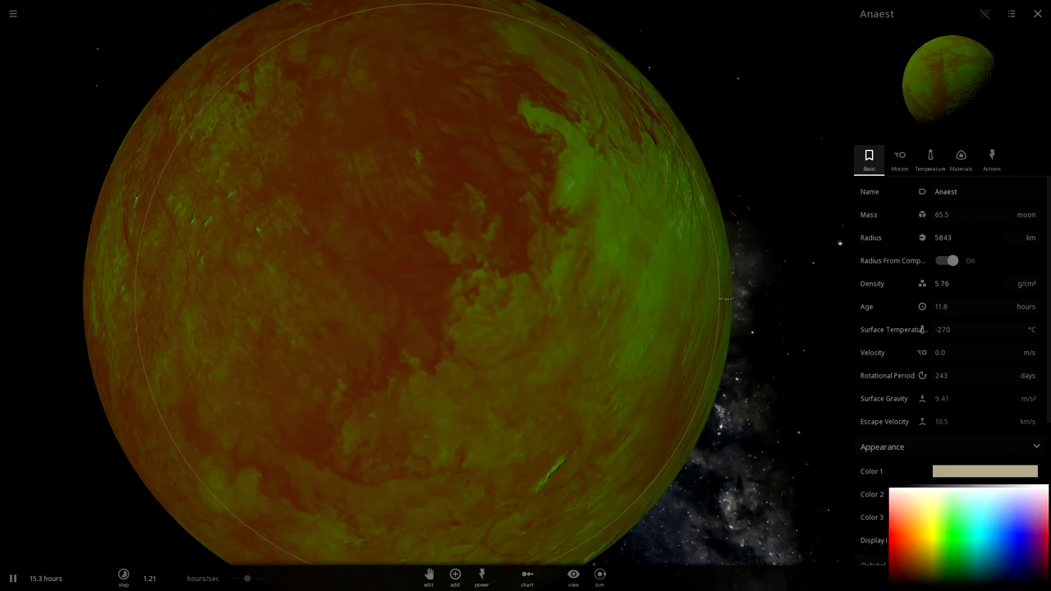
pyautogui.moveTo(942, 549)
pyautogui.mouseDown()
pyautogui.moveTo(964, 573)
pyautogui.moveTo(964, 546)
pyautogui.moveTo(975, 549)
pyautogui.moveTo(989, 572)
pyautogui.moveTo(964, 544)
pyautogui.moveTo(953, 549)
pyautogui.mouseUp()
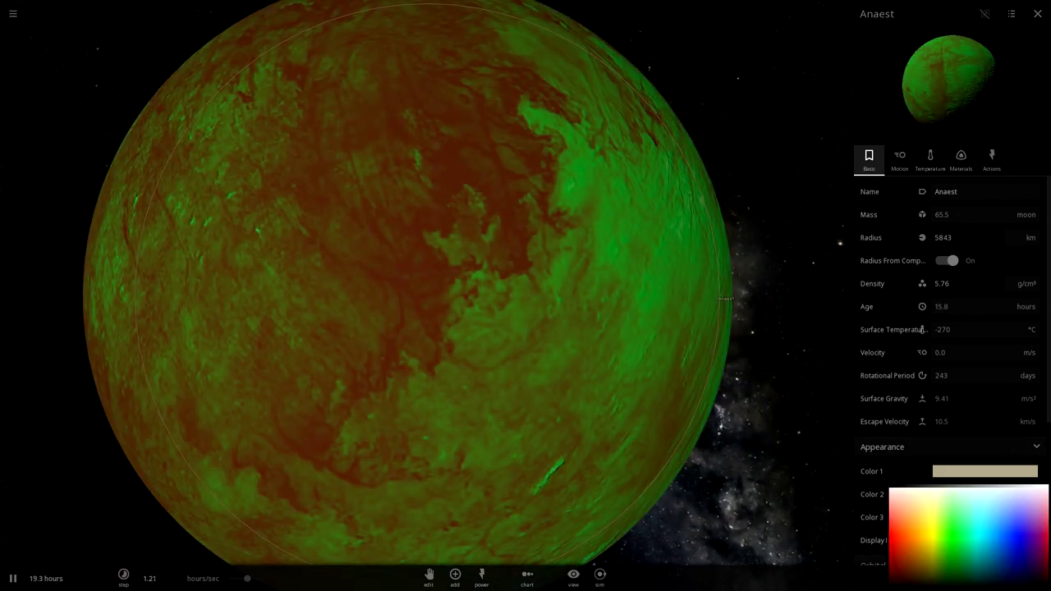
pyautogui.moveTo(525, 279); pyautogui.dragTo(460, 398)
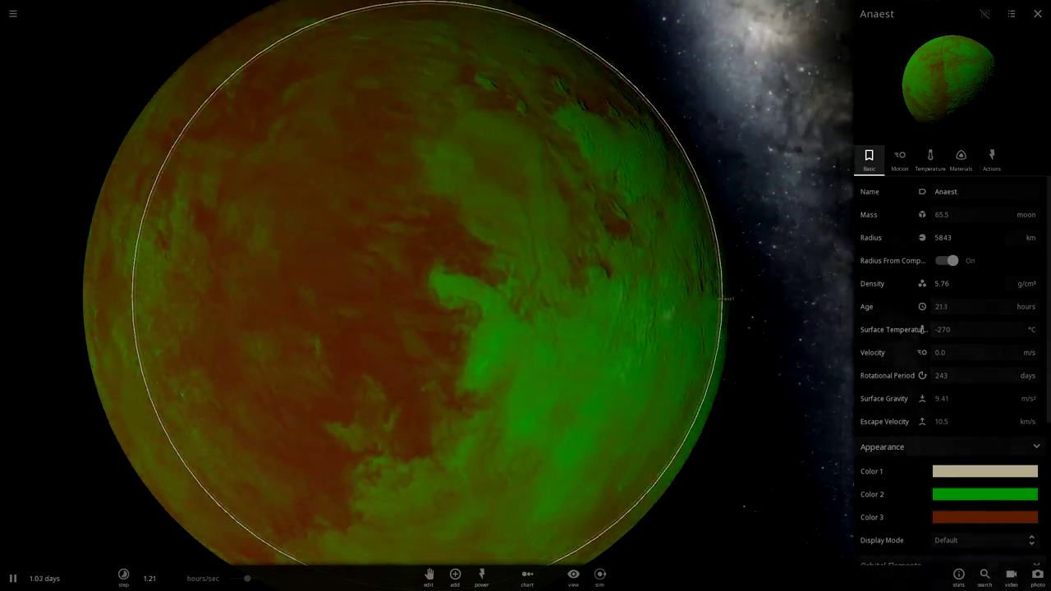
pyautogui.click(984, 518)
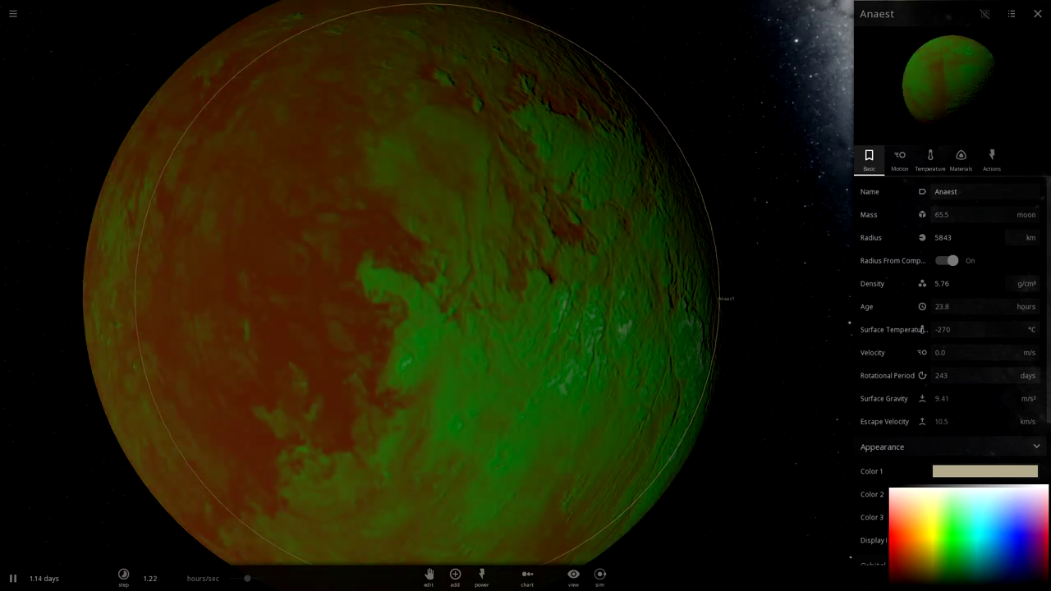
pyautogui.click(904, 563)
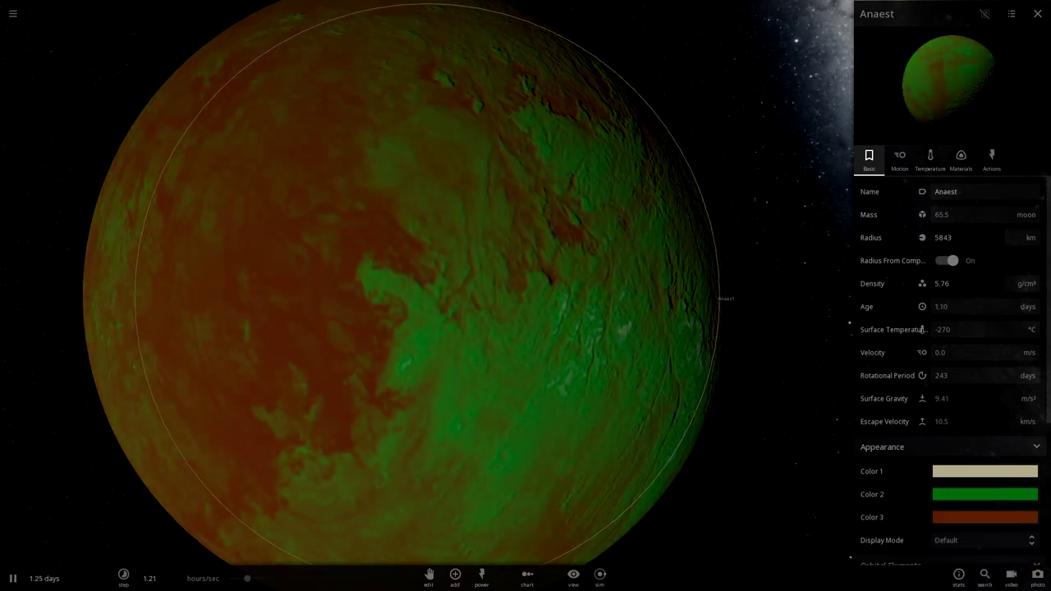
pyautogui.click(985, 471)
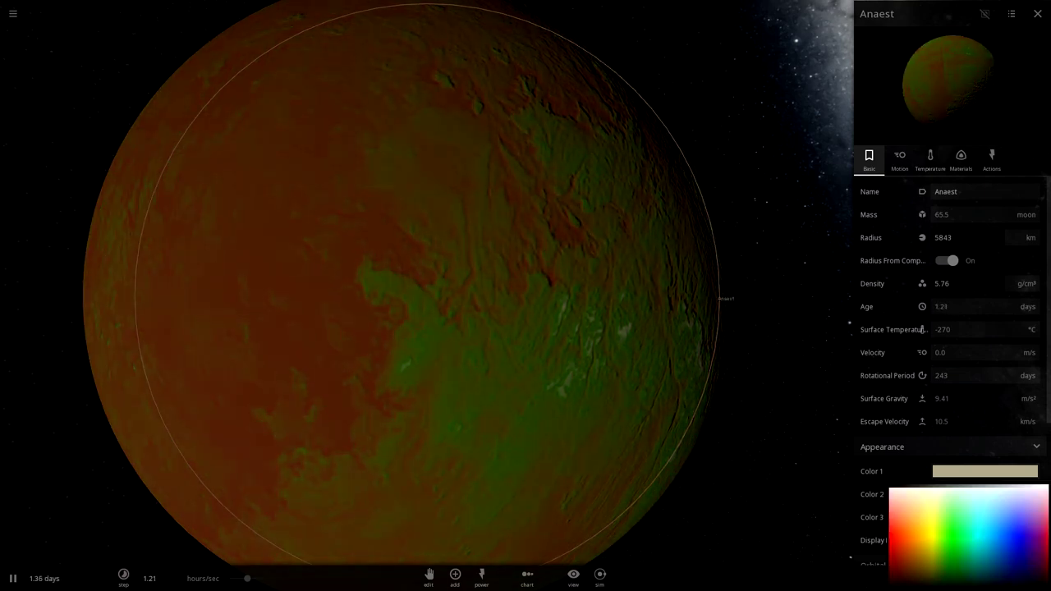
pyautogui.click(962, 448)
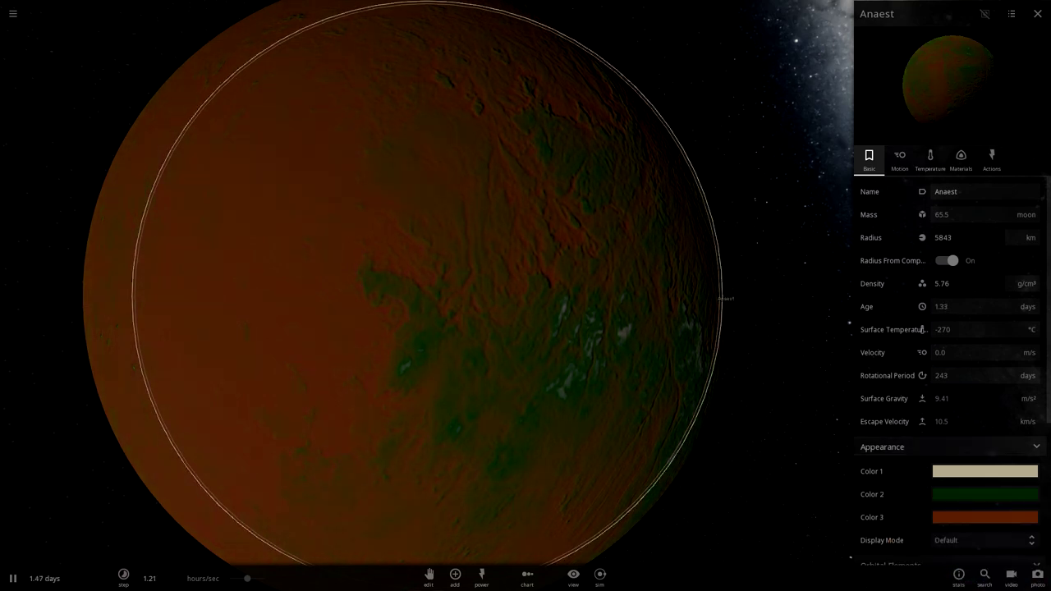
# Try dark amber and yellow for the planet's appearance Color 3 and settle on a light golden yellow.
pyautogui.moveTo(427, 312); pyautogui.dragTo(558, 300)
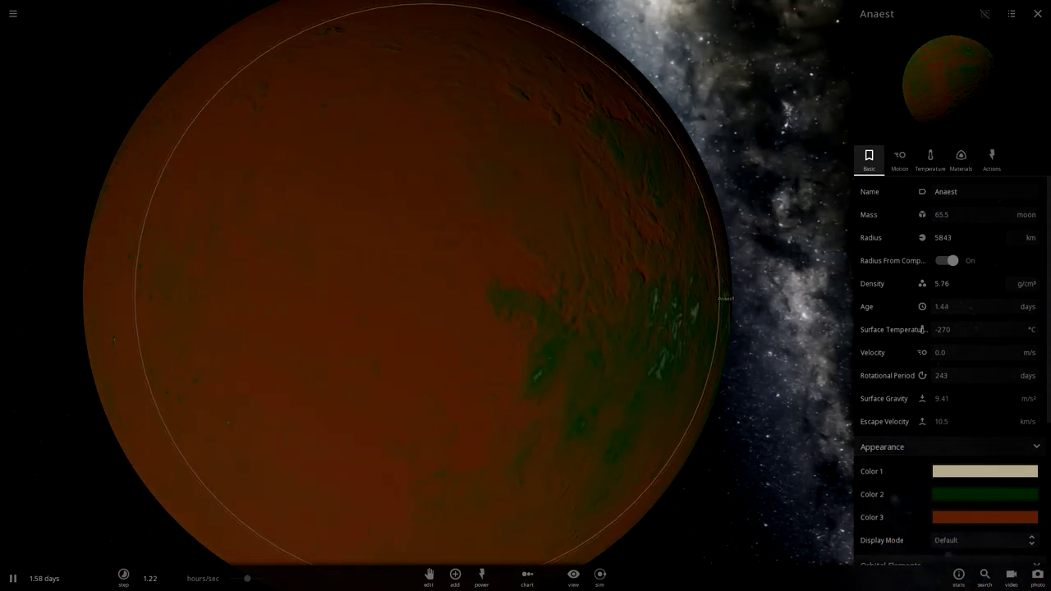
pyautogui.click(985, 472)
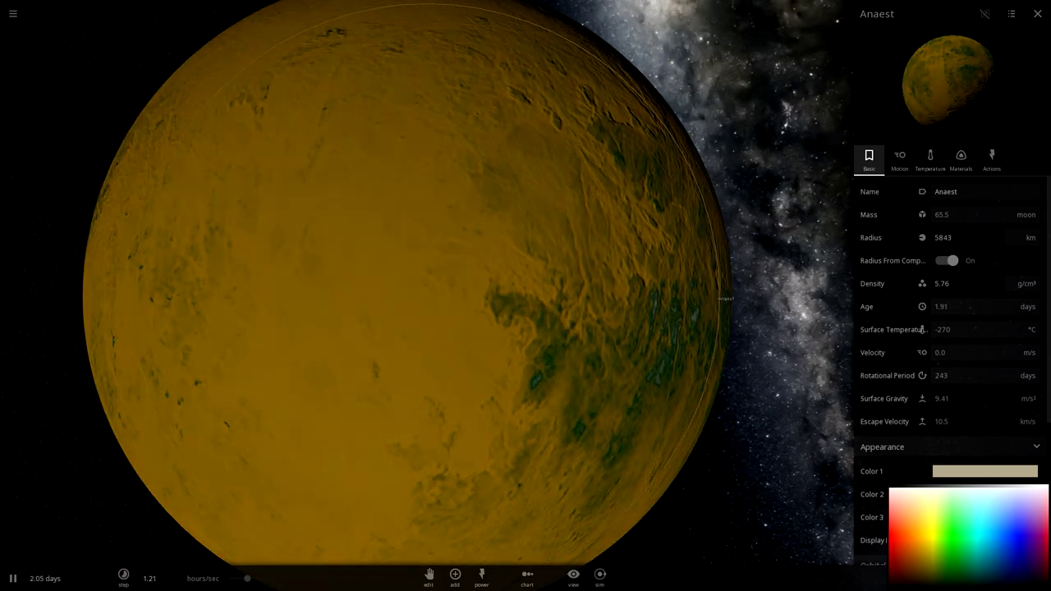
pyautogui.click(915, 554)
pyautogui.moveTo(591, 312)
pyautogui.mouseDown()
pyautogui.moveTo(317, 300)
pyautogui.moveTo(591, 304)
pyautogui.mouseUp()
pyautogui.scroll(-3, 427, 295)
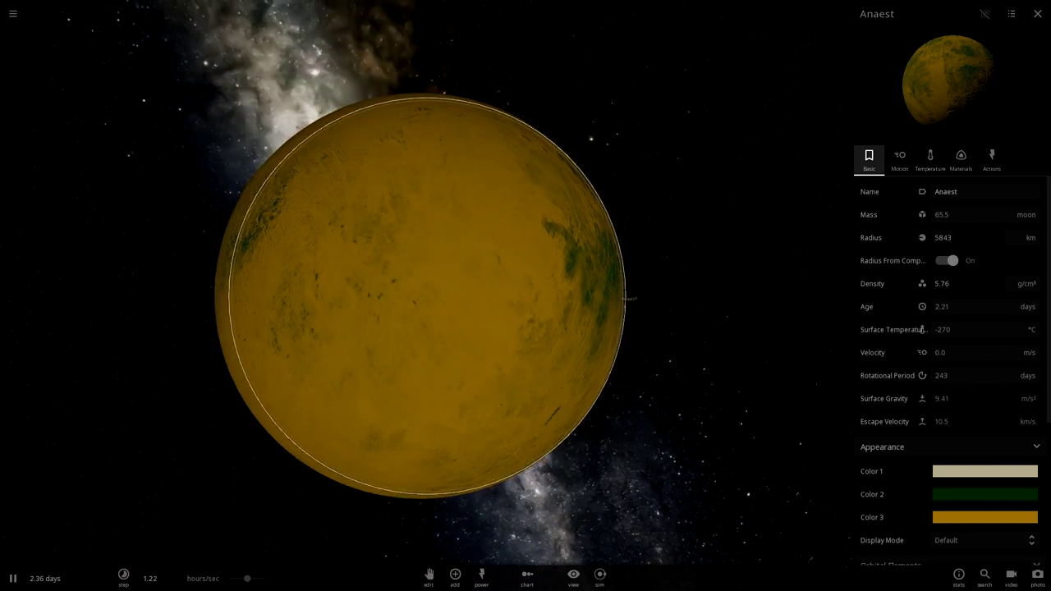
pyautogui.click(984, 517)
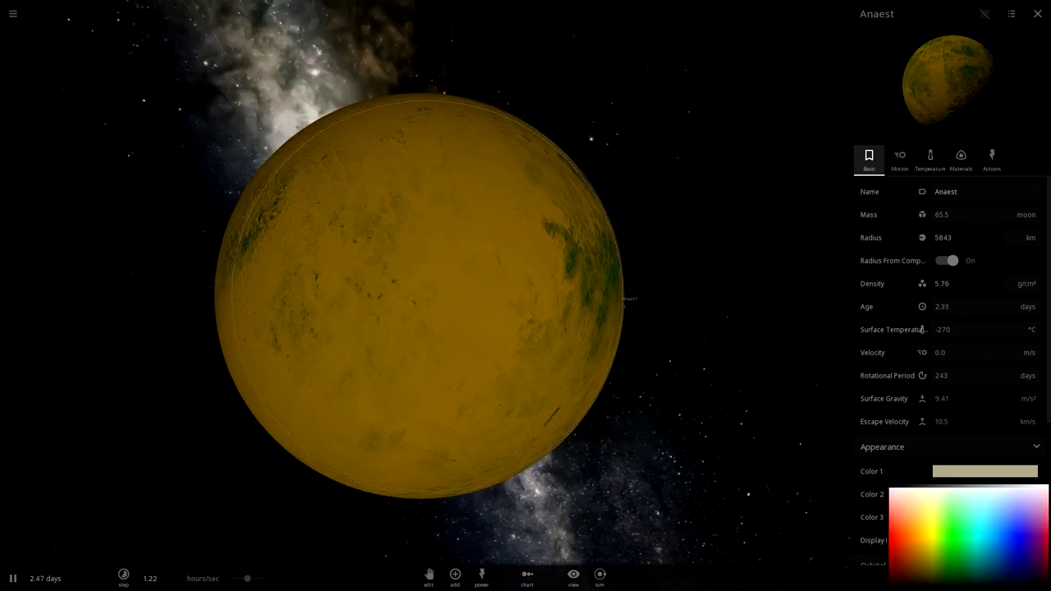
pyautogui.moveTo(919, 558)
pyautogui.mouseDown()
pyautogui.moveTo(936, 559)
pyautogui.moveTo(921, 552)
pyautogui.mouseUp()
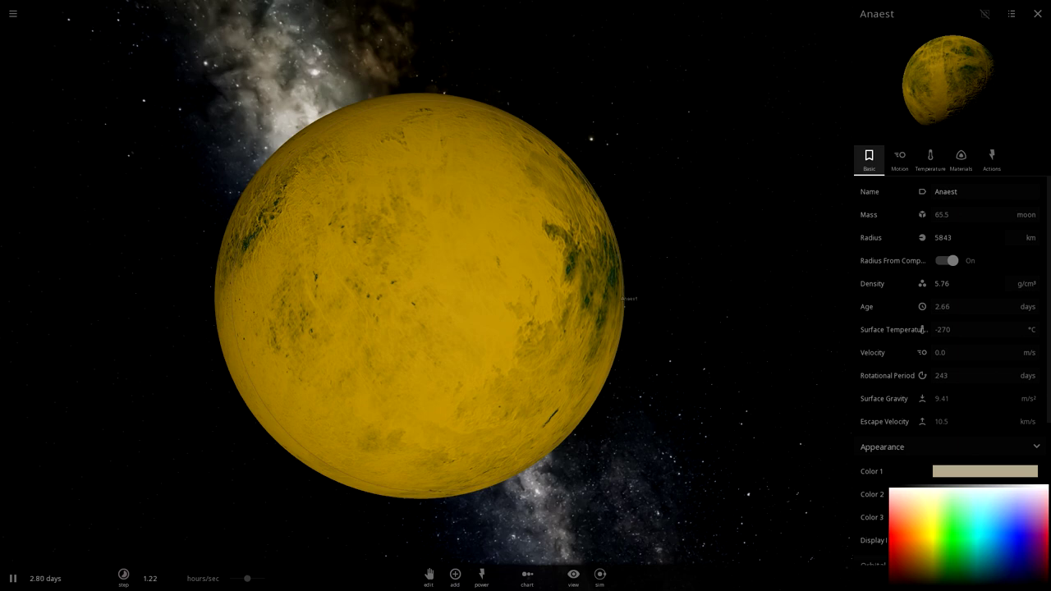
pyautogui.moveTo(919, 550); pyautogui.dragTo(919, 535)
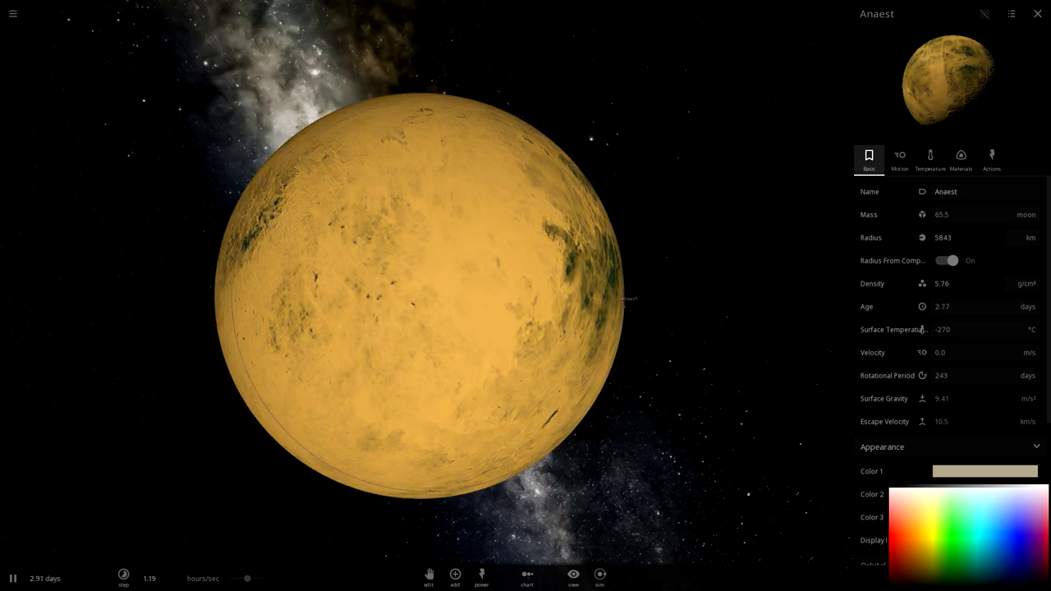
pyautogui.press('Escape')
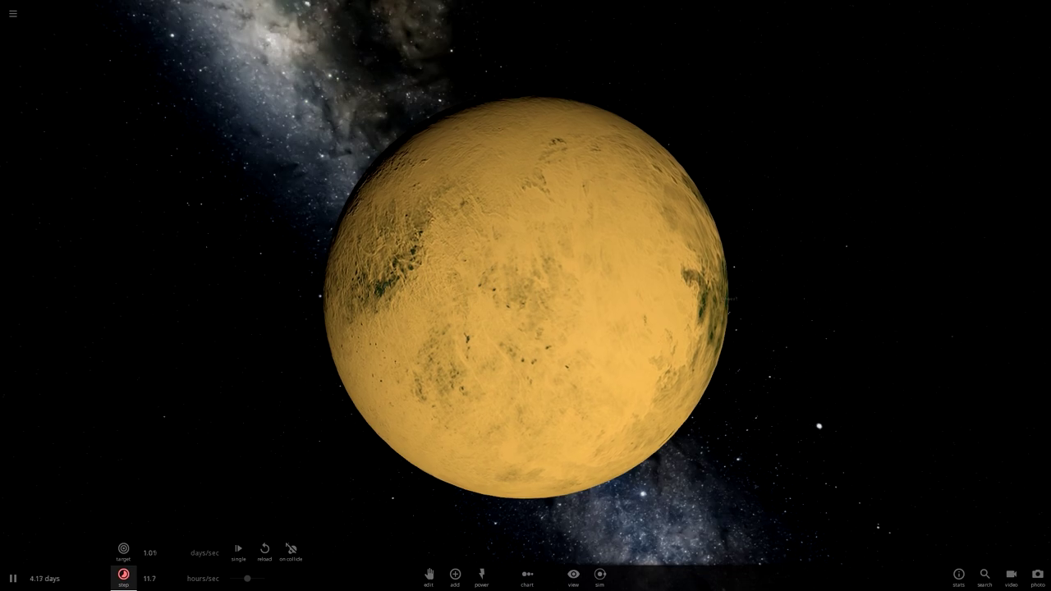
# Pause the simulation, inspect the planet's dark green regions up close and reopen its properties.
pyautogui.scroll(5, 525, 298)
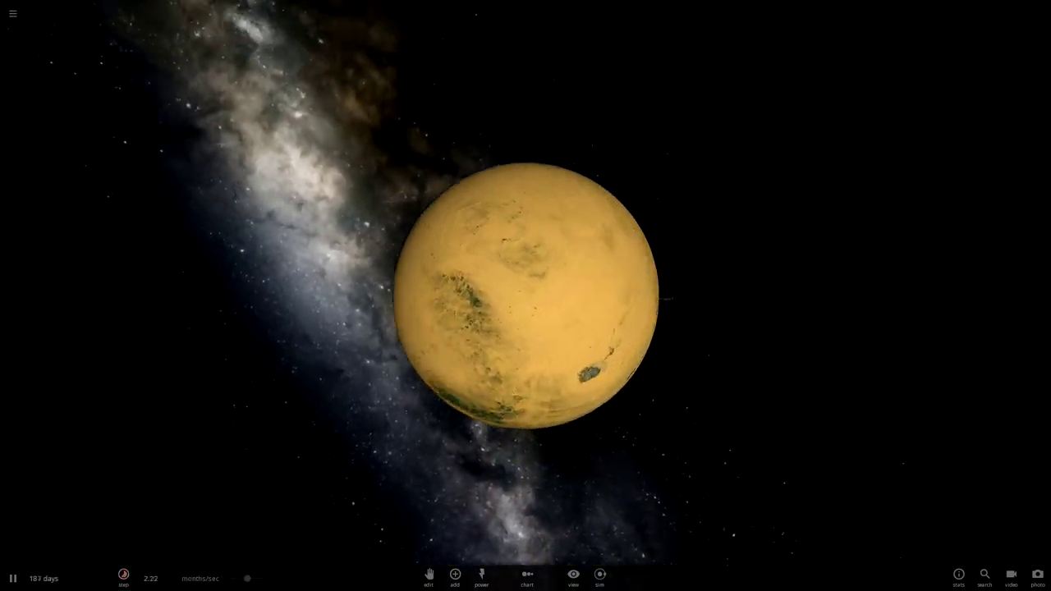
pyautogui.press('space')
pyautogui.scroll(5, 526, 296)
pyautogui.moveTo(525, 328); pyautogui.dragTo(636, 284)
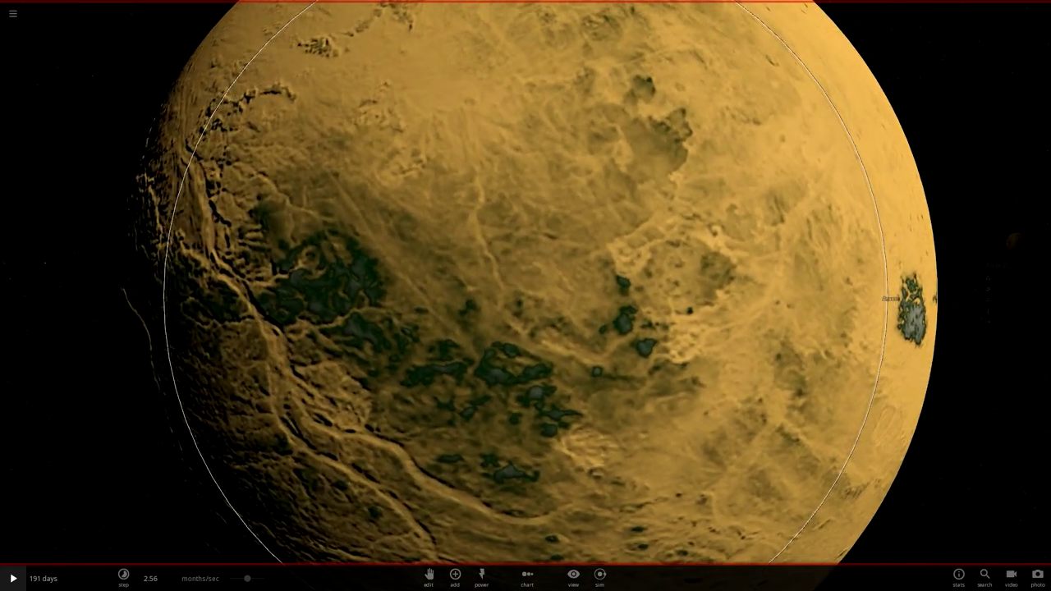
pyautogui.click(636, 284)
pyautogui.doubleClick(636, 284)
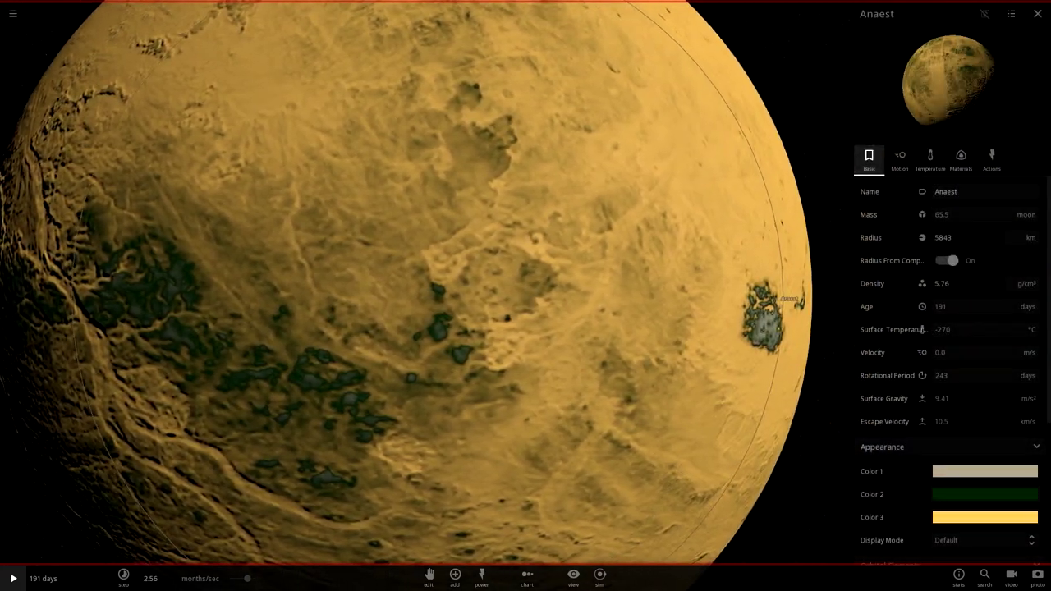
# Set the planet's appearance Color 1 to a bright green and Color 3 to a lighter yellow.
pyautogui.click(984, 472)
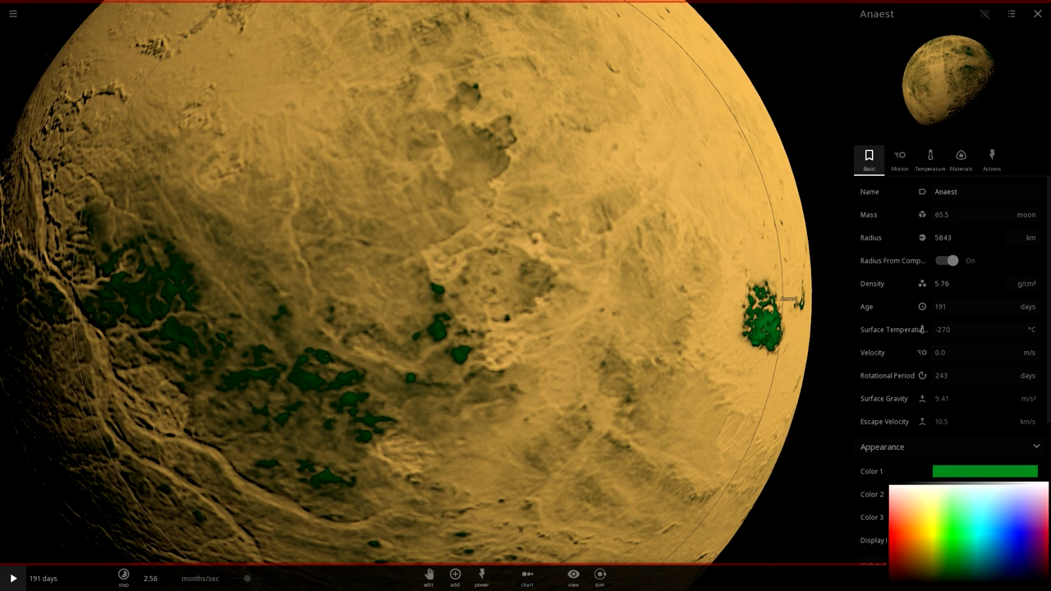
pyautogui.scroll(-3, 969, 382)
pyautogui.click(985, 448)
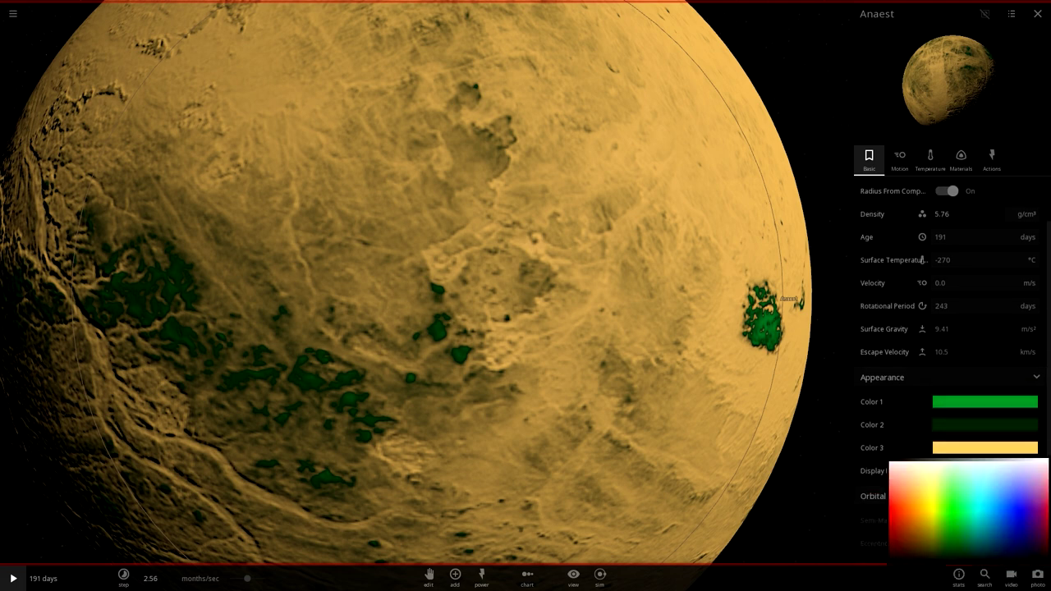
pyautogui.moveTo(921, 490)
pyautogui.mouseDown()
pyautogui.moveTo(953, 535)
pyautogui.moveTo(923, 490)
pyautogui.mouseUp()
pyautogui.click(984, 447)
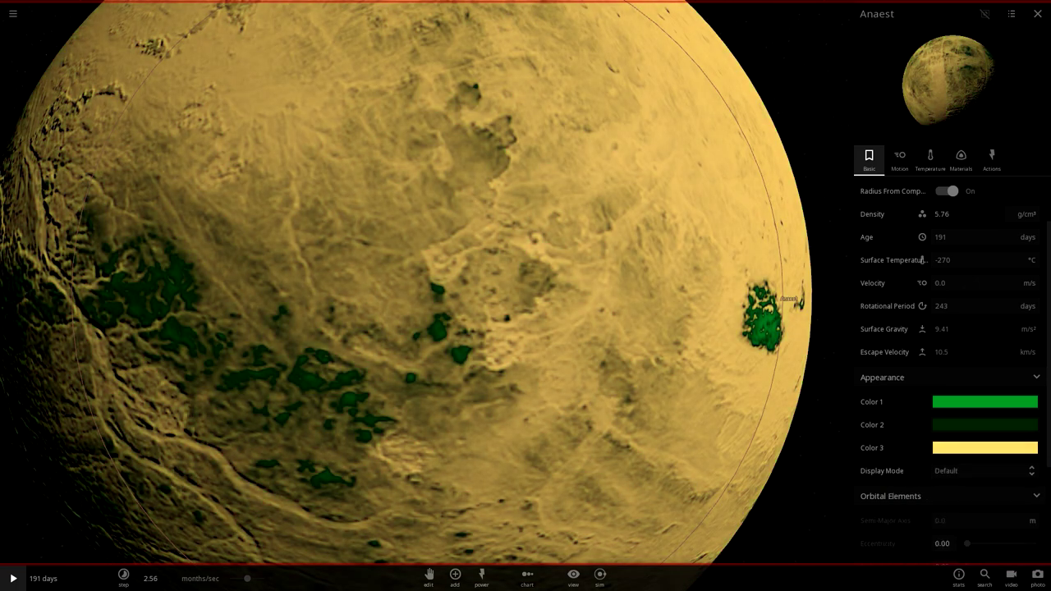
# Set the planet's appearance Color 2 to a medium green and close the properties.
pyautogui.click(985, 425)
pyautogui.moveTo(959, 530); pyautogui.dragTo(940, 517)
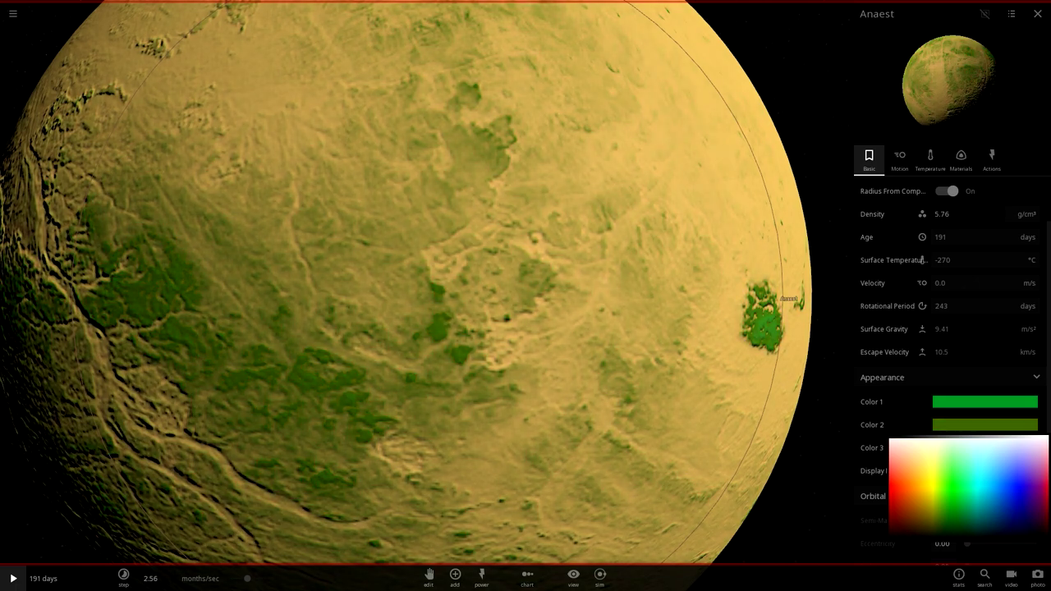
pyautogui.scroll(-6, 525, 296)
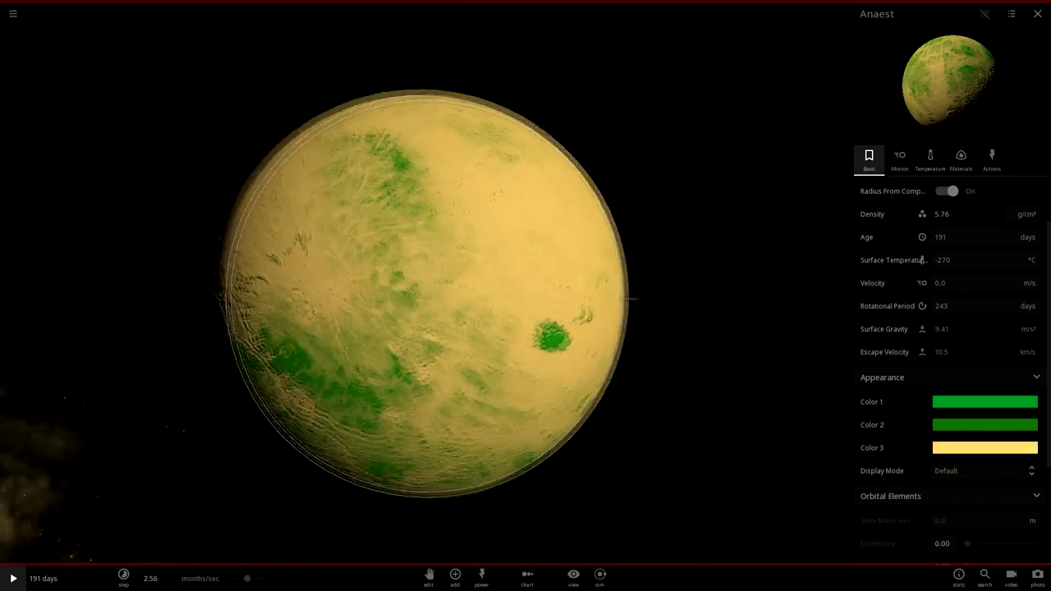
pyautogui.click(197, 427)
# Run and pause the simulation several times at different speeds, leaving it paused at 12.7 days/sec.
pyautogui.click(123, 579)
pyautogui.moveTo(247, 578); pyautogui.dragTo(253, 578)
pyautogui.press('space')
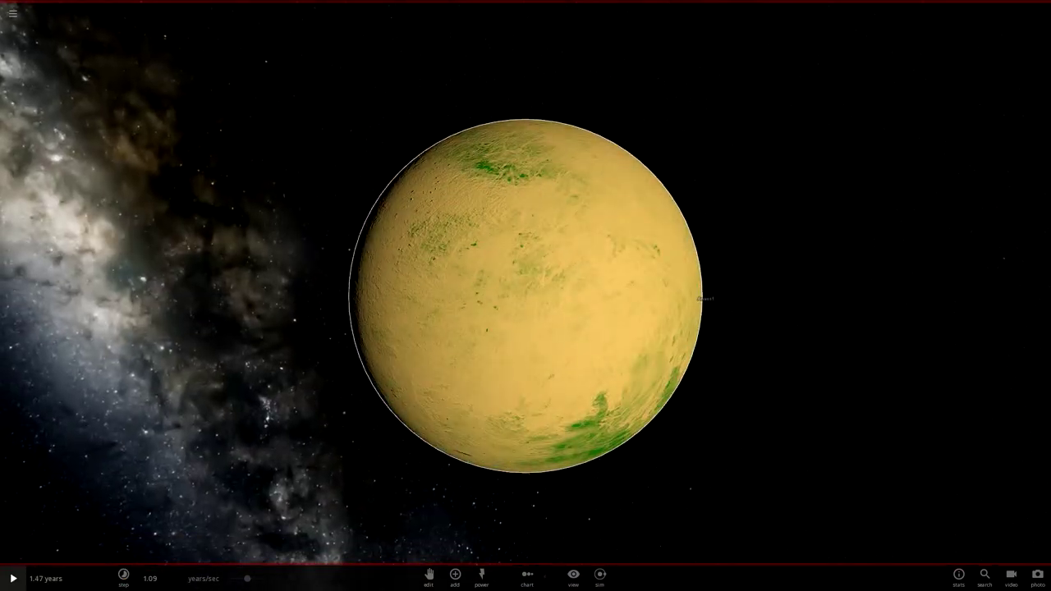
pyautogui.click(526, 296)
pyautogui.click(247, 369)
pyautogui.press('space')
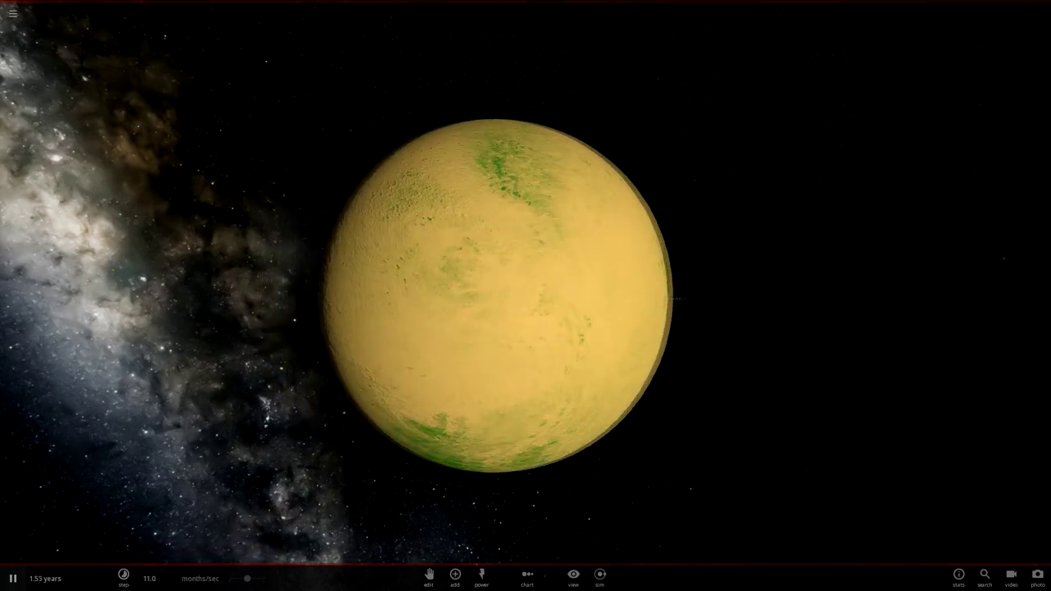
pyautogui.press('space')
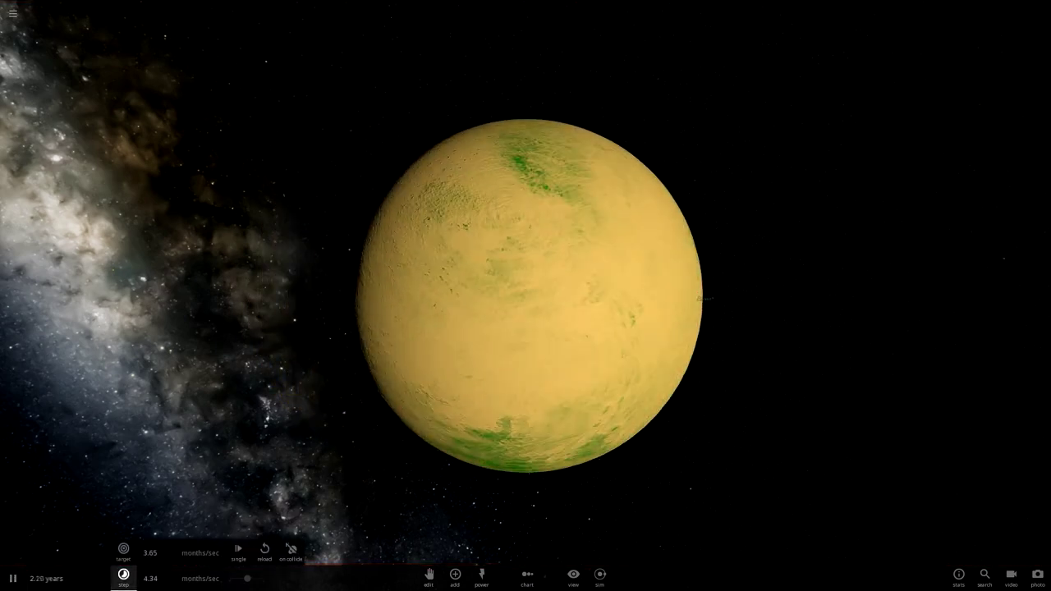
pyautogui.press('space')
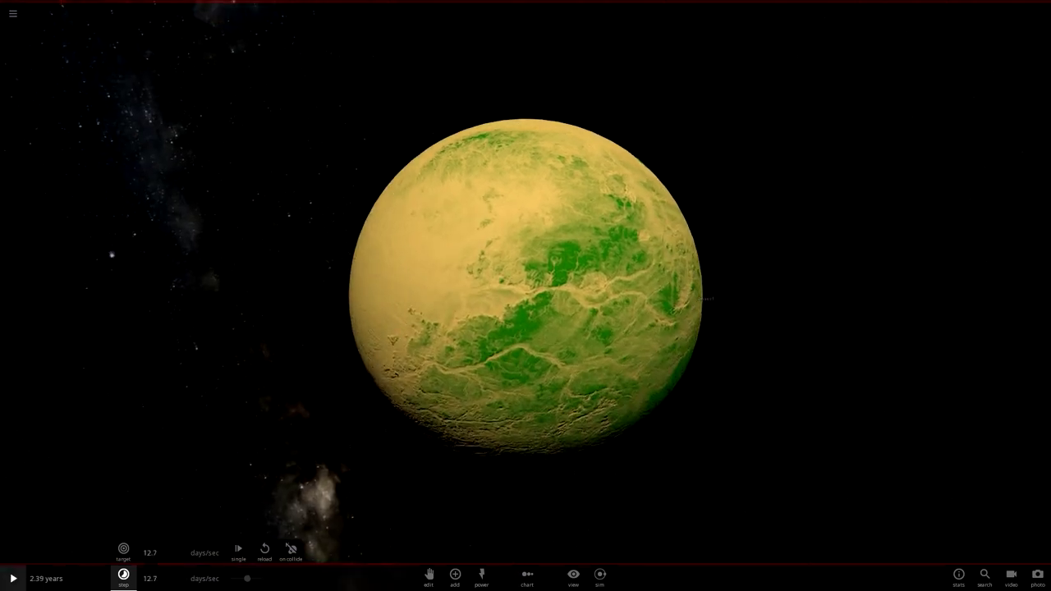
# Inspect the planet's green regions and ridges up close and reopen its full properties.
pyautogui.scroll(5, 526, 296)
pyautogui.moveTo(525, 295); pyautogui.dragTo(521, 427)
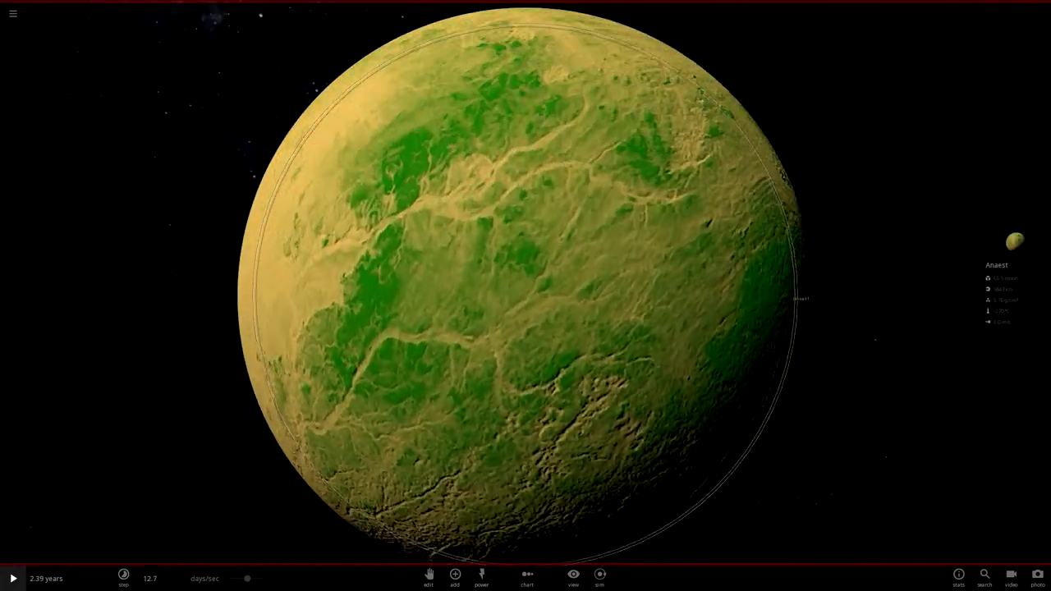
pyautogui.scroll(3, 525, 296)
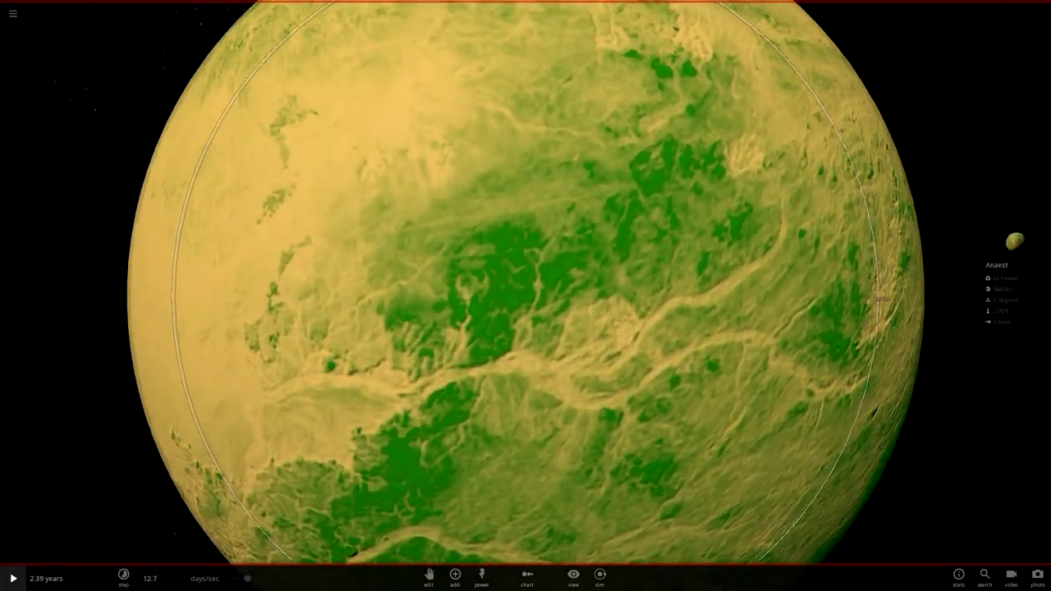
pyautogui.scroll(-5, 526, 296)
pyautogui.click(1004, 289)
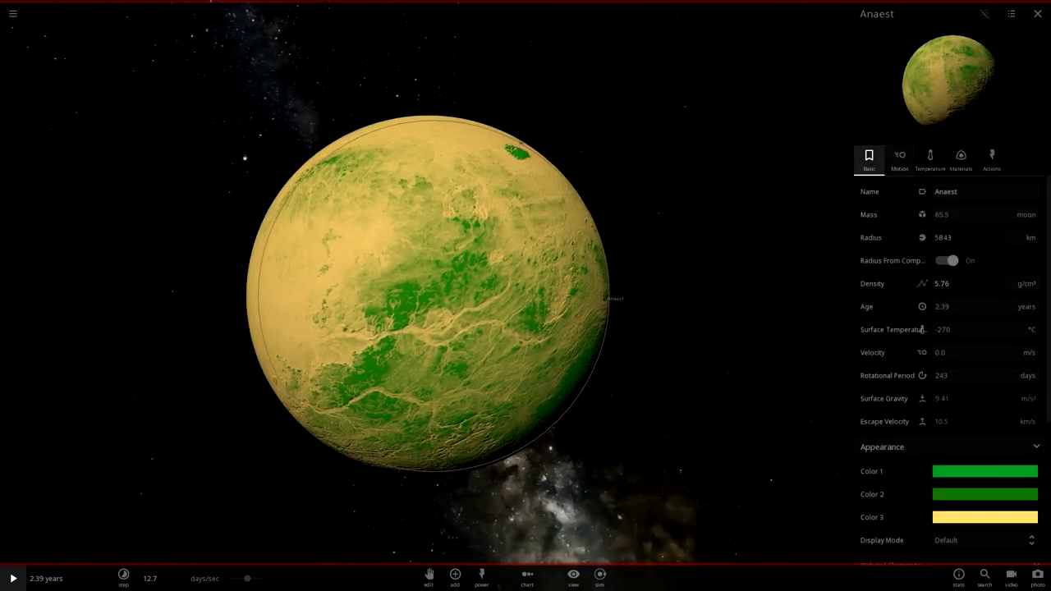
# Add water to the planet's materials and reduce its share to 0.00100 %.
pyautogui.click(931, 160)
pyautogui.click(961, 156)
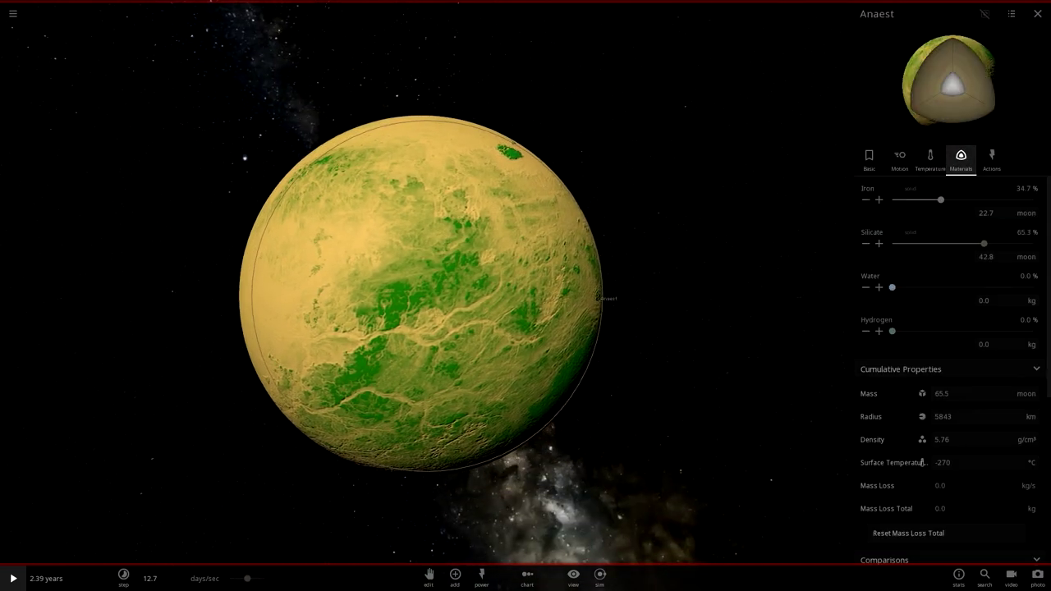
pyautogui.click(879, 288)
pyautogui.click(865, 287)
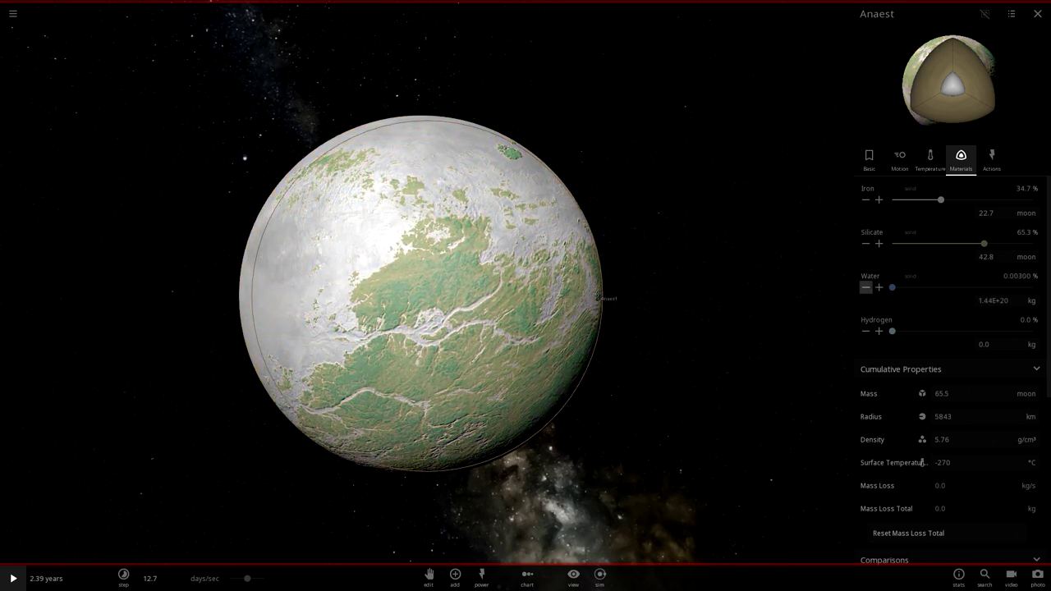
pyautogui.moveTo(865, 288); pyautogui.dragTo(865, 287)
pyautogui.moveTo(509, 304)
pyautogui.mouseDown()
pyautogui.moveTo(739, 287)
pyautogui.moveTo(493, 312)
pyautogui.mouseUp()
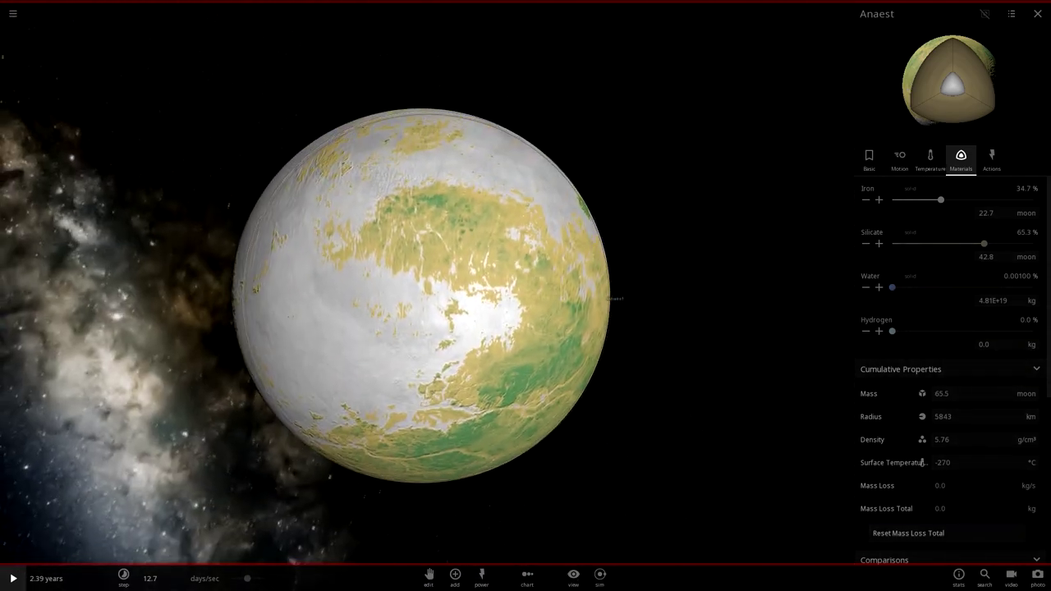
# Set the planet's surface temperature to 50 °C.
pyautogui.click(868, 160)
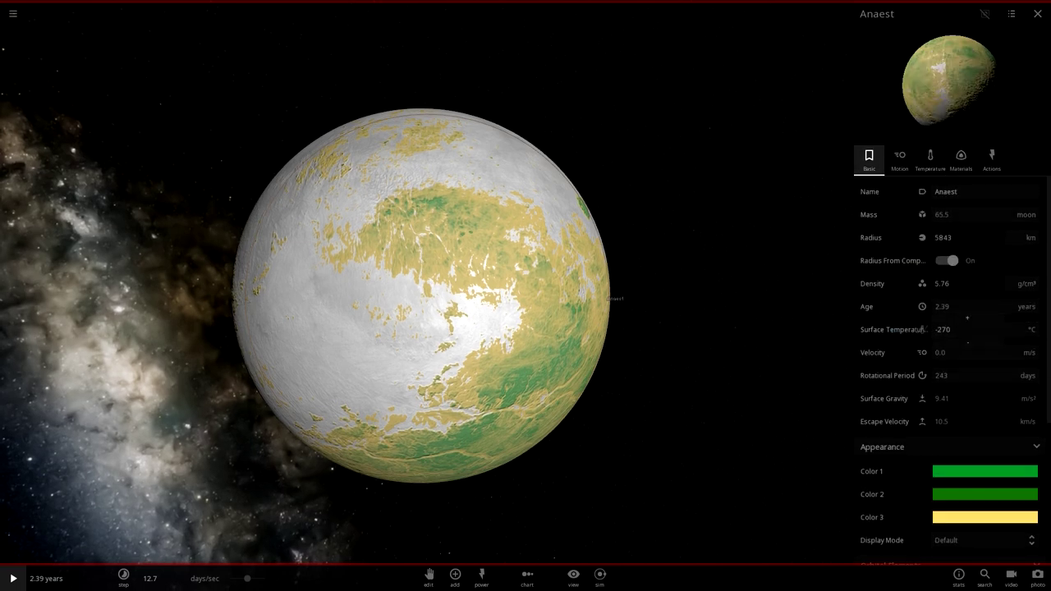
pyautogui.click(967, 330)
pyautogui.doubleClick(967, 330)
pyautogui.write('50')
pyautogui.press('Return')
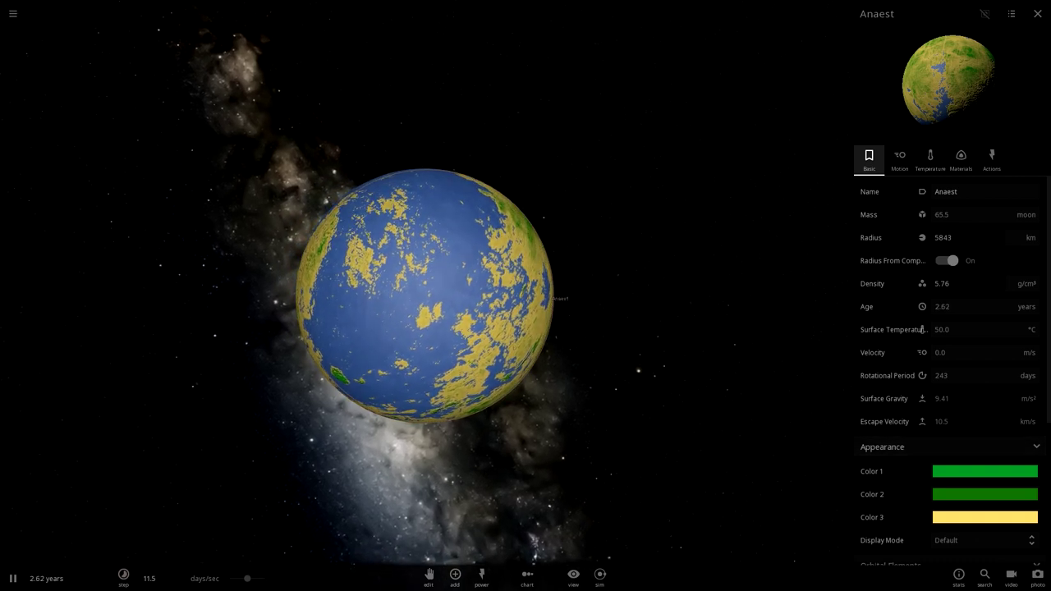
# Rename the planet to North America.
pyautogui.click(946, 192)
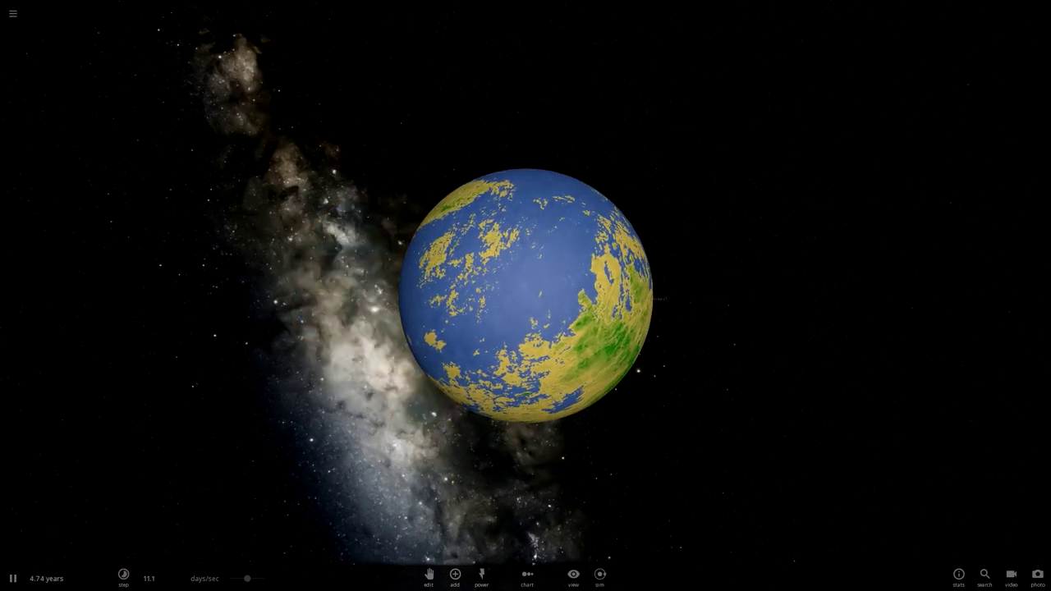
pyautogui.moveTo(575, 320); pyautogui.dragTo(552, 385)
pyautogui.click(552, 386)
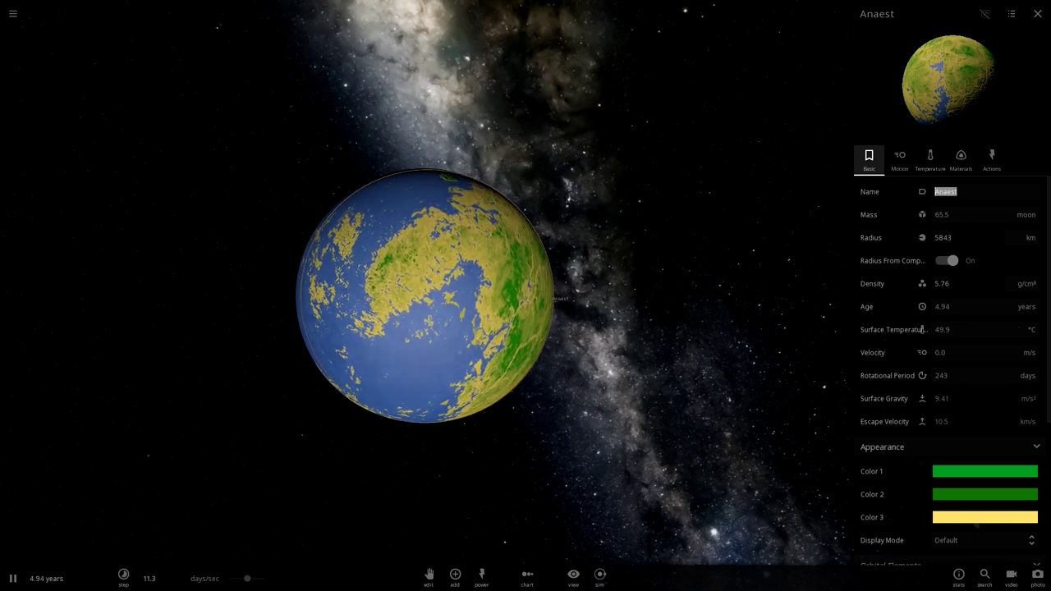
pyautogui.write('N')
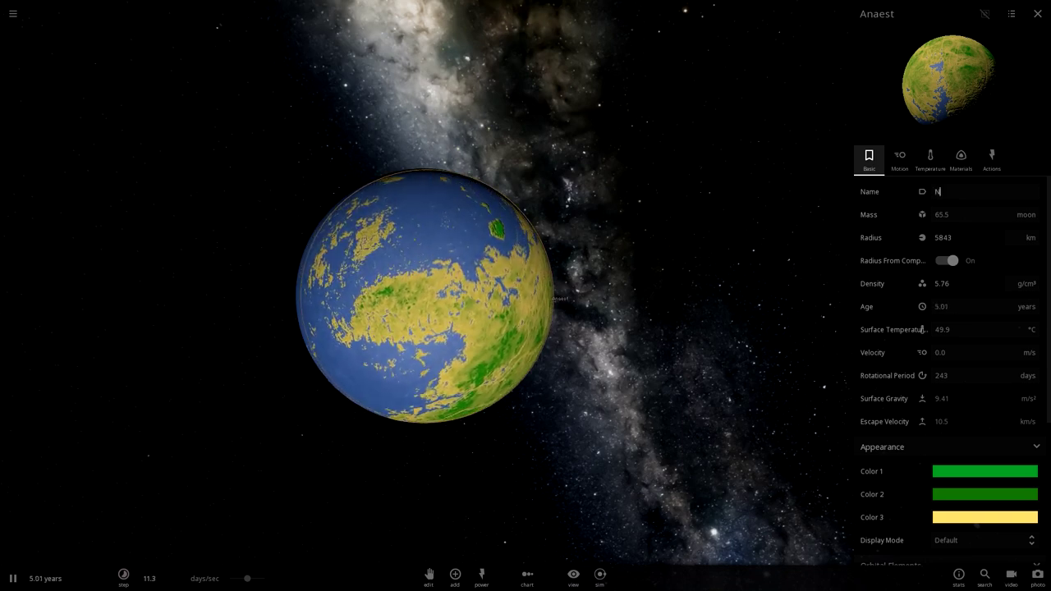
pyautogui.write('orth America')
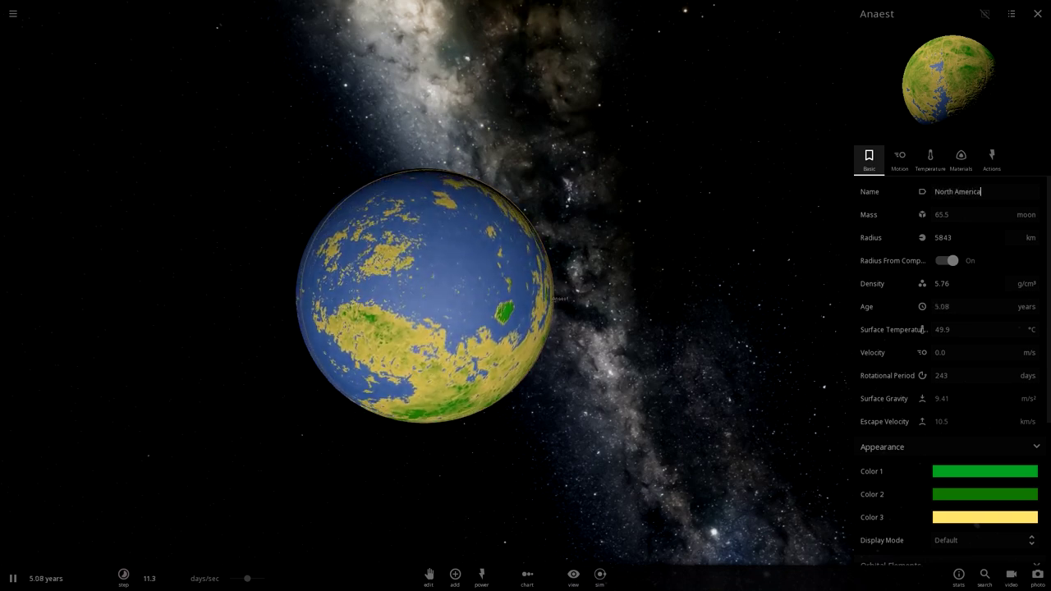
pyautogui.press('Return')
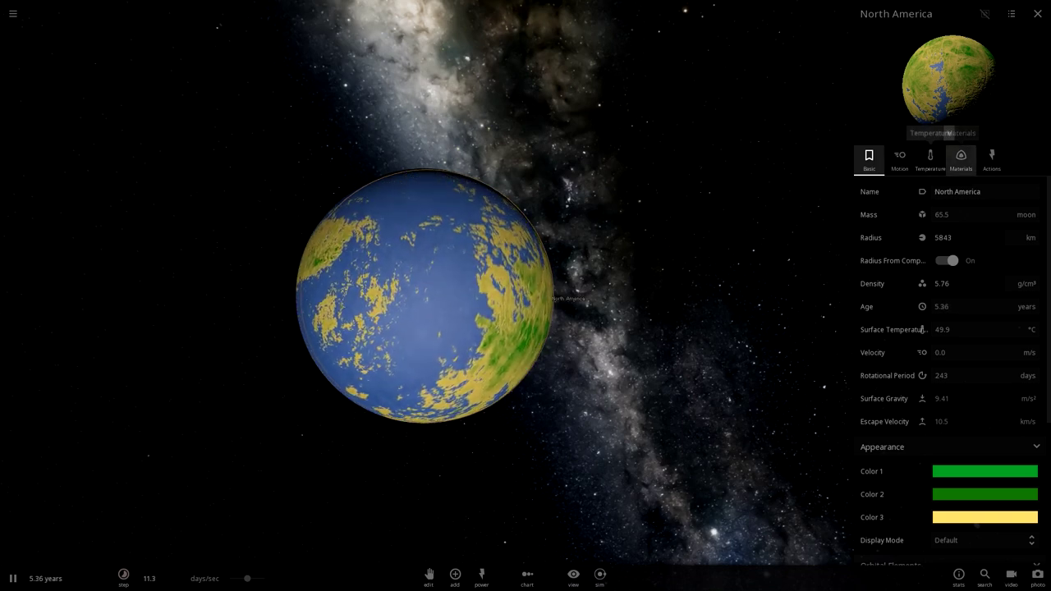
# Switch the atmosphere's surface pressure unit to atm and set the surface pressure to 1 atm.
pyautogui.click(930, 158)
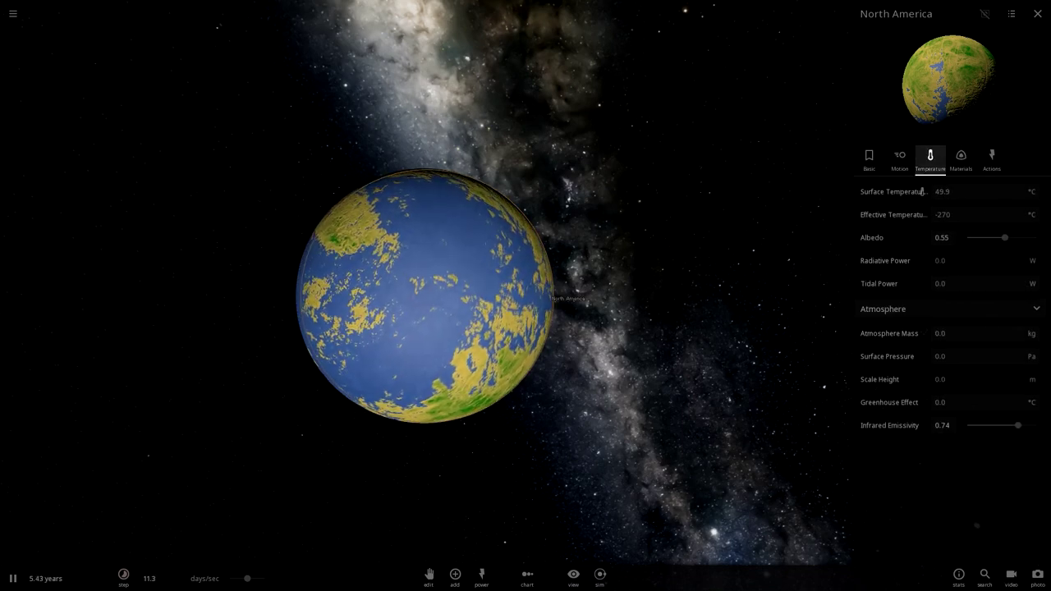
pyautogui.click(1033, 333)
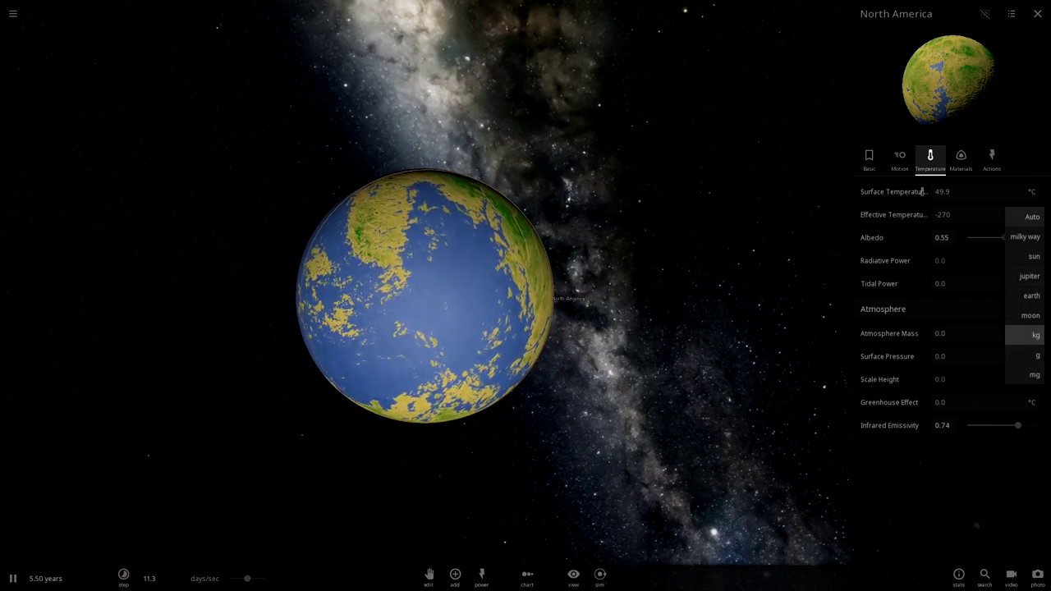
pyautogui.click(1033, 335)
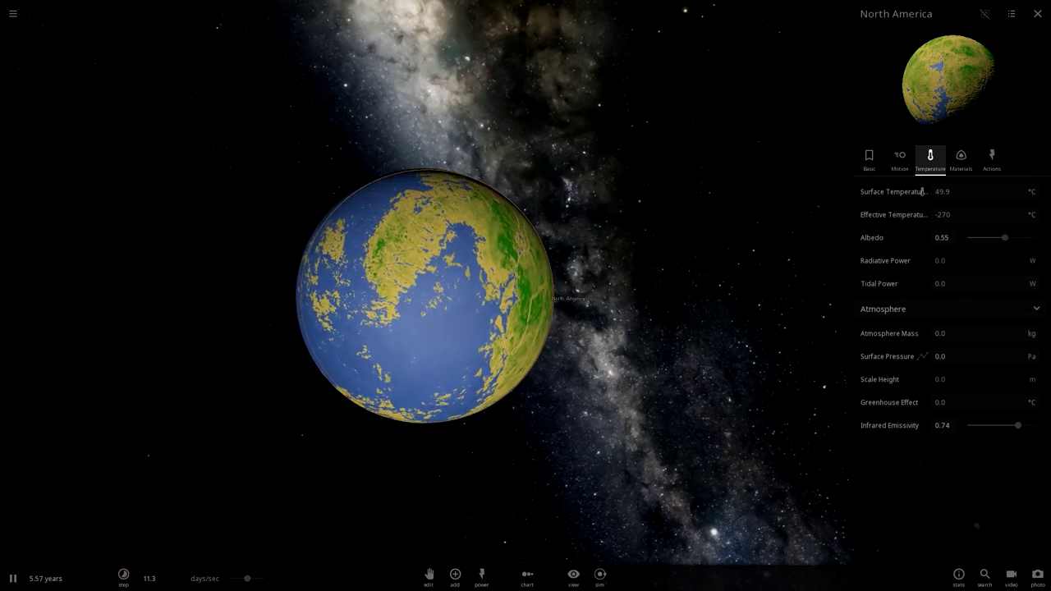
pyautogui.click(1031, 356)
pyautogui.click(1025, 259)
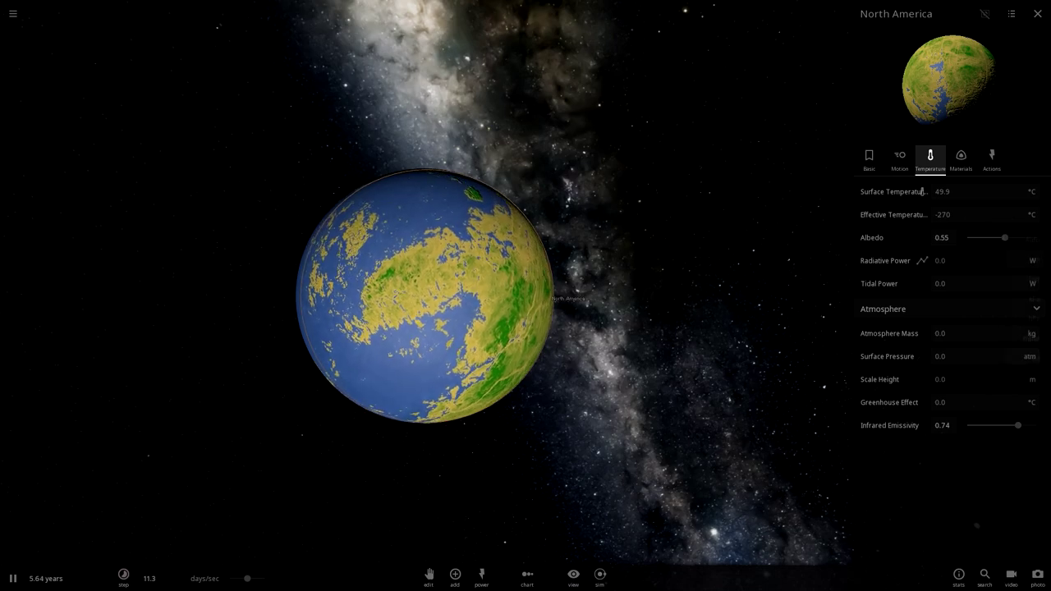
pyautogui.click(942, 356)
pyautogui.write('1')
pyautogui.press('Return')
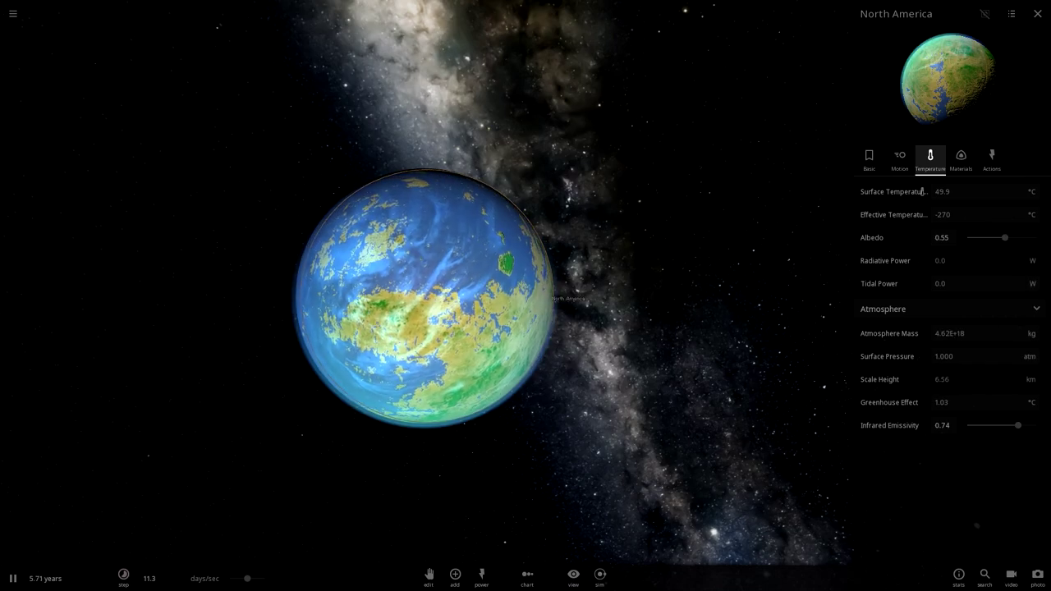
# Close the properties and inspect the planet's oceans, land and clouds from near and far.
pyautogui.click(977, 525)
pyautogui.scroll(5, 977, 528)
pyautogui.scroll(-4, 977, 531)
pyautogui.scroll(1, 978, 531)
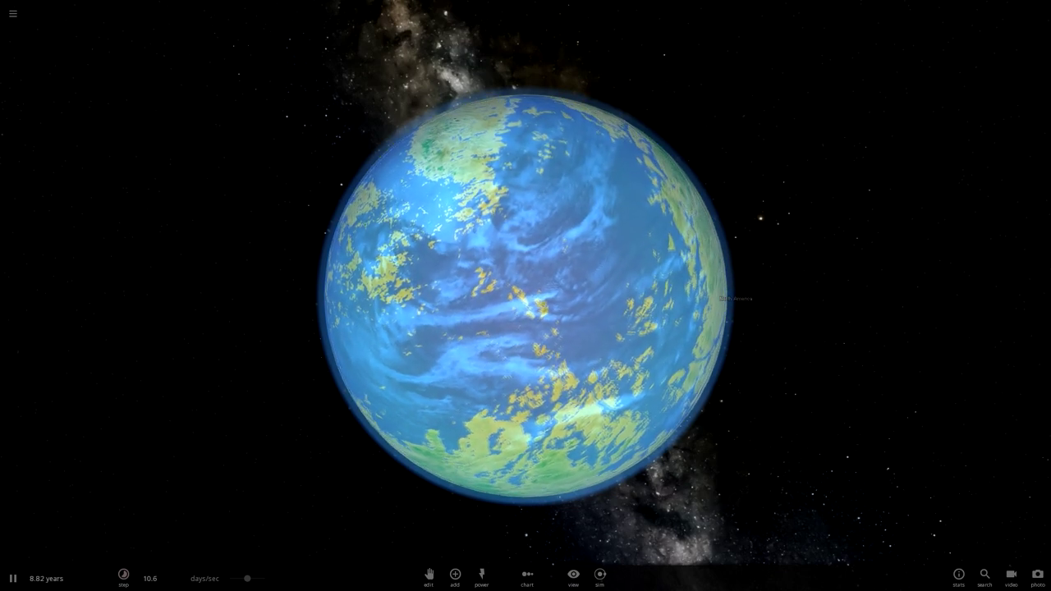
pyautogui.scroll(-3, 526, 295)
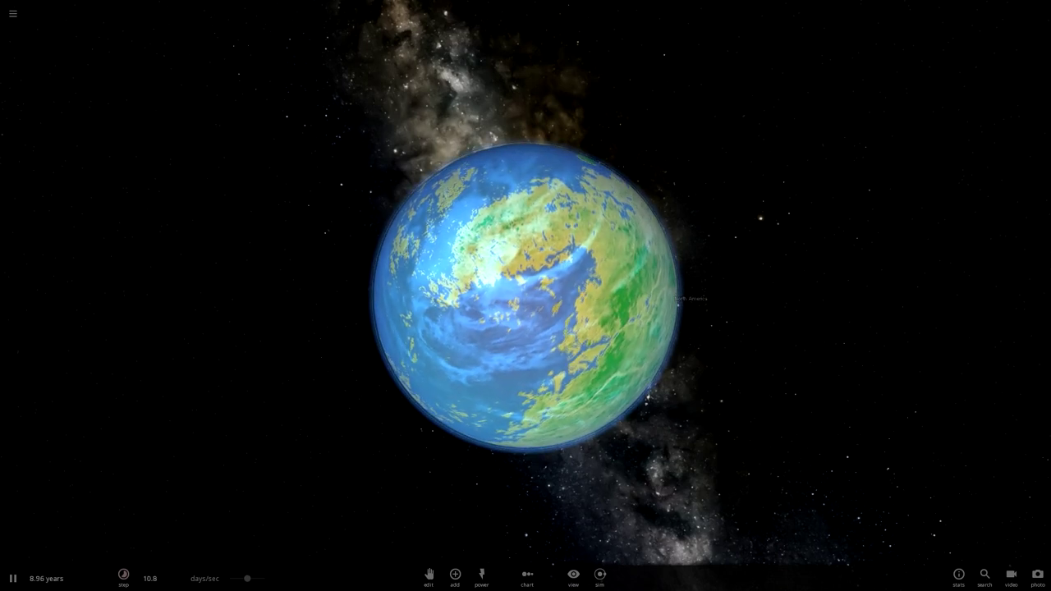
pyautogui.scroll(-2, 525, 296)
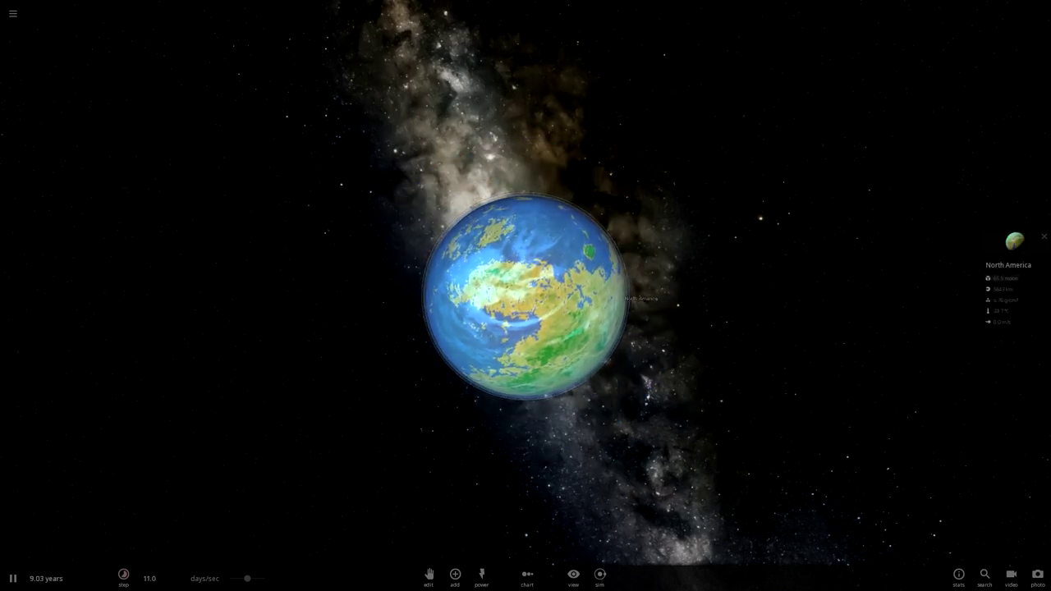
# Turn on Position Lock in the planet's motion properties and close the properties.
pyautogui.click(525, 295)
pyautogui.click(992, 160)
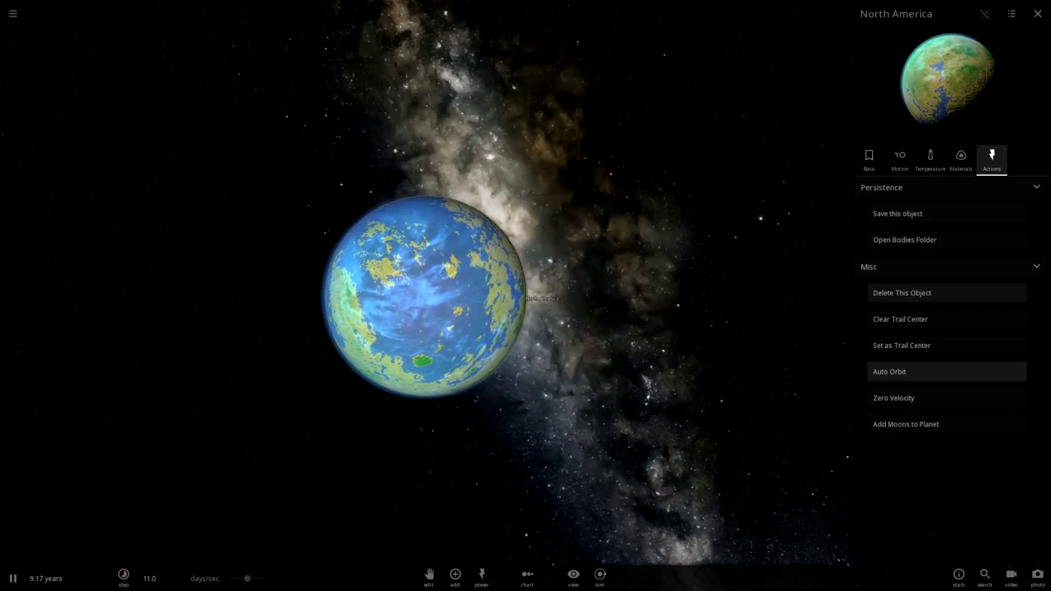
pyautogui.click(900, 158)
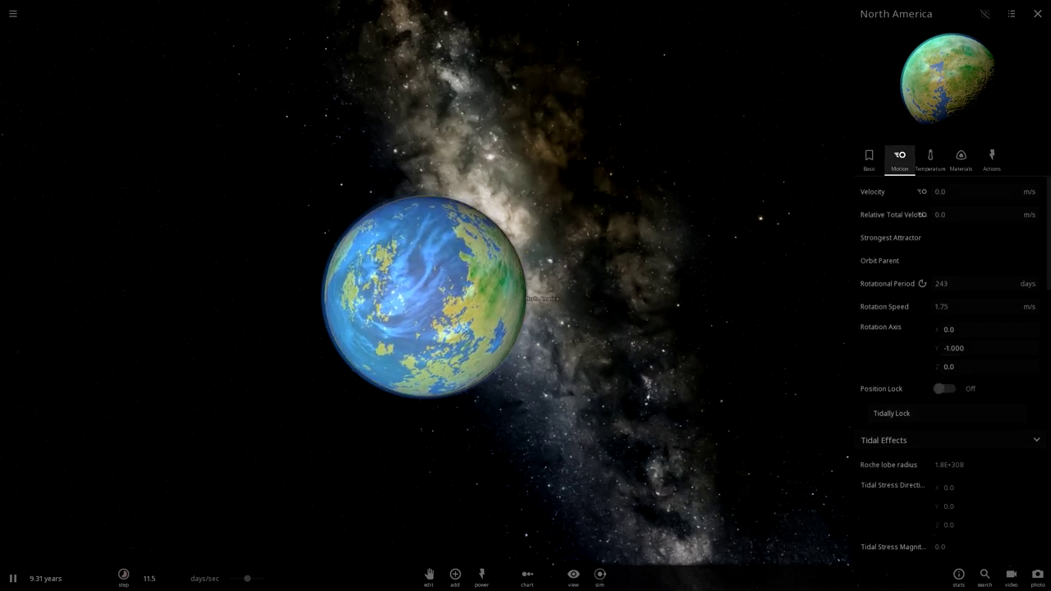
pyautogui.click(944, 388)
pyautogui.click(739, 418)
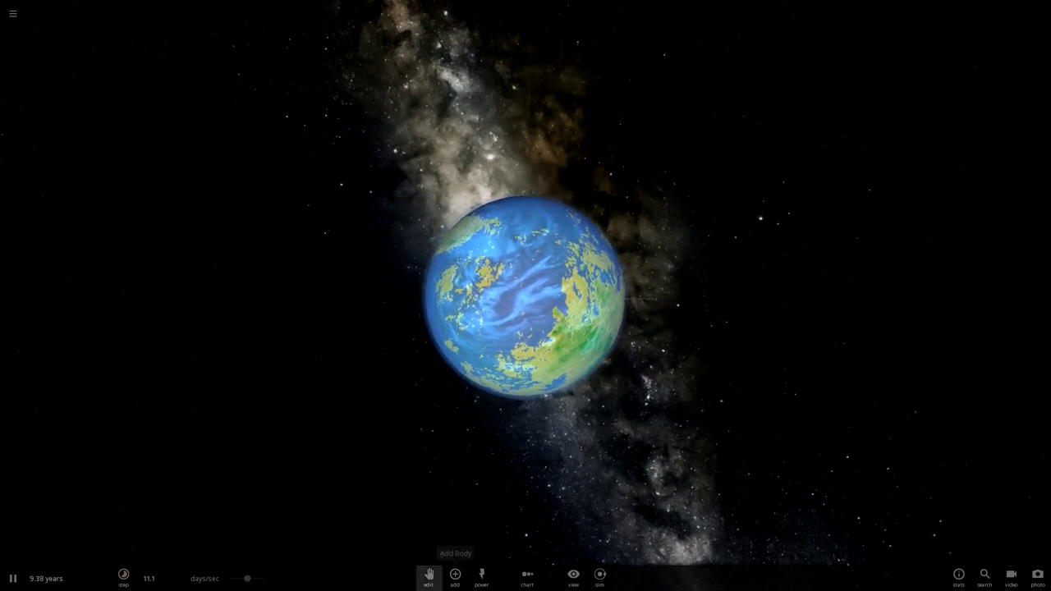
# Place a random rocky planet in orbit around North America and pause the simulation.
pyautogui.click(482, 575)
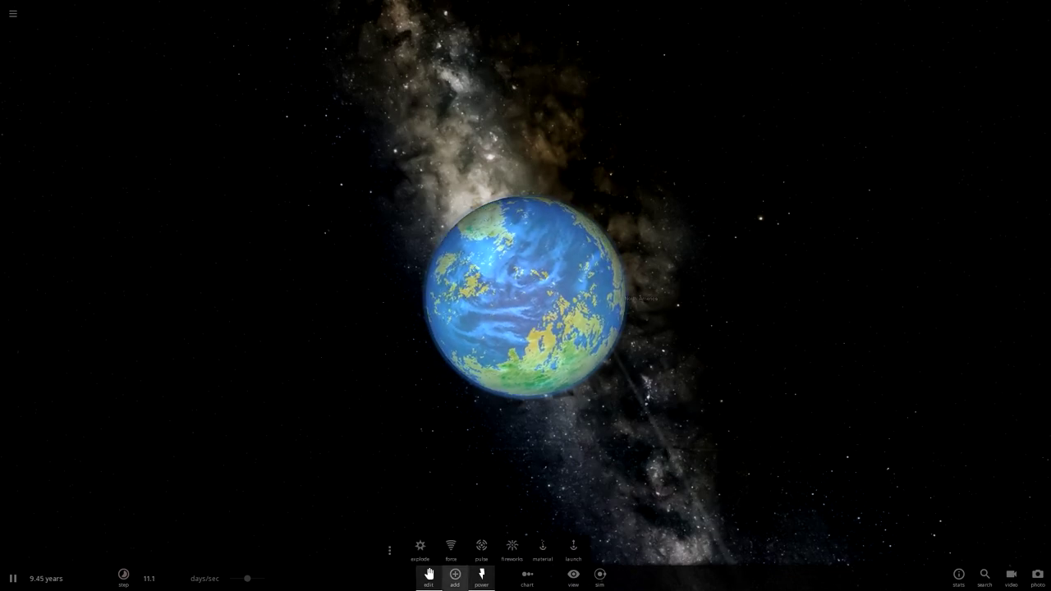
pyautogui.click(455, 574)
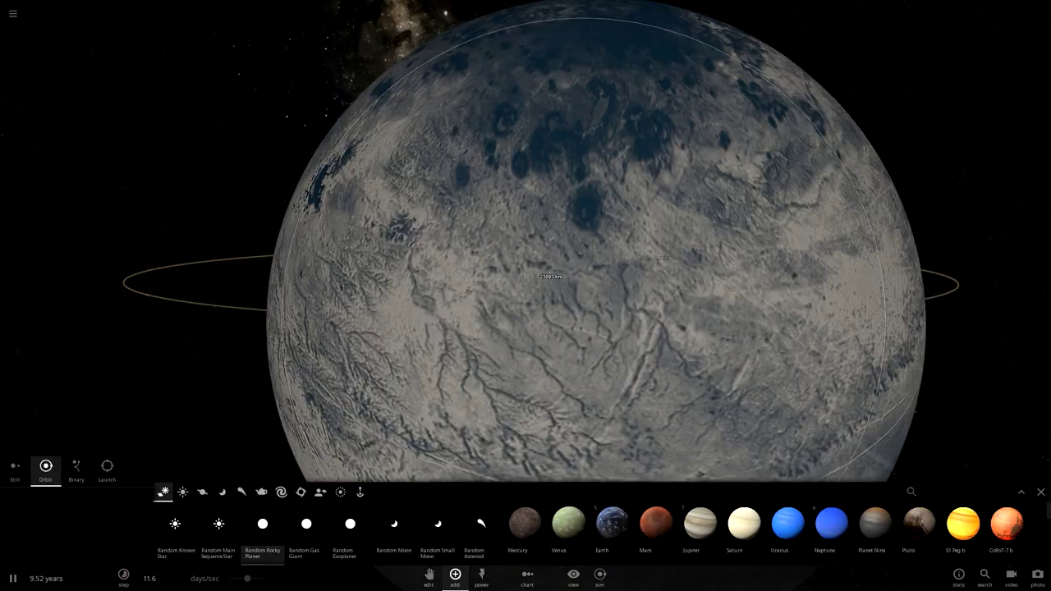
pyautogui.scroll(1, 760, 284)
pyautogui.scroll(-3, 809, 300)
pyautogui.scroll(-5, 739, 275)
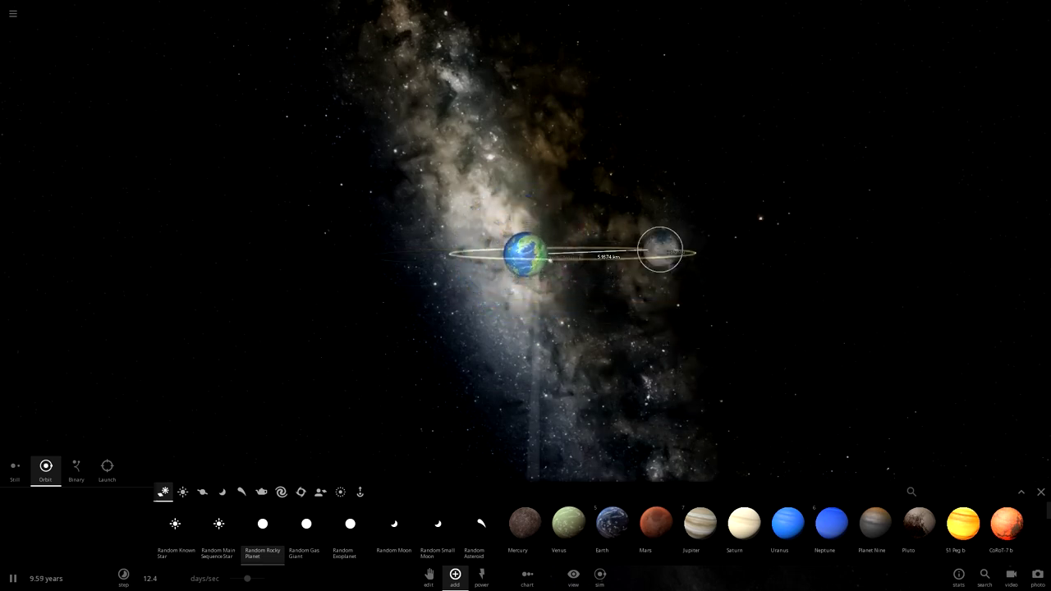
pyautogui.moveTo(580, 261); pyautogui.dragTo(707, 435)
pyautogui.scroll(-3, 628, 332)
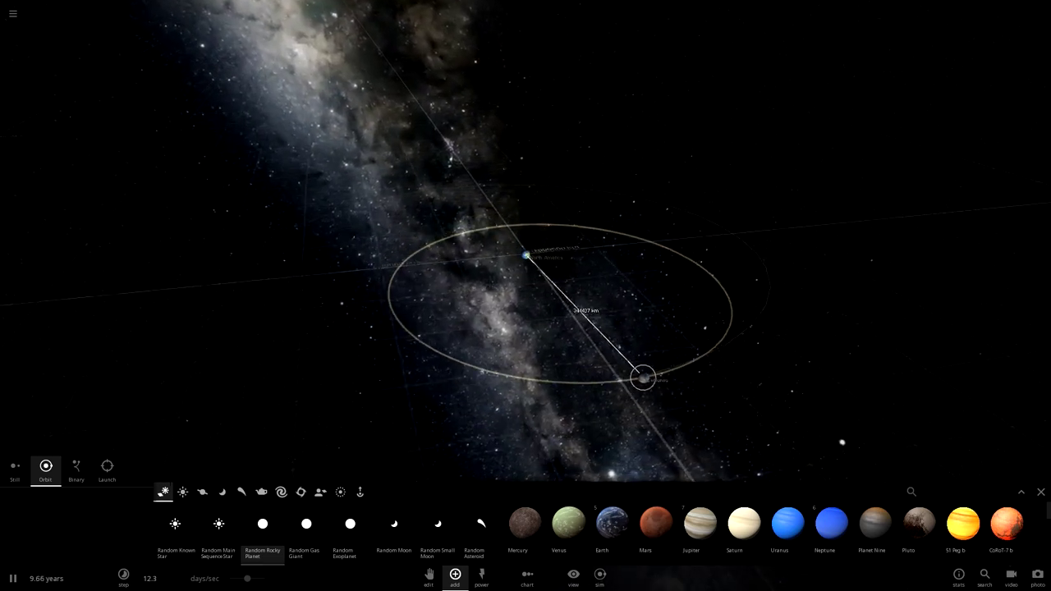
pyautogui.press('space')
pyautogui.click(640, 403)
pyautogui.press('Escape')
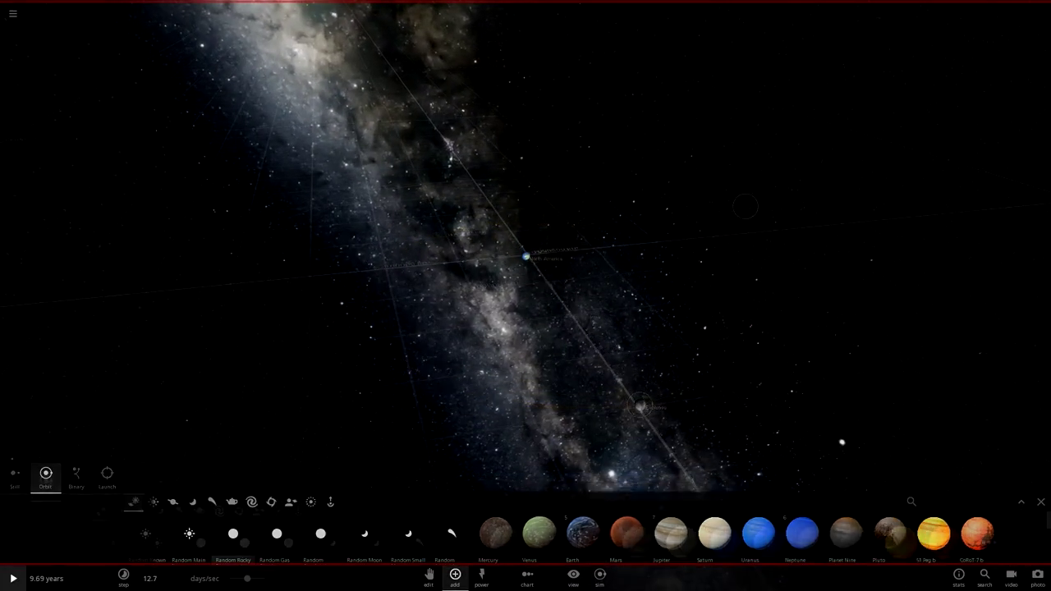
# Turn on Position Lock in the new rocky planet's motion properties and resume the simulation.
pyautogui.moveTo(640, 403); pyautogui.dragTo(775, 411)
pyautogui.doubleClick(775, 412)
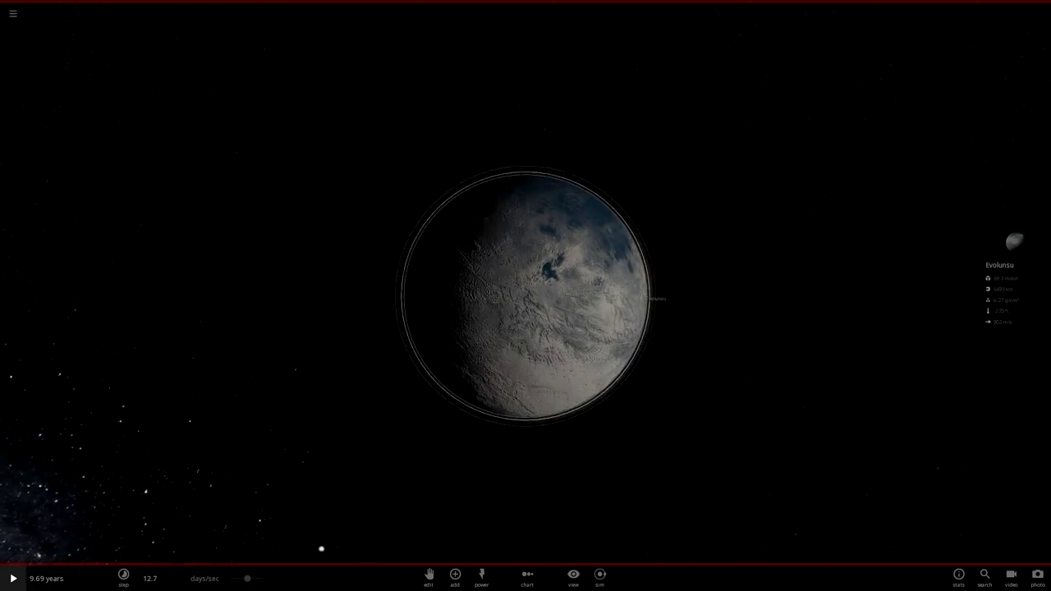
pyautogui.click(1006, 259)
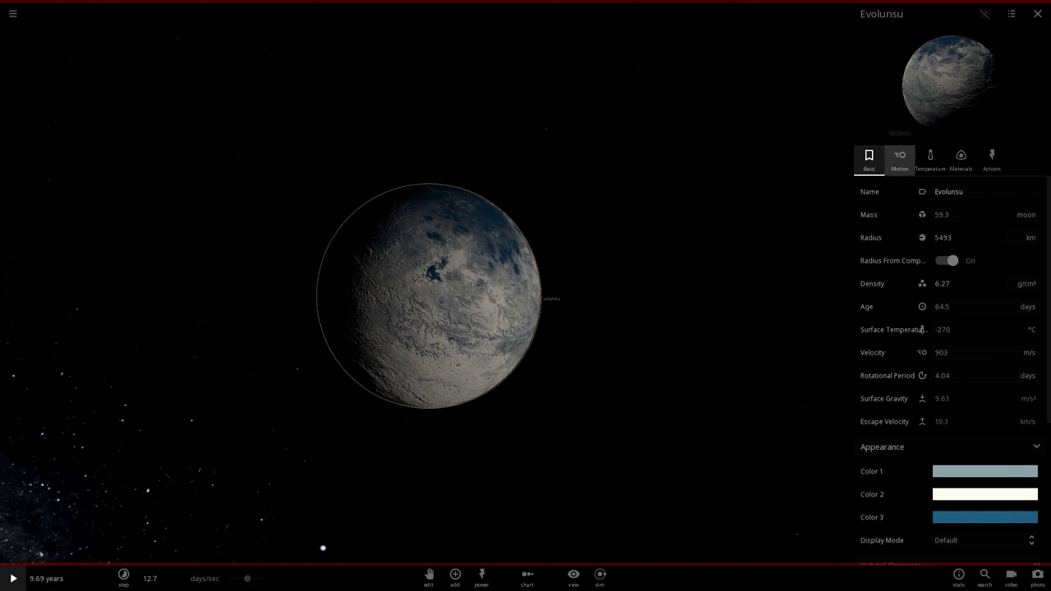
pyautogui.click(900, 160)
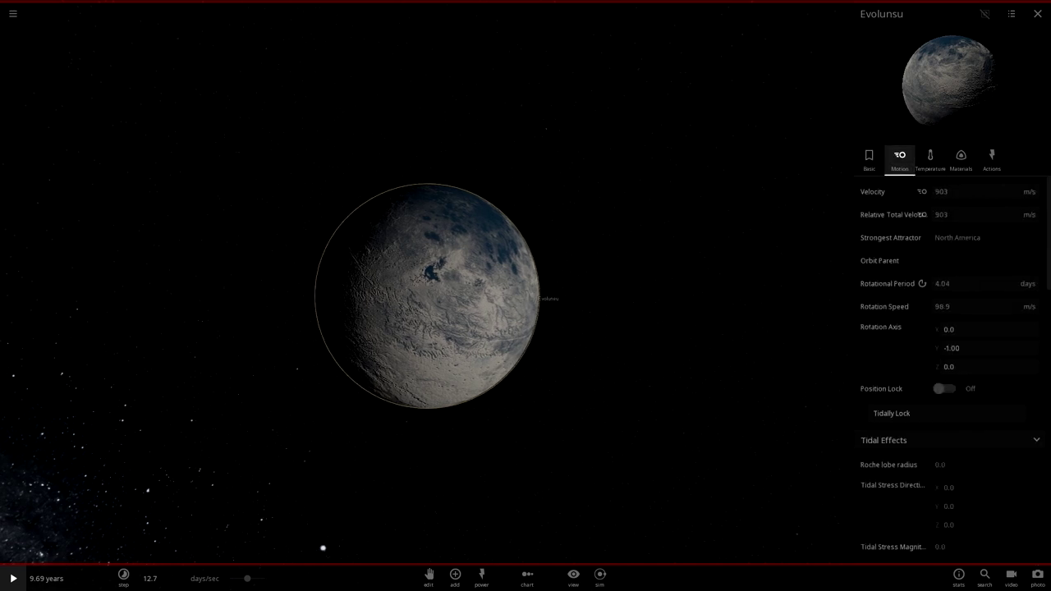
pyautogui.click(945, 389)
pyautogui.press('space')
pyautogui.scroll(-5, 525, 296)
# Set the new planet's surface temperature to 50 °C and pause the simulation.
pyautogui.click(524, 296)
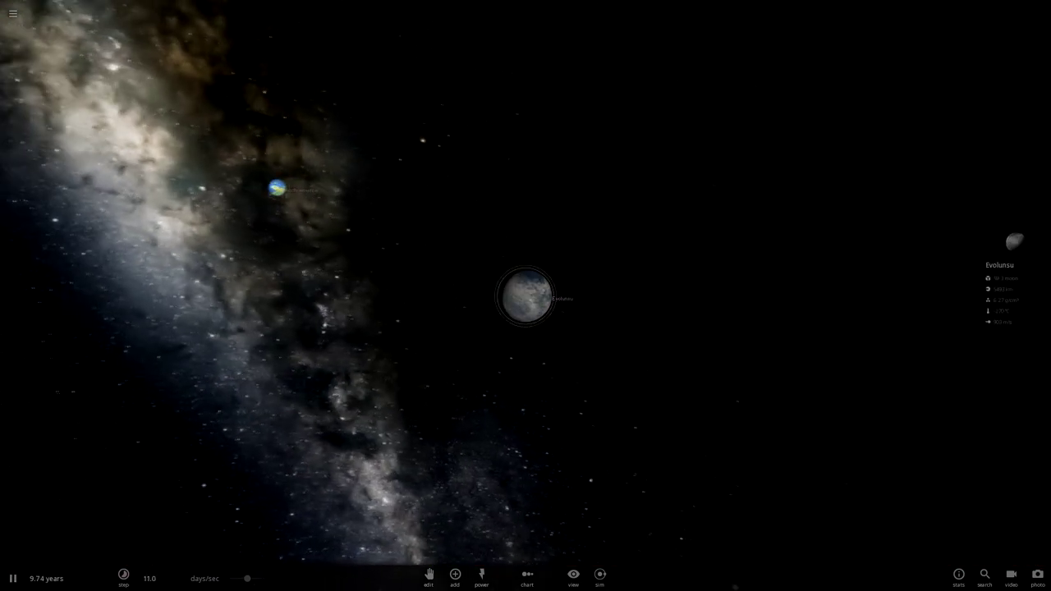
pyautogui.click(524, 297)
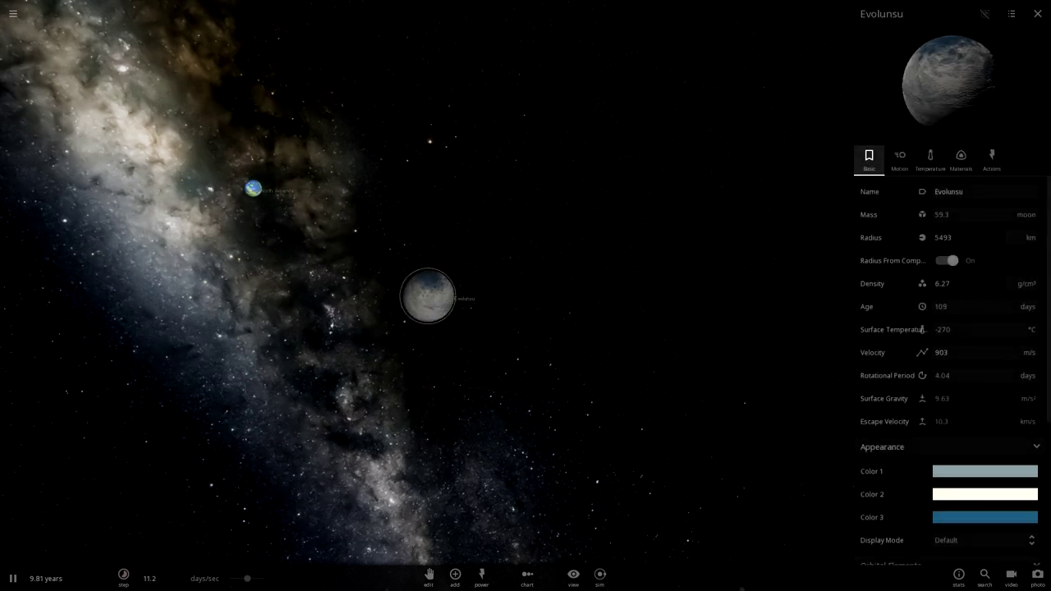
pyautogui.click(955, 330)
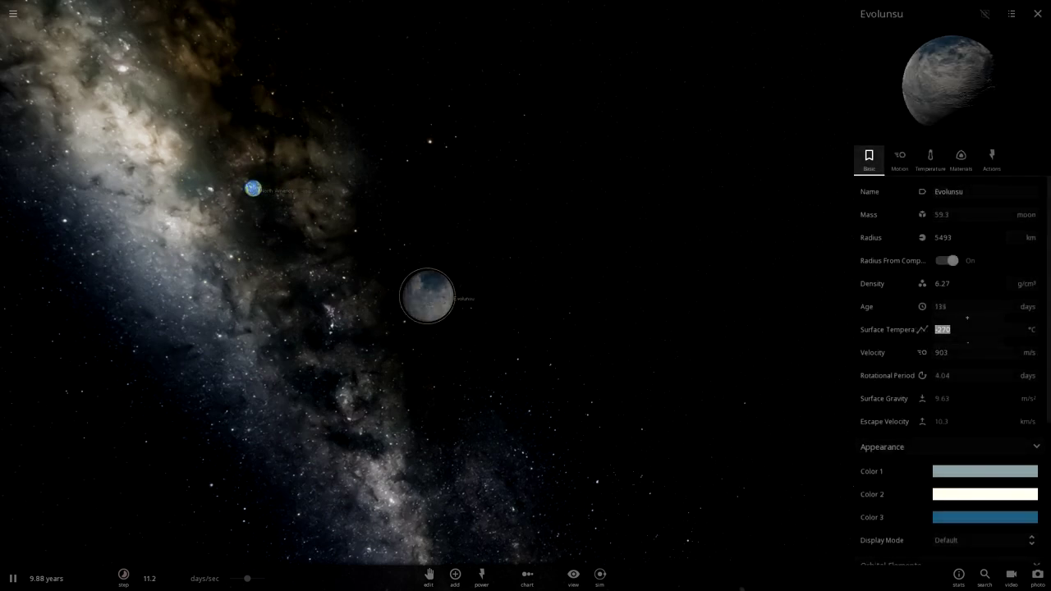
pyautogui.write('50')
pyautogui.press('Return')
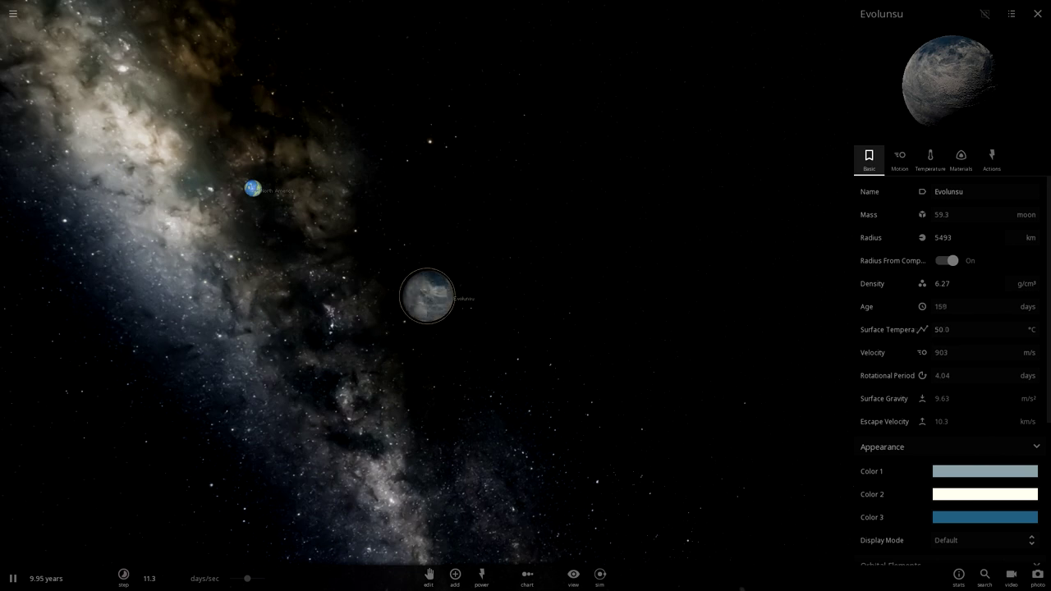
pyautogui.press('space')
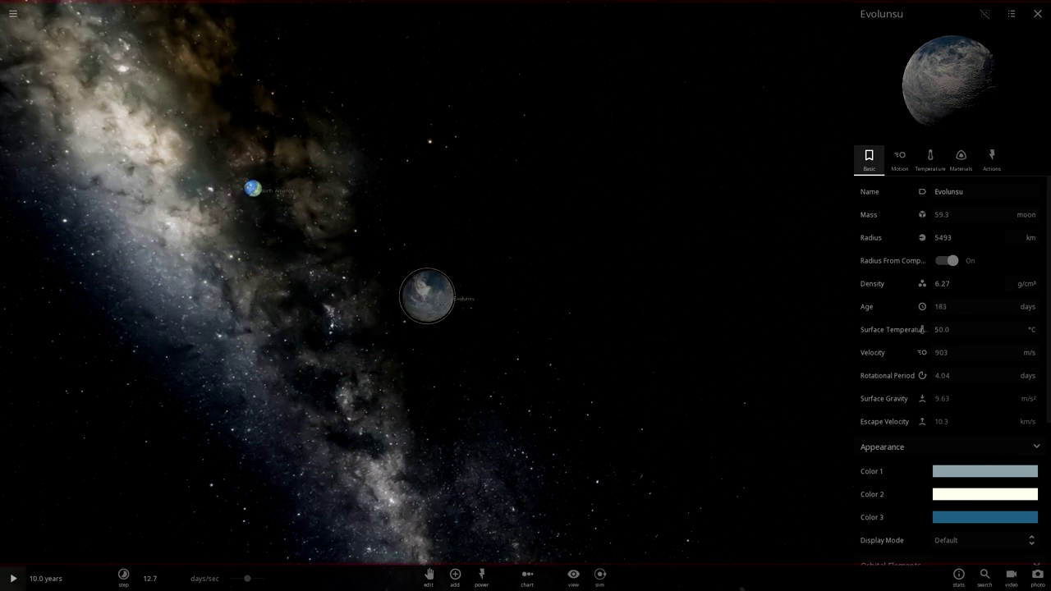
# Slow the simulation to 1.15 days/sec, run it briefly to examine the planet's surface, and close the properties.
pyautogui.moveTo(427, 296); pyautogui.dragTo(587, 288)
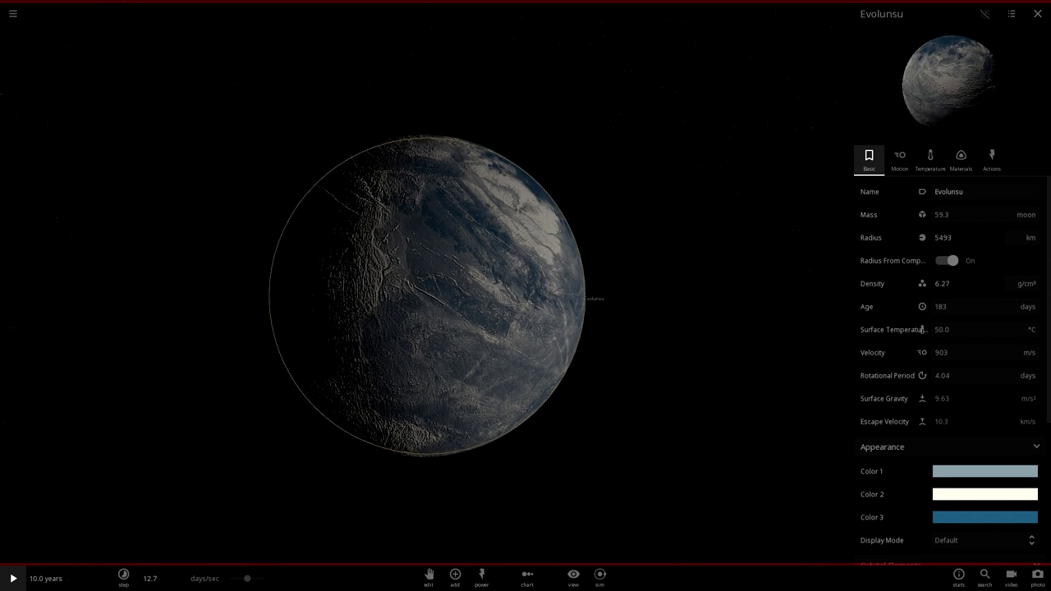
pyautogui.click(123, 578)
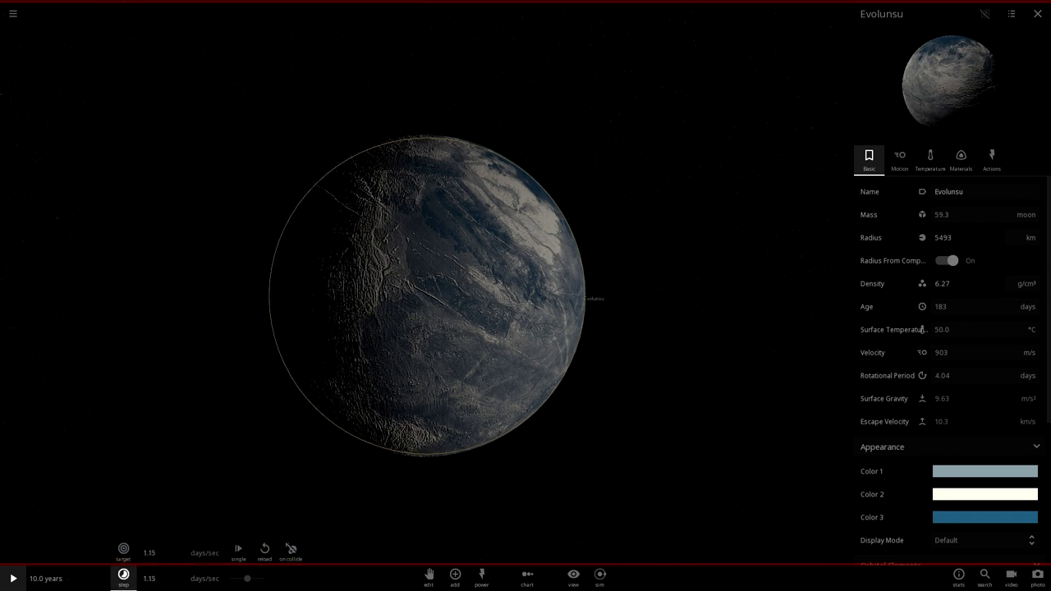
pyautogui.click(123, 578)
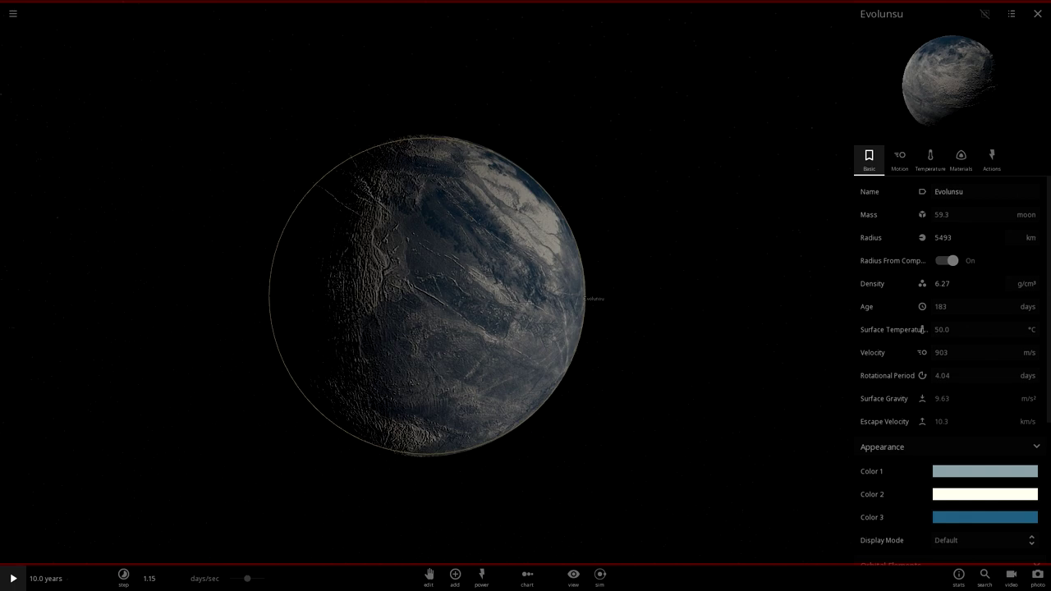
pyautogui.press('space')
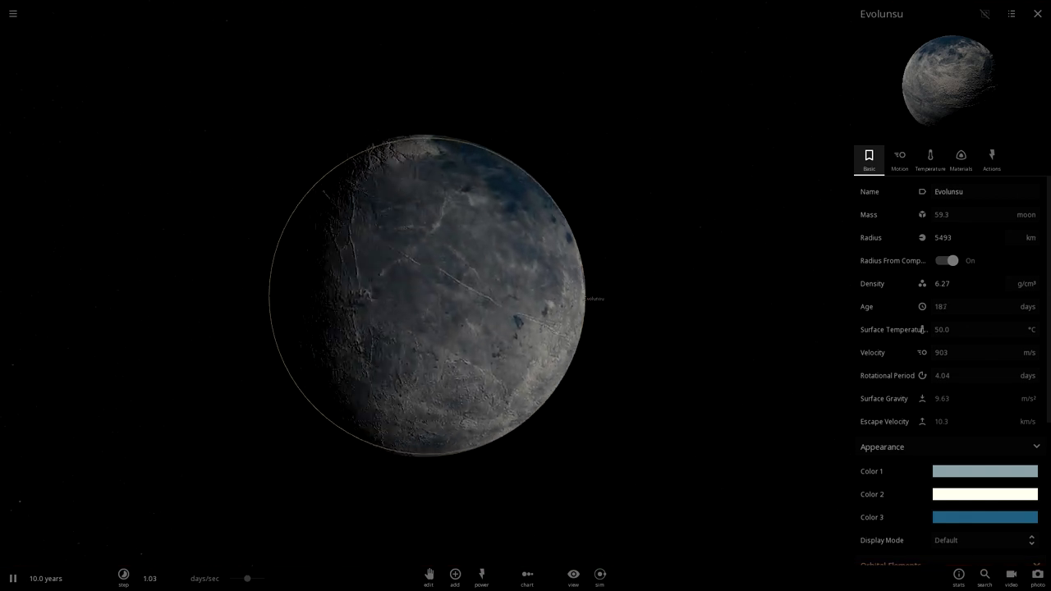
pyautogui.press('space')
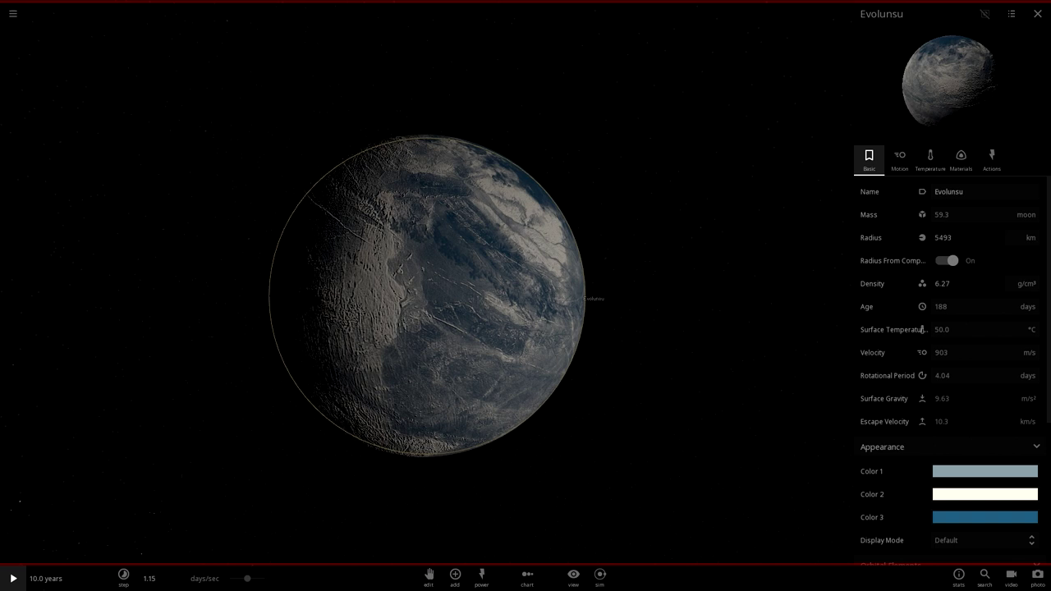
pyautogui.scroll(4, 431, 295)
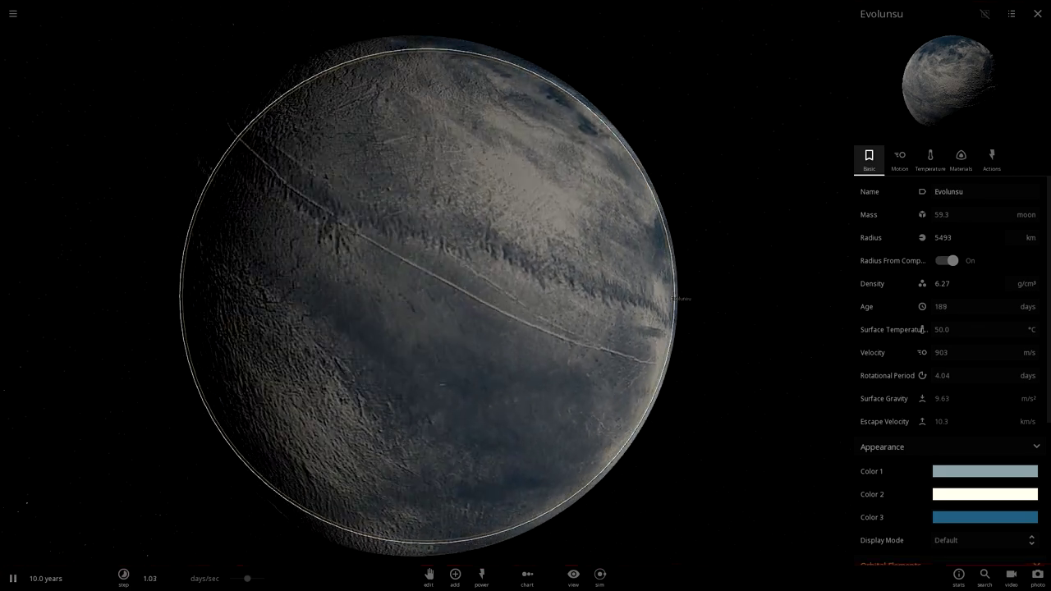
pyautogui.scroll(3, 429, 297)
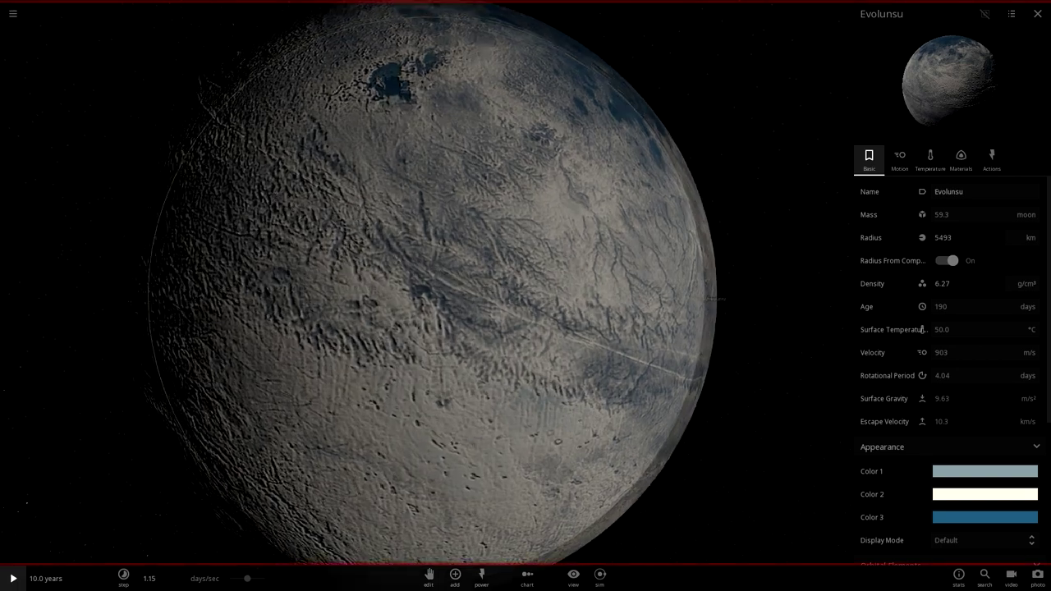
pyautogui.scroll(-3, 429, 297)
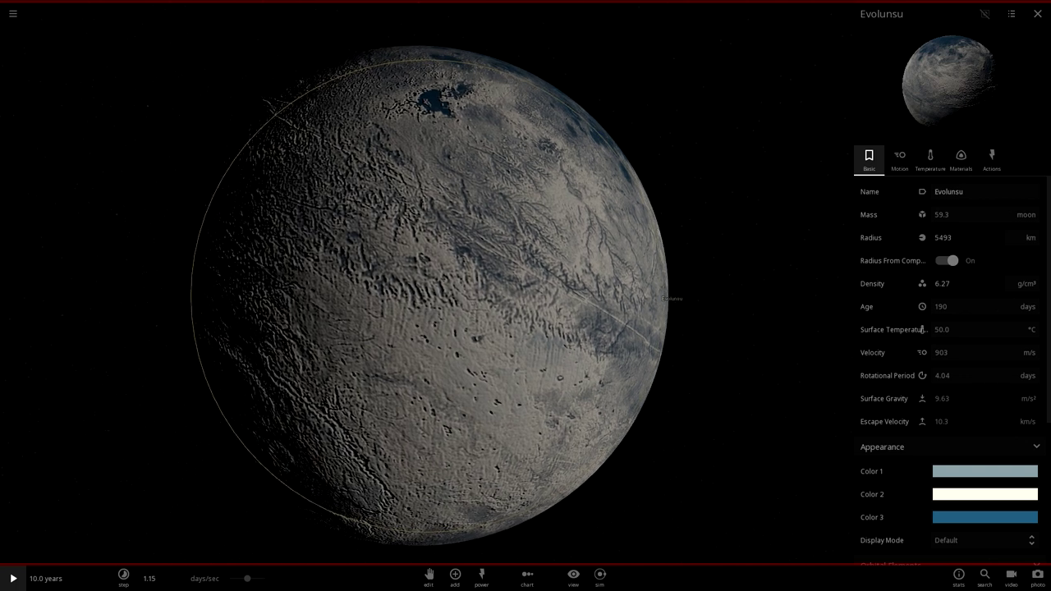
pyautogui.click(1038, 14)
# Set the planet's appearance colors to orange for Color 1, green for Color 2 and dark brown for Color 3.
pyautogui.click(526, 296)
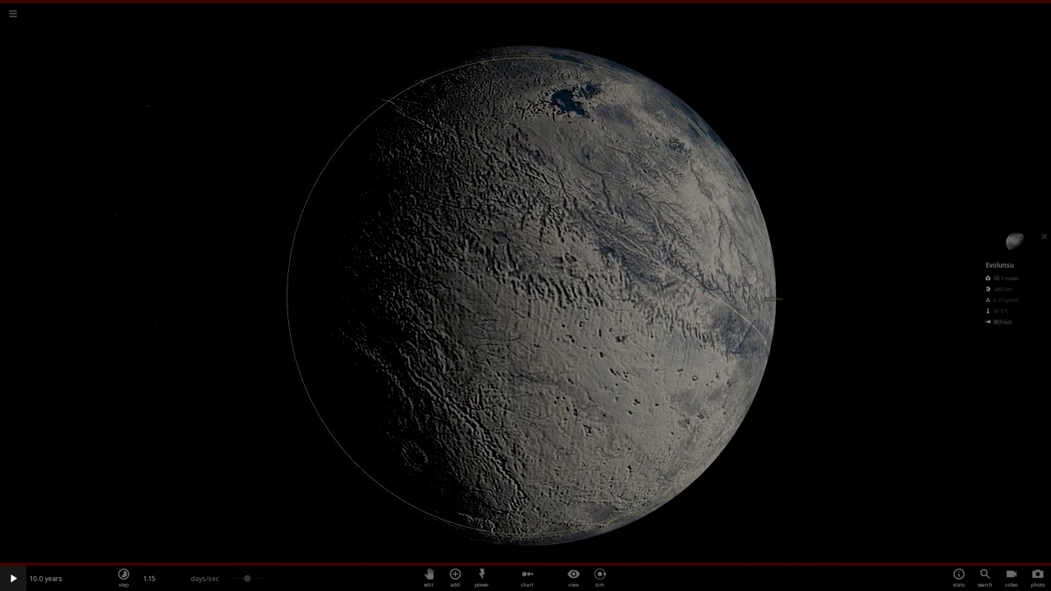
pyautogui.click(1012, 243)
pyautogui.click(986, 471)
pyautogui.moveTo(927, 527)
pyautogui.mouseDown()
pyautogui.moveTo(914, 549)
pyautogui.moveTo(921, 563)
pyautogui.moveTo(909, 534)
pyautogui.moveTo(917, 513)
pyautogui.mouseUp()
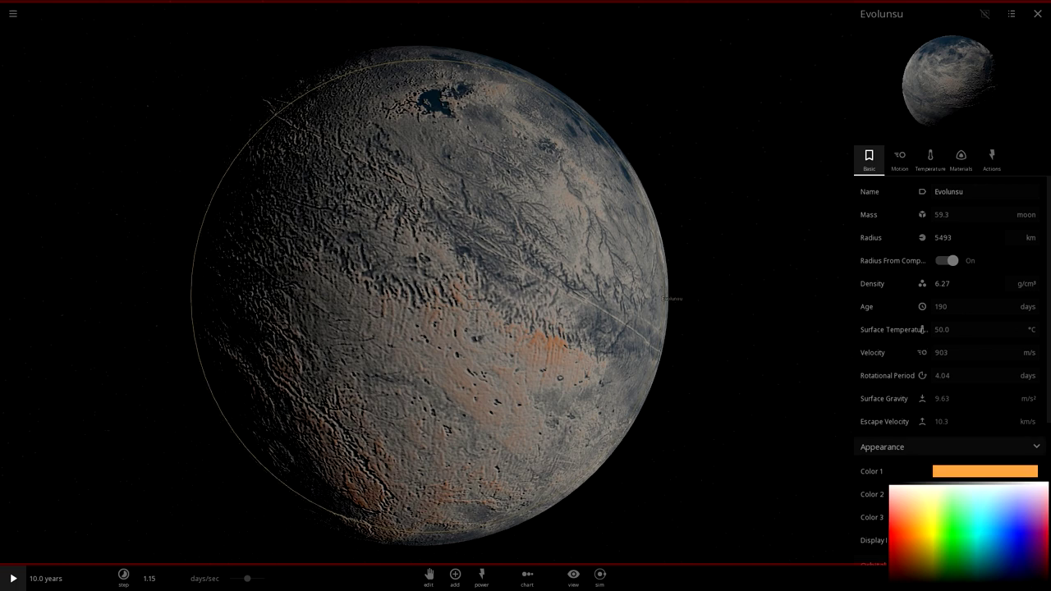
pyautogui.click(904, 521)
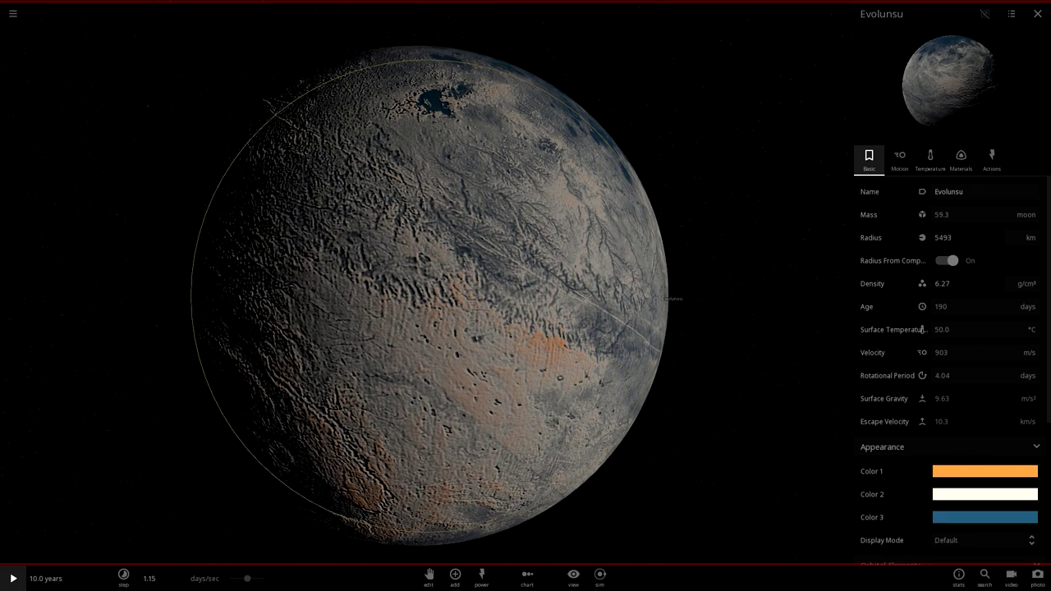
pyautogui.click(984, 495)
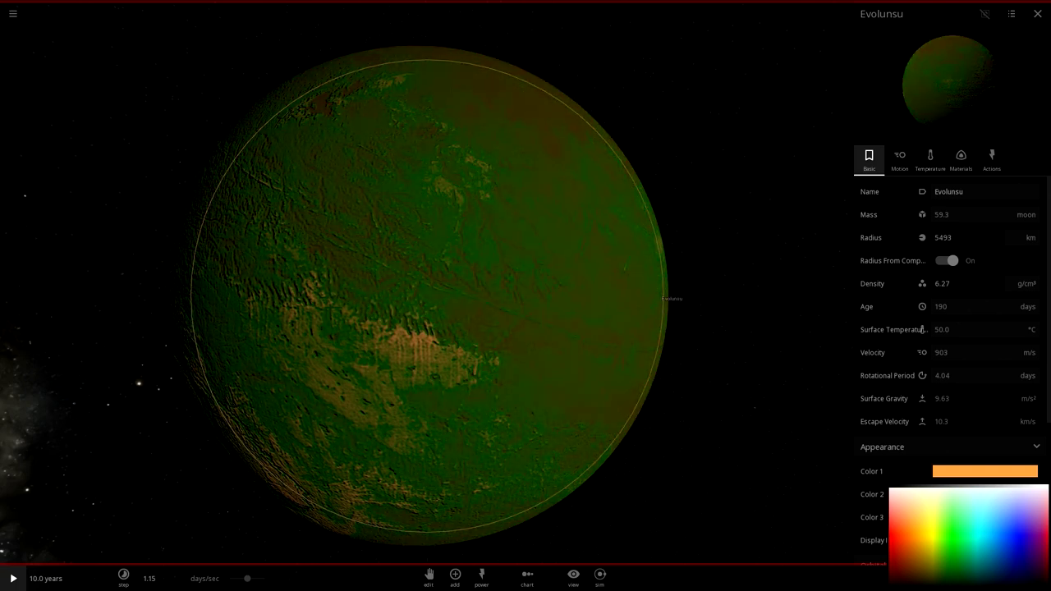
pyautogui.click(1038, 14)
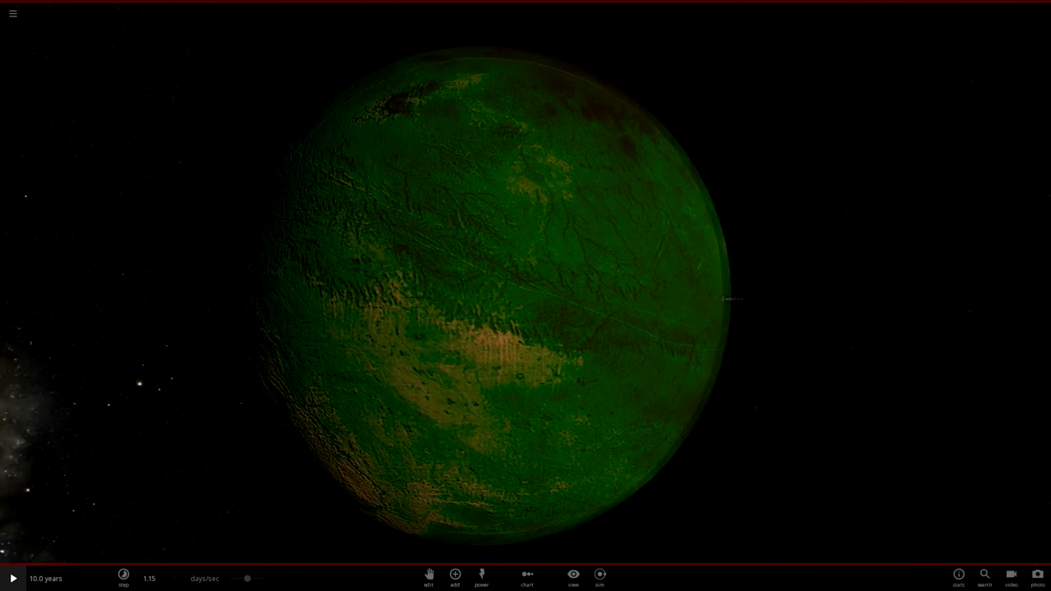
# Add water to the green planet's materials and set its share to 0.00200 %.
pyautogui.moveTo(525, 296)
pyautogui.mouseDown()
pyautogui.moveTo(394, 287)
pyautogui.moveTo(698, 302)
pyautogui.moveTo(714, 255)
pyautogui.moveTo(484, 275)
pyautogui.moveTo(530, 306)
pyautogui.mouseUp()
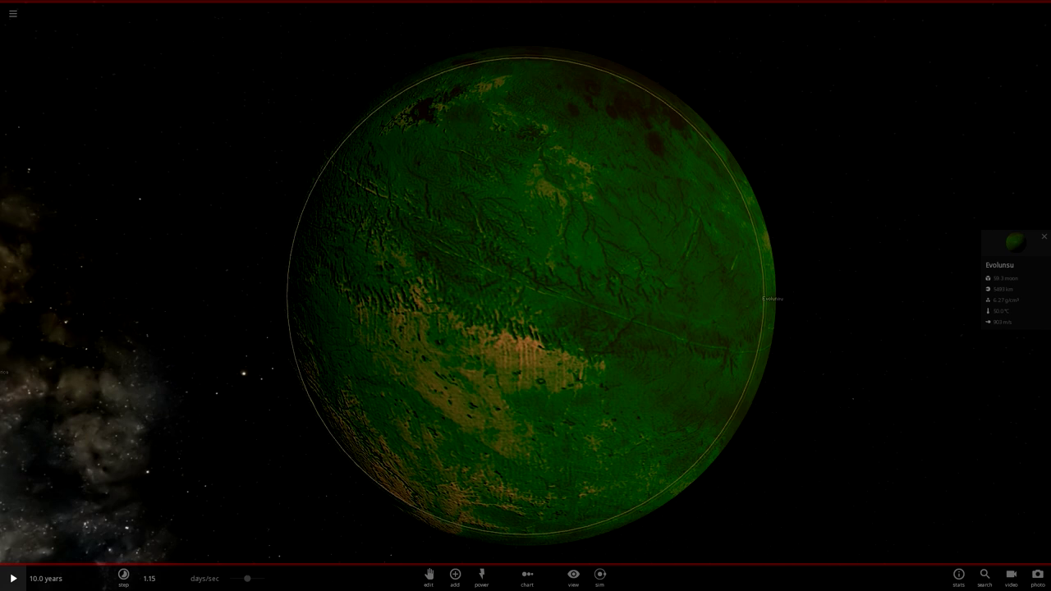
pyautogui.click(1014, 270)
pyautogui.click(930, 156)
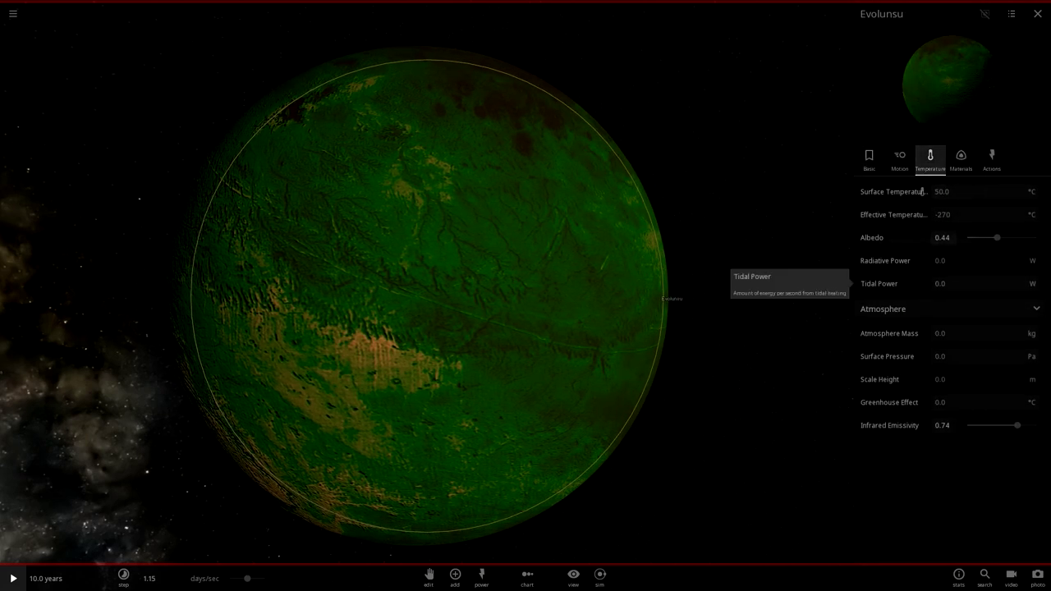
pyautogui.click(961, 156)
pyautogui.click(878, 287)
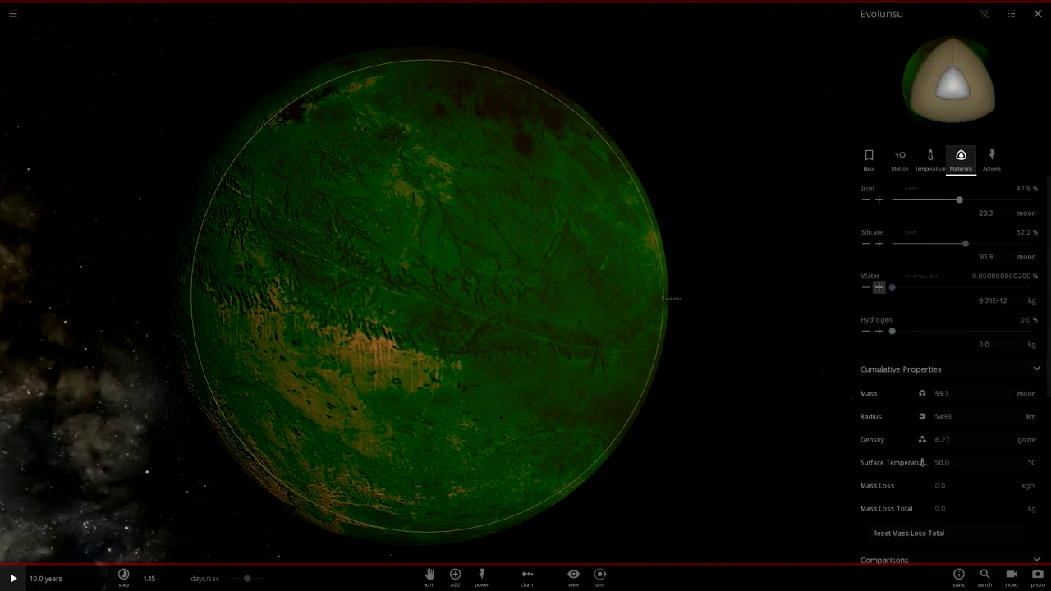
pyautogui.click(879, 287)
pyautogui.click(879, 287)
pyautogui.click(879, 288)
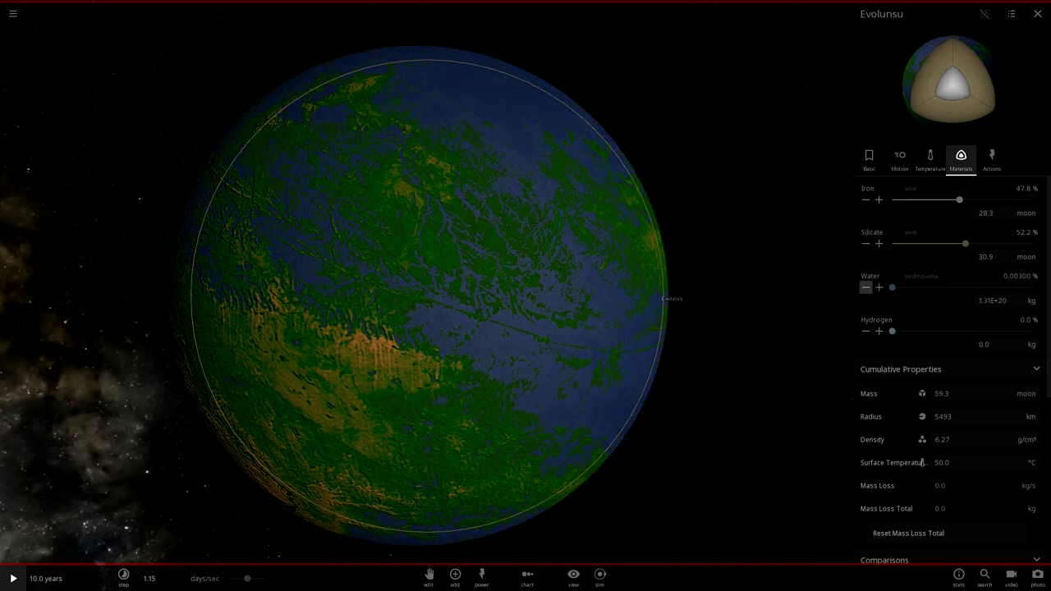
pyautogui.click(866, 288)
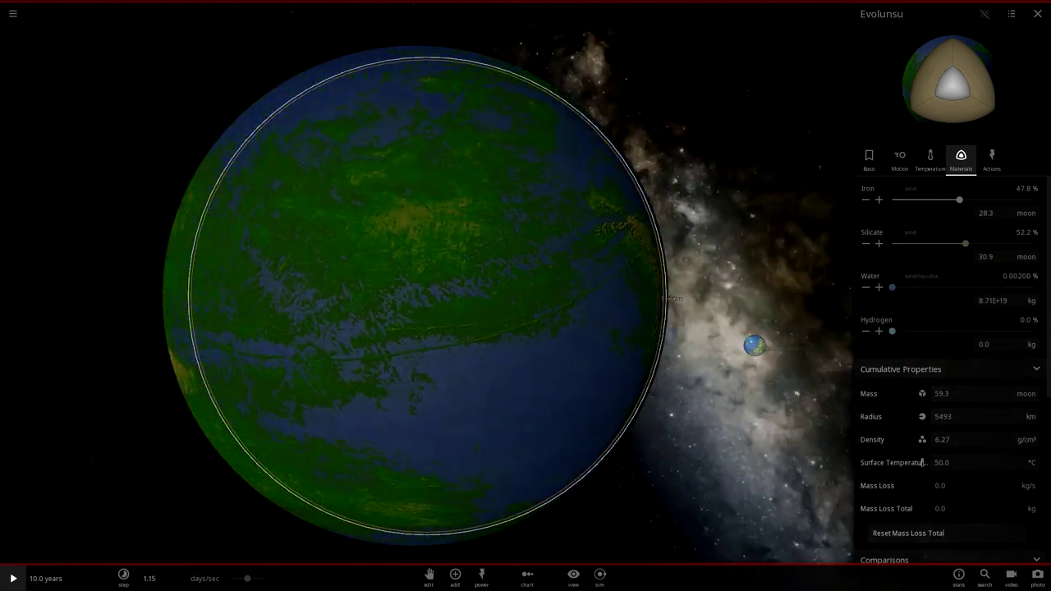
pyautogui.moveTo(657, 312); pyautogui.dragTo(328, 308)
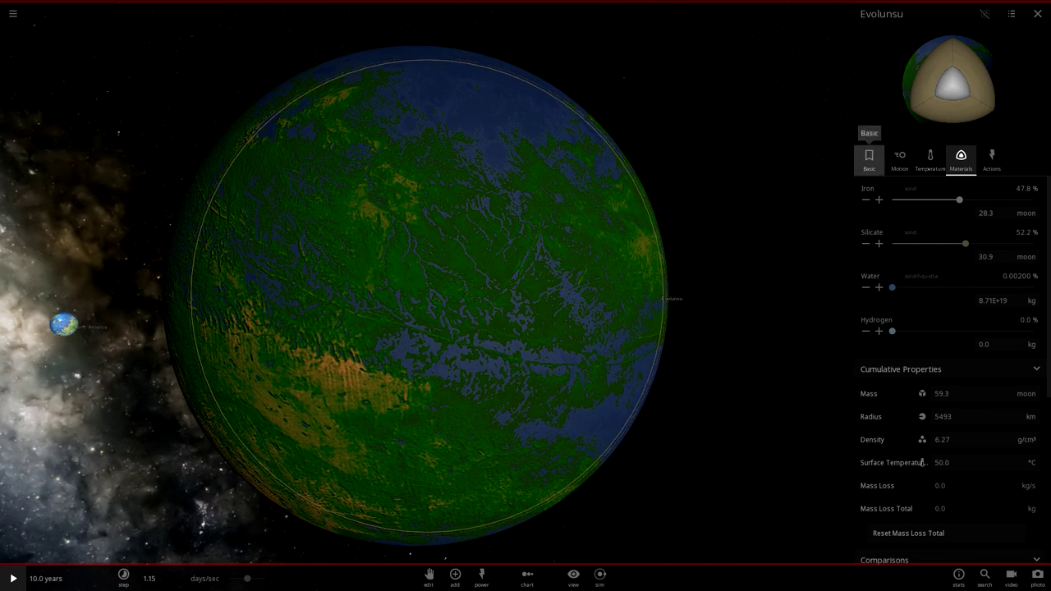
# Rename the green planet to South America.
pyautogui.click(869, 158)
pyautogui.click(964, 192)
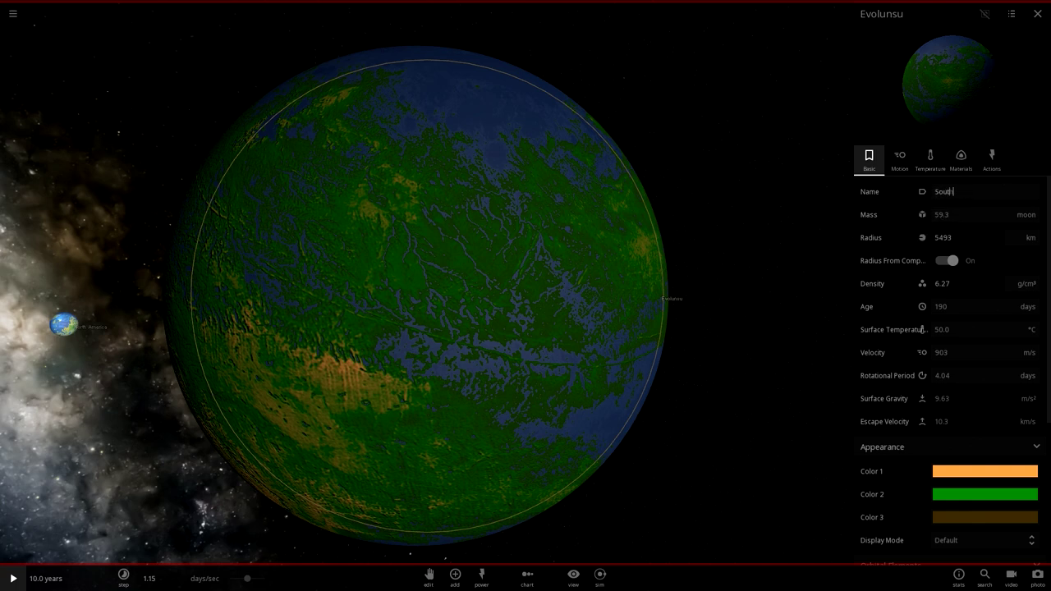
pyautogui.press('Return')
pyautogui.scroll(-10, 427, 296)
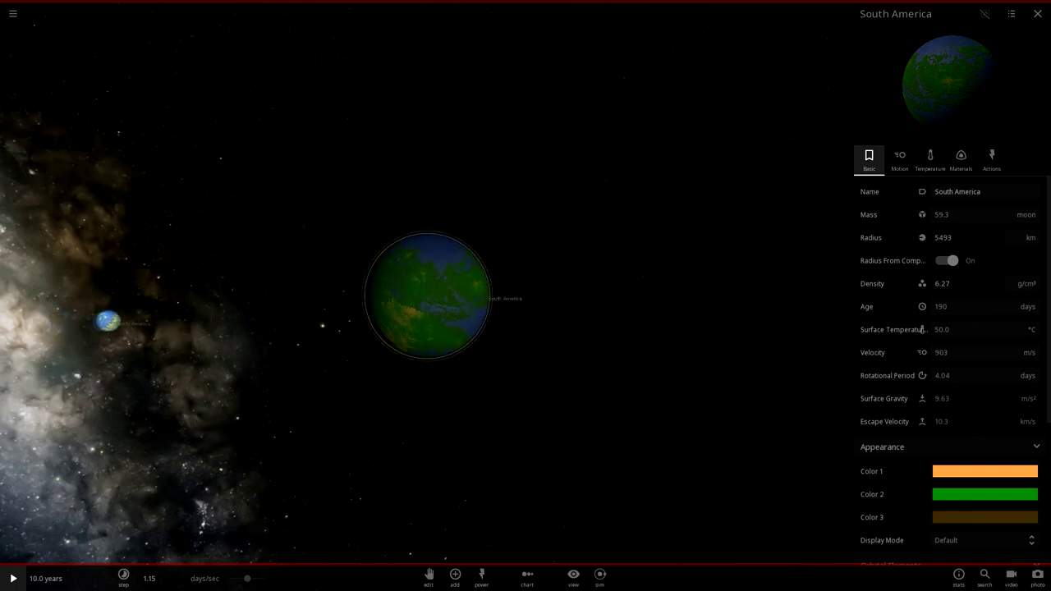
pyautogui.moveTo(427, 296); pyautogui.dragTo(427, 234)
pyautogui.scroll(10, 427, 296)
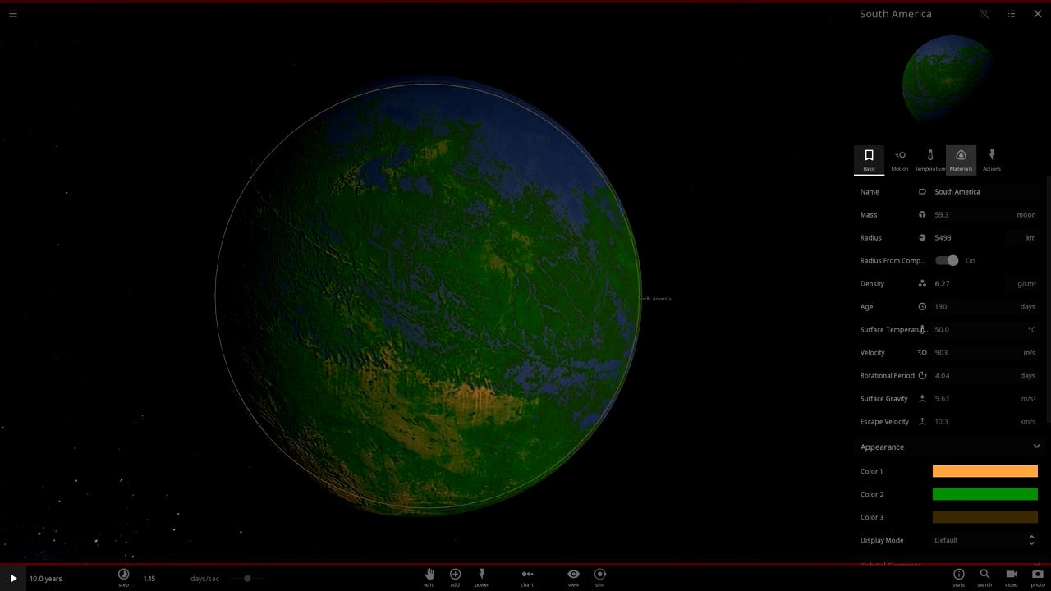
# Set South America's atmospheric surface pressure to 1 atm and close its properties.
pyautogui.click(961, 158)
pyautogui.click(930, 158)
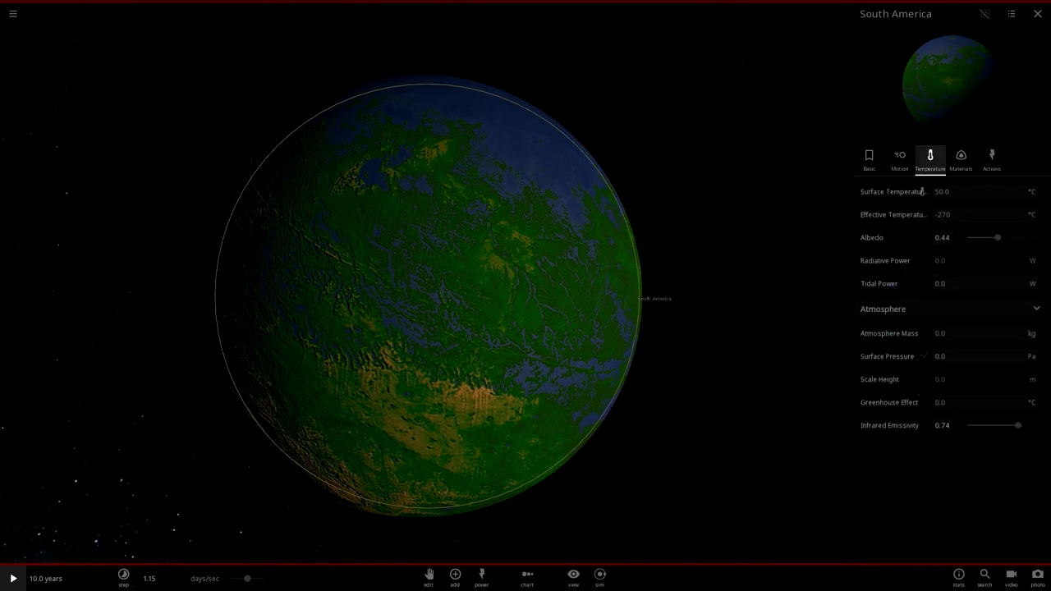
pyautogui.click(1031, 357)
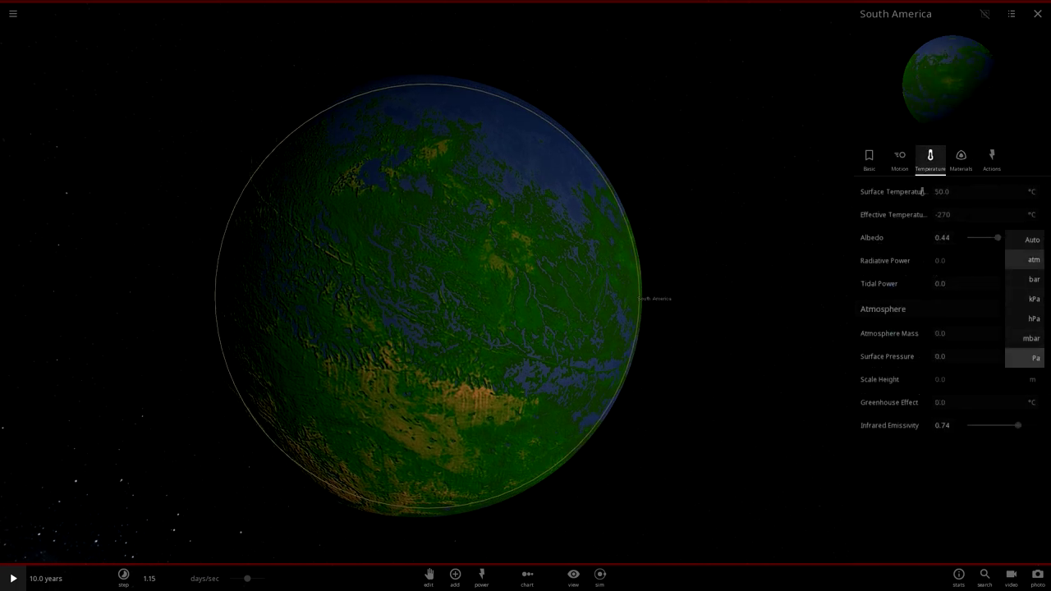
pyautogui.click(1033, 260)
pyautogui.doubleClick(967, 357)
pyautogui.write('1')
pyautogui.press('Return')
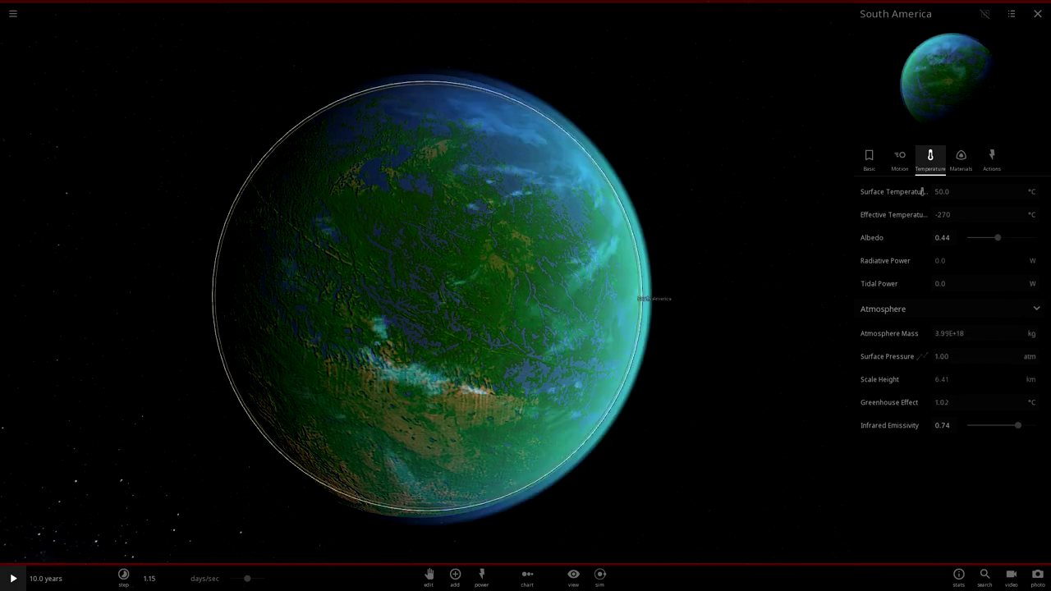
pyautogui.click(1037, 14)
# Examine North America's surface and its position relative to South America, and return the focus to South America.
pyautogui.scroll(-3, 526, 296)
pyautogui.moveTo(624, 262); pyautogui.dragTo(542, 262)
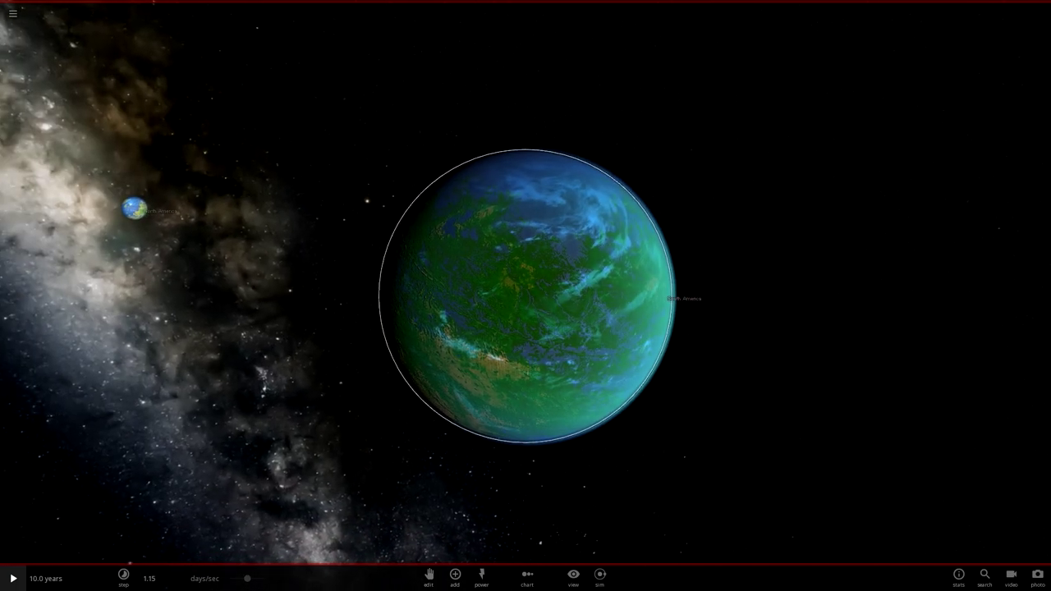
pyautogui.doubleClick(141, 206)
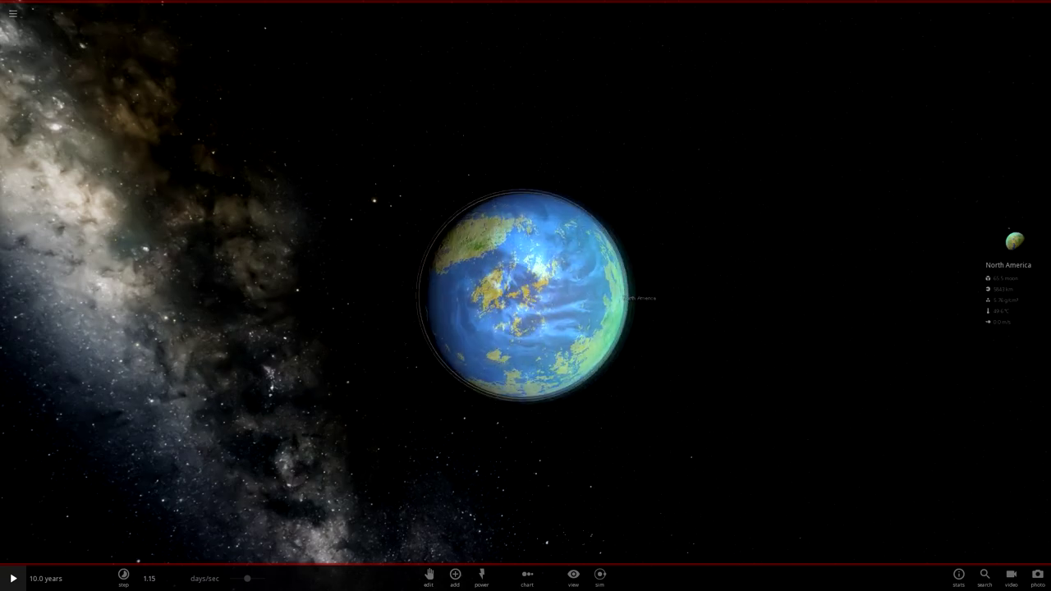
pyautogui.moveTo(460, 271); pyautogui.dragTo(317, 302)
pyautogui.scroll(-5, 525, 296)
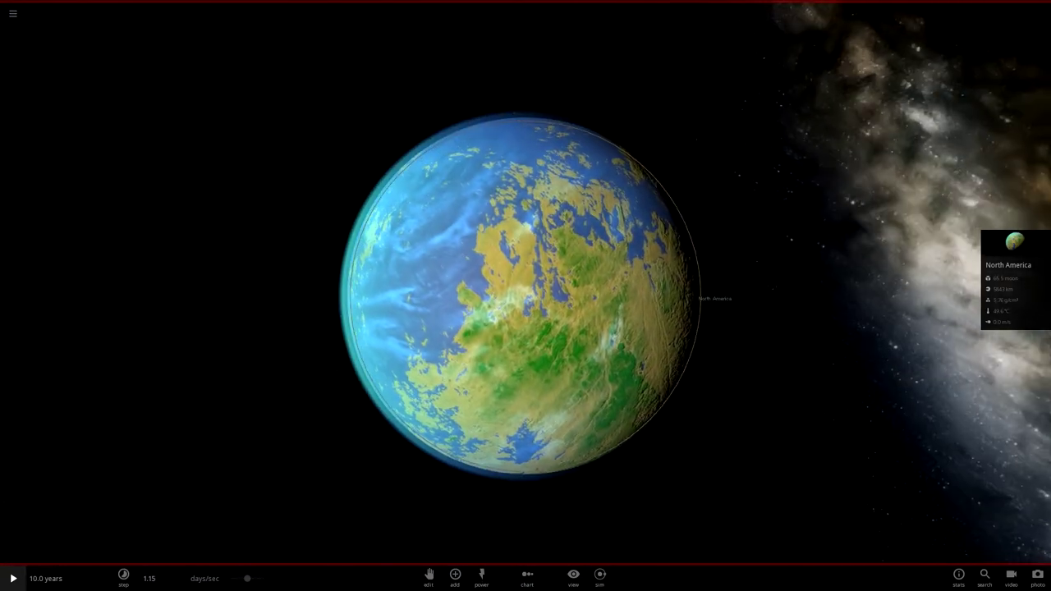
pyautogui.scroll(-10, 526, 295)
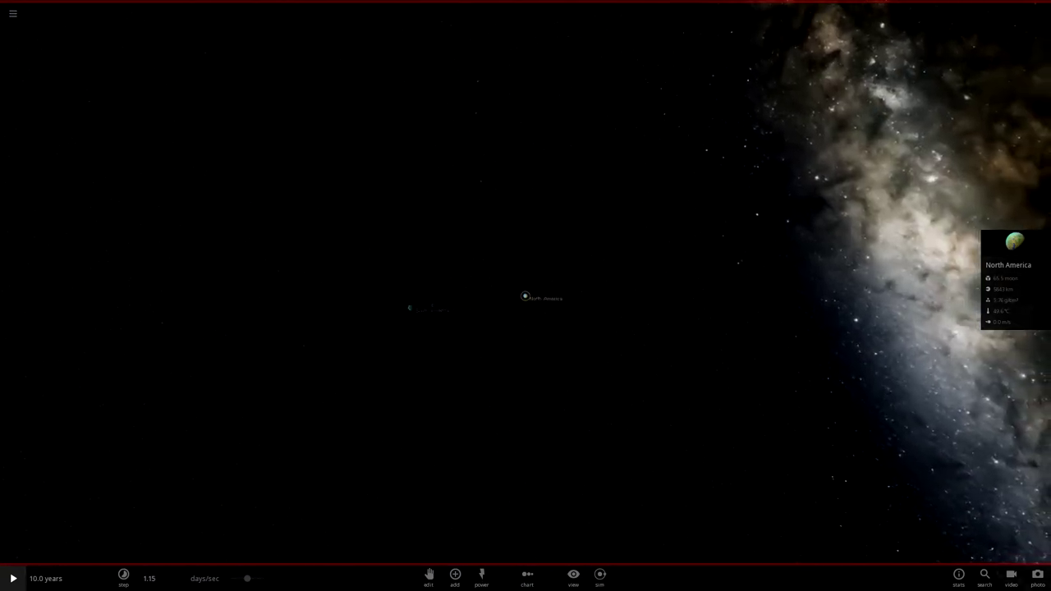
pyautogui.scroll(3, 526, 295)
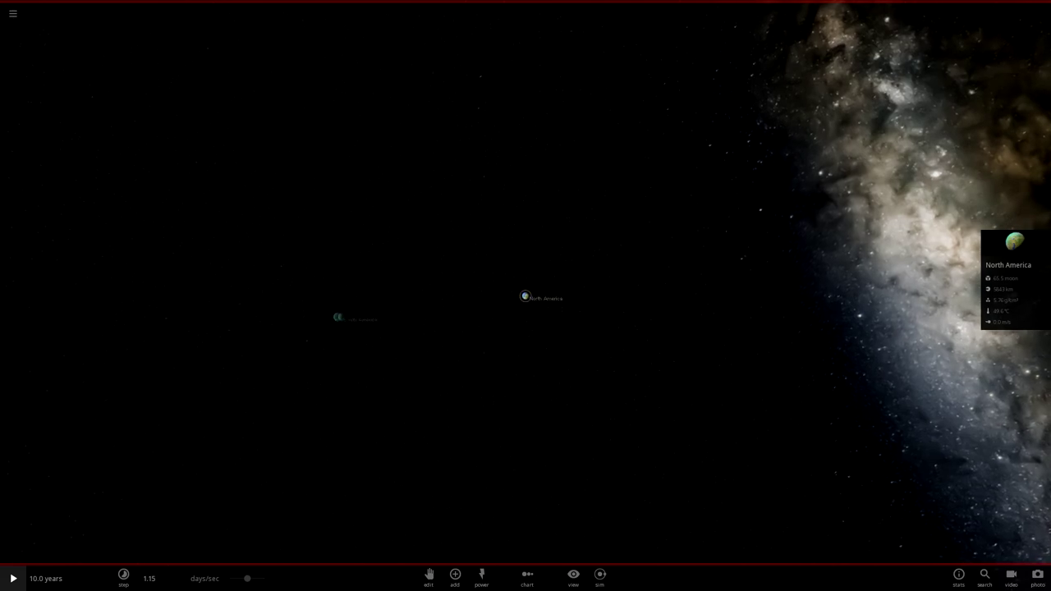
pyautogui.moveTo(370, 316); pyautogui.dragTo(607, 308)
pyautogui.doubleClick(363, 316)
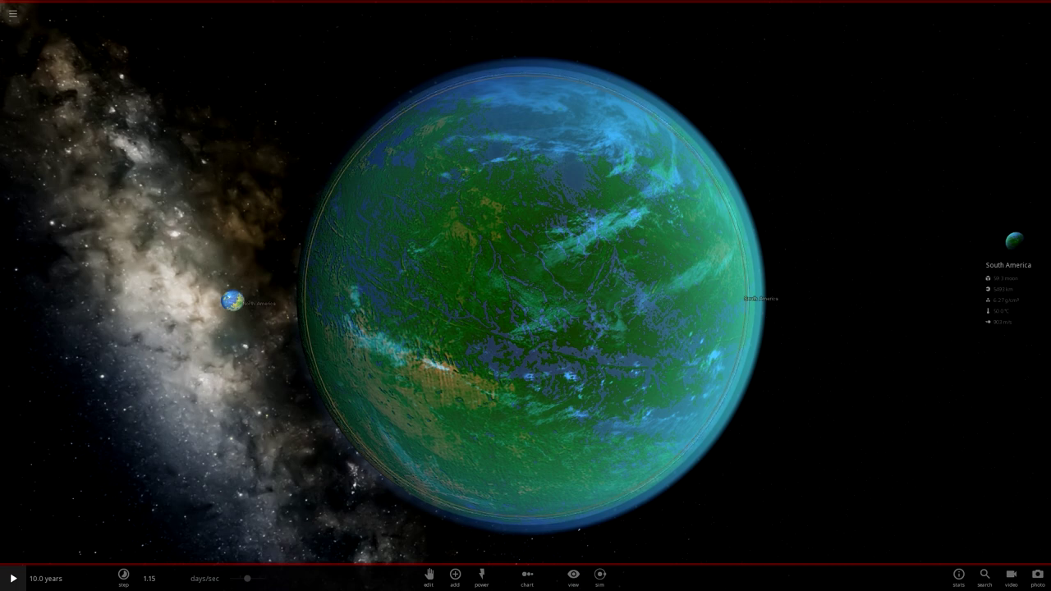
# Compare the basic properties of South America and North America, and inspect South America's orbit path and surface.
pyautogui.doubleClick(533, 295)
pyautogui.scroll(-10, 525, 295)
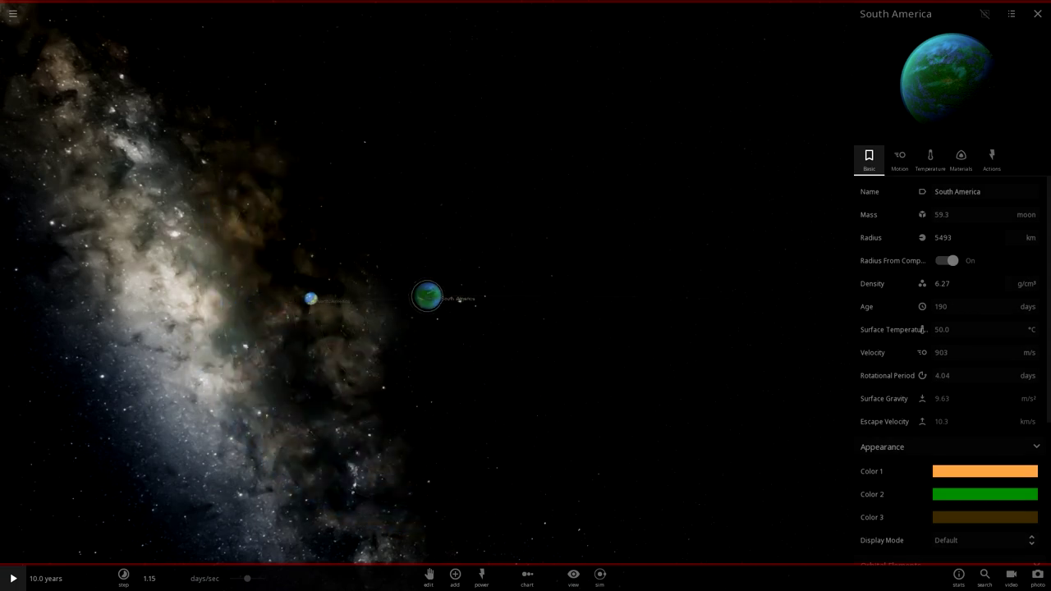
pyautogui.click(317, 299)
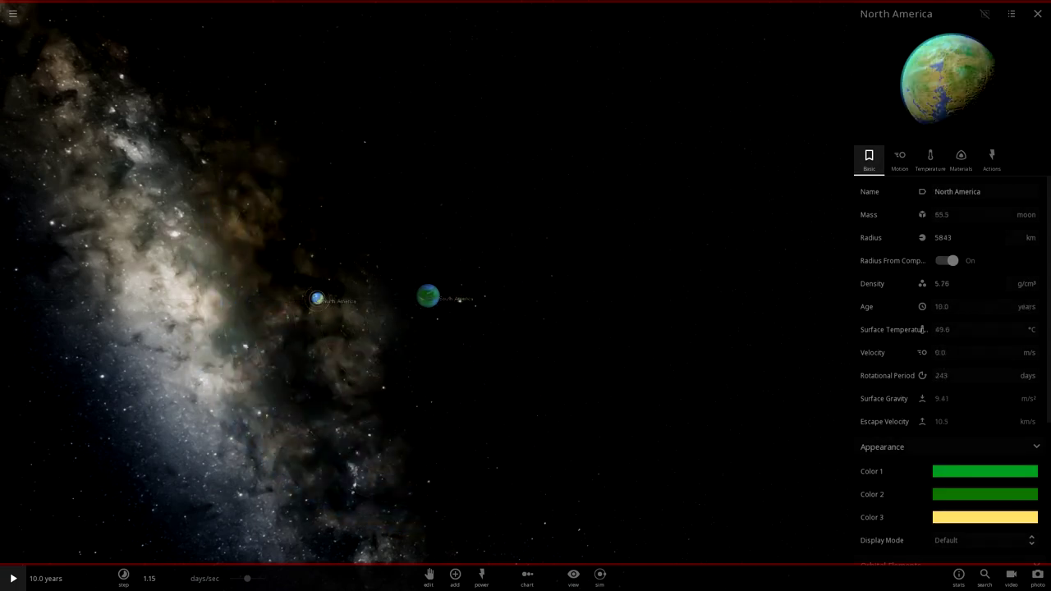
pyautogui.click(427, 297)
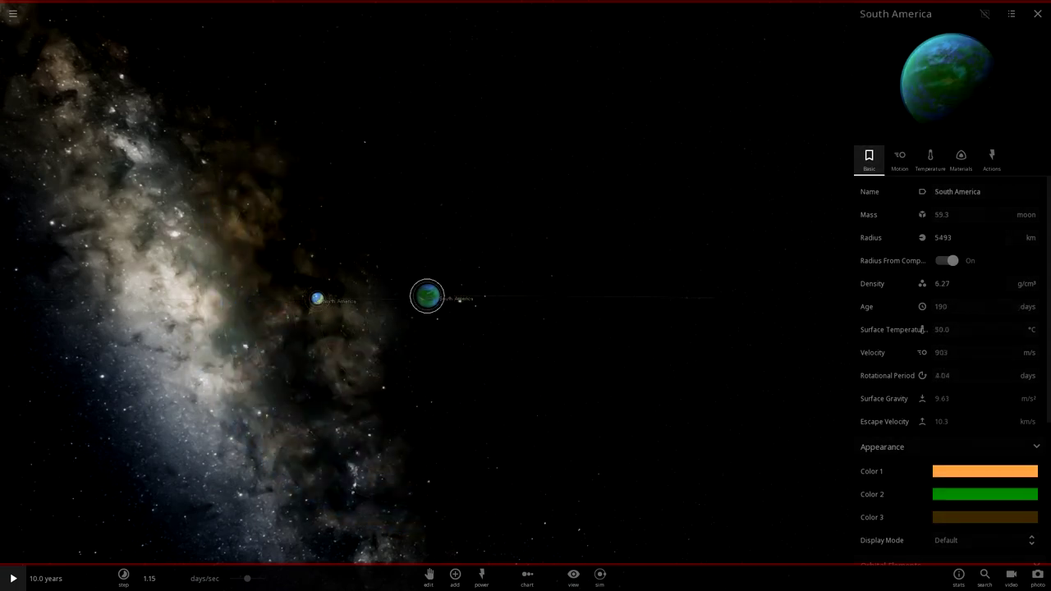
pyautogui.moveTo(460, 300); pyautogui.dragTo(591, 328)
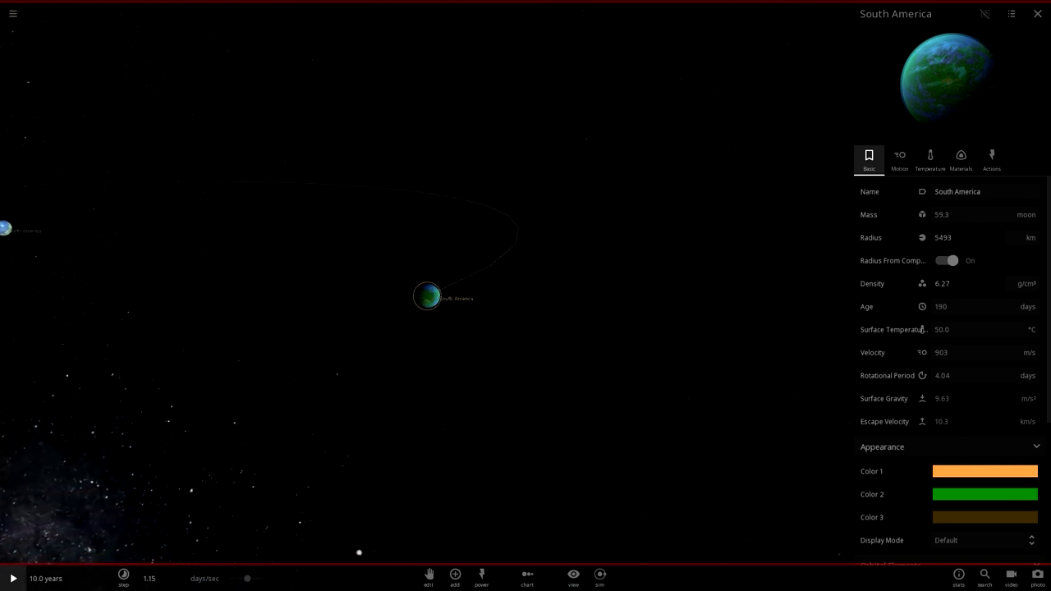
pyautogui.scroll(2, 427, 296)
pyautogui.scroll(-6, 427, 297)
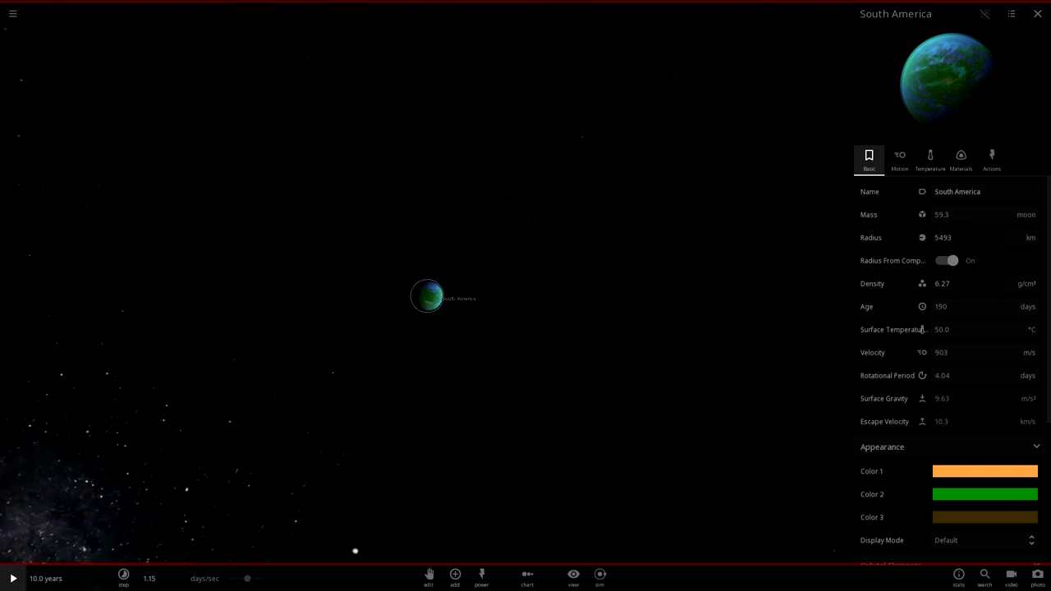
pyautogui.scroll(2, 427, 297)
pyautogui.scroll(1, 354, 551)
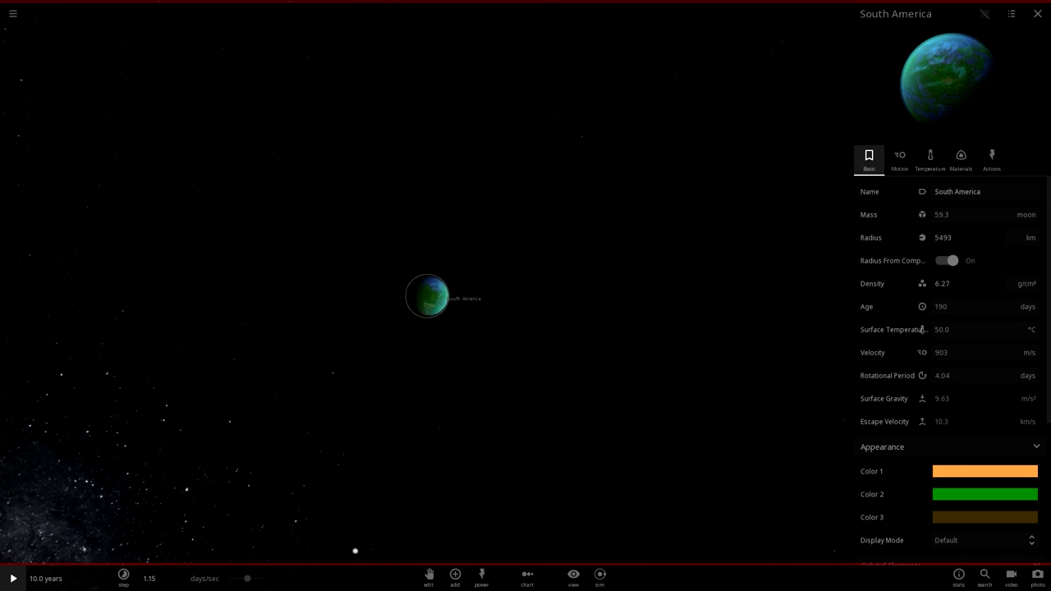
pyautogui.scroll(4, 353, 551)
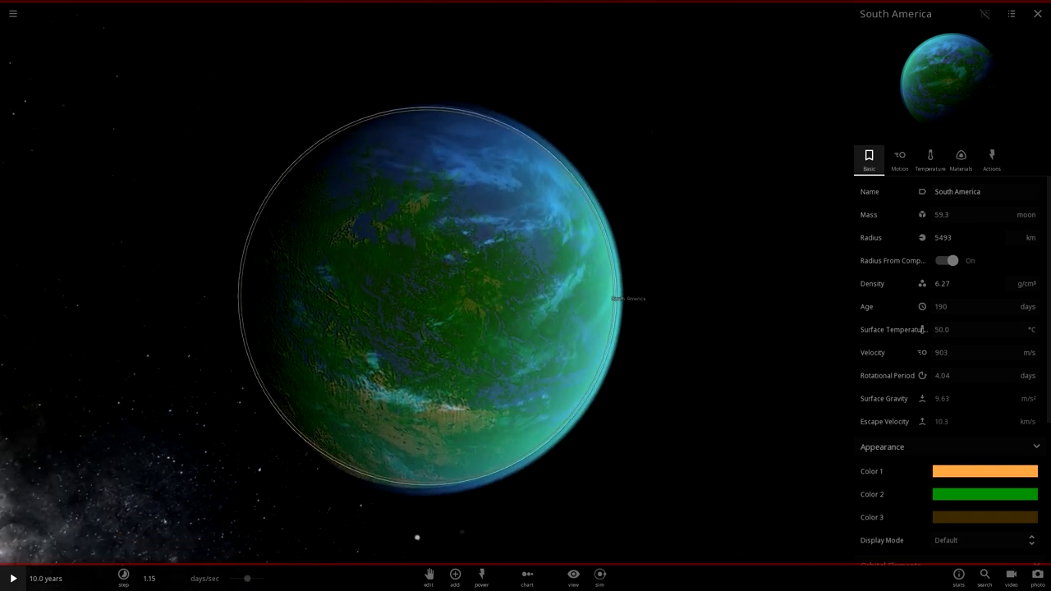
pyautogui.scroll(-3, 417, 538)
# Try adding a random rocky planet in orbit around South America, run the simulation briefly, and delete the added planet.
pyautogui.click(455, 574)
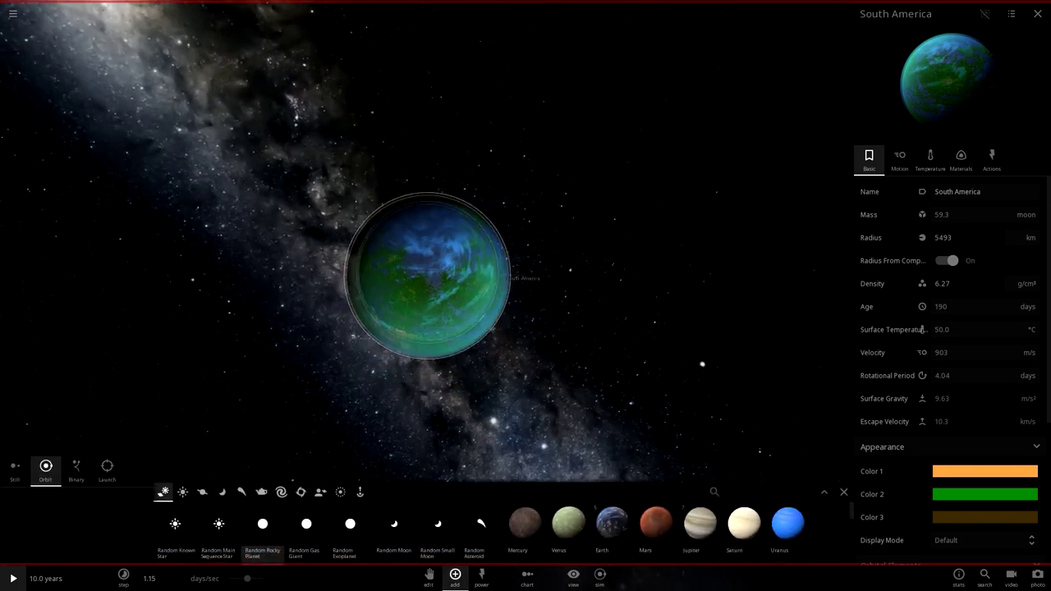
pyautogui.scroll(-3, 427, 276)
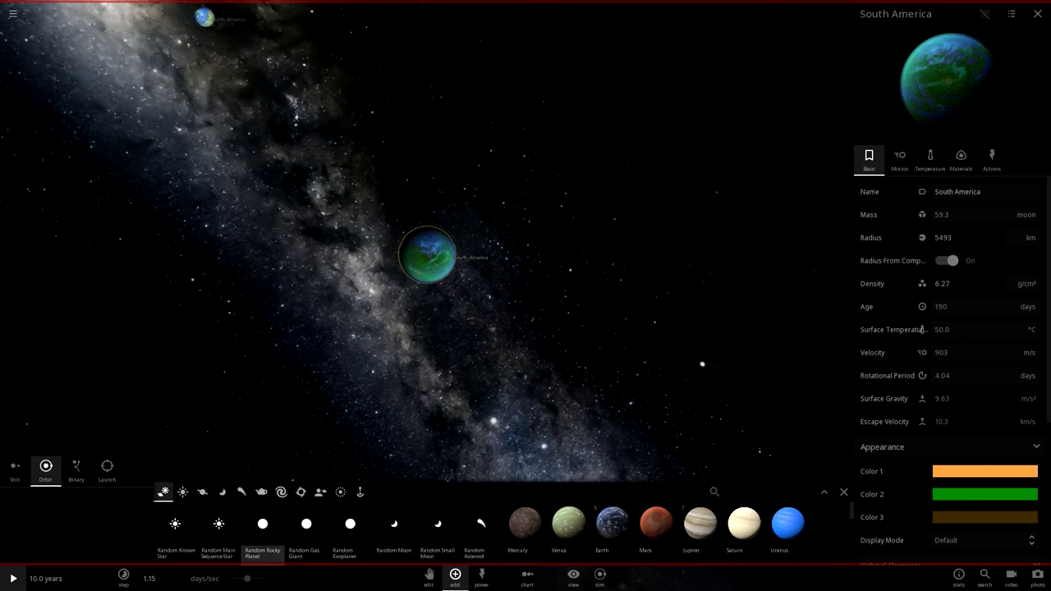
pyautogui.click(263, 542)
pyautogui.scroll(-5, 566, 172)
pyautogui.moveTo(570, 167); pyautogui.dragTo(511, 362)
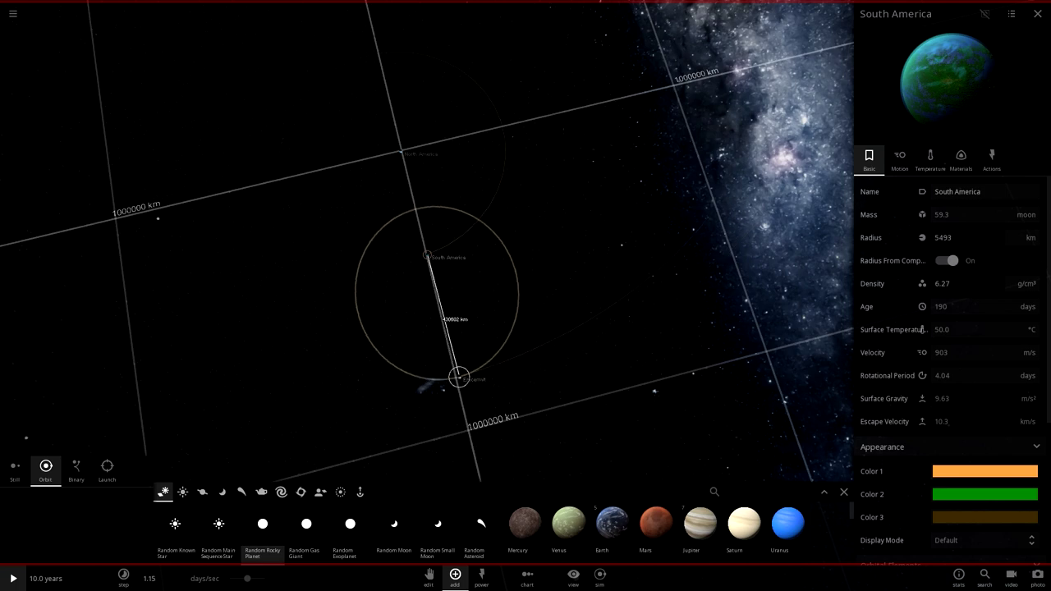
pyautogui.press('space')
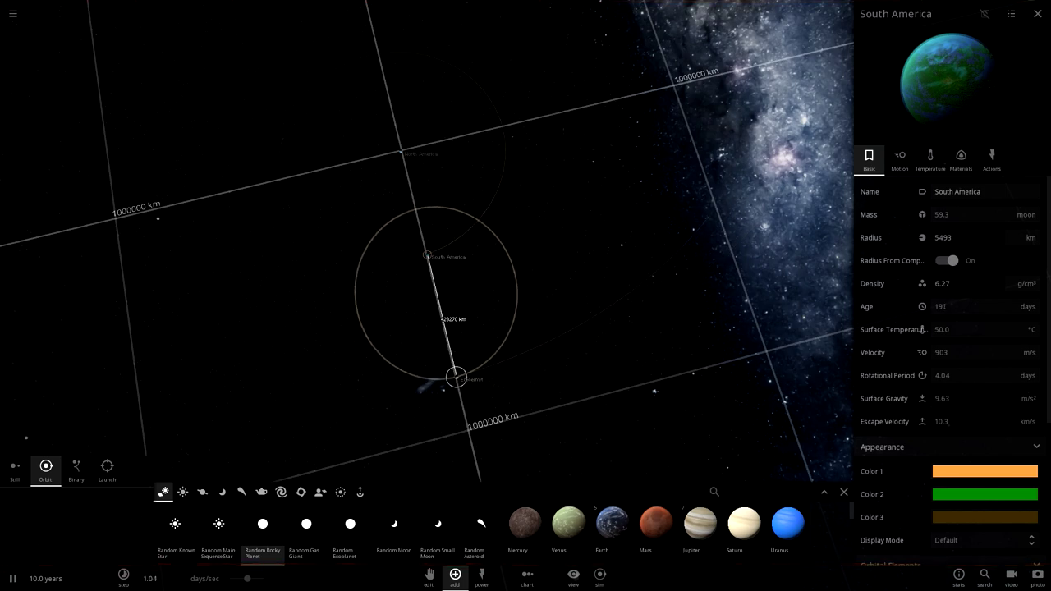
pyautogui.press('Escape')
pyautogui.press('space')
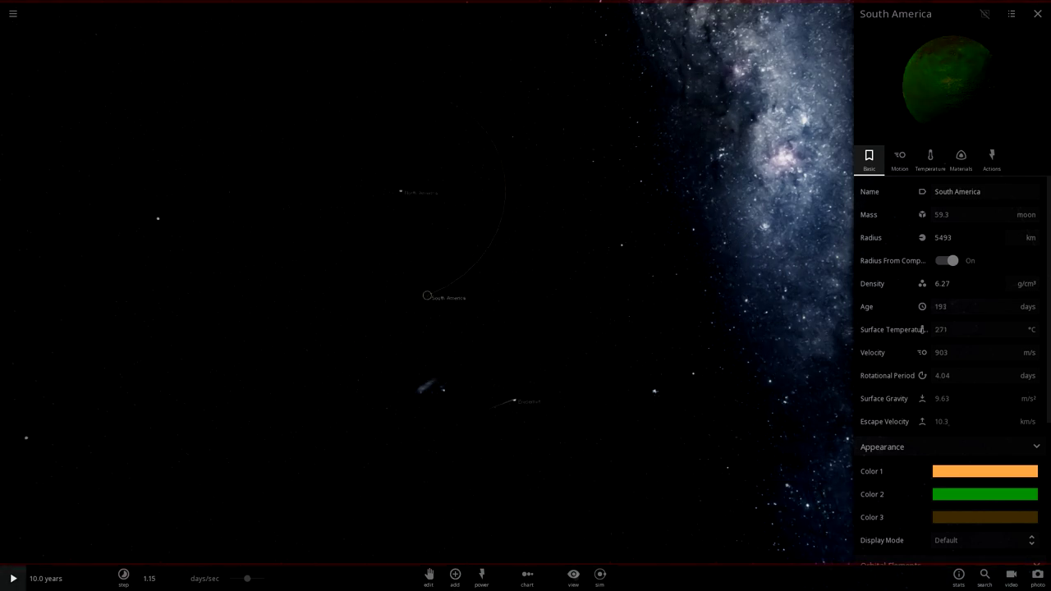
pyautogui.click(514, 401)
pyautogui.press('Delete')
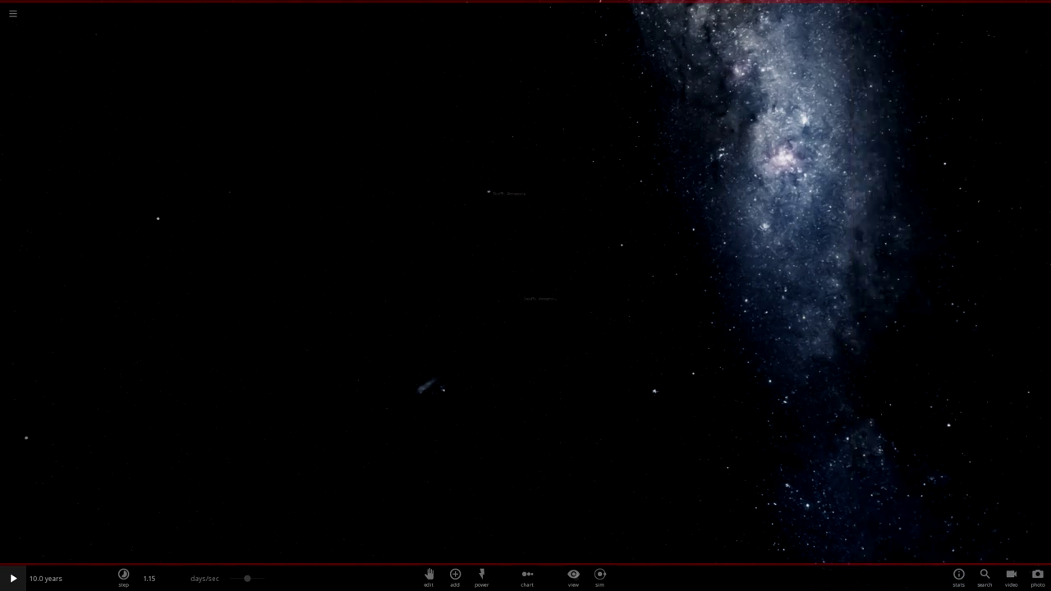
# Place a random rocky planet in orbit, farther out from North America than South America, and focus on it.
pyautogui.click(455, 574)
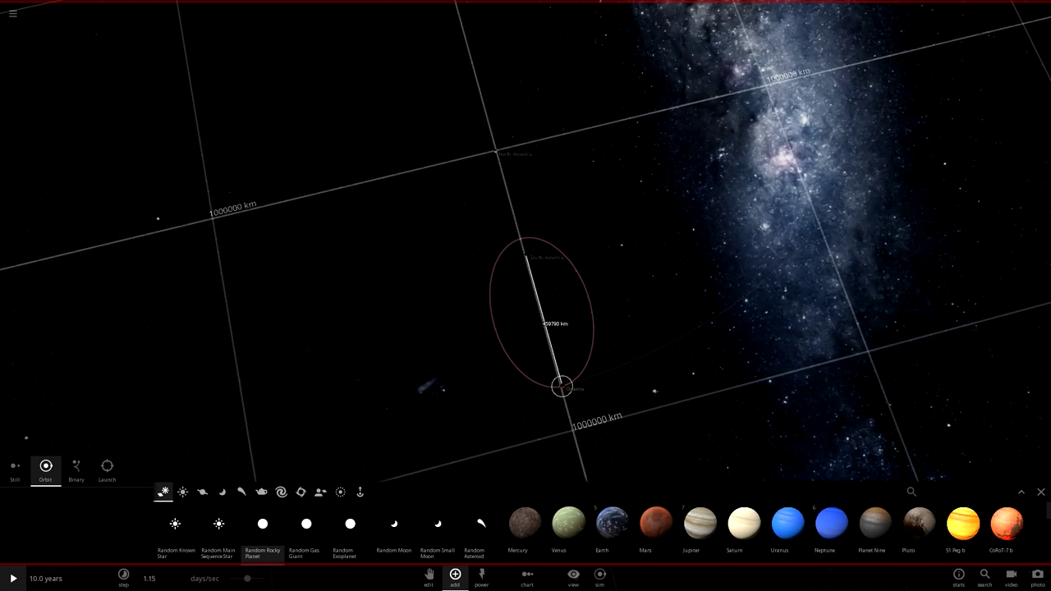
pyautogui.click(561, 385)
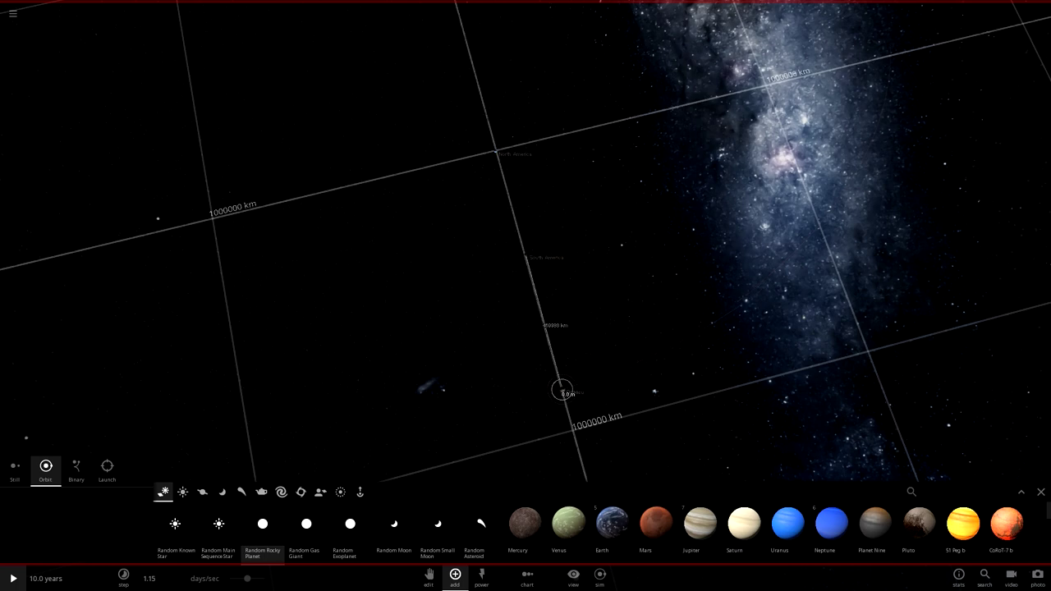
pyautogui.press('Escape')
pyautogui.doubleClick(562, 432)
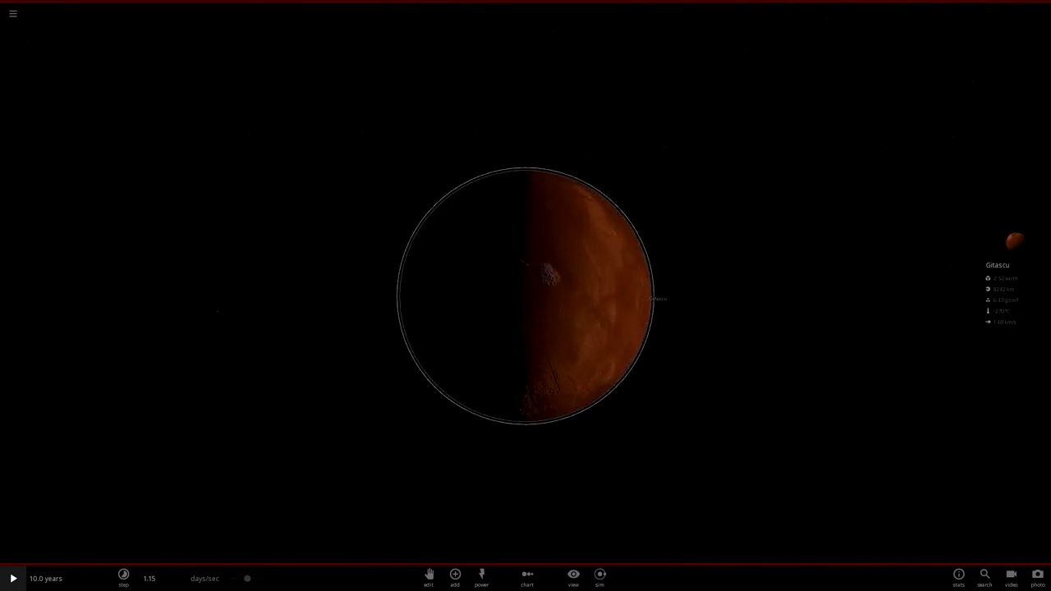
pyautogui.scroll(-5, 526, 296)
pyautogui.moveTo(657, 328); pyautogui.dragTo(493, 316)
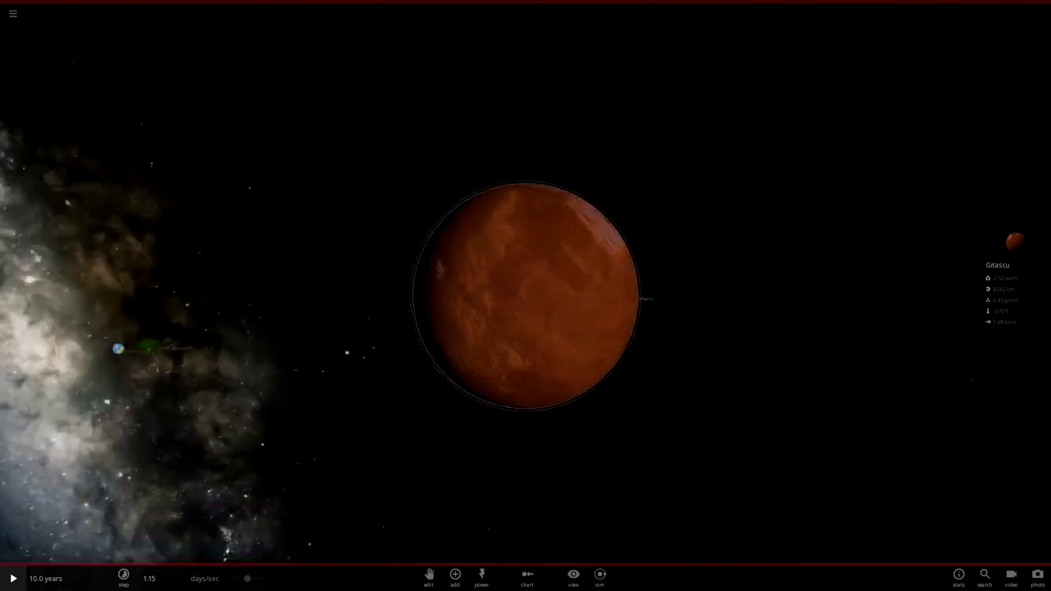
# Rename the new reddish-orange planet to Europe.
pyautogui.click(1010, 289)
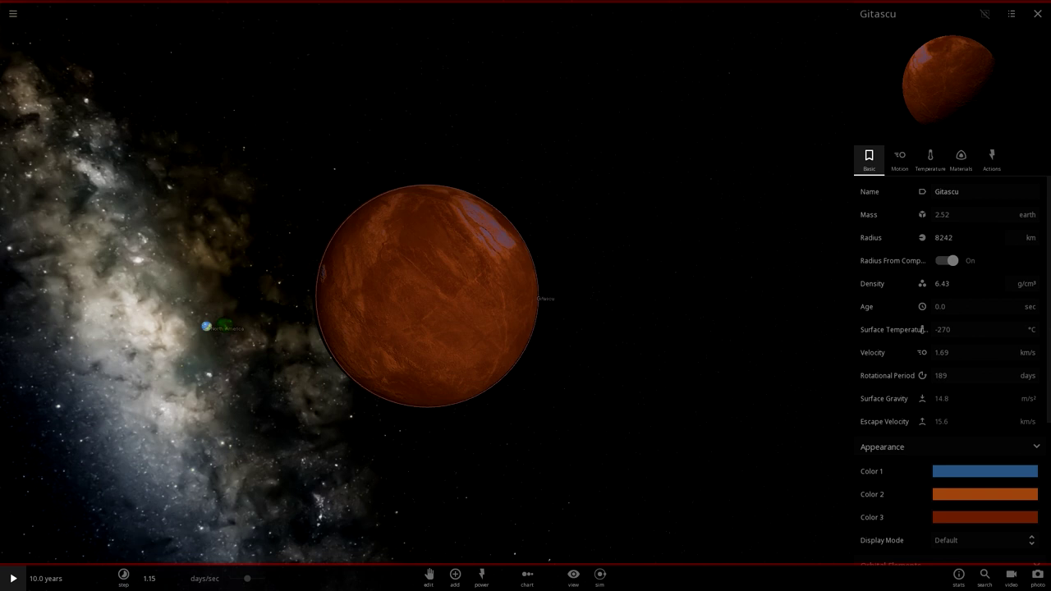
pyautogui.press('Escape')
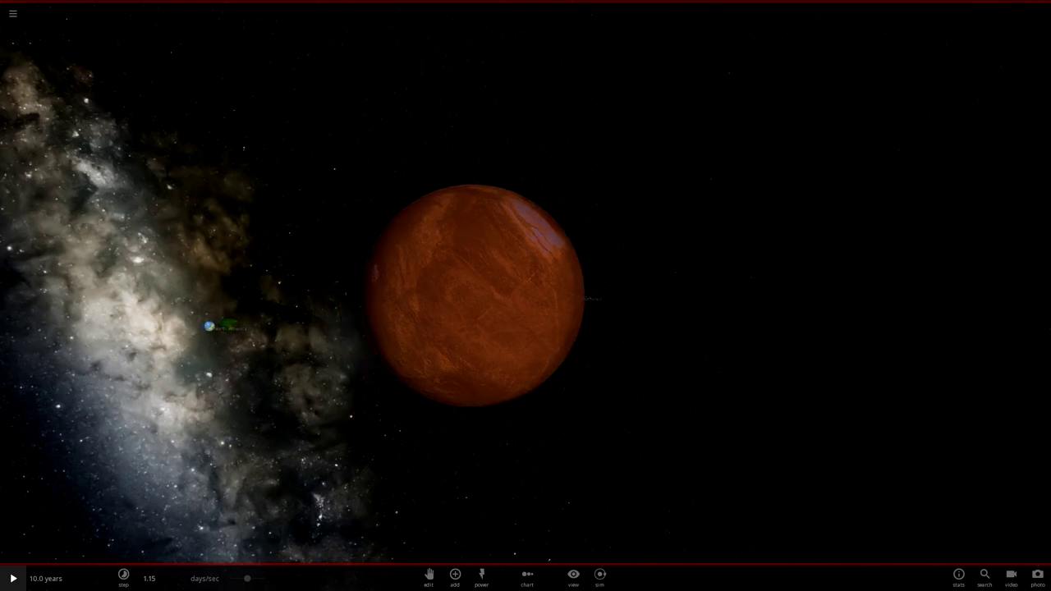
pyautogui.click(1018, 283)
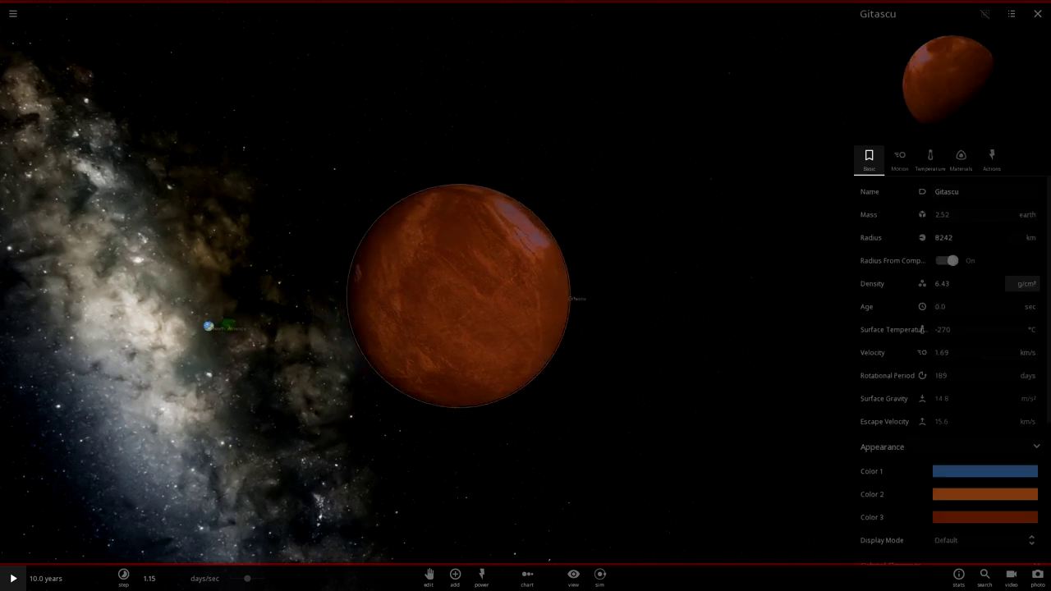
pyautogui.click(952, 192)
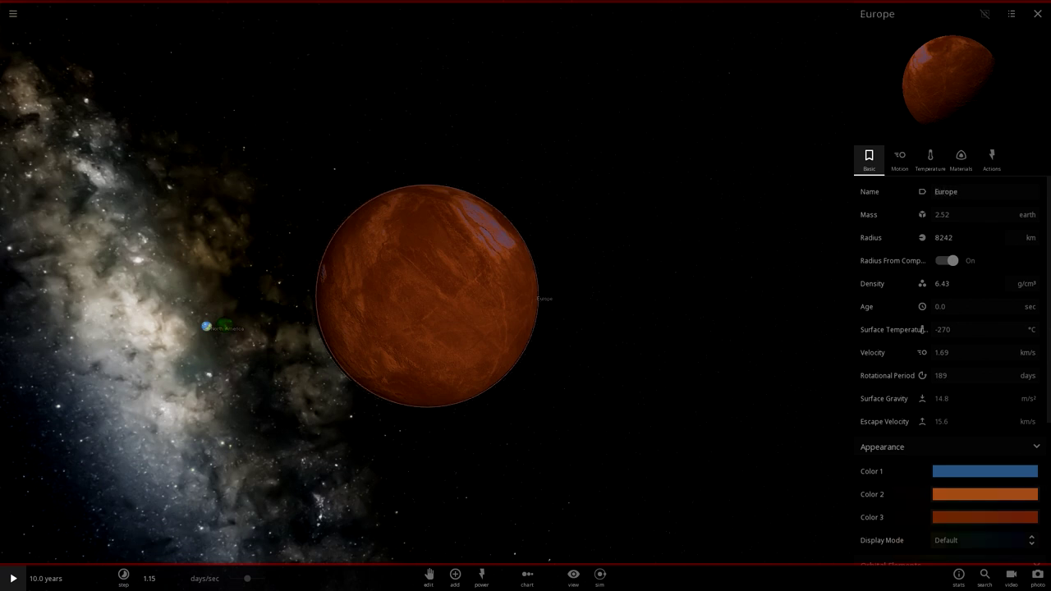
# Set Europe's appearance Color 1 to dark green.
pyautogui.click(985, 472)
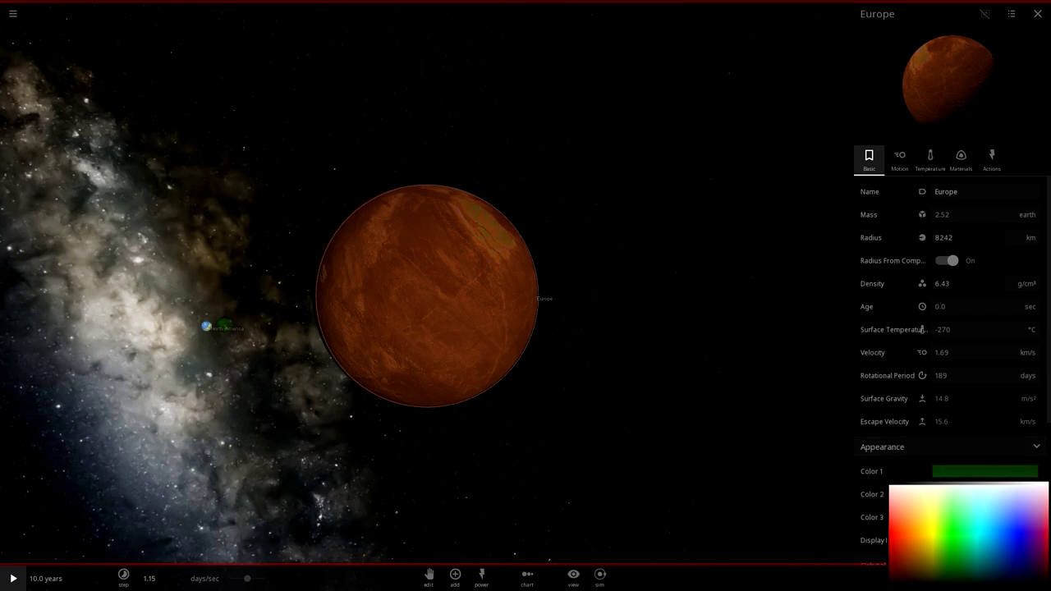
pyautogui.click(954, 569)
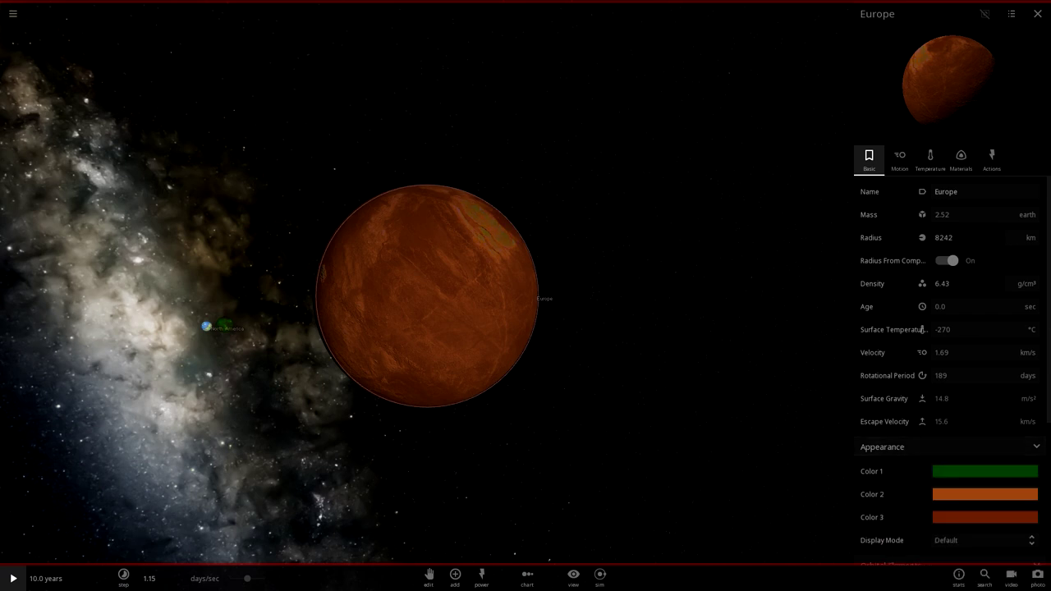
pyautogui.click(985, 472)
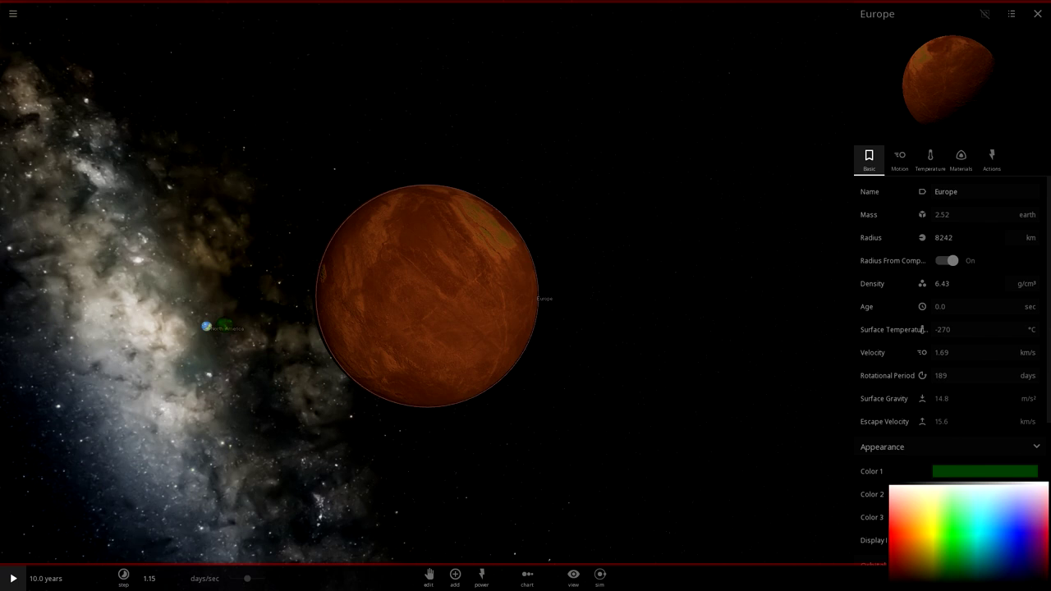
pyautogui.moveTo(657, 312); pyautogui.dragTo(591, 340)
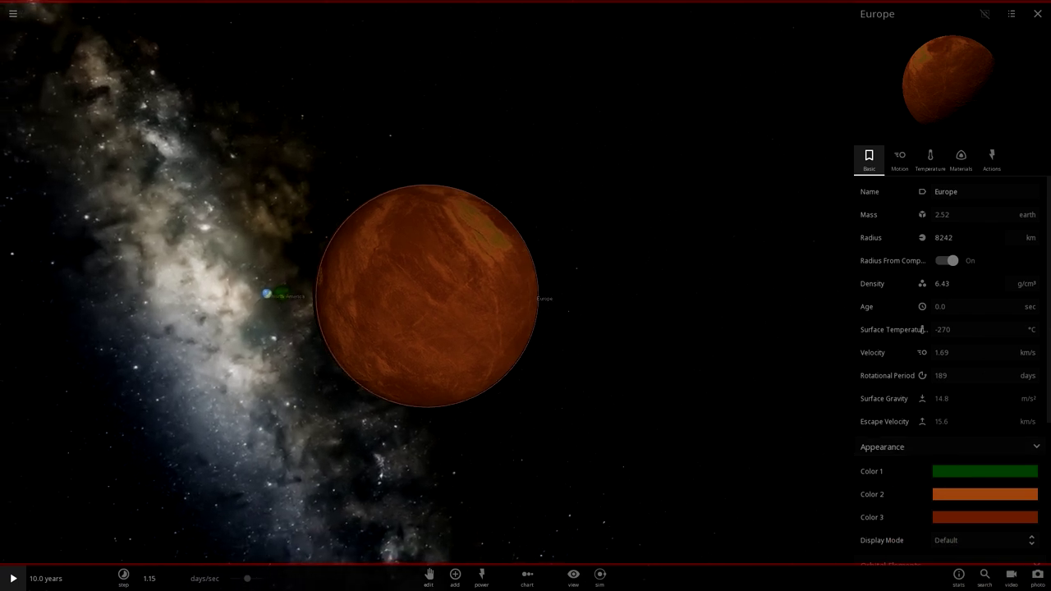
# Set Europe's appearance Color 1 to white.
pyautogui.click(985, 472)
pyautogui.click(1041, 492)
pyautogui.moveTo(1041, 488); pyautogui.dragTo(982, 487)
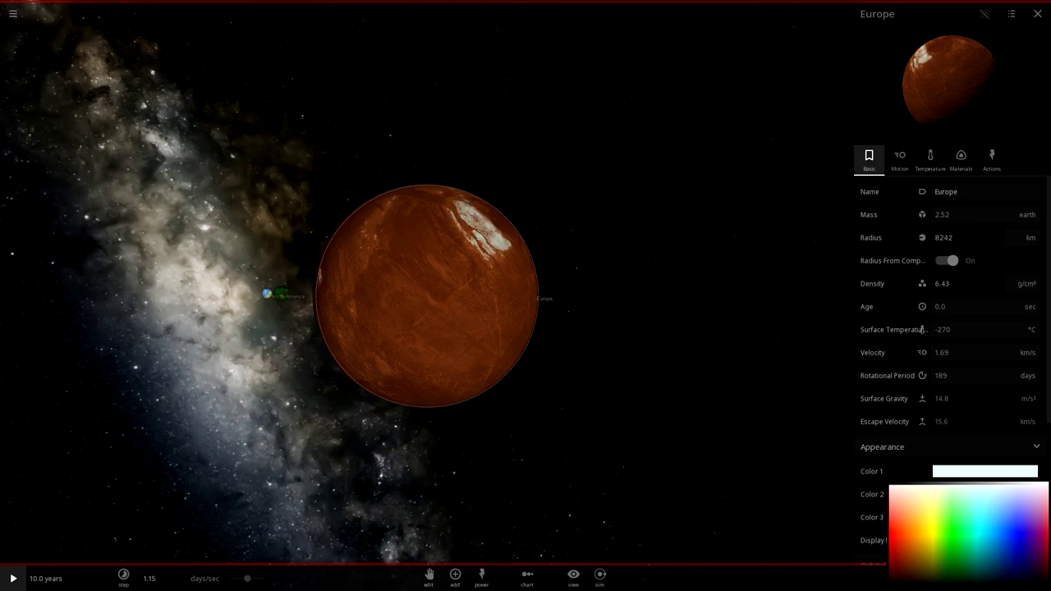
# Set Europe's appearance Color 2 to dark green.
pyautogui.click(1038, 14)
pyautogui.moveTo(526, 313); pyautogui.dragTo(493, 304)
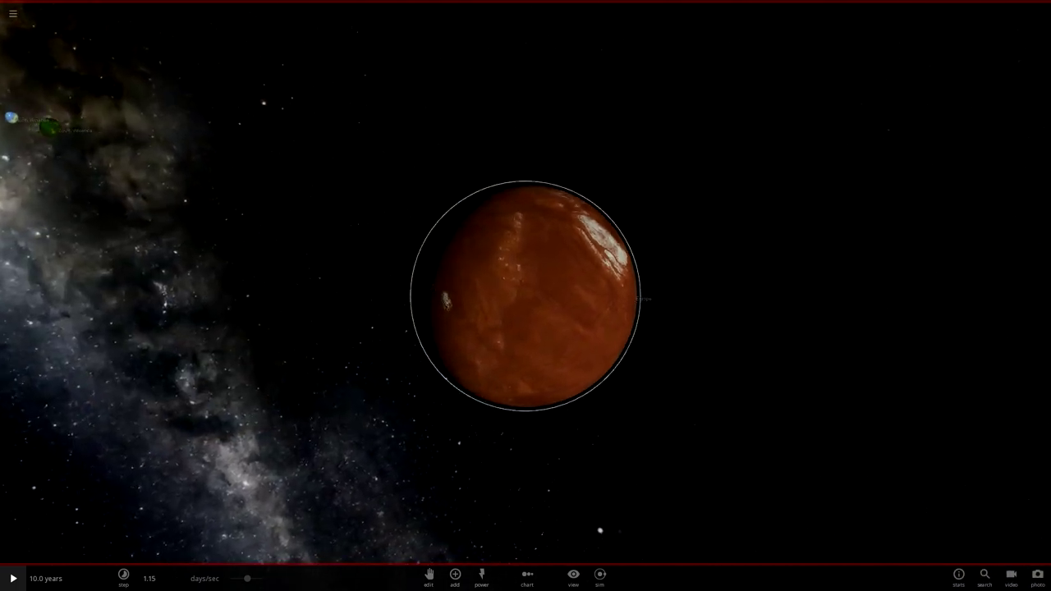
pyautogui.click(1006, 300)
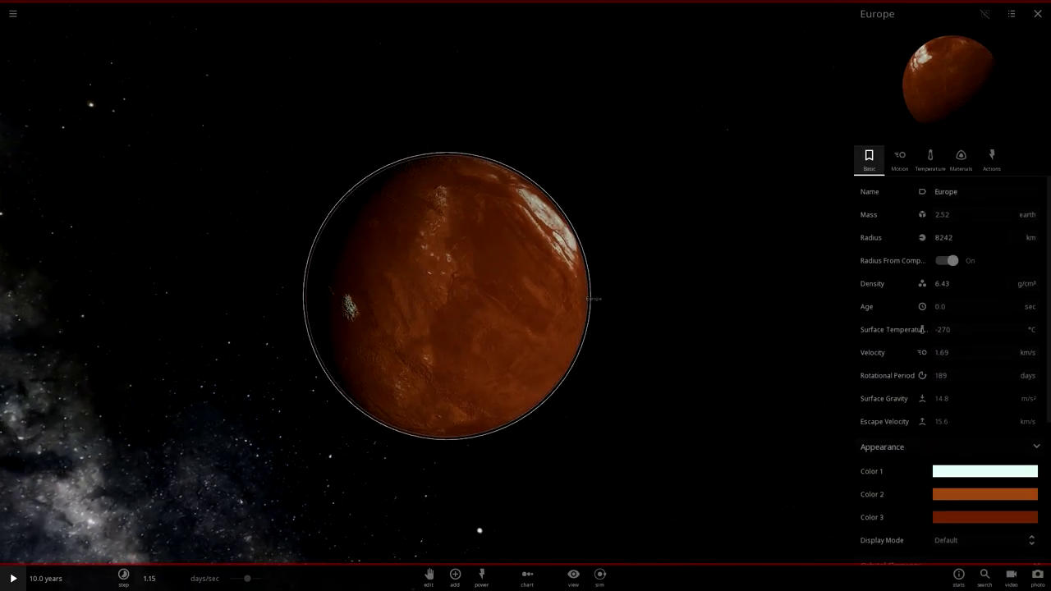
pyautogui.click(984, 494)
pyautogui.moveTo(948, 567); pyautogui.dragTo(953, 567)
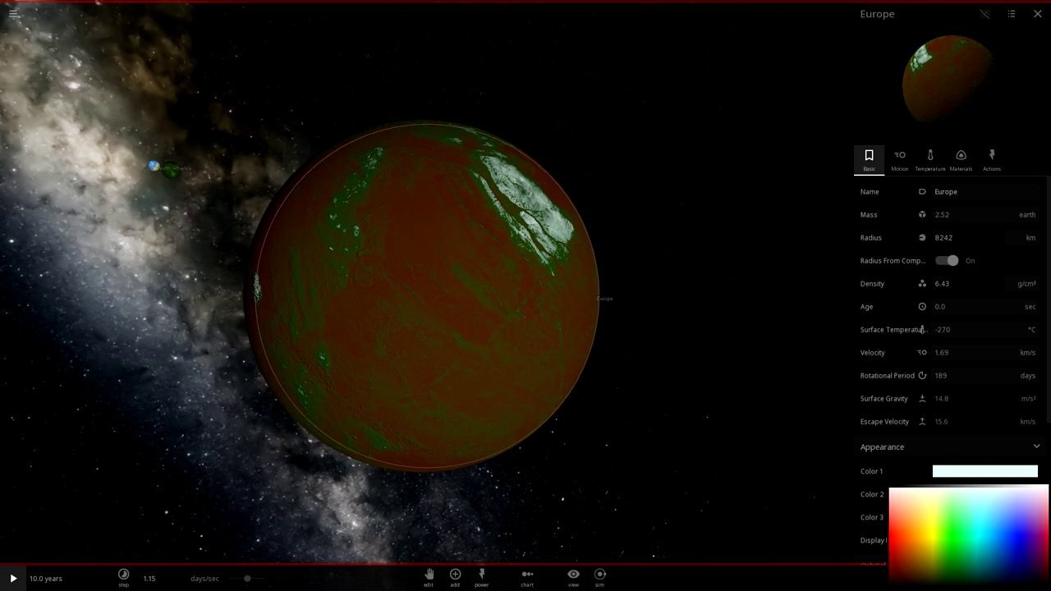
# Set Europe's appearance Color 3 to olive green.
pyautogui.click(984, 471)
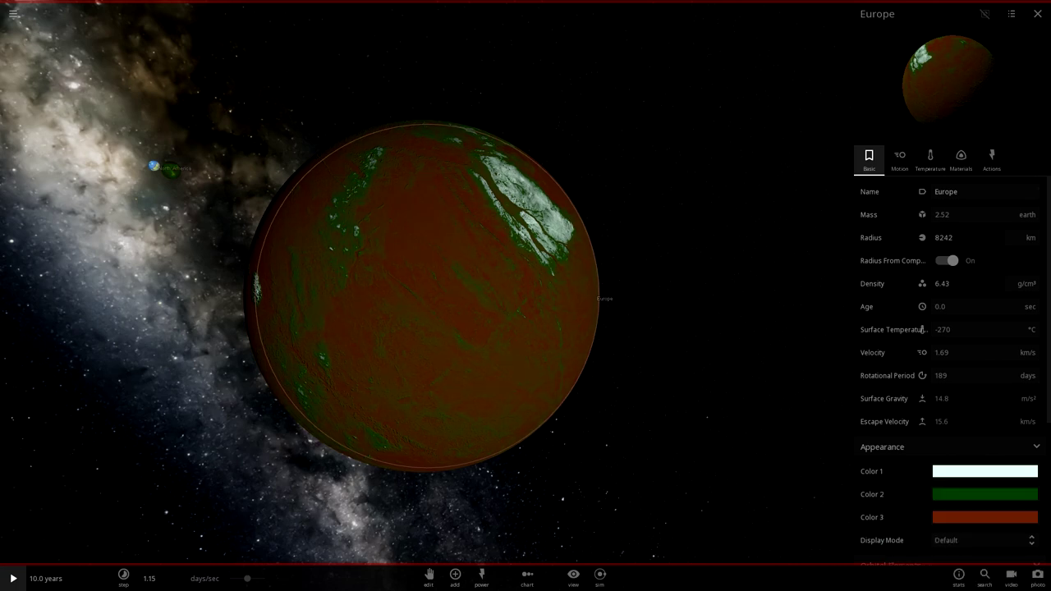
pyautogui.click(984, 517)
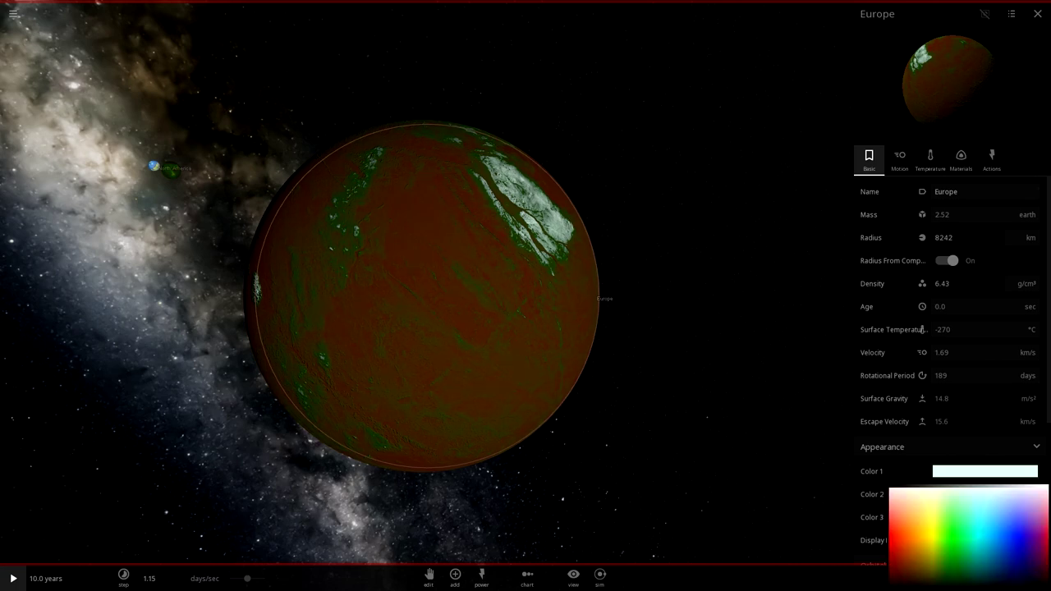
pyautogui.moveTo(899, 561)
pyautogui.mouseDown()
pyautogui.moveTo(951, 555)
pyautogui.moveTo(923, 548)
pyautogui.moveTo(919, 559)
pyautogui.mouseUp()
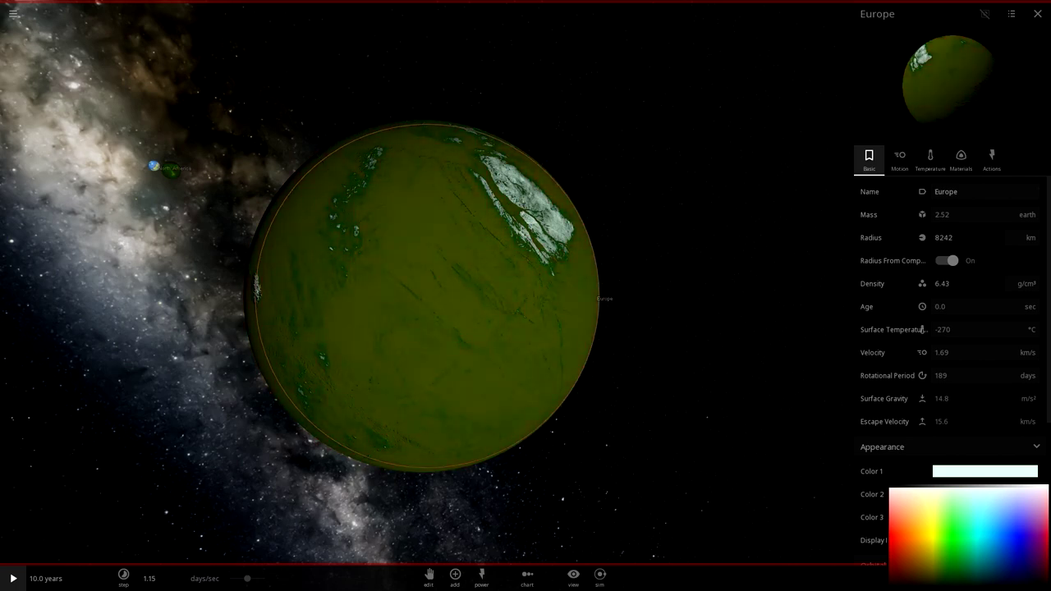
pyautogui.click(707, 353)
pyautogui.moveTo(394, 329); pyautogui.dragTo(567, 287)
pyautogui.click(550, 288)
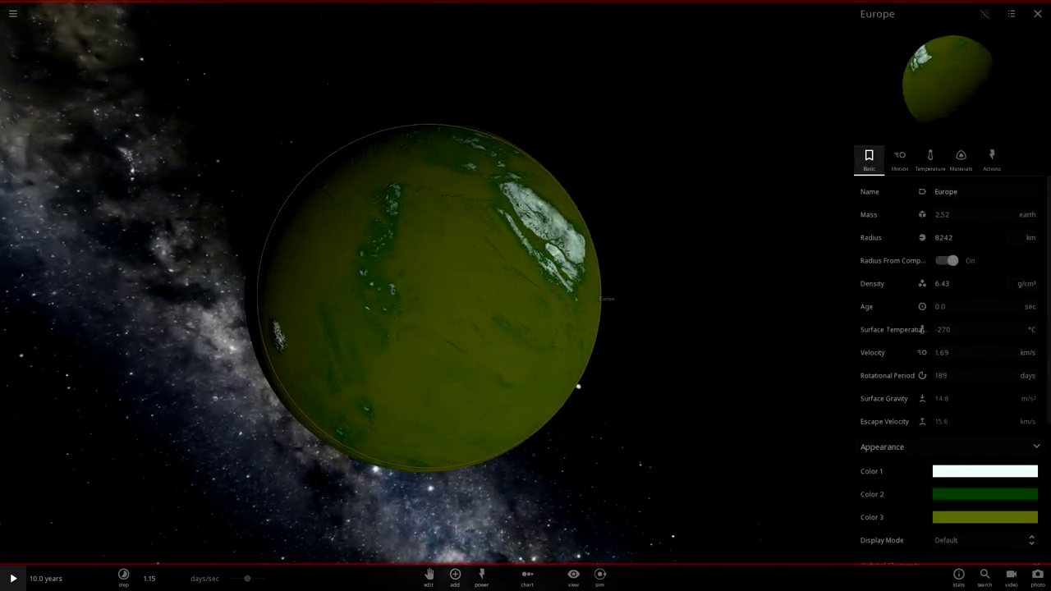
# Adjust Europe's water content up and down until it is 0.000800 %.
pyautogui.scroll(5, 460, 299)
pyautogui.moveTo(460, 300); pyautogui.dragTo(415, 277)
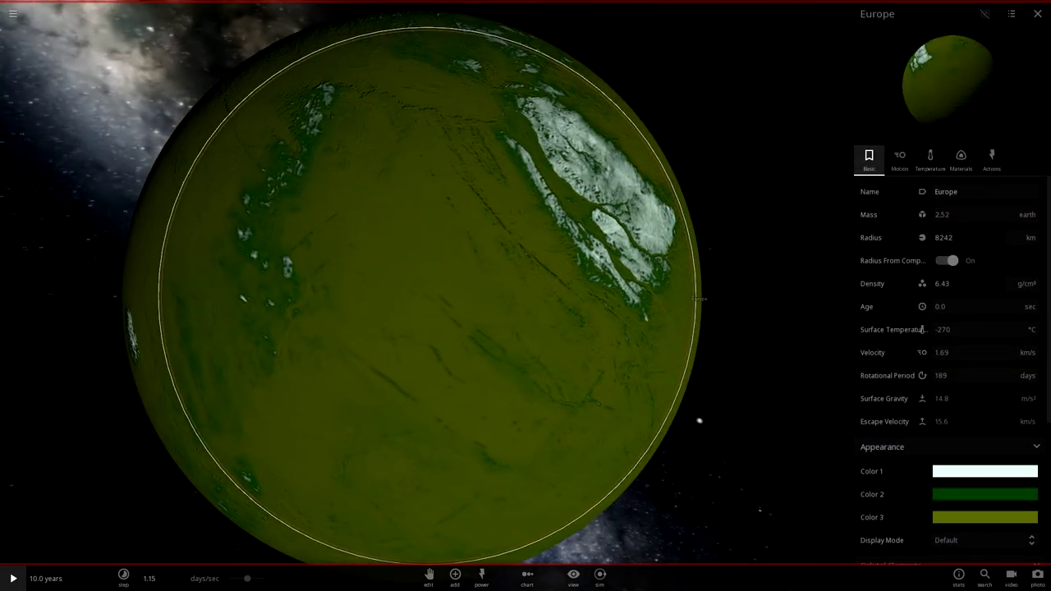
pyautogui.click(899, 157)
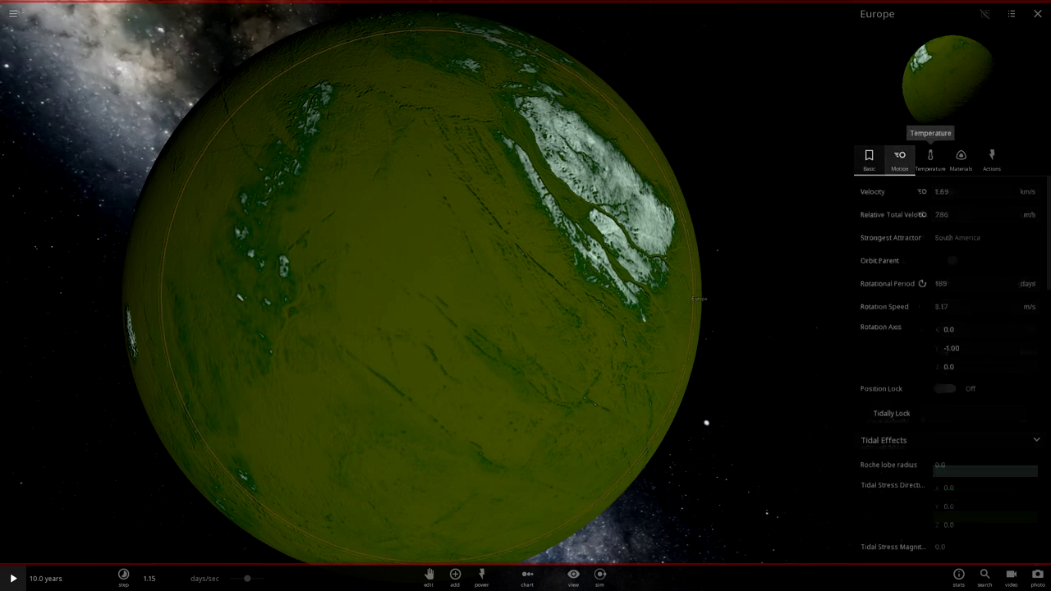
pyautogui.click(960, 158)
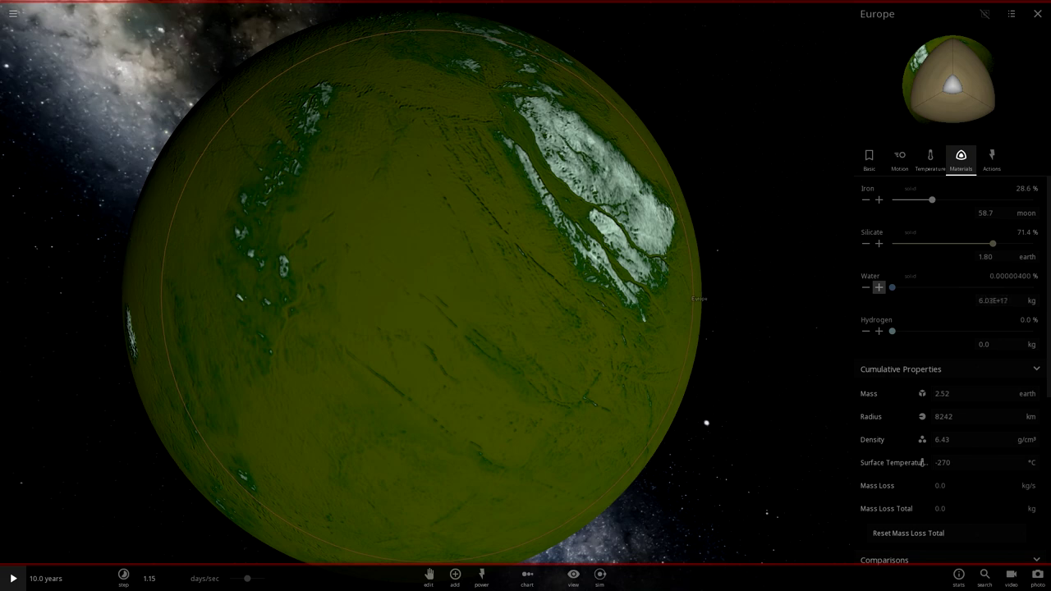
pyautogui.click(878, 287)
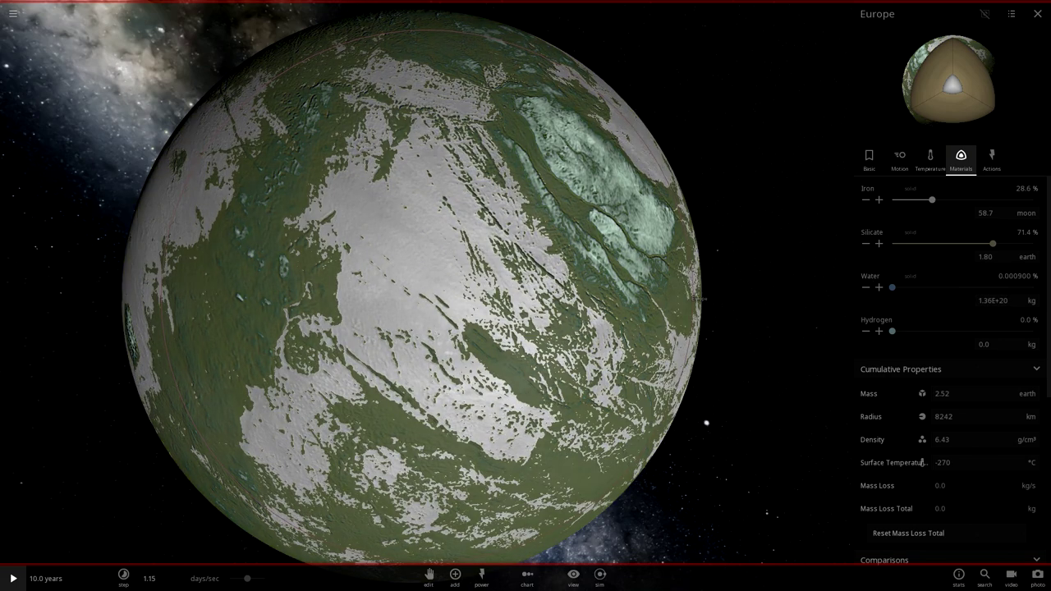
pyautogui.click(865, 288)
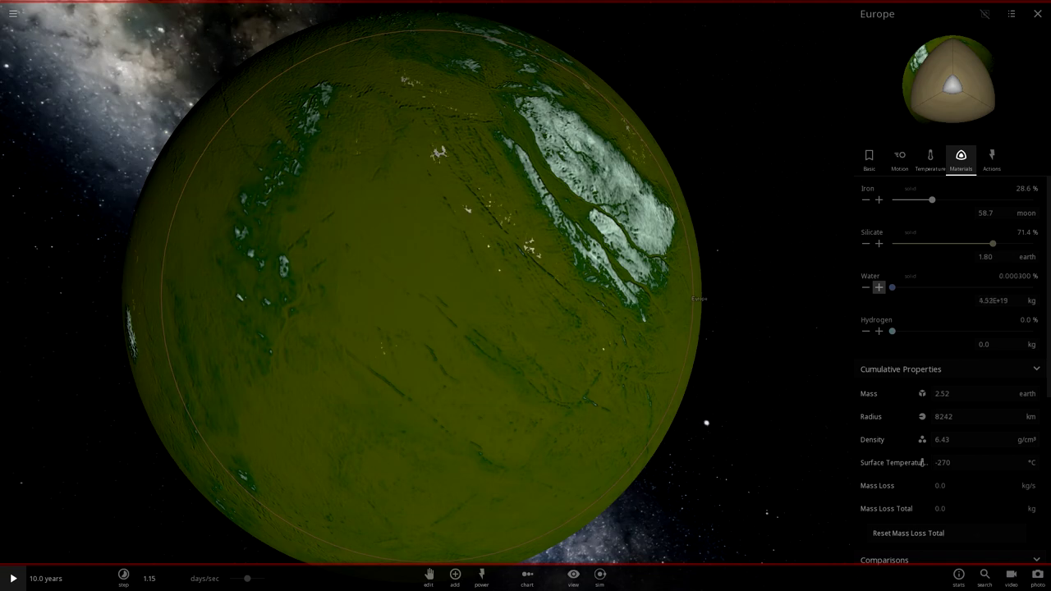
pyautogui.click(879, 287)
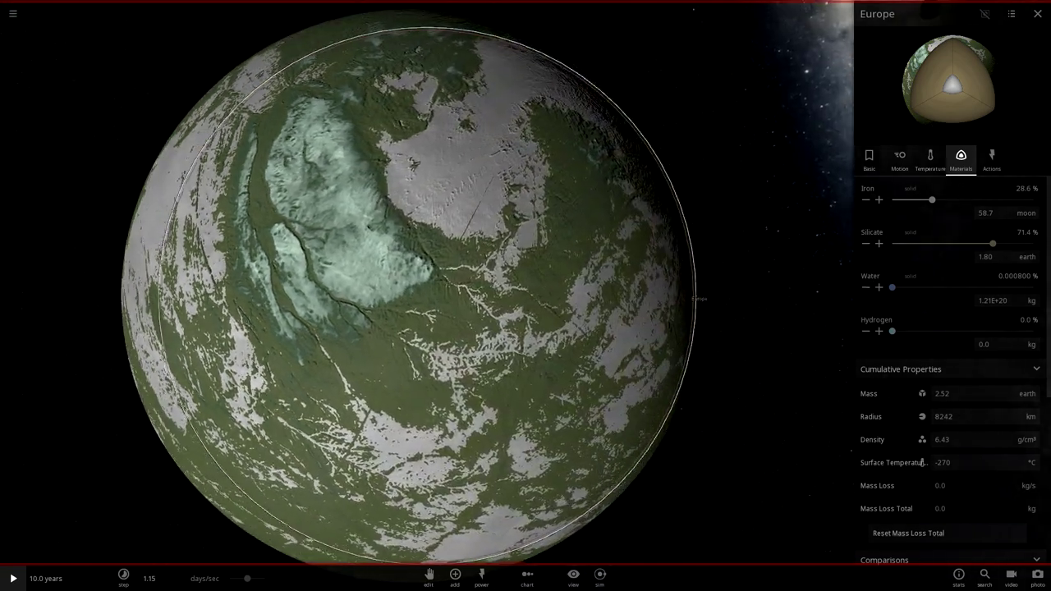
pyautogui.moveTo(394, 304); pyautogui.dragTo(640, 312)
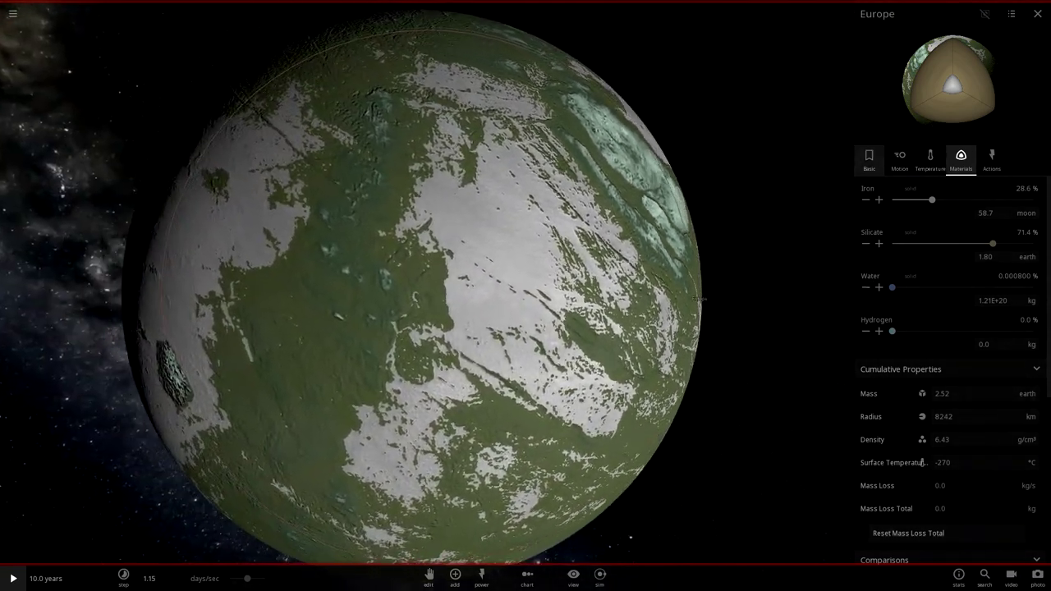
# Set Europe's surface temperature to 50 °C.
pyautogui.click(868, 160)
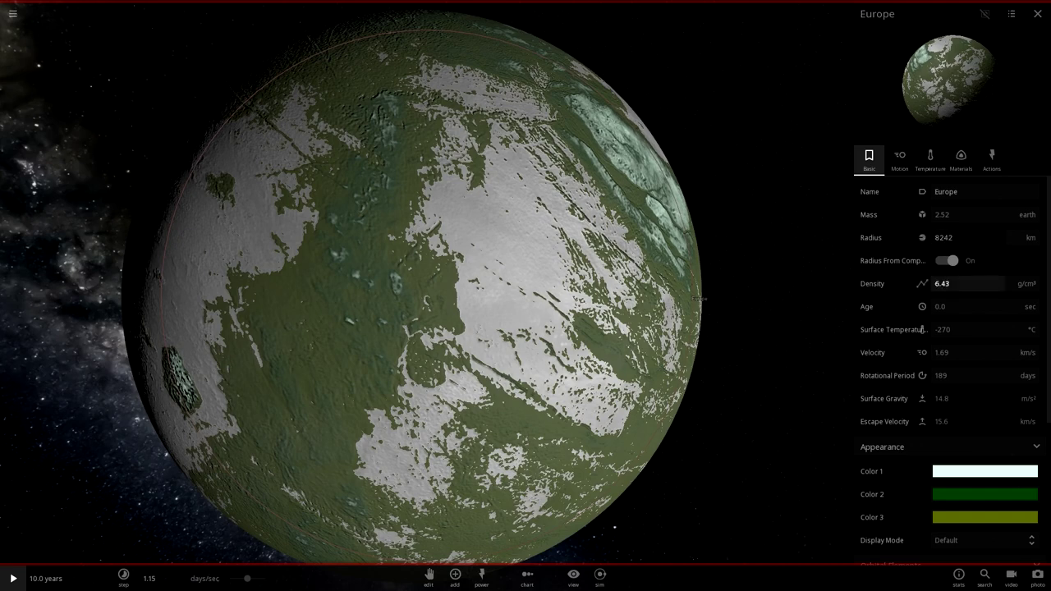
pyautogui.click(967, 329)
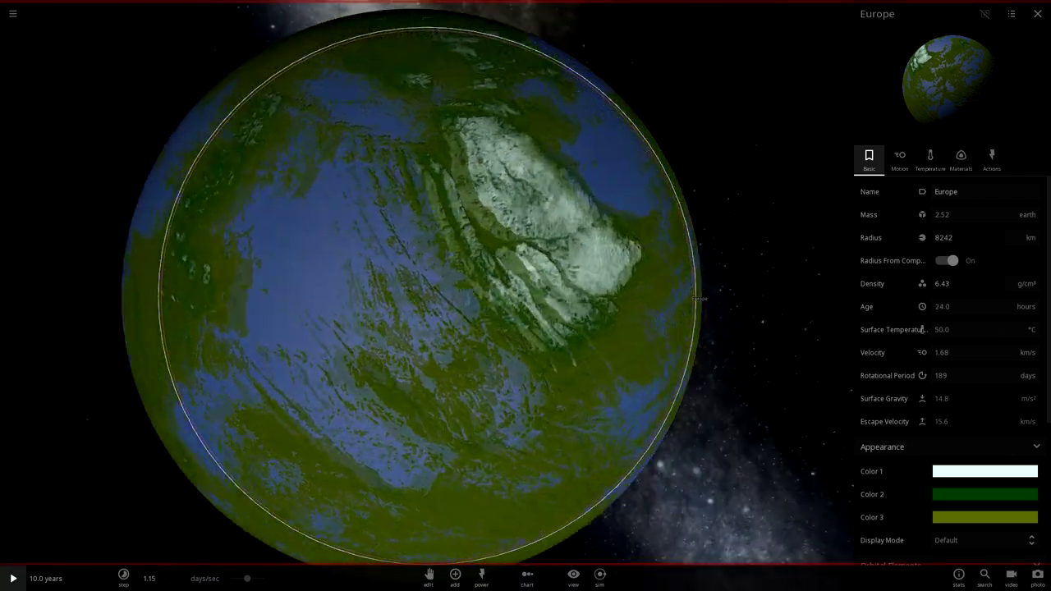
pyautogui.scroll(-15, 427, 296)
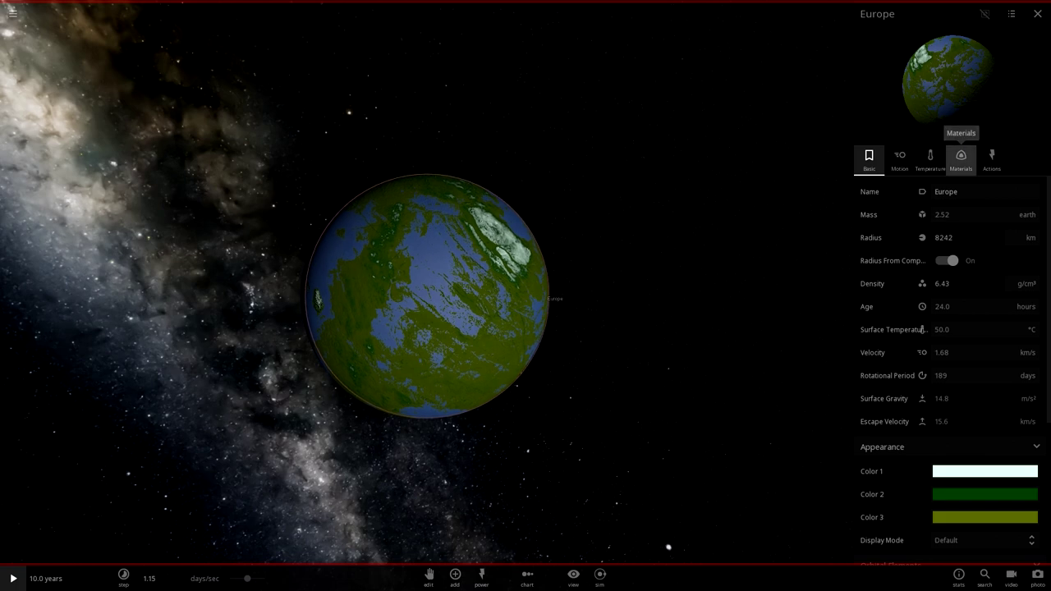
# Switch Europe's mass unit to moon and set the mass to 75.
pyautogui.click(961, 158)
pyautogui.click(869, 157)
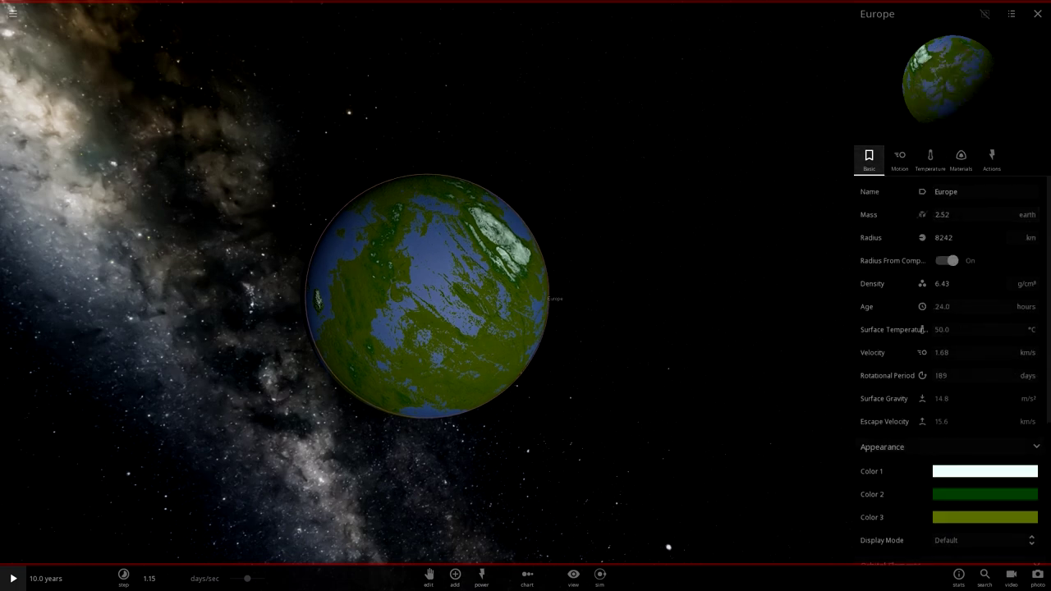
pyautogui.click(1027, 214)
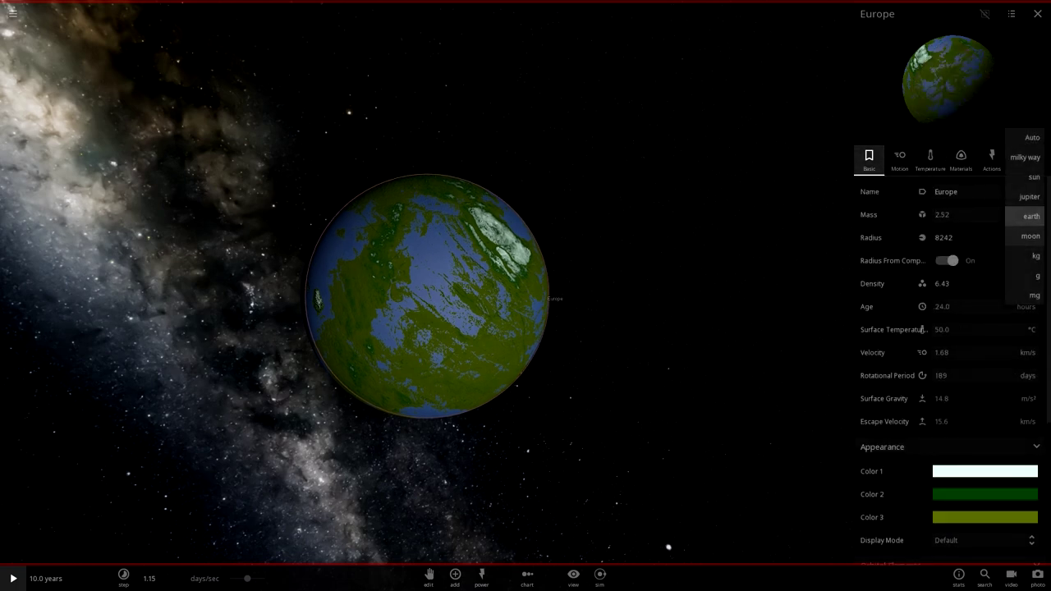
pyautogui.click(1030, 236)
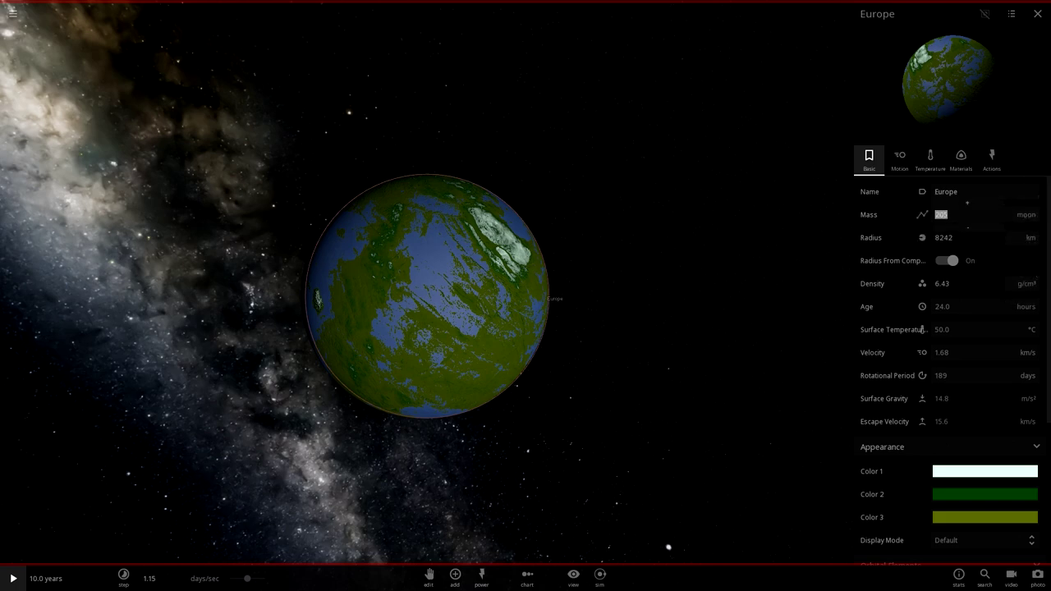
pyautogui.write('.9')
pyautogui.press('Return')
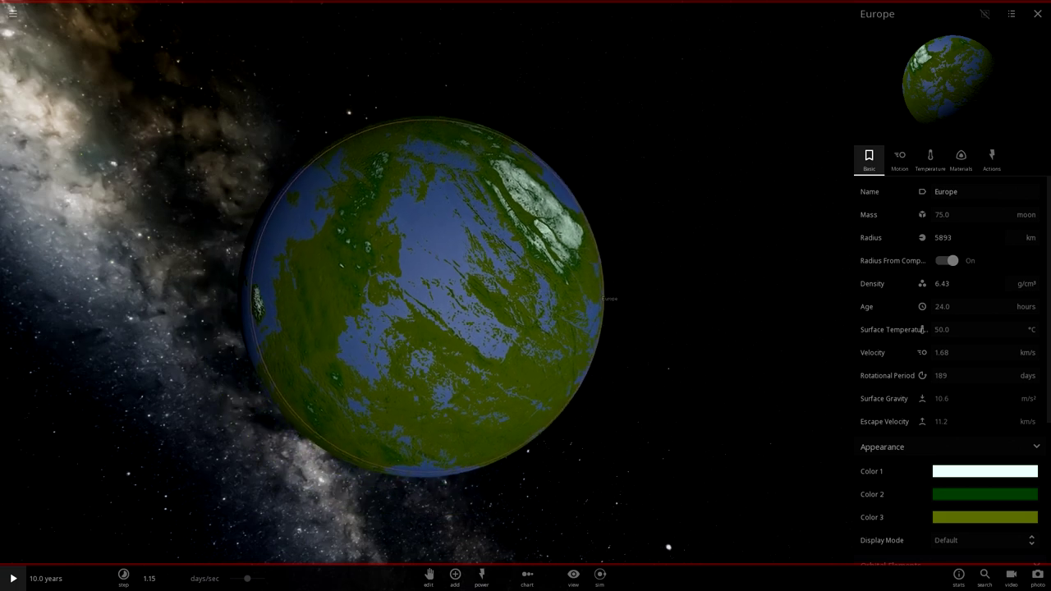
# Give Europe an atmosphere with a surface pressure of 1 atm.
pyautogui.click(930, 158)
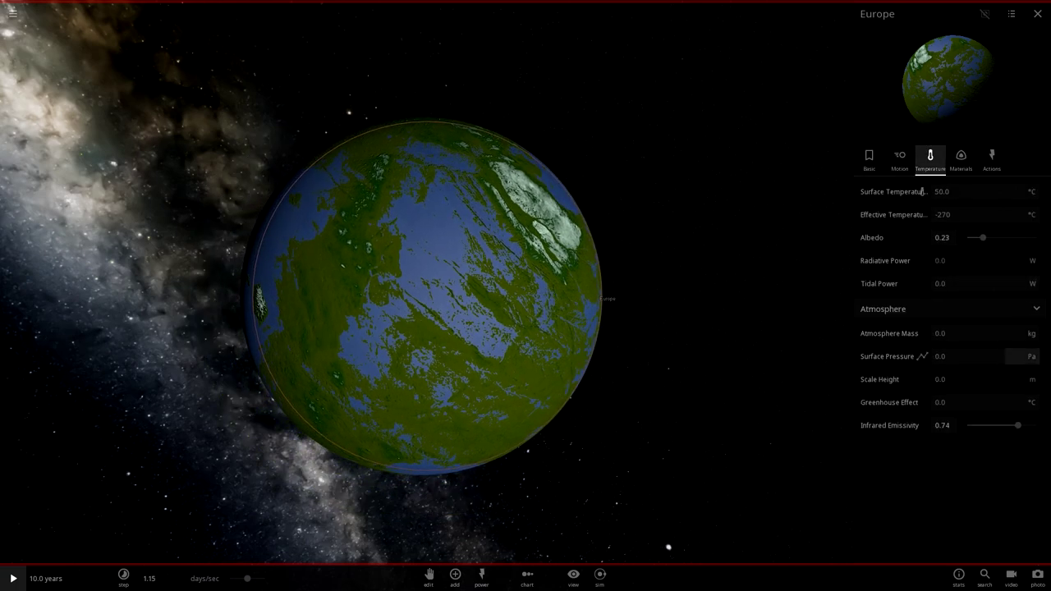
pyautogui.click(1031, 356)
pyautogui.click(1034, 259)
pyautogui.click(951, 356)
pyautogui.write('1')
pyautogui.press('Return')
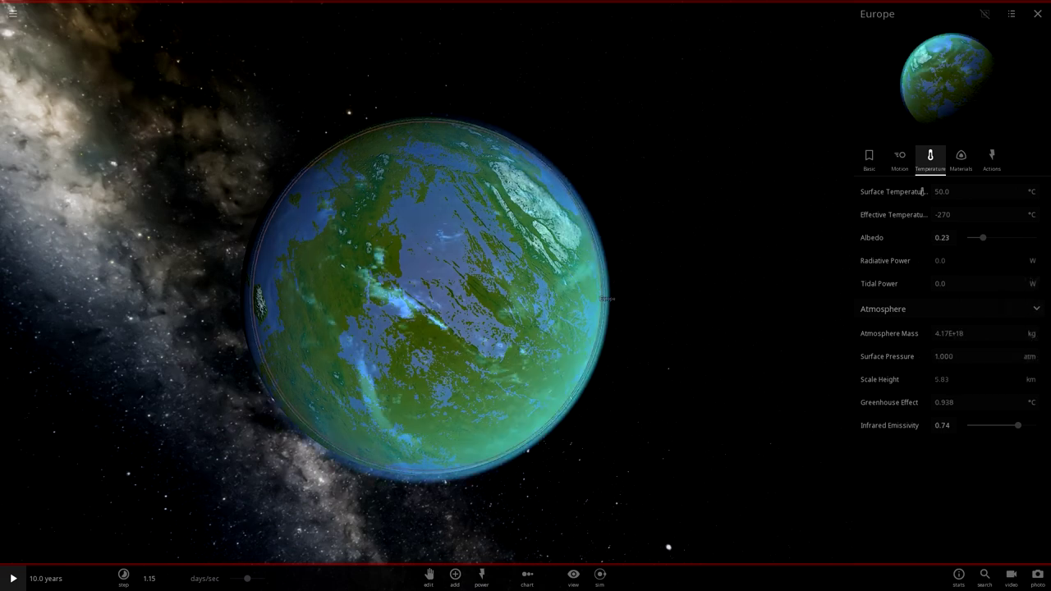
# Run the simulation briefly to examine Europe's motion relative to the other planets, and pause it.
pyautogui.click(1038, 14)
pyautogui.press('space')
pyautogui.press('space')
pyautogui.press('space')
pyautogui.moveTo(541, 297); pyautogui.dragTo(484, 443)
pyautogui.scroll(-10, 404, 317)
pyautogui.press('space')
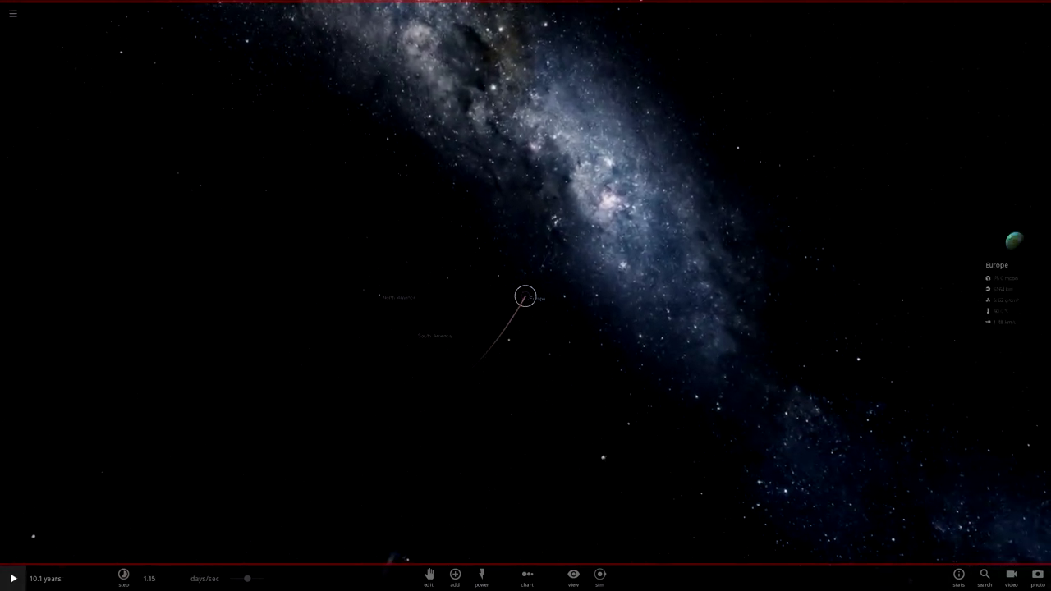
# Turn on Position Lock for Europe and resume the simulation.
pyautogui.click(1003, 289)
pyautogui.click(930, 160)
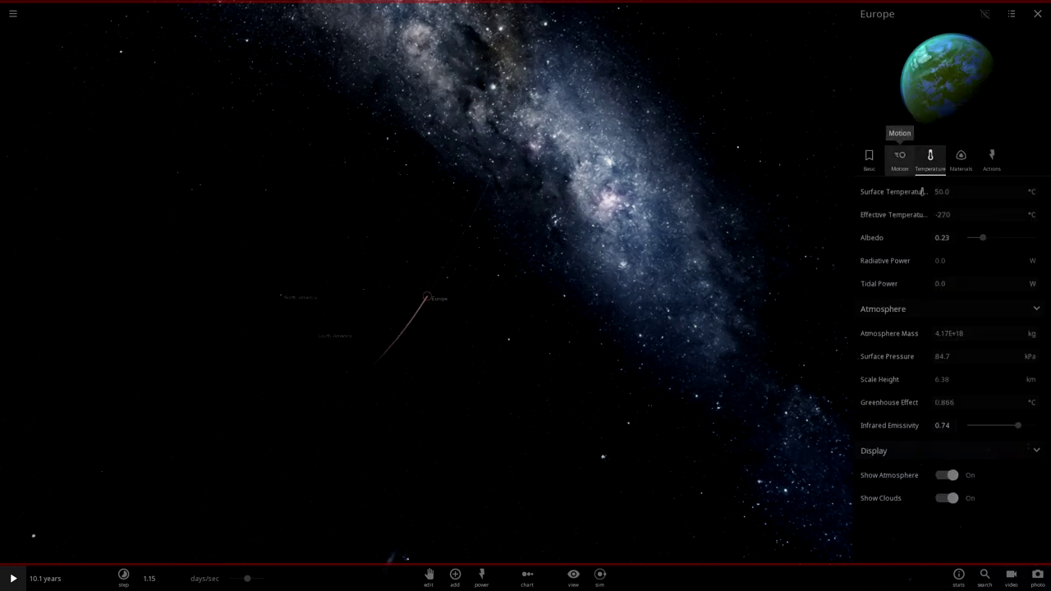
pyautogui.click(900, 160)
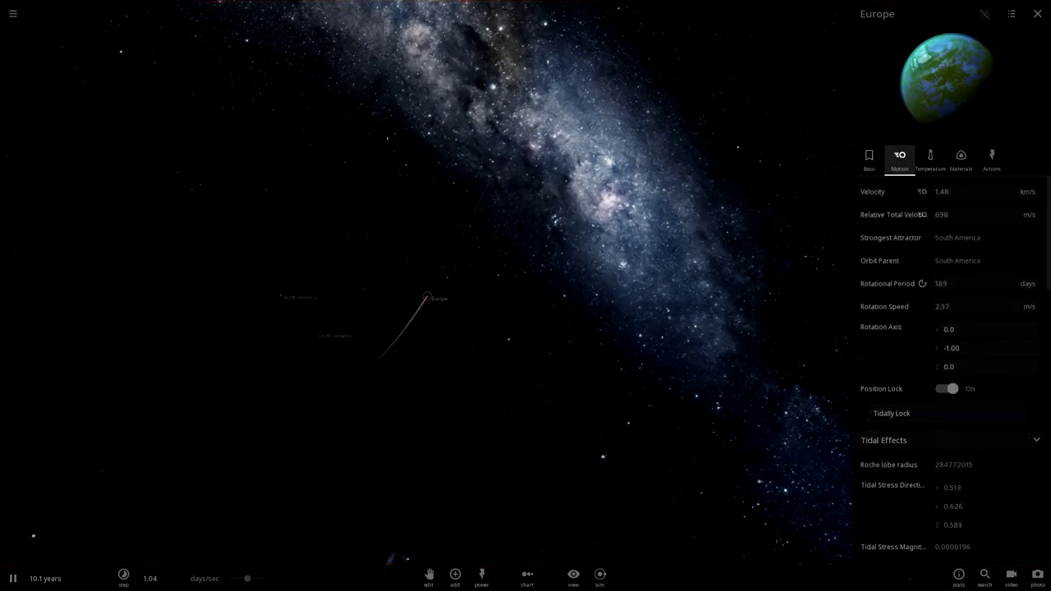
pyautogui.click(1038, 14)
# Speed up the running simulation while viewing Europe up close, and pause it.
pyautogui.scroll(10, 526, 296)
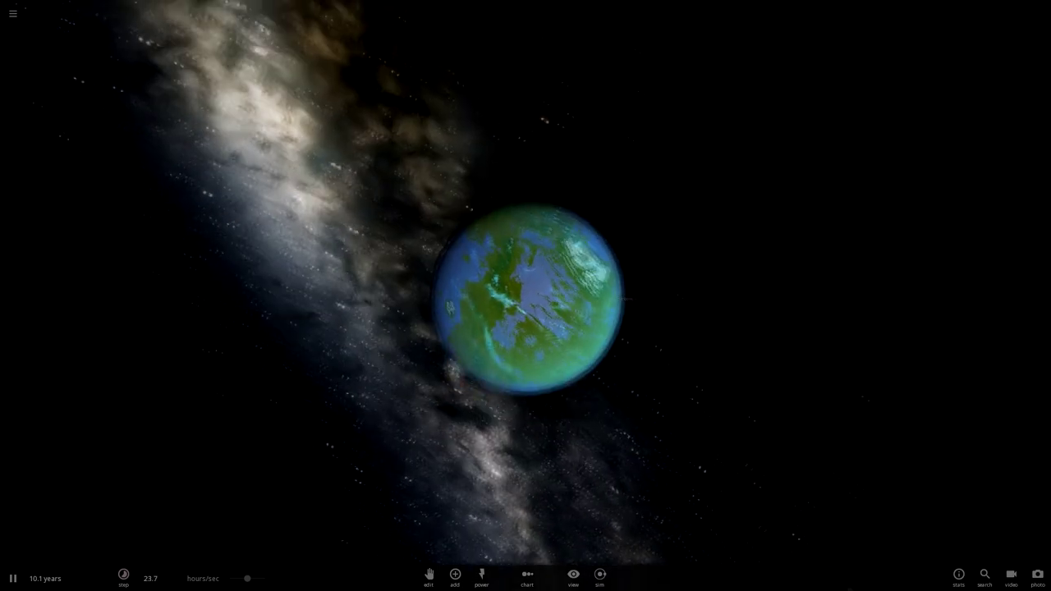
pyautogui.click(123, 578)
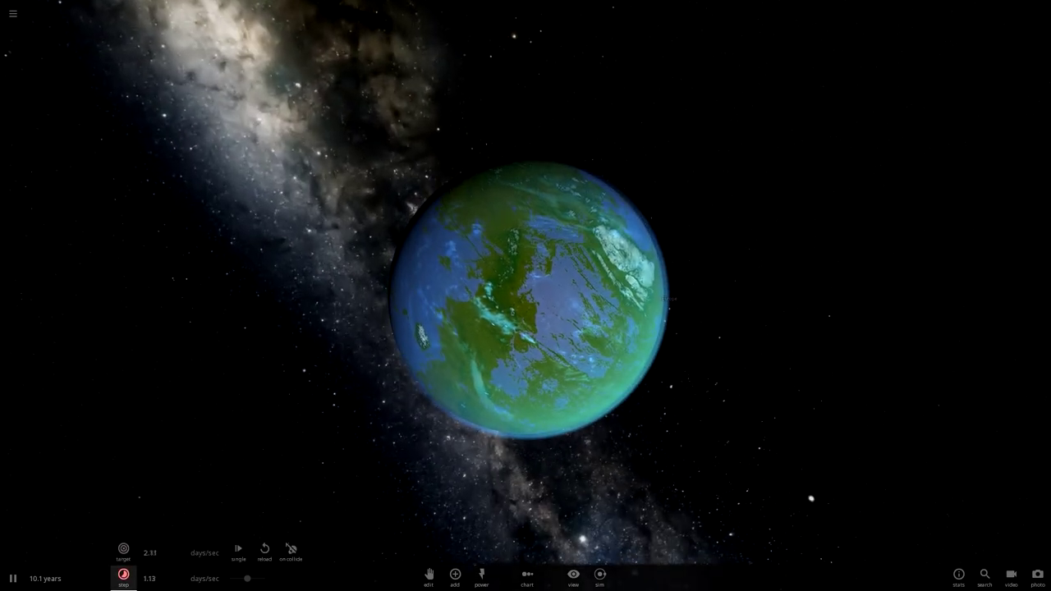
pyautogui.scroll(3, 525, 296)
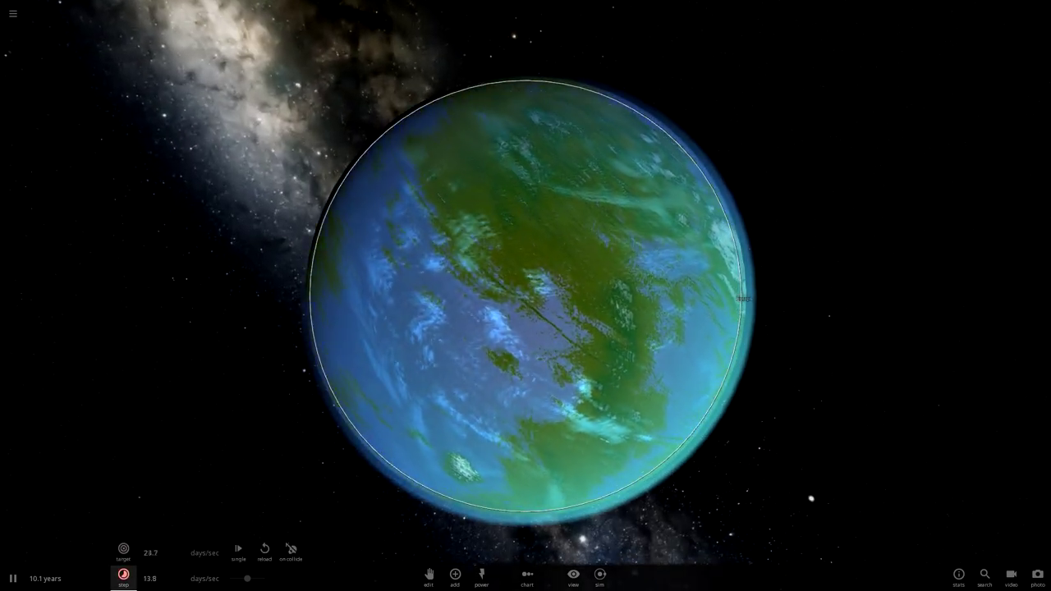
pyautogui.press('space')
pyautogui.scroll(-5, 525, 296)
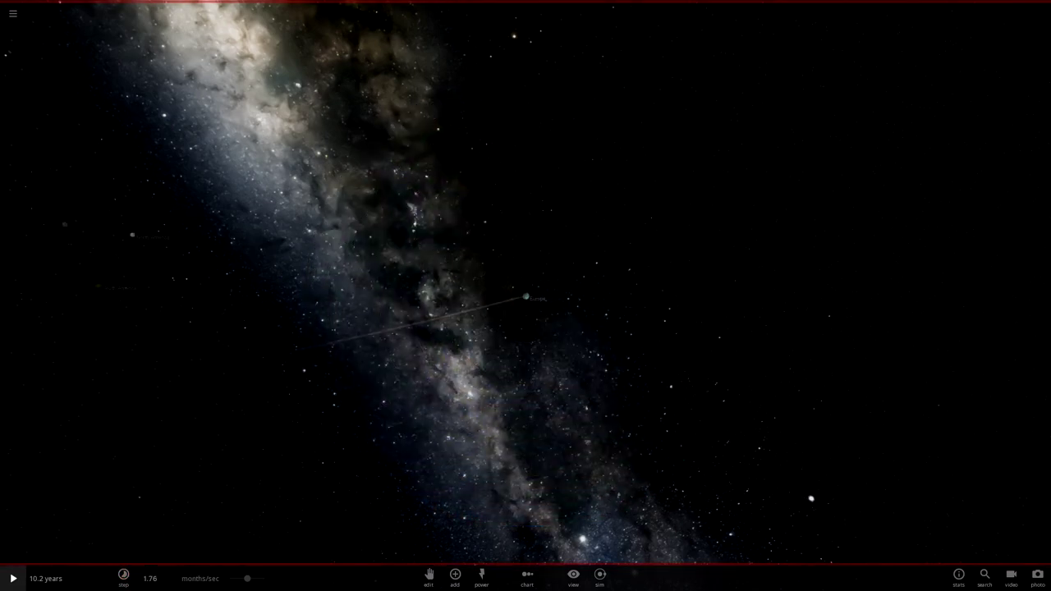
# Focus on South America and examine its surface from several angles.
pyautogui.doubleClick(412, 293)
pyautogui.moveTo(412, 293); pyautogui.dragTo(448, 333)
pyautogui.scroll(10, 525, 296)
pyautogui.scroll(-1, 526, 296)
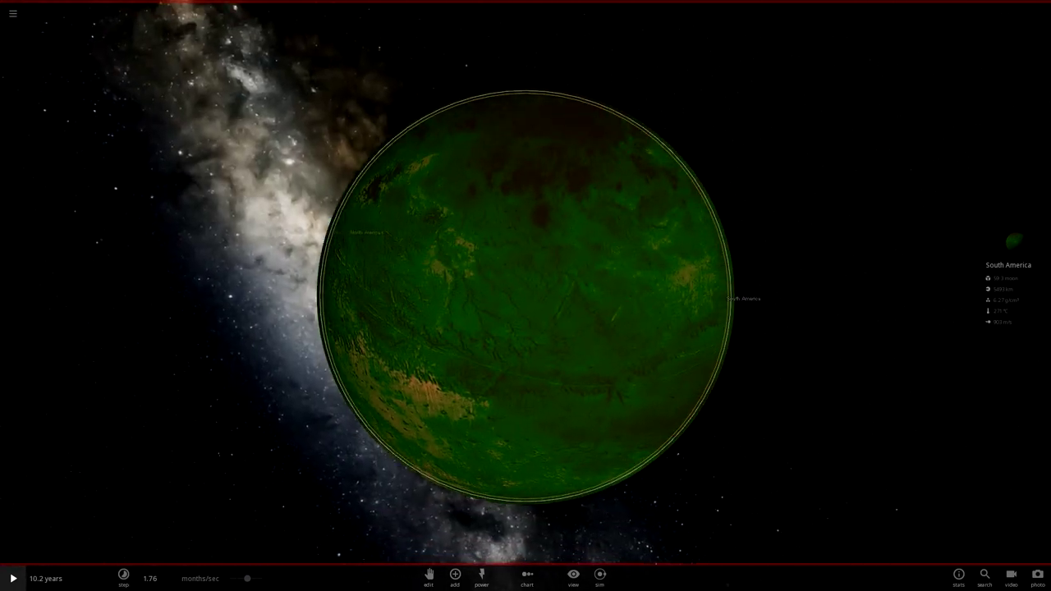
pyautogui.moveTo(525, 295); pyautogui.dragTo(413, 258)
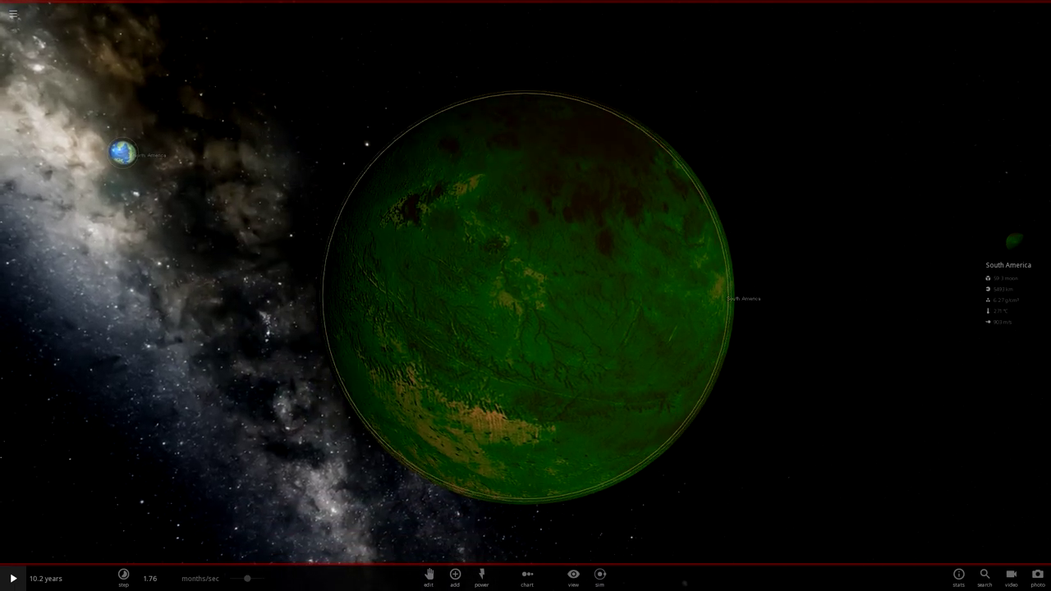
# Focus on North America and view its properties, and return to South America's properties.
pyautogui.doubleClick(124, 152)
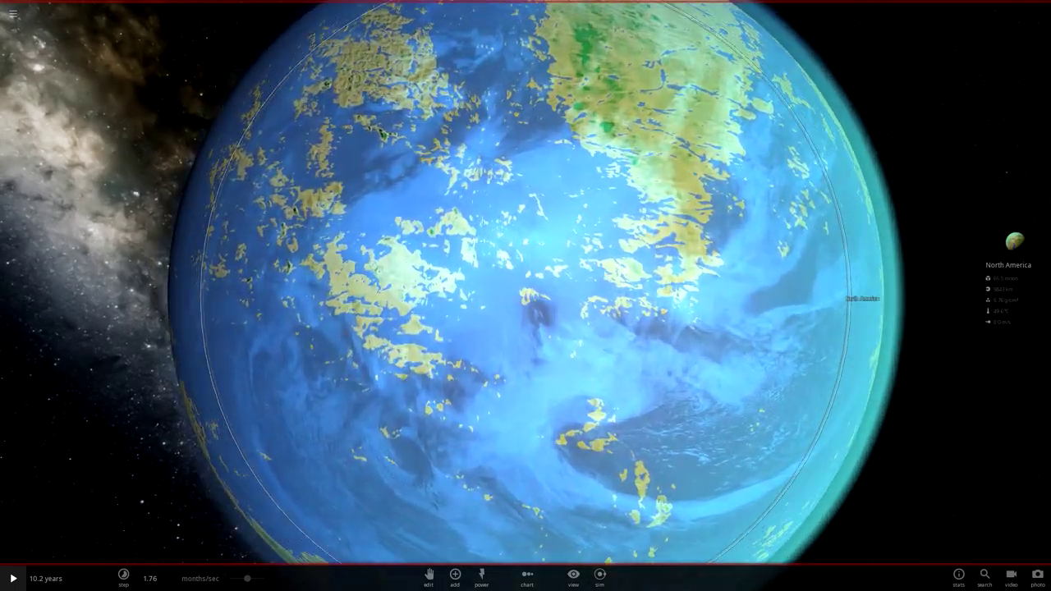
pyautogui.click(517, 296)
pyautogui.scroll(-10, 518, 296)
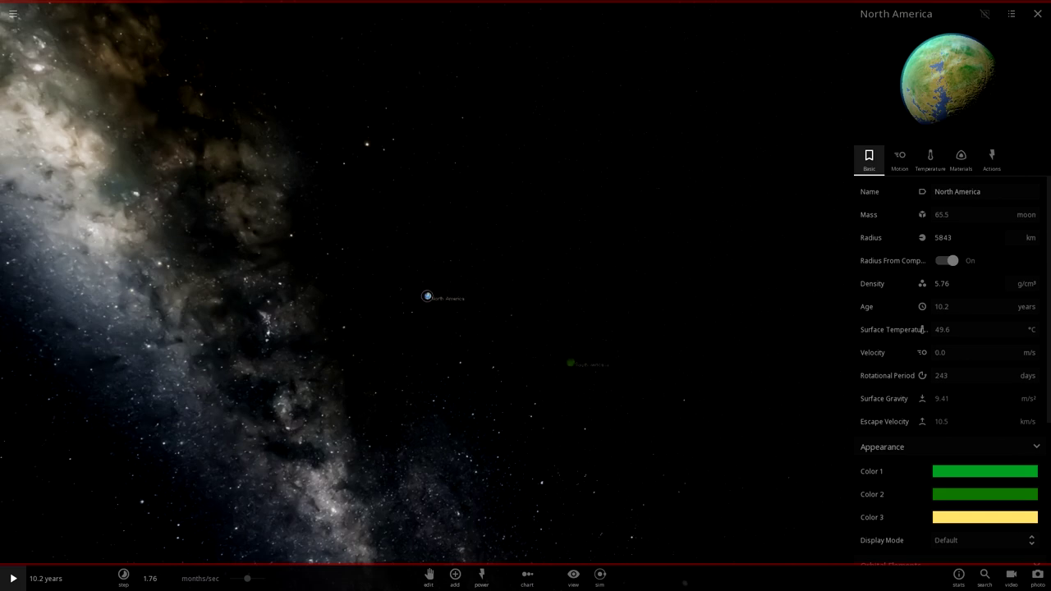
pyautogui.hotkey('ctrl', 'z')
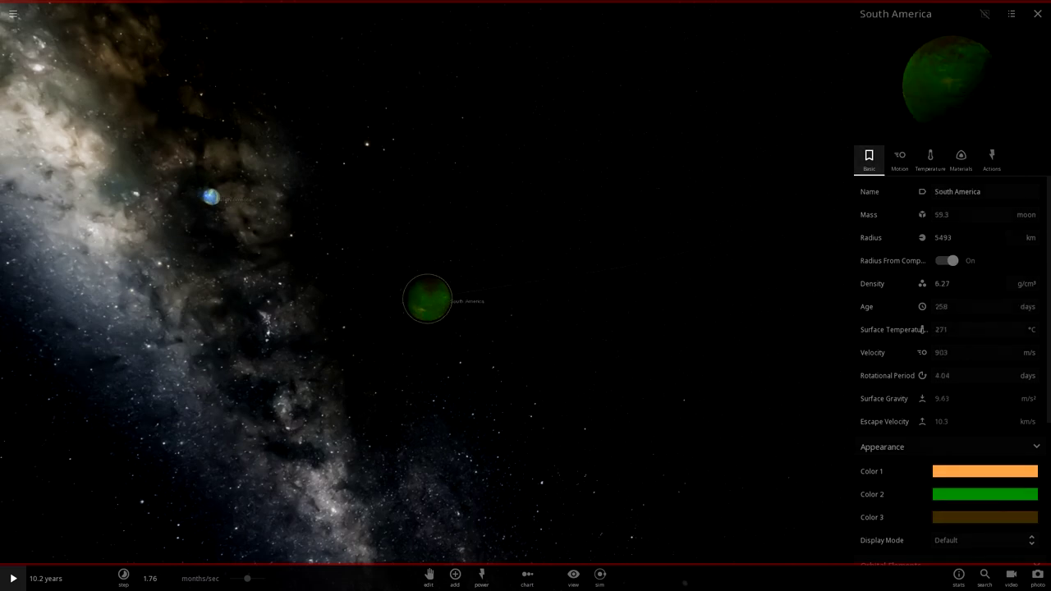
# Examine South America up close and from a distance.
pyautogui.scroll(8, 427, 297)
pyautogui.scroll(-1, 427, 297)
pyautogui.scroll(4, 427, 297)
pyautogui.scroll(-5, 427, 297)
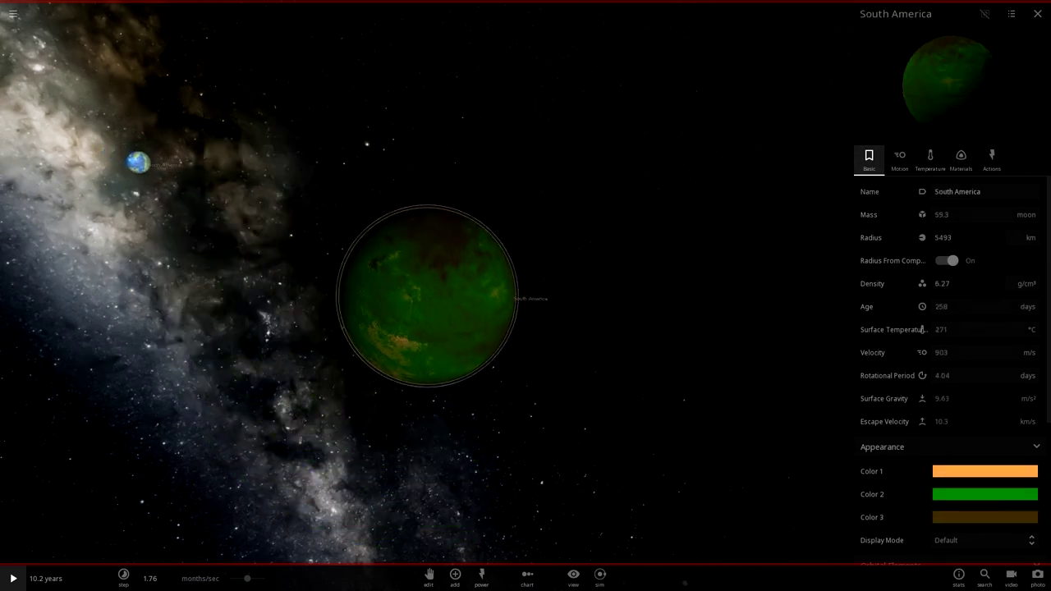
pyautogui.scroll(-12, 427, 298)
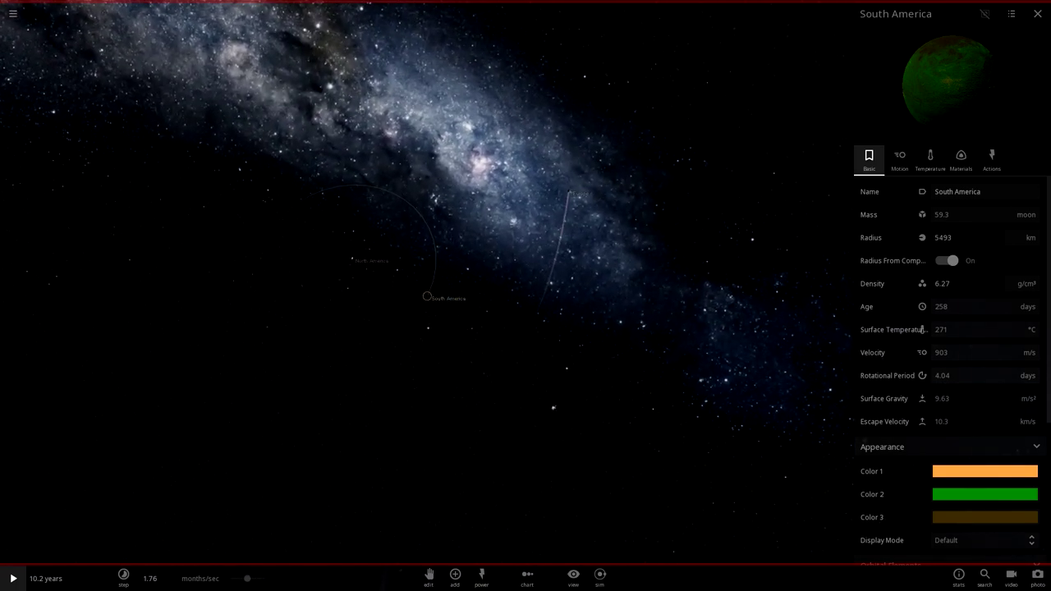
# Run the simulation, reopen South America's properties, and pause to inspect the planet's surface up close.
pyautogui.click(429, 573)
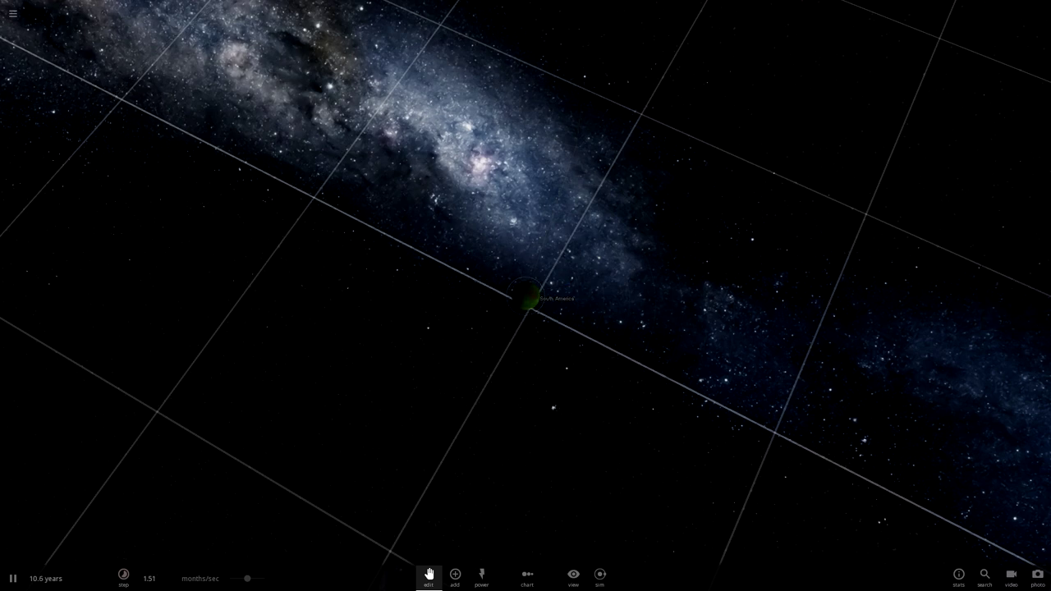
pyautogui.click(429, 574)
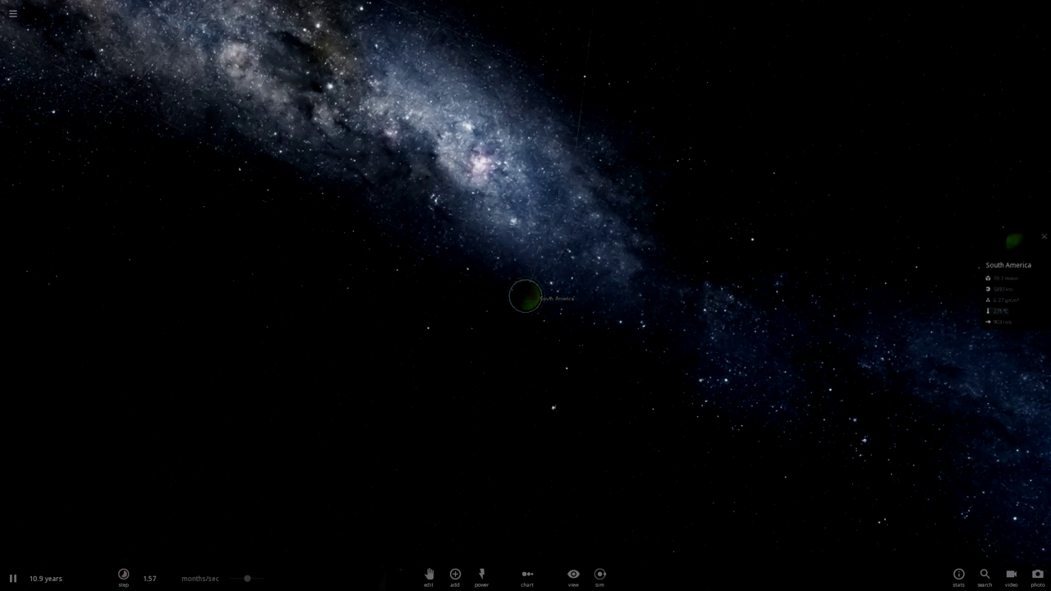
pyautogui.click(1008, 265)
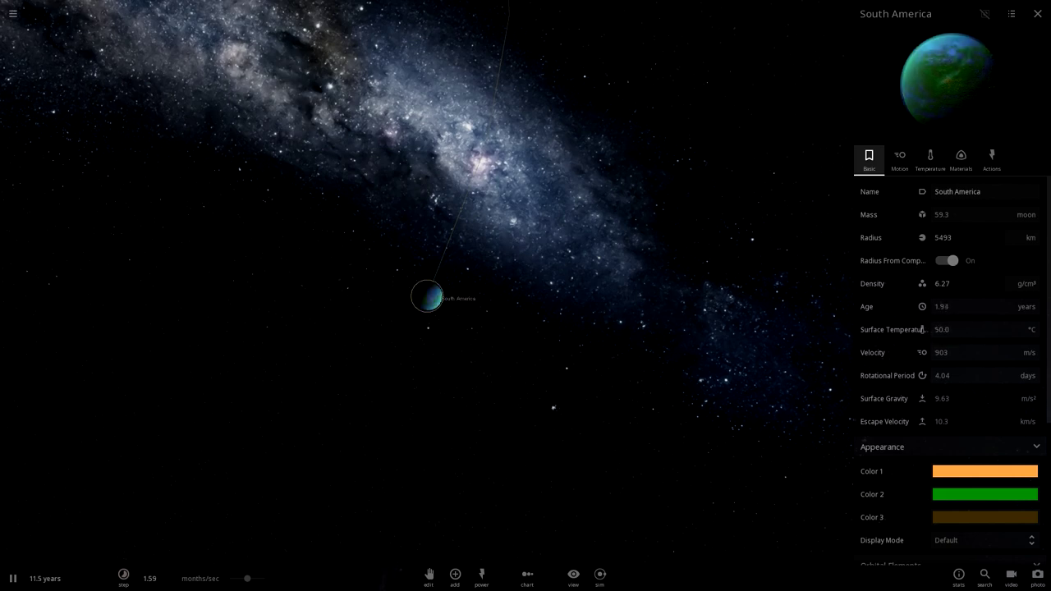
pyautogui.scroll(10, 427, 296)
pyautogui.press('space')
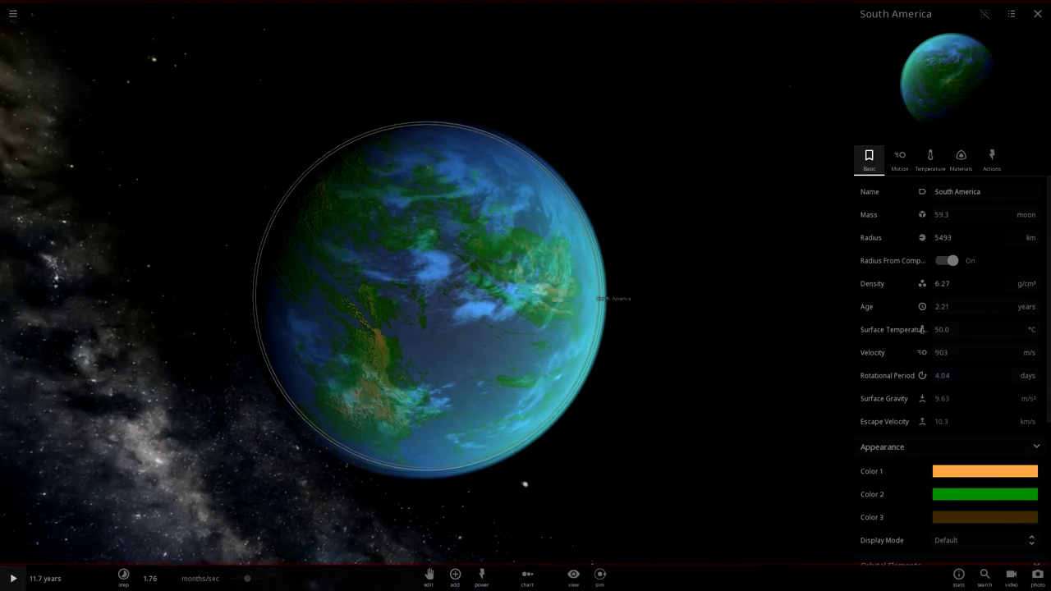
pyautogui.press('space')
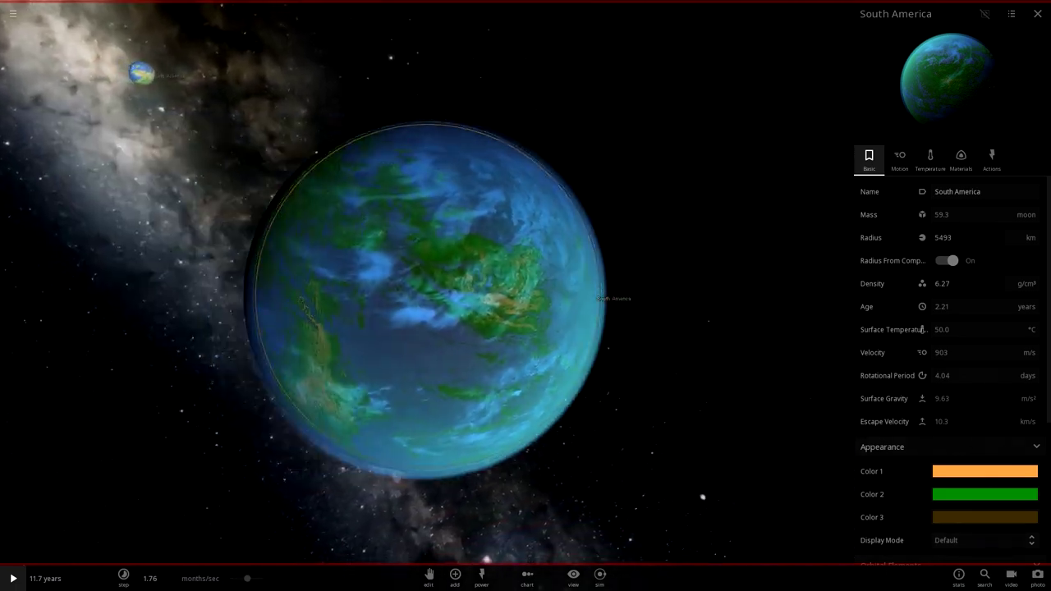
pyautogui.press('space')
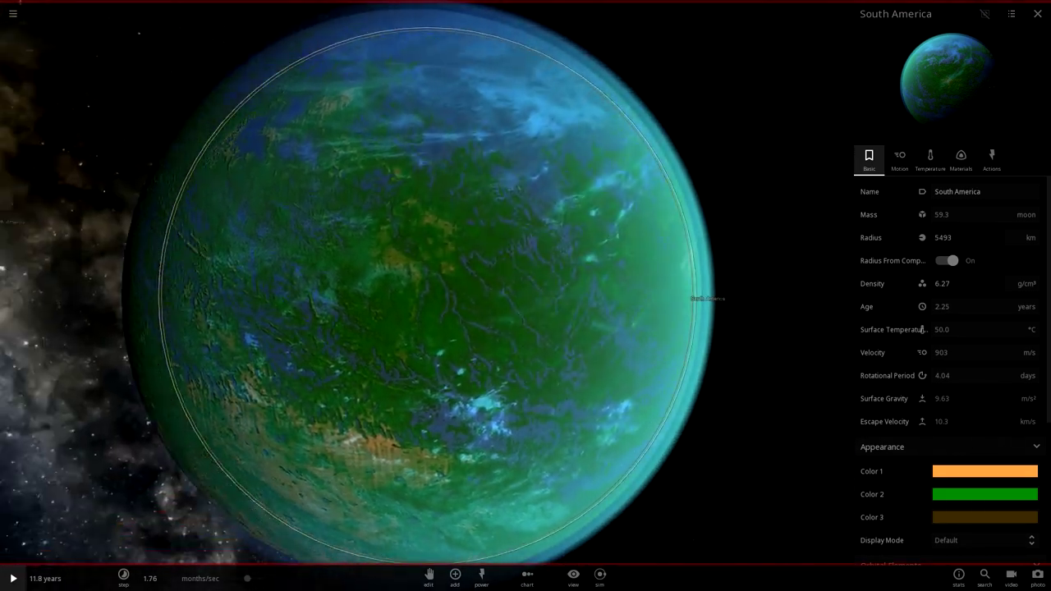
# Focus on Europe, run the simulation briefly with the properties closed, and pause it.
pyautogui.scroll(-5, 427, 297)
pyautogui.scroll(-12, 427, 297)
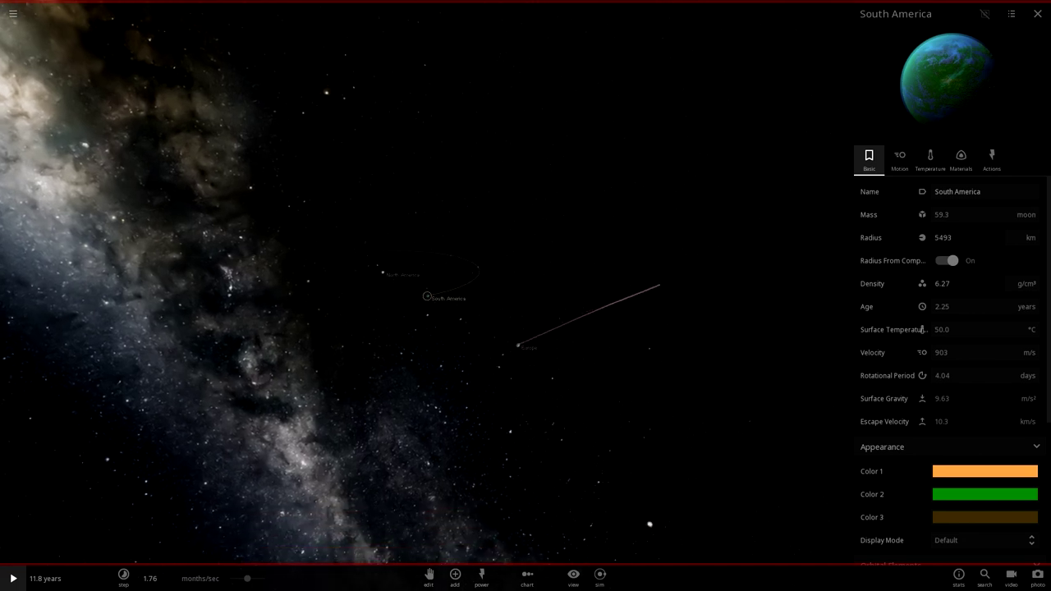
pyautogui.doubleClick(518, 346)
pyautogui.press('space')
pyautogui.press('Escape')
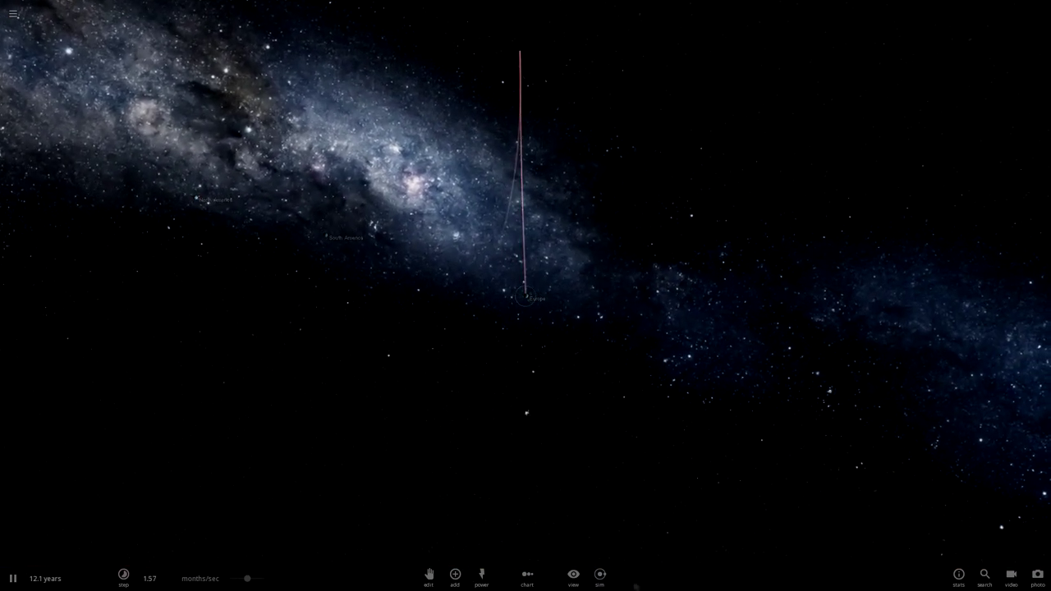
pyautogui.press('space')
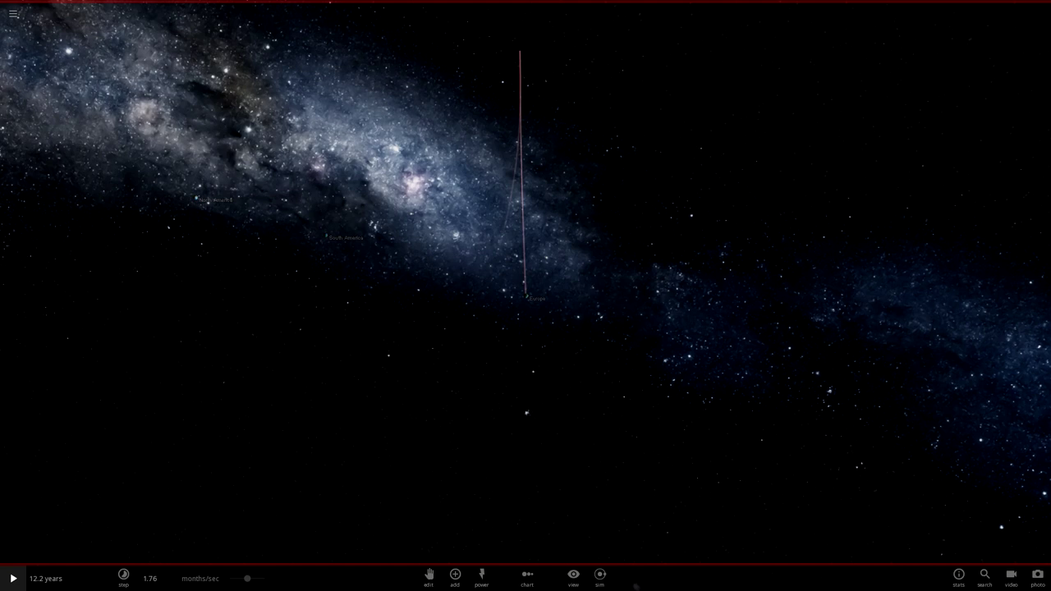
# Add the saved Titan Earth 2.0 (Australia) planet in orbit around Europe.
pyautogui.click(455, 578)
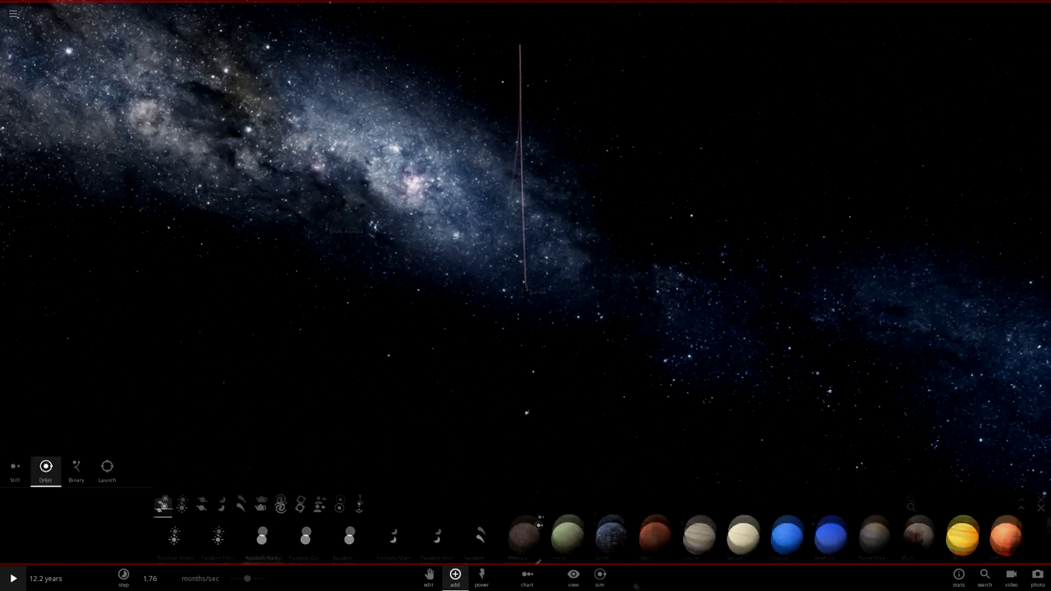
pyautogui.scroll(-10, 700, 530)
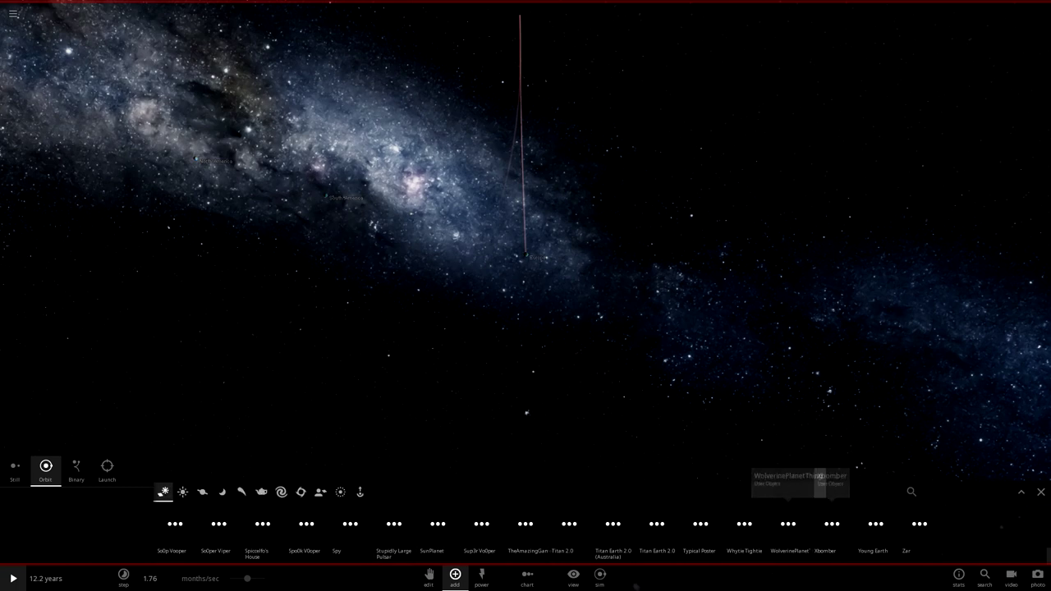
pyautogui.click(612, 526)
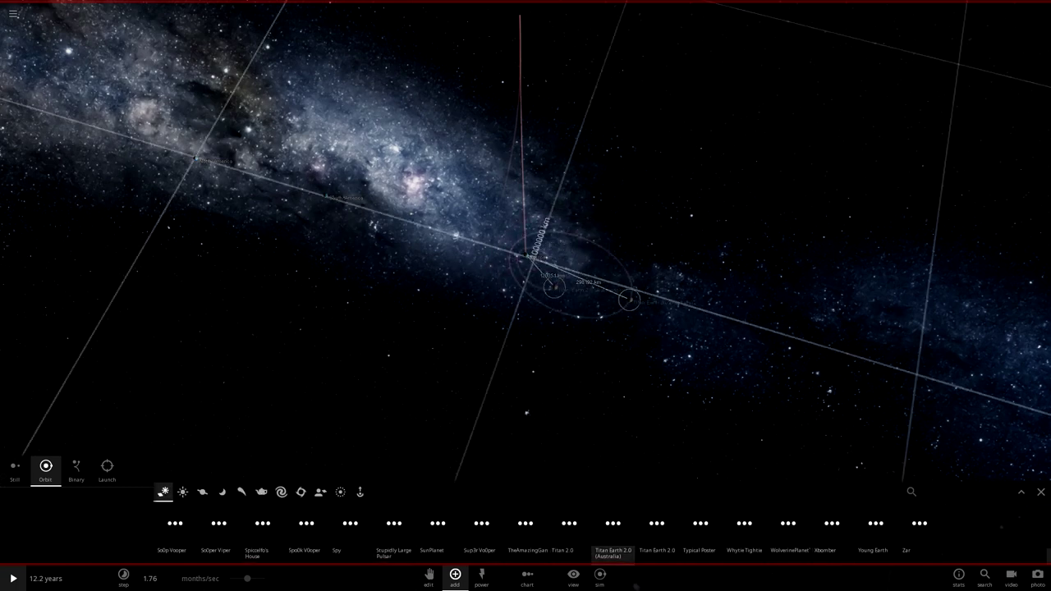
pyautogui.press('space')
pyautogui.press('space')
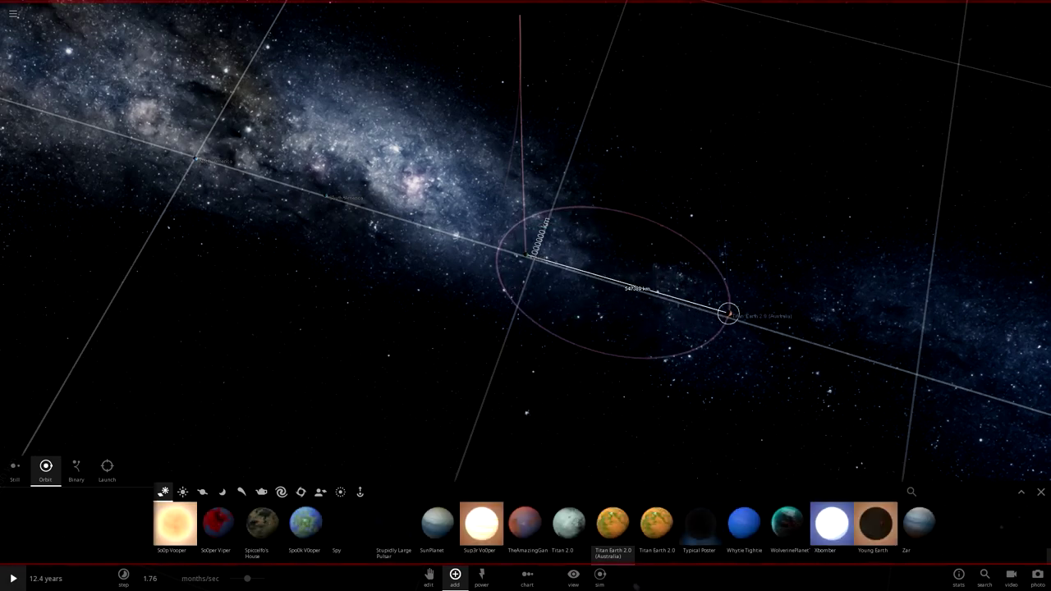
pyautogui.click(729, 317)
pyautogui.press('Escape')
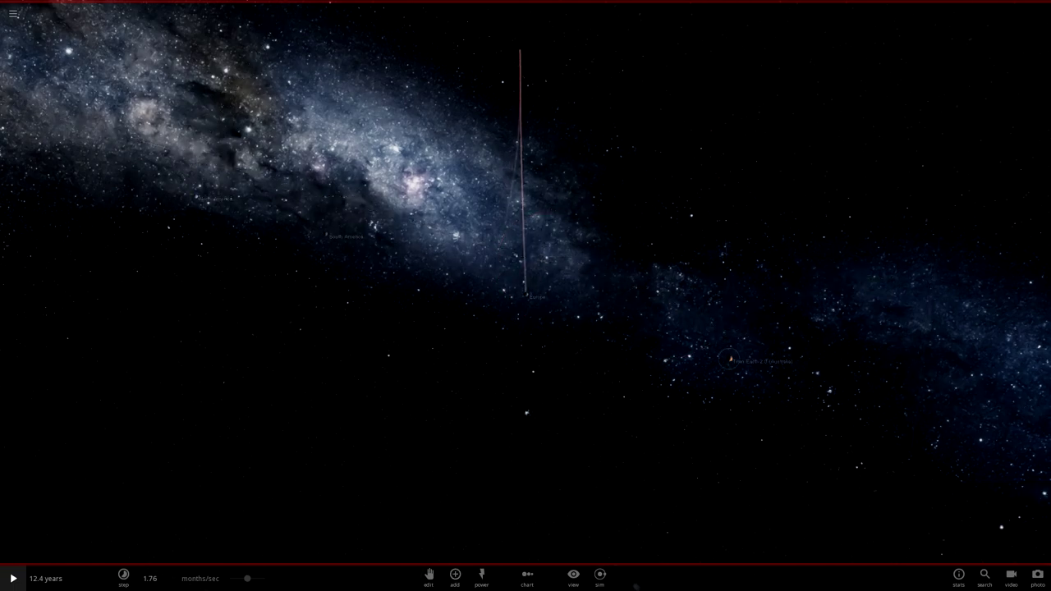
# Open the properties of Titan Earth 2.0 (Australia) and switch its mass unit to moon.
pyautogui.click(729, 360)
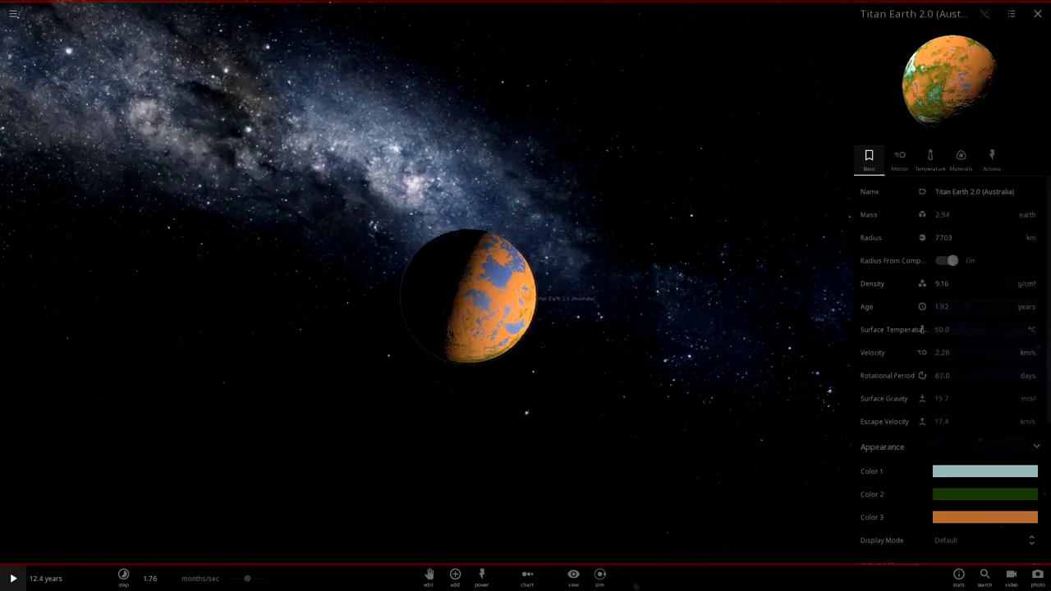
pyautogui.moveTo(729, 359); pyautogui.dragTo(566, 267)
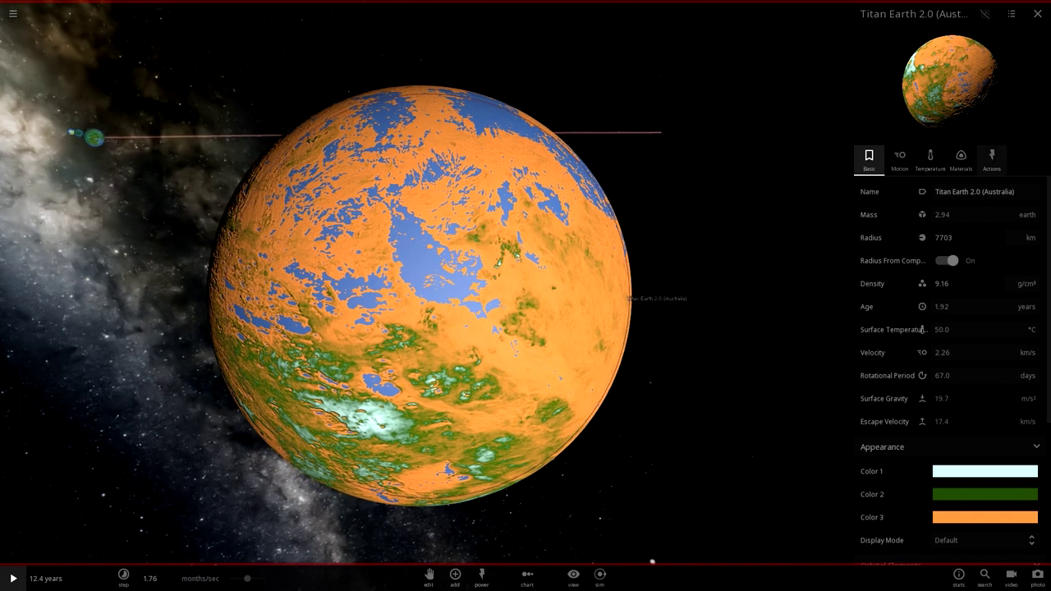
pyautogui.click(1026, 215)
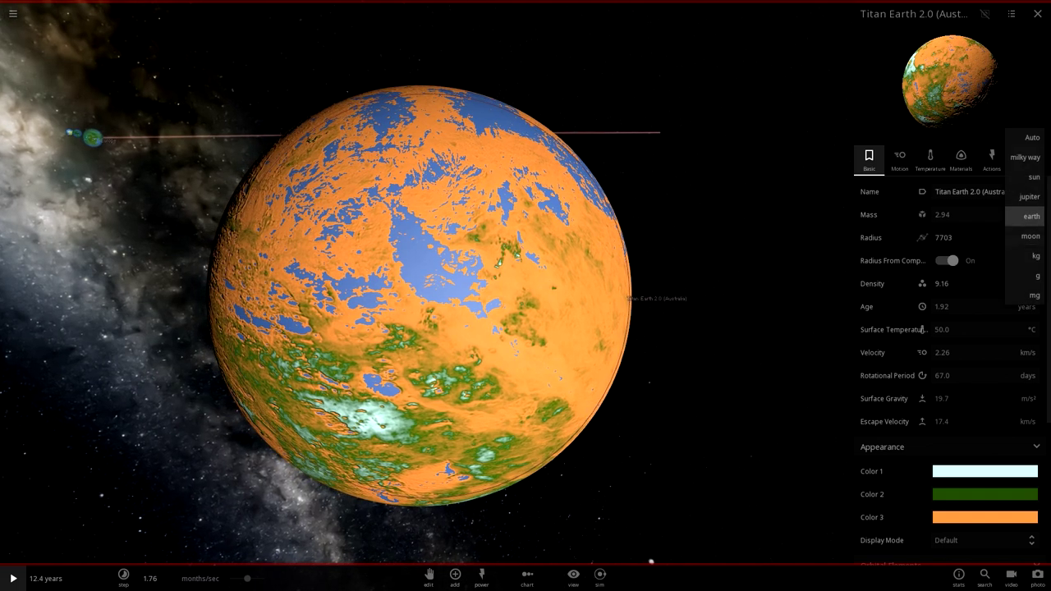
pyautogui.click(1030, 236)
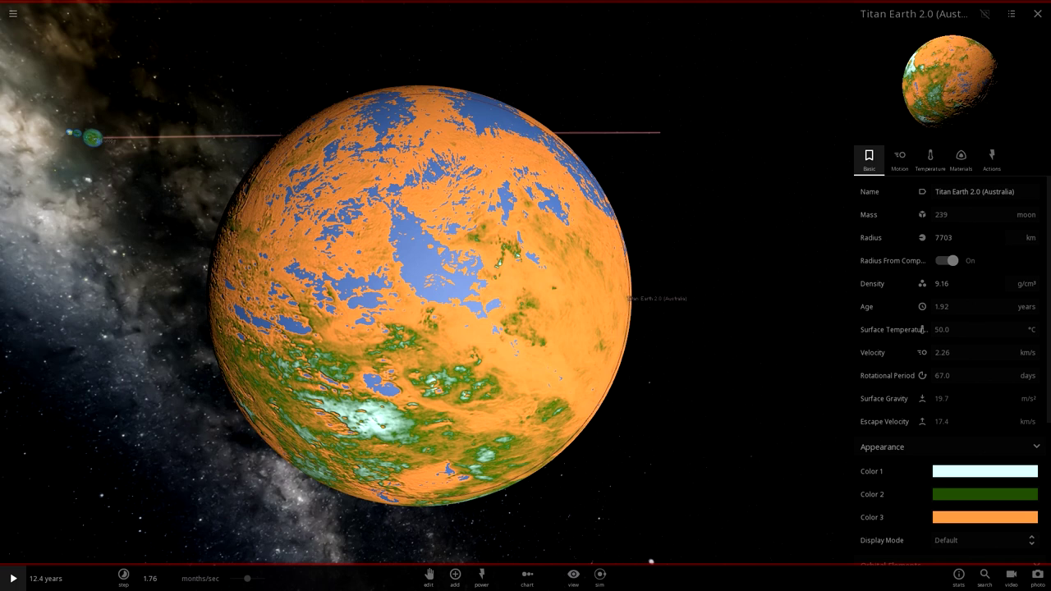
# Set the surface pressure of Titan Earth 2.0 (Australia) to 1 atm and return to its basic properties.
pyautogui.click(931, 160)
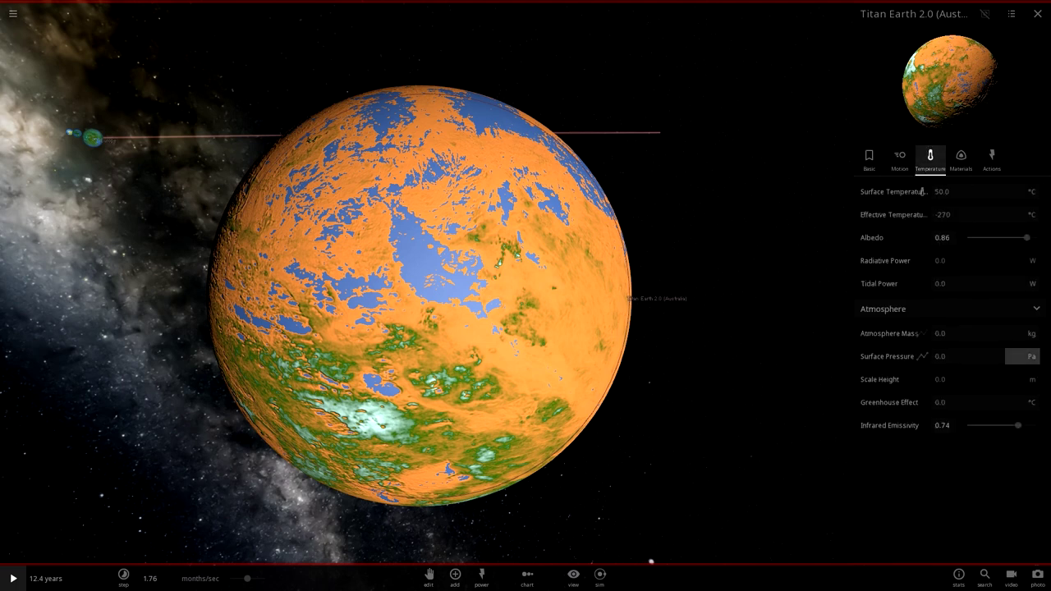
pyautogui.click(1027, 357)
pyautogui.click(1027, 259)
pyautogui.press('Return')
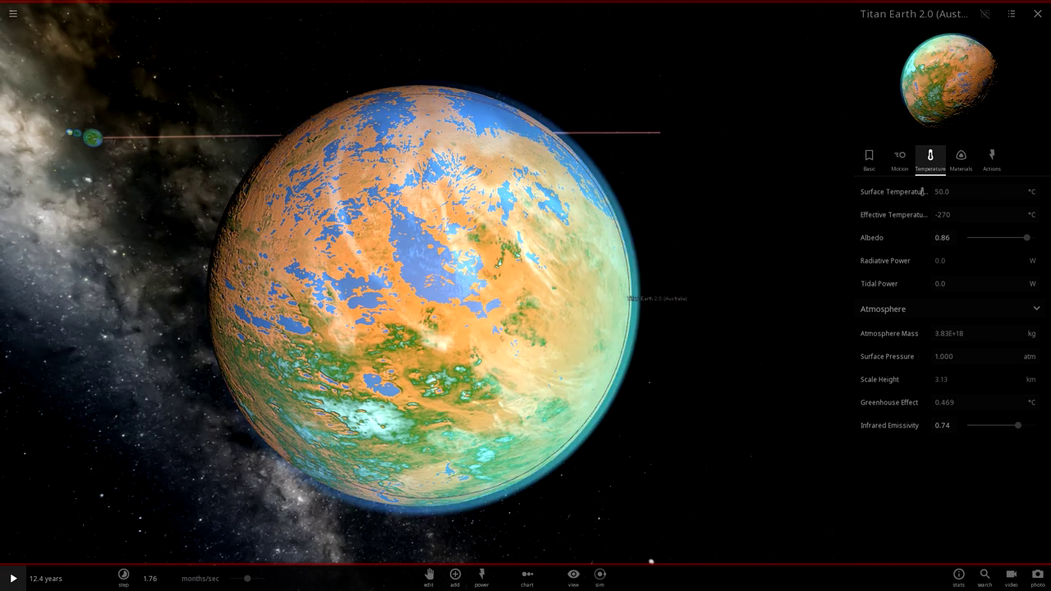
pyautogui.click(868, 157)
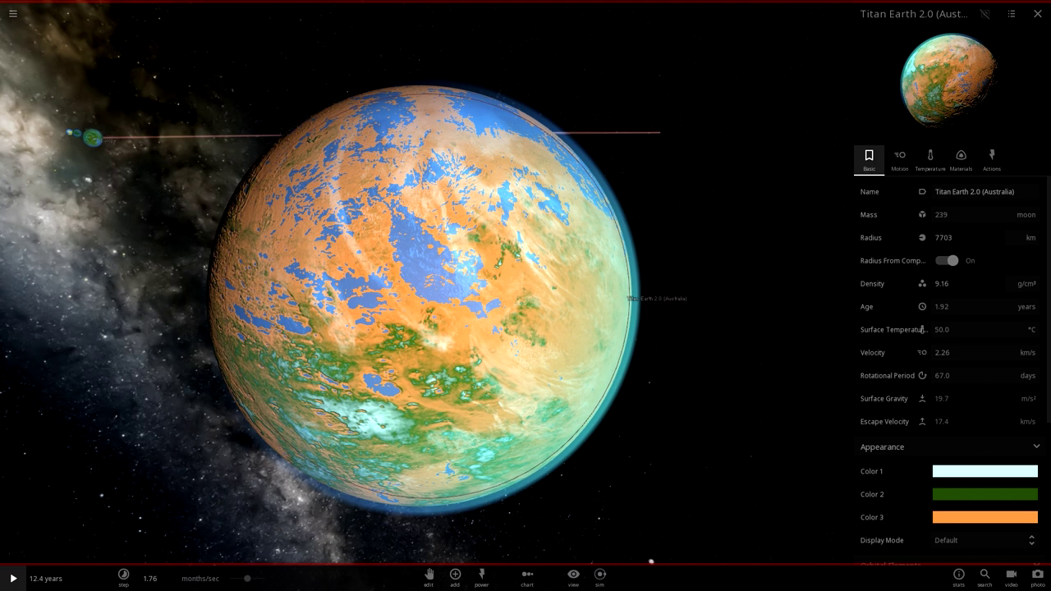
# Rename the selected planet to Australia and set its mass to 45 moon masses.
pyautogui.press('BackSpace')
pyautogui.click(967, 215)
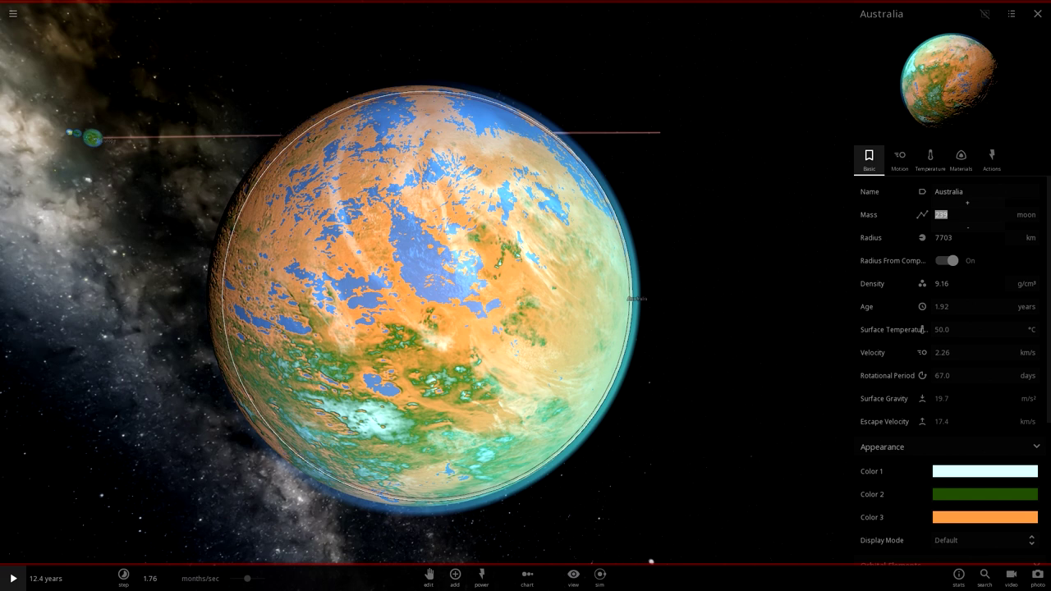
pyautogui.write('40')
pyautogui.press('Return')
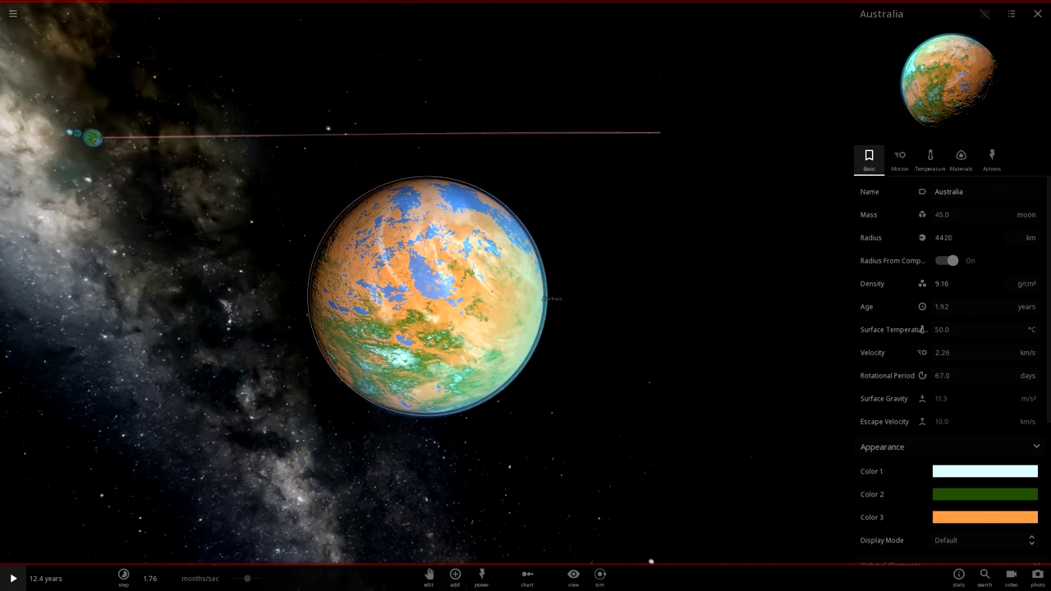
pyautogui.press('Escape')
pyautogui.scroll(-10, 526, 296)
pyautogui.moveTo(525, 295); pyautogui.dragTo(510, 477)
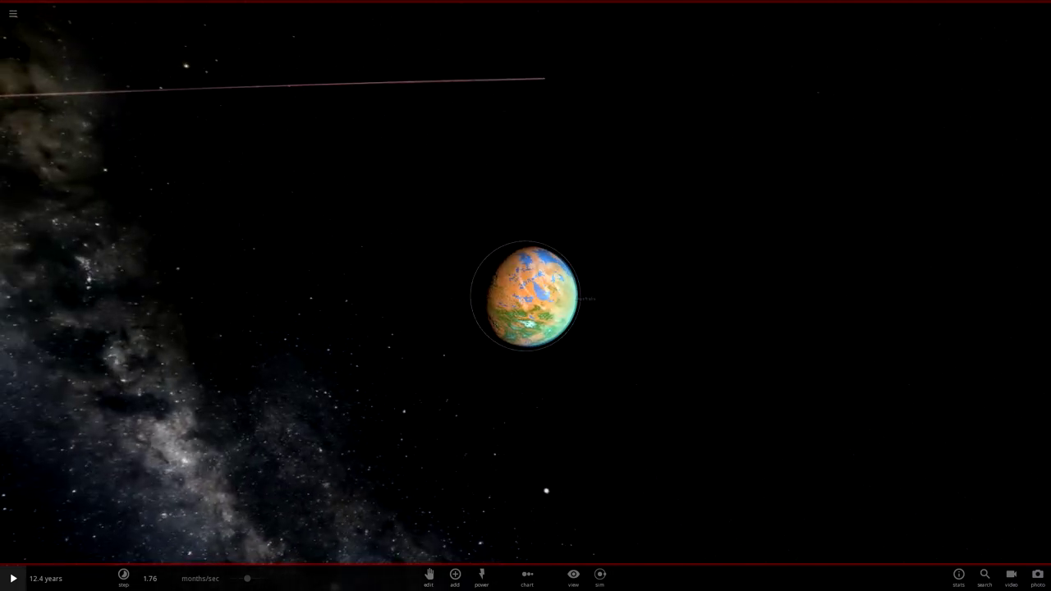
# Open the library of objects to add and review Australia's basic and motion properties.
pyautogui.click(455, 574)
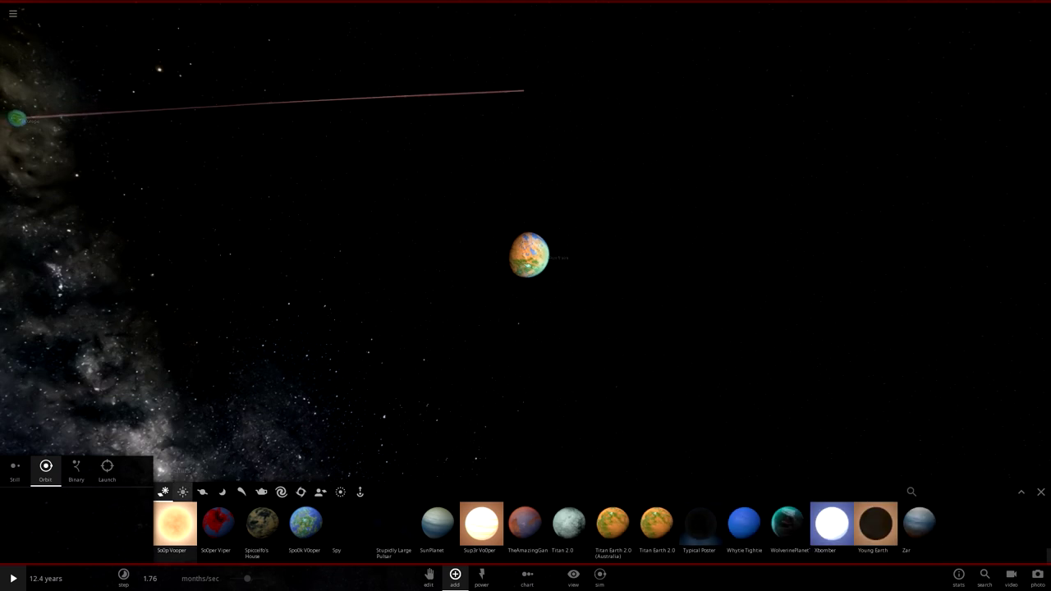
pyautogui.click(529, 254)
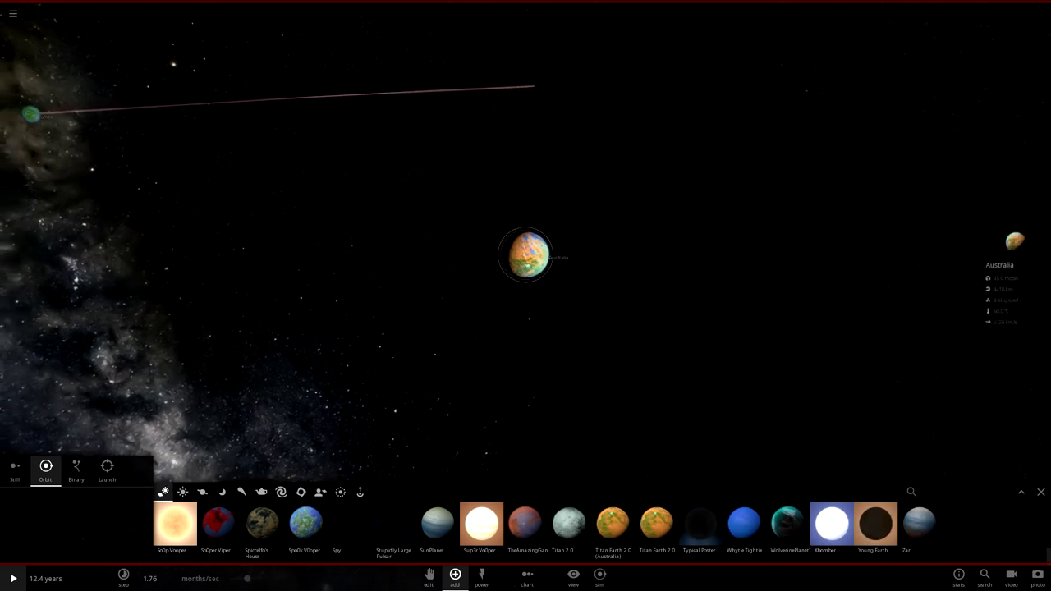
pyautogui.click(1003, 279)
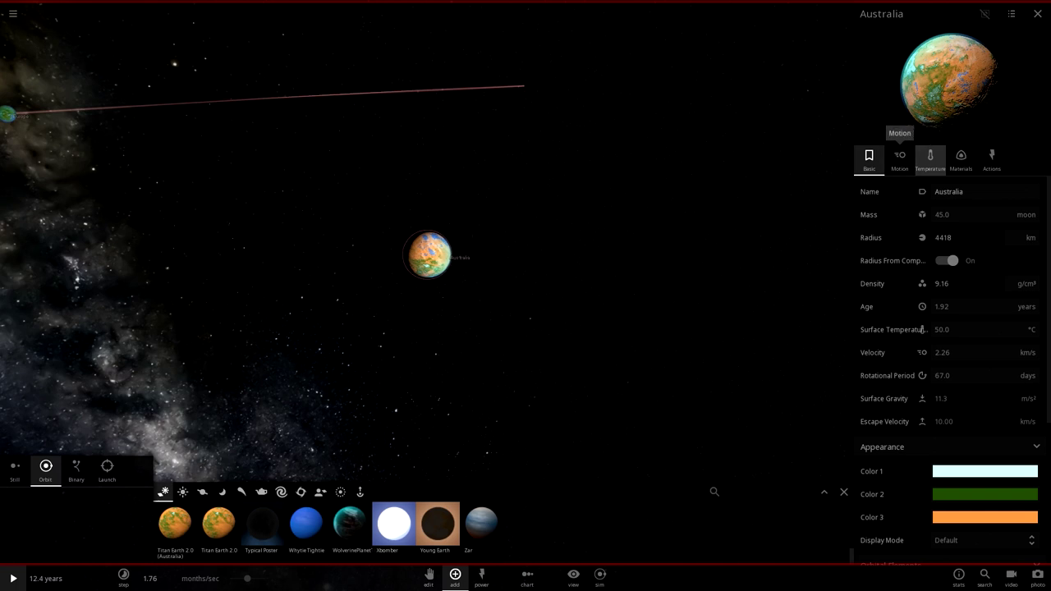
pyautogui.click(900, 158)
pyautogui.click(1038, 13)
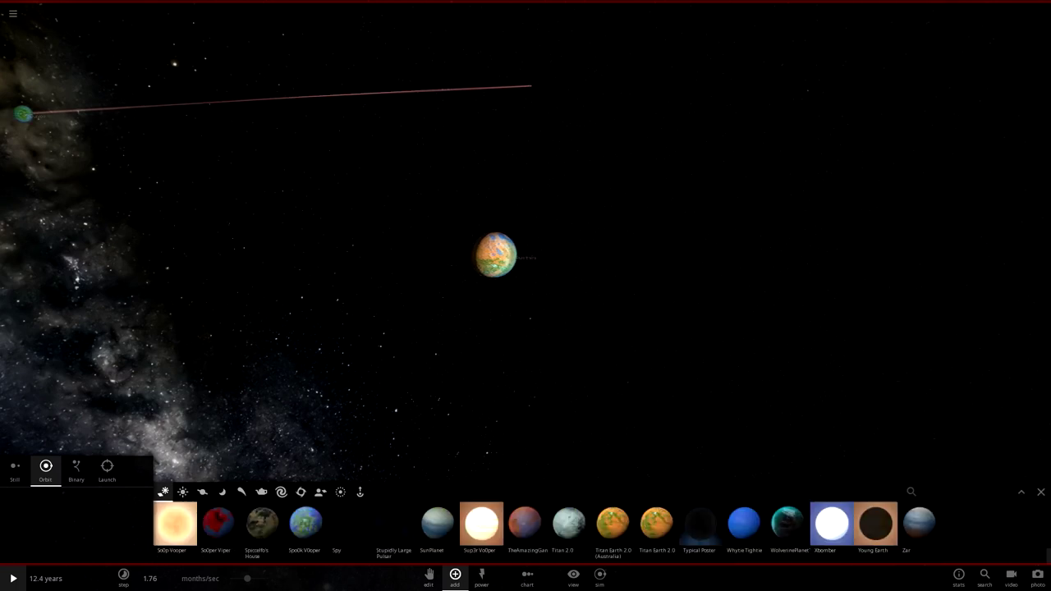
# Place a random rocky planet in orbit around Australia and run the simulation.
pyautogui.scroll(-5, 525, 254)
pyautogui.click(202, 492)
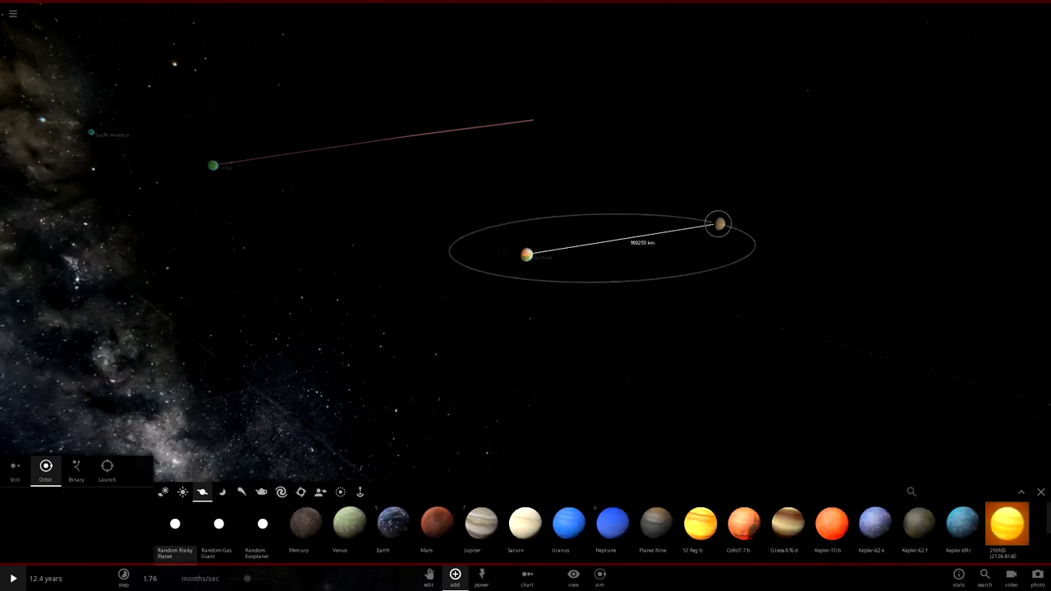
pyautogui.moveTo(720, 223); pyautogui.dragTo(537, 366)
pyautogui.scroll(-3, 535, 358)
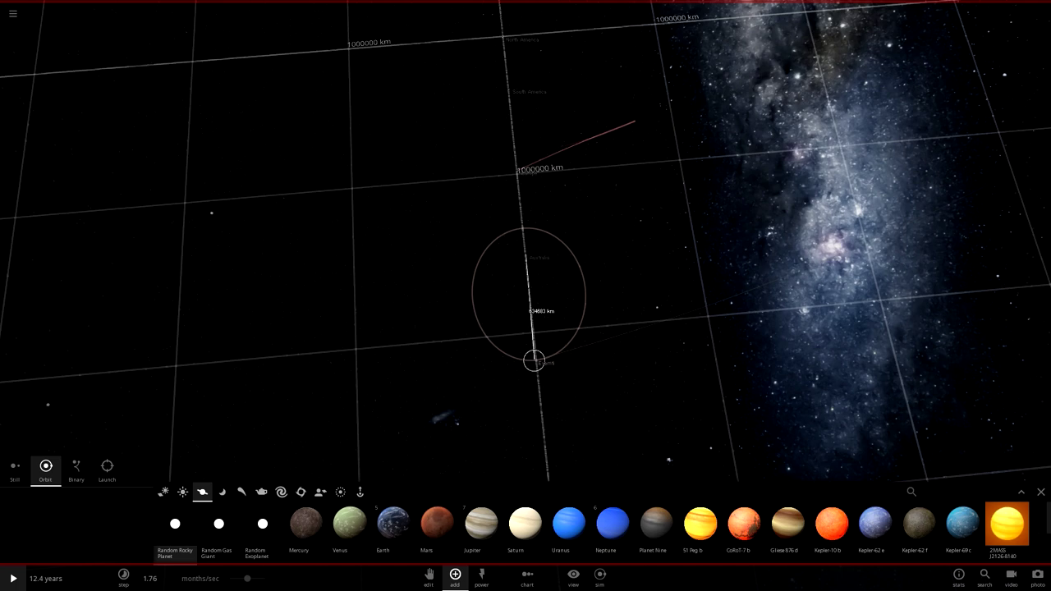
pyautogui.click(535, 361)
pyautogui.press('space')
pyautogui.scroll(-5, 592, 302)
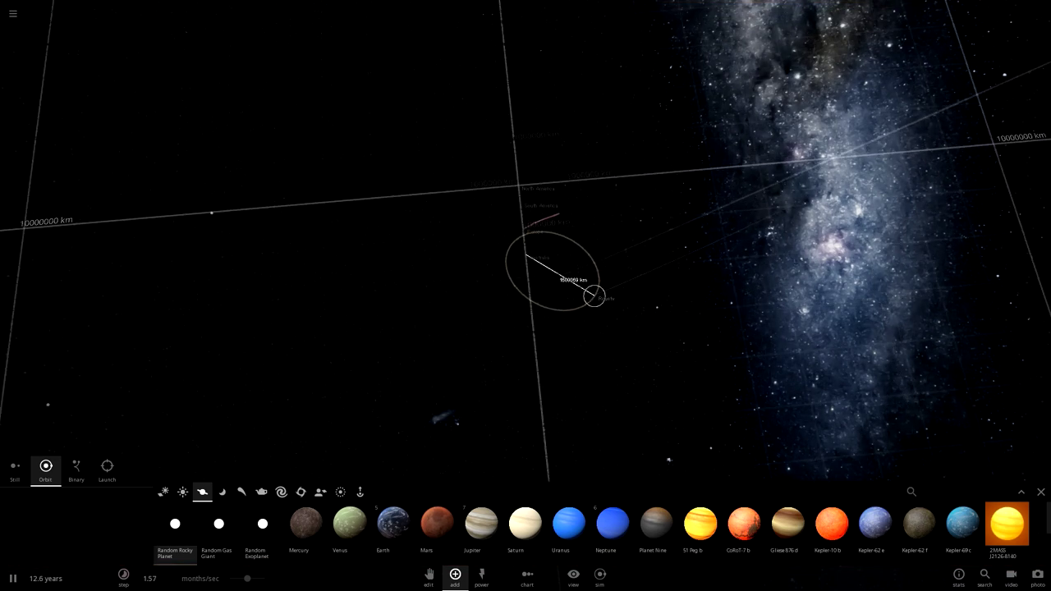
pyautogui.press('Escape')
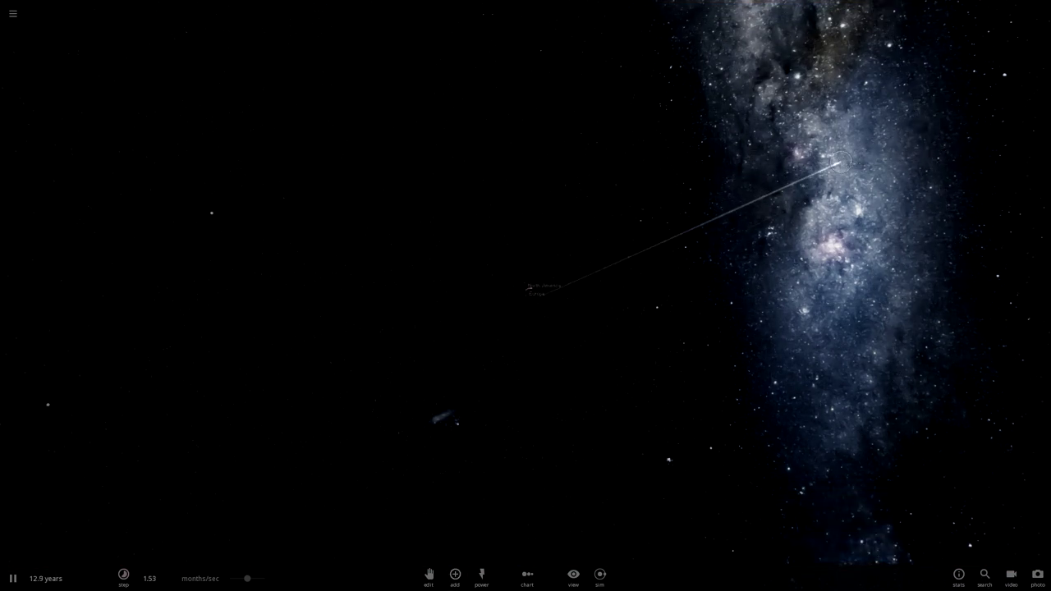
# Inspect the space around Australia while pausing and briefly resuming the simulation.
pyautogui.scroll(15, 526, 296)
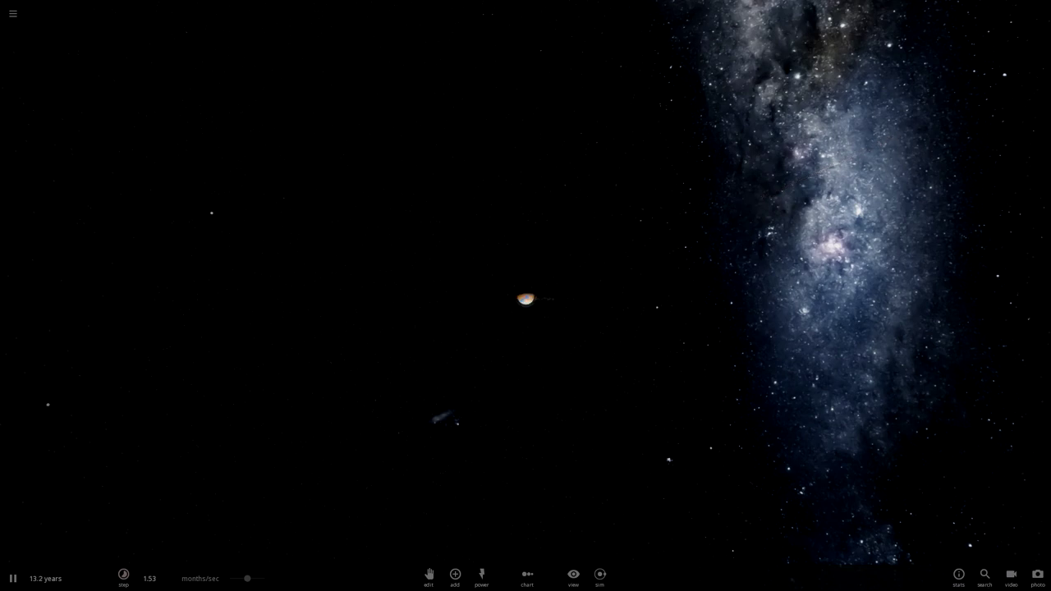
pyautogui.press('space')
pyautogui.moveTo(525, 246); pyautogui.dragTo(534, 394)
pyautogui.scroll(-5, 525, 296)
pyautogui.press('space')
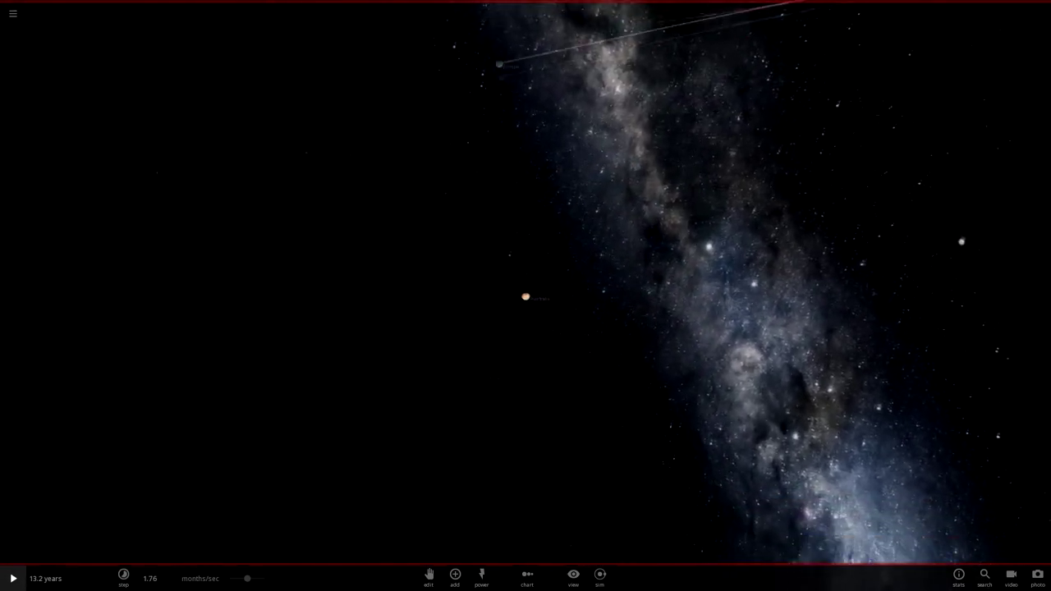
pyautogui.press('space')
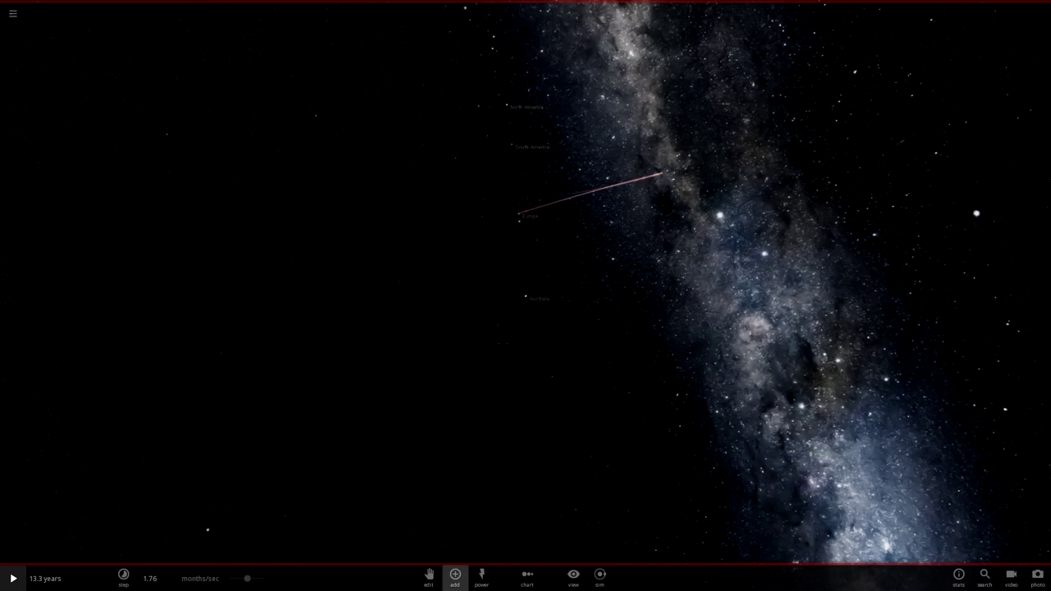
# Place a random rocky planet in orbit about 560,000 km from Australia and focus on it.
pyautogui.click(455, 574)
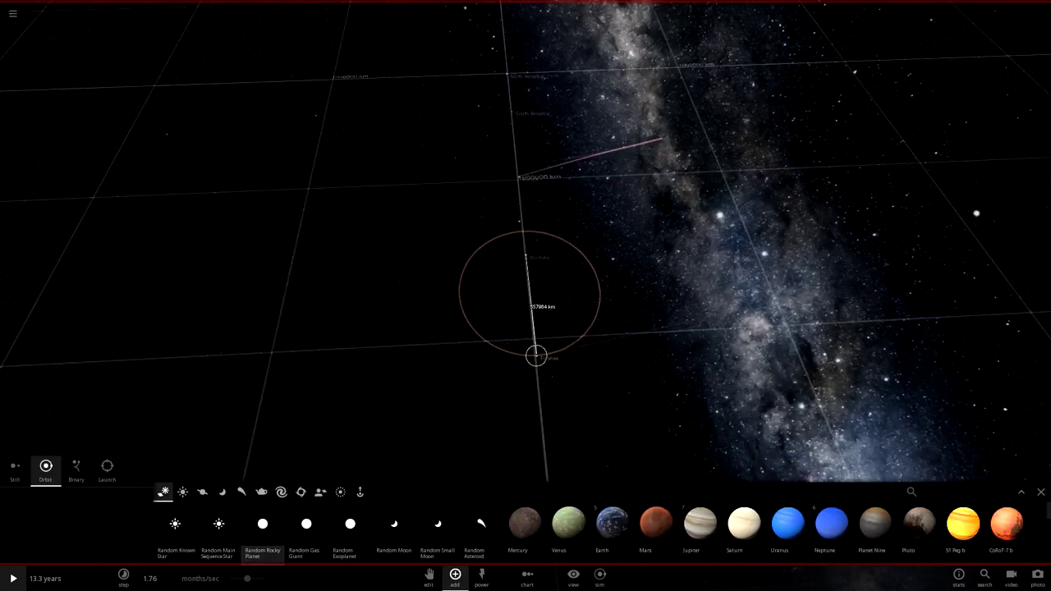
pyautogui.click(536, 358)
pyautogui.click(1041, 492)
pyautogui.doubleClick(536, 401)
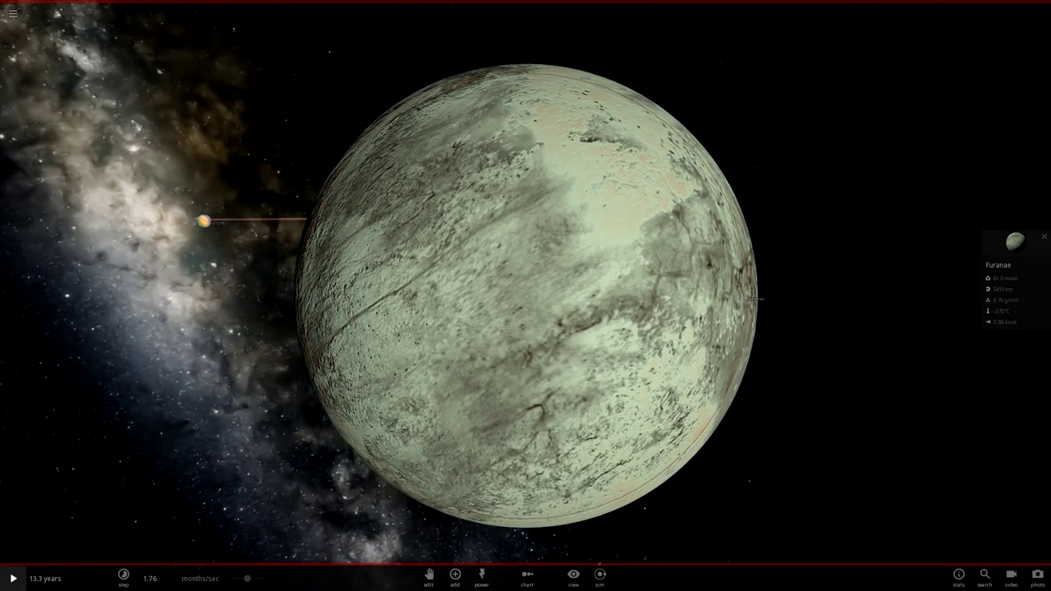
# Examine the new rocky planet's motion and basic properties and view its surface from several angles.
pyautogui.click(1015, 243)
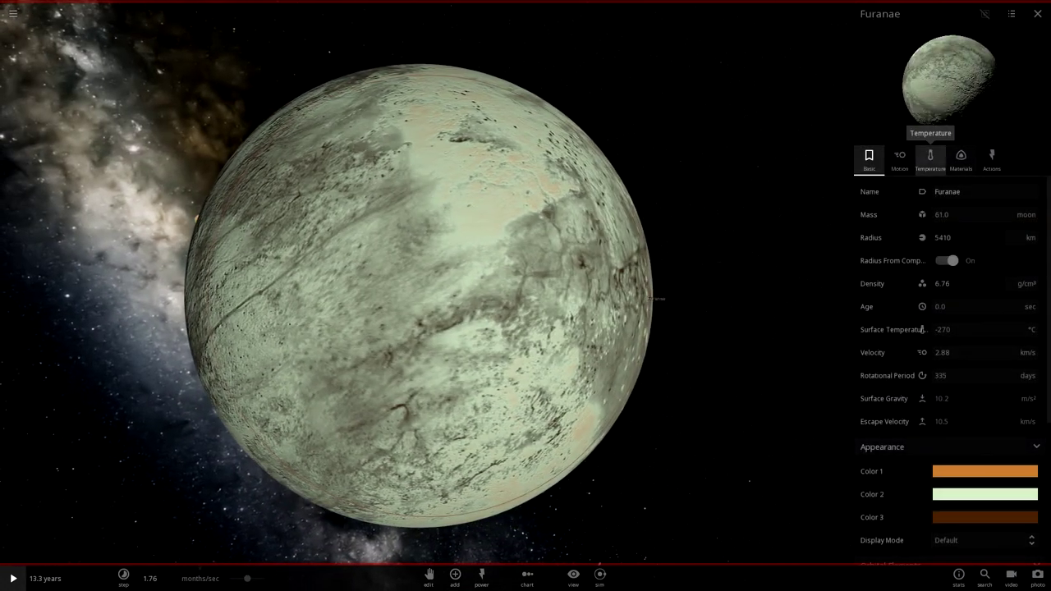
pyautogui.click(900, 160)
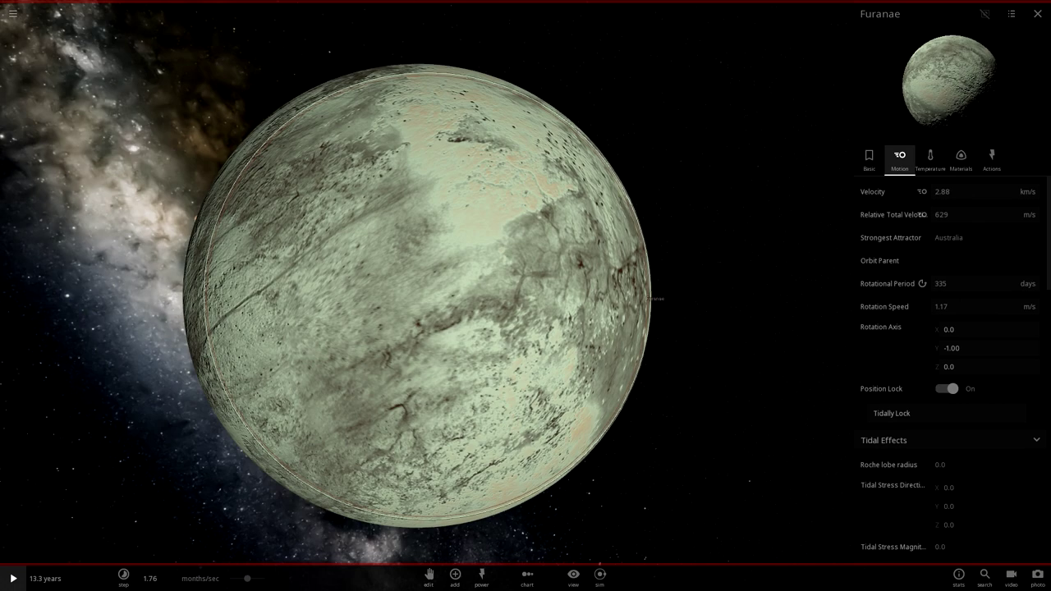
pyautogui.moveTo(526, 296); pyautogui.dragTo(402, 361)
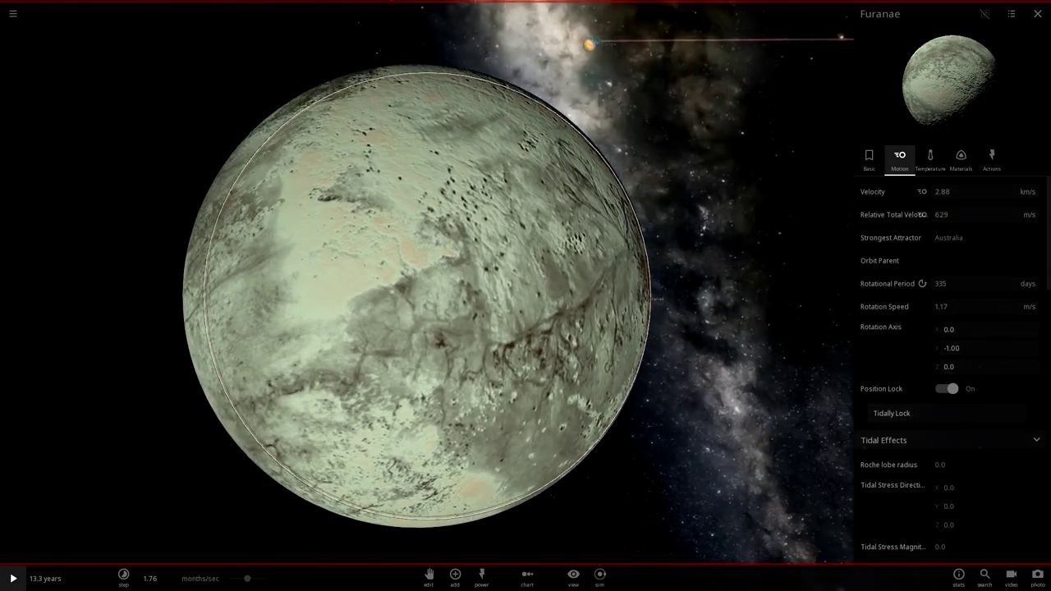
pyautogui.scroll(-3, 951, 370)
pyautogui.click(868, 160)
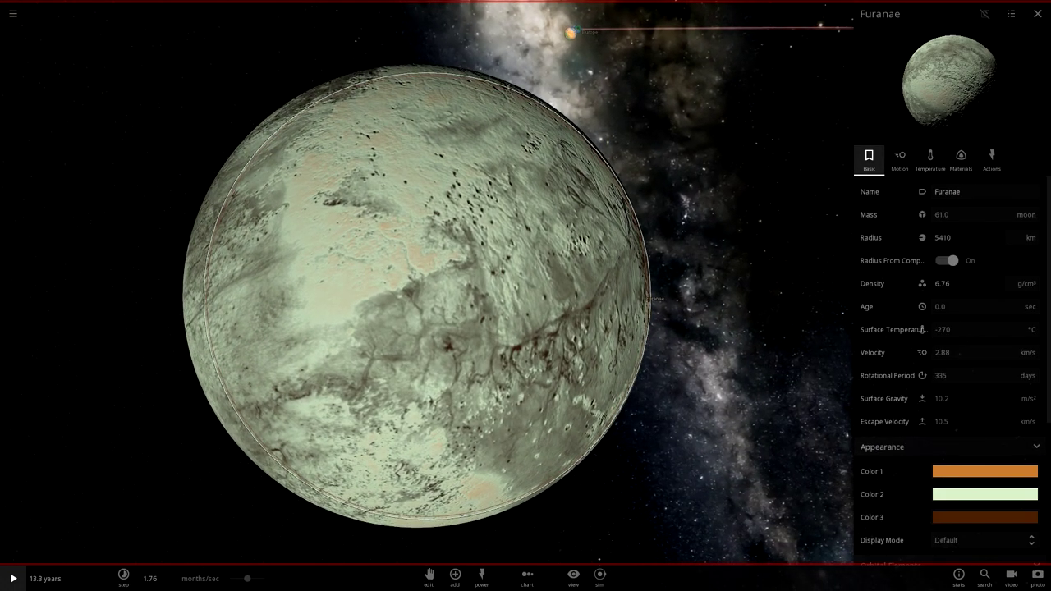
pyautogui.moveTo(493, 312); pyautogui.dragTo(558, 262)
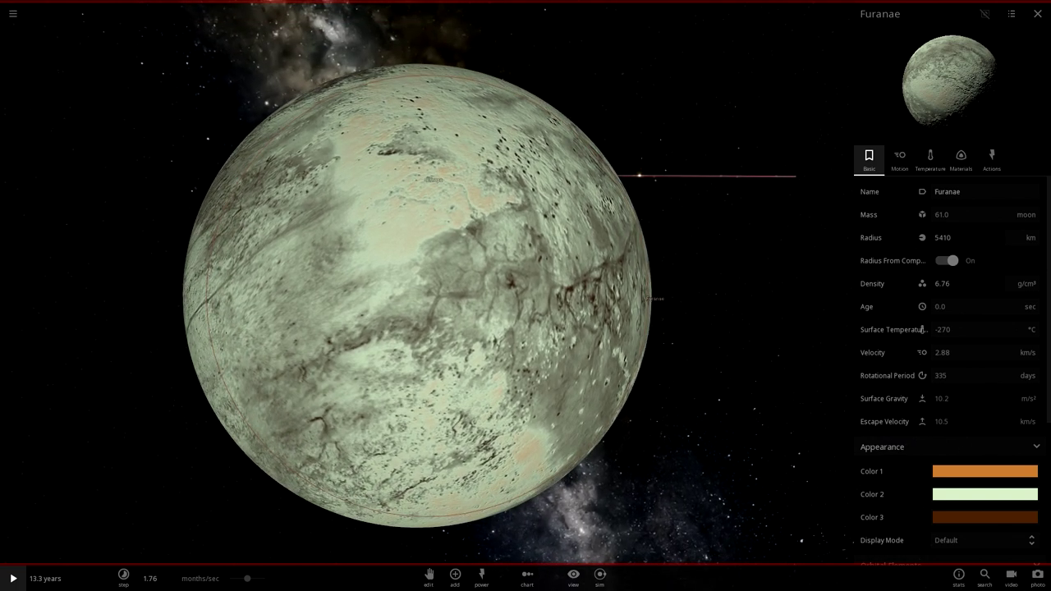
# Recolour Furanae's surface with pale yellow as Color 1 and green as Color 2.
pyautogui.click(971, 472)
pyautogui.moveTo(913, 532); pyautogui.dragTo(925, 511)
pyautogui.click(1038, 14)
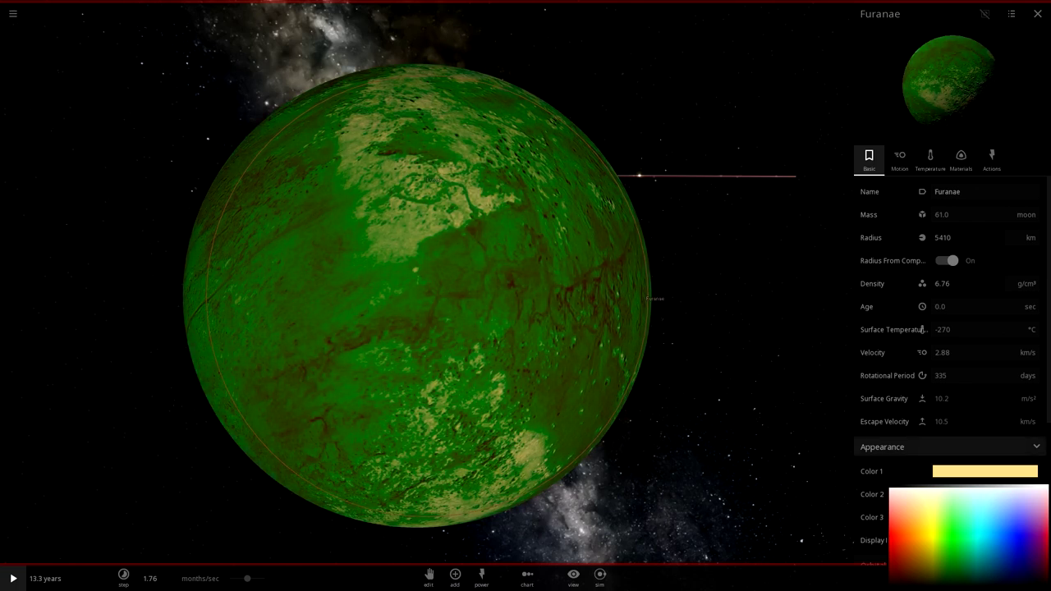
pyautogui.click(985, 471)
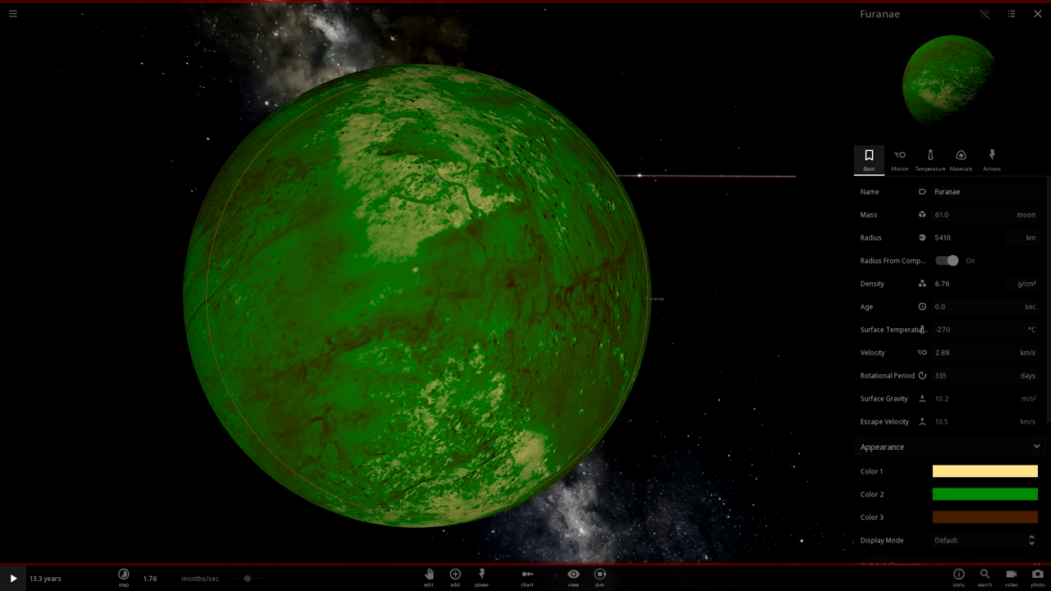
# Set Furanae's Color 3 to a light peach tone.
pyautogui.click(984, 517)
pyautogui.moveTo(920, 518); pyautogui.dragTo(908, 520)
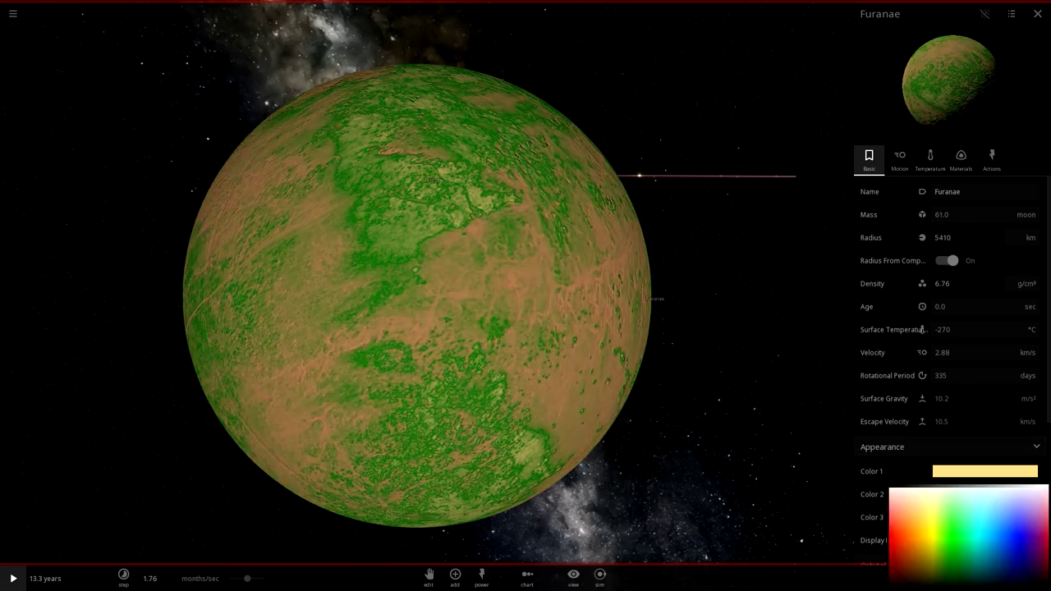
pyautogui.moveTo(907, 519)
pyautogui.mouseDown()
pyautogui.moveTo(920, 543)
pyautogui.moveTo(1028, 527)
pyautogui.moveTo(903, 517)
pyautogui.mouseUp()
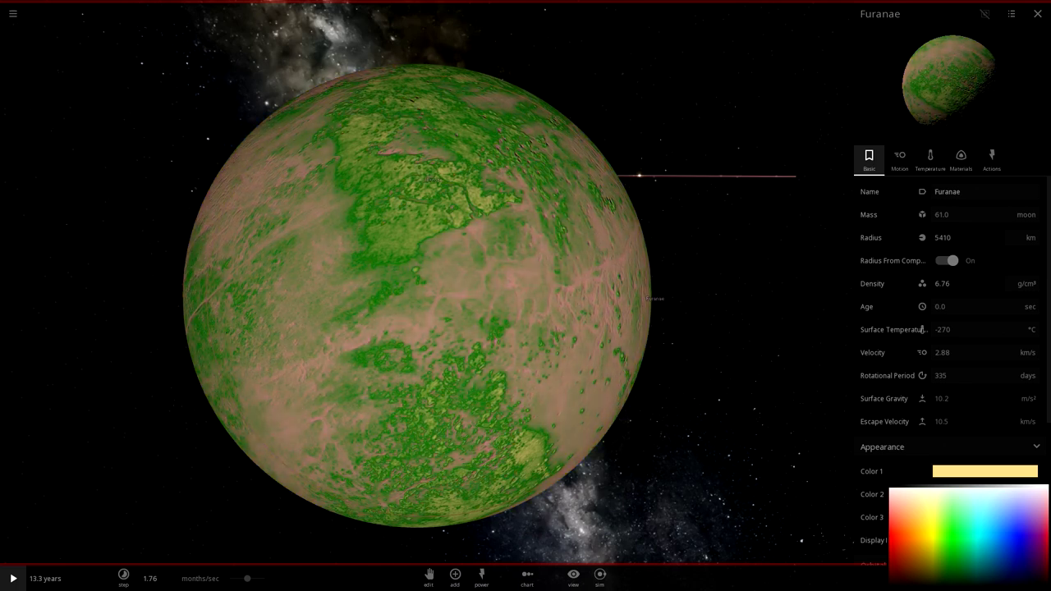
pyautogui.click(764, 369)
pyautogui.moveTo(625, 328); pyautogui.dragTo(521, 349)
pyautogui.click(522, 349)
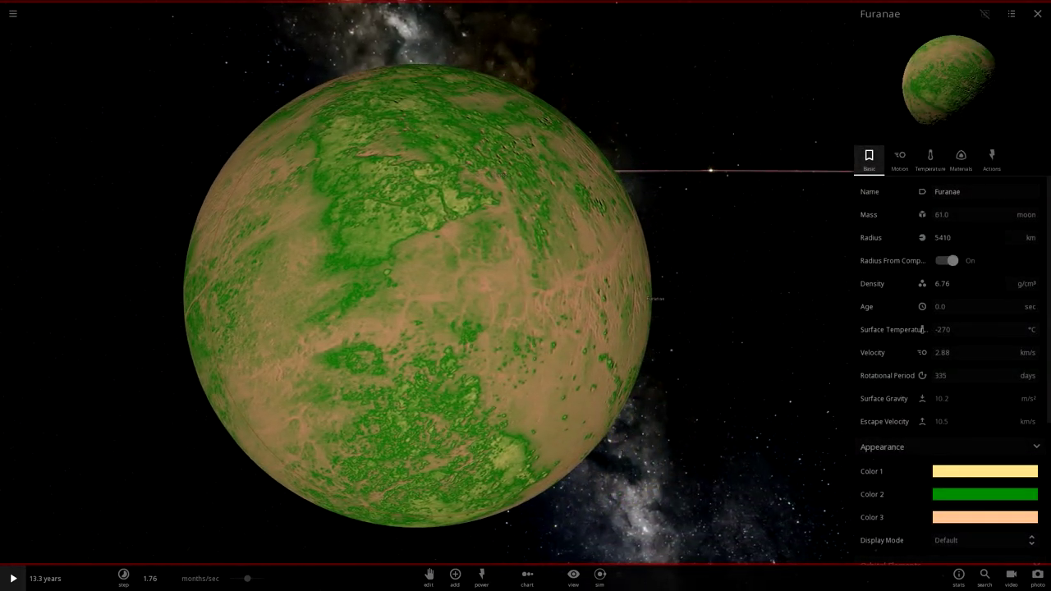
# Raise the water content of Furanae to 0.002 %.
pyautogui.click(960, 160)
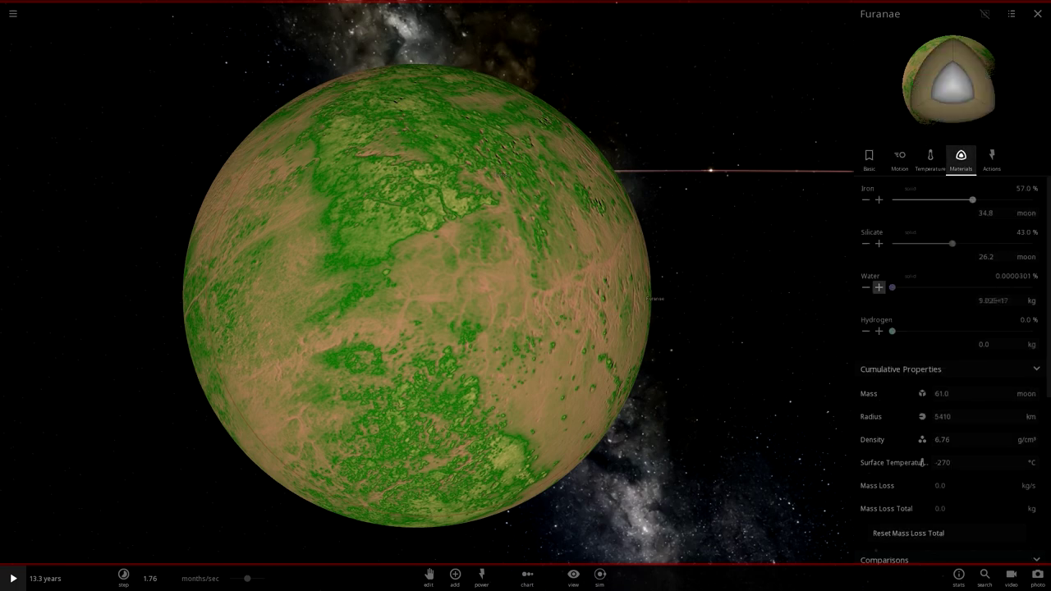
pyautogui.click(878, 287)
pyautogui.click(878, 287)
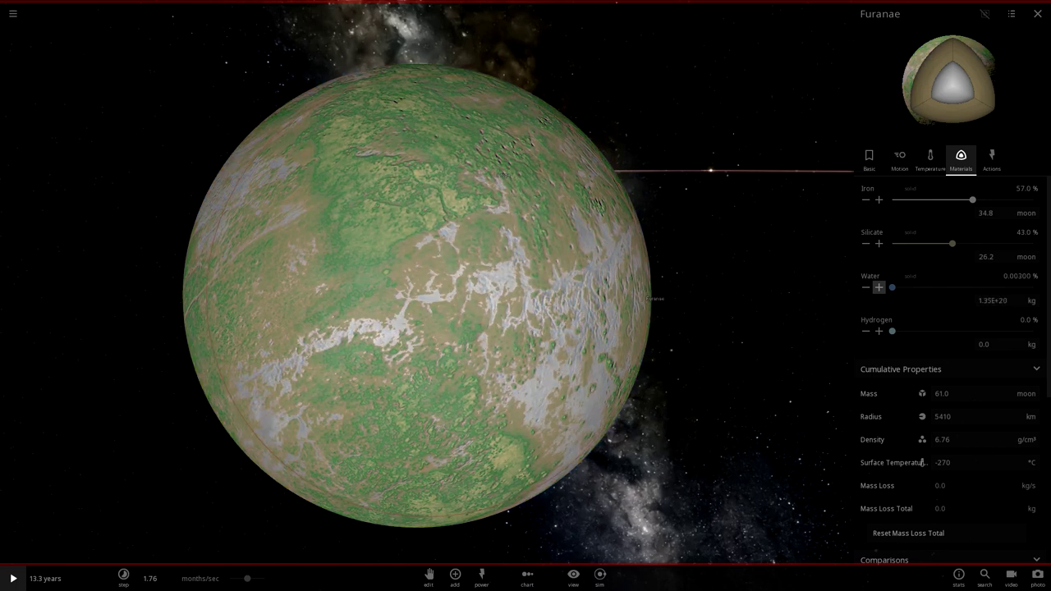
pyautogui.click(866, 288)
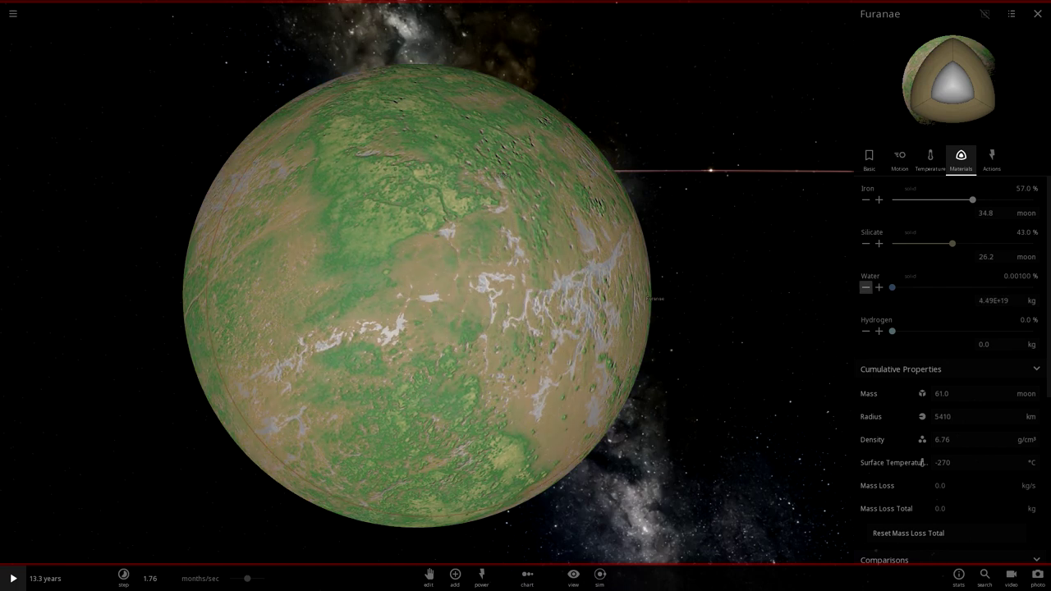
pyautogui.click(879, 287)
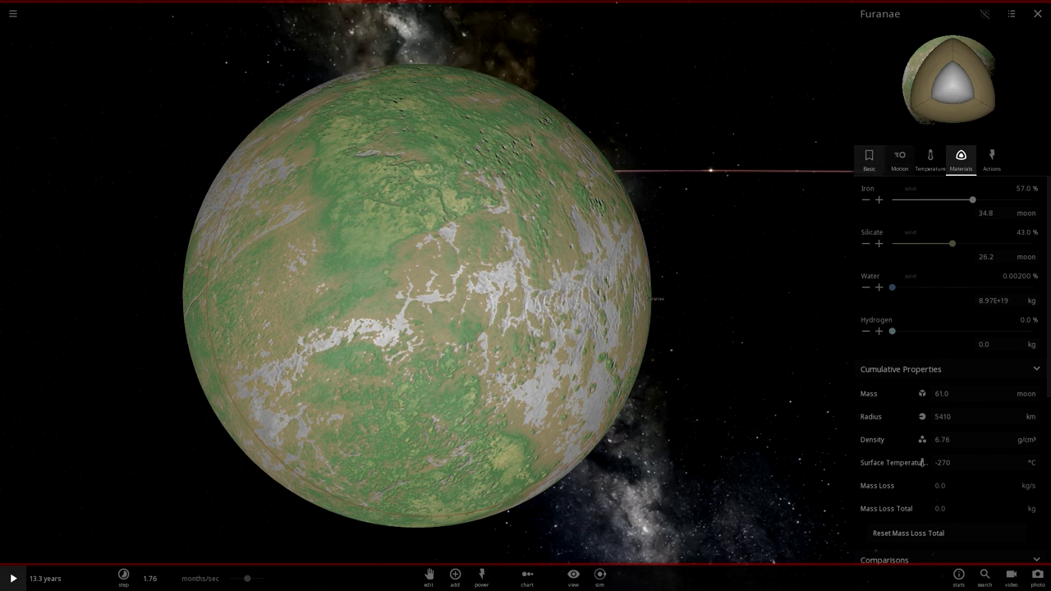
# Set Furanae's surface temperature to 50 °C and its atmospheric surface pressure to 1 atm.
pyautogui.click(868, 159)
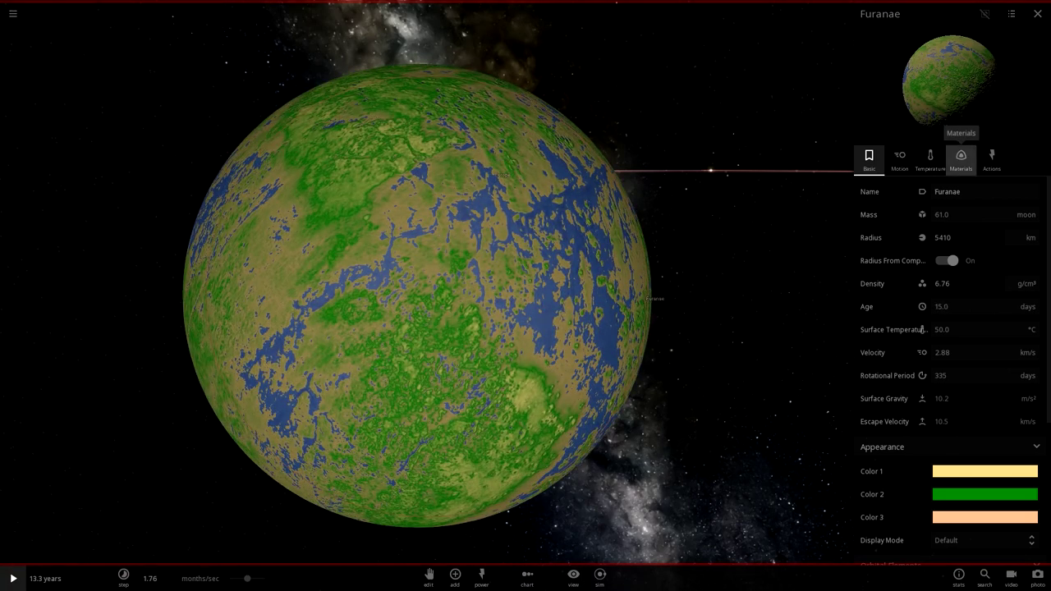
pyautogui.click(930, 158)
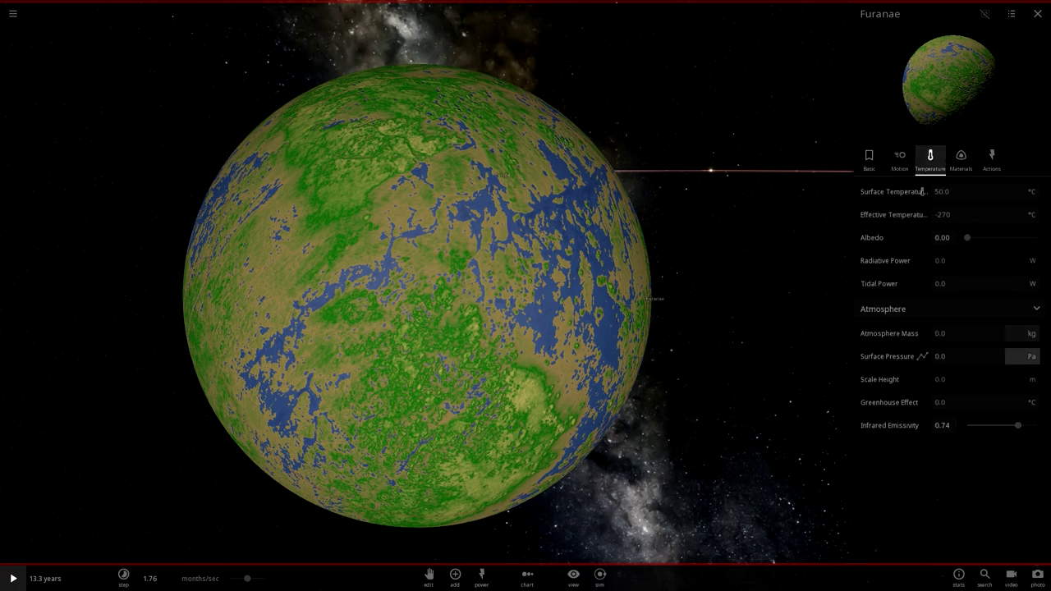
pyautogui.click(1025, 333)
pyautogui.click(1033, 357)
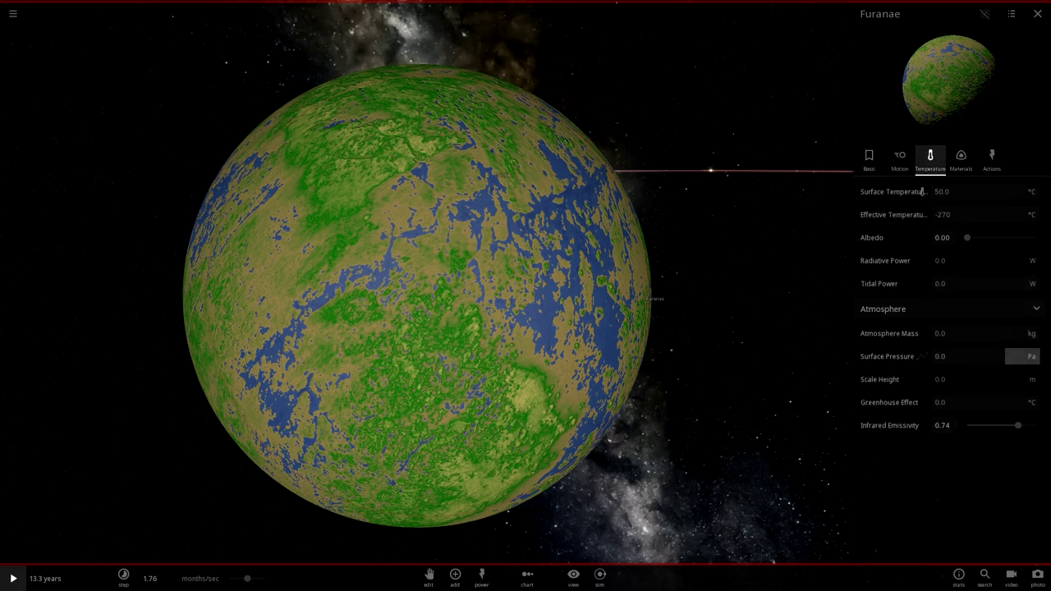
pyautogui.click(1034, 259)
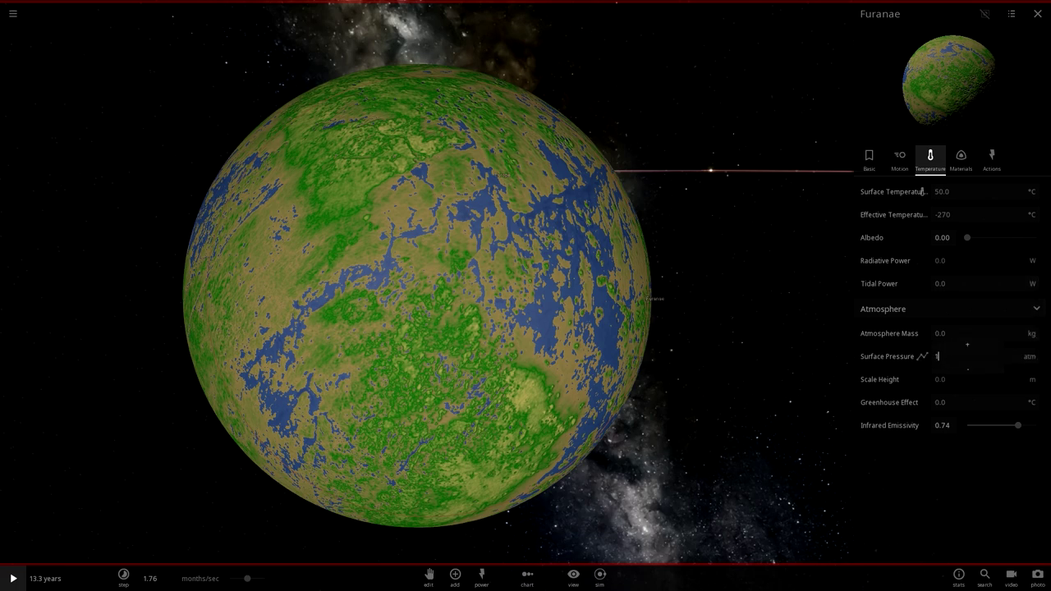
pyautogui.press('Return')
pyautogui.scroll(-12, 427, 296)
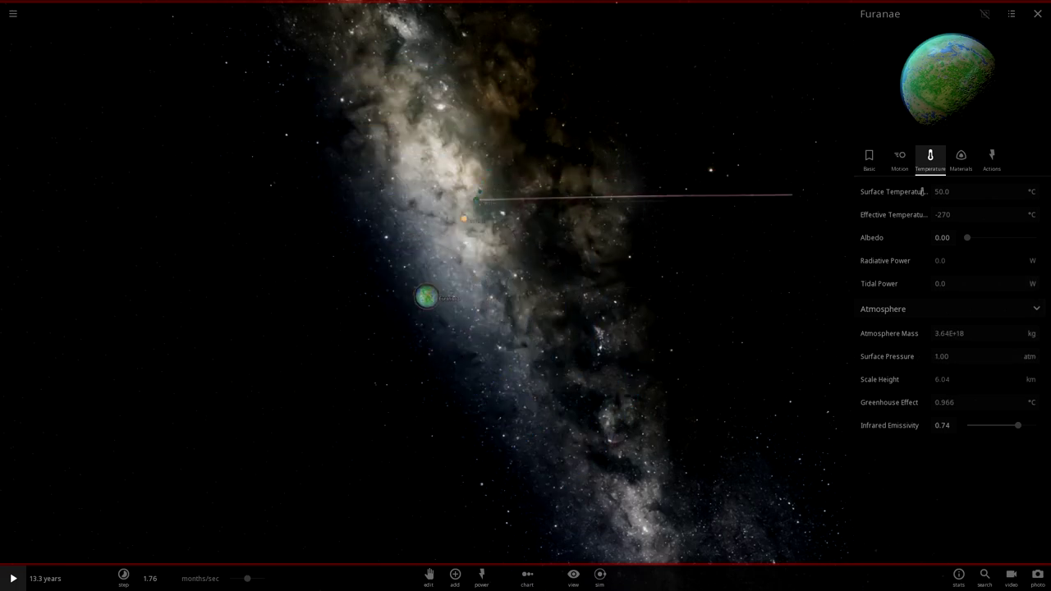
# Lower the water content of Furanae to 0.001 %.
pyautogui.moveTo(394, 345); pyautogui.dragTo(526, 271)
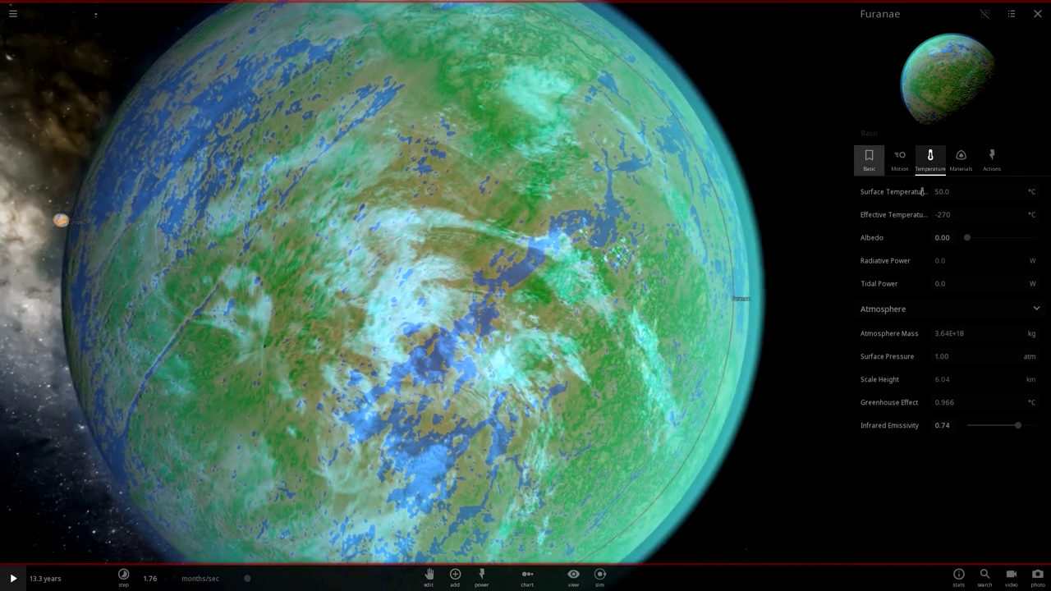
pyautogui.click(869, 160)
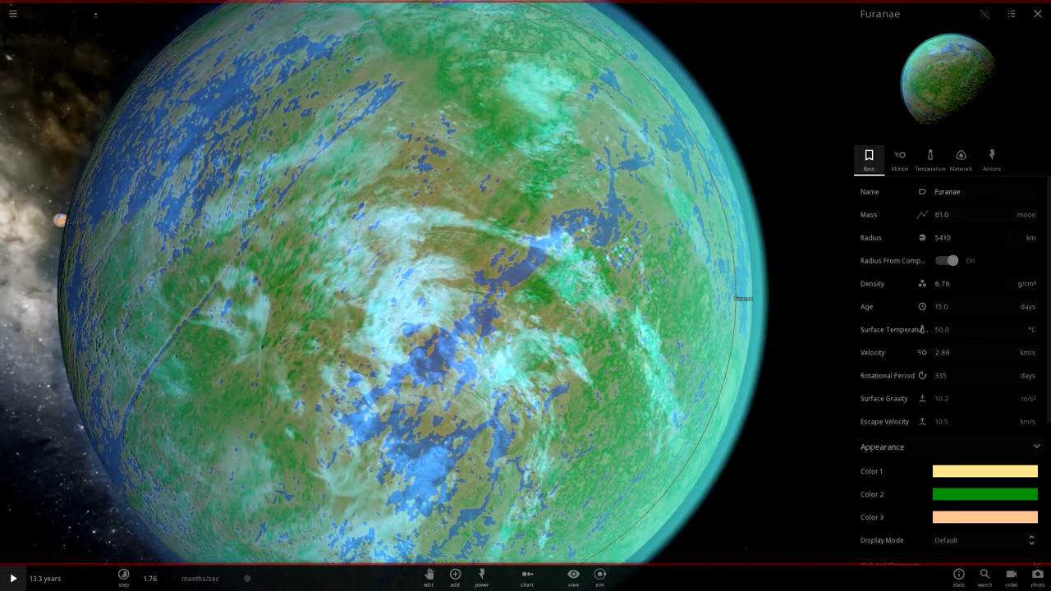
pyautogui.click(961, 159)
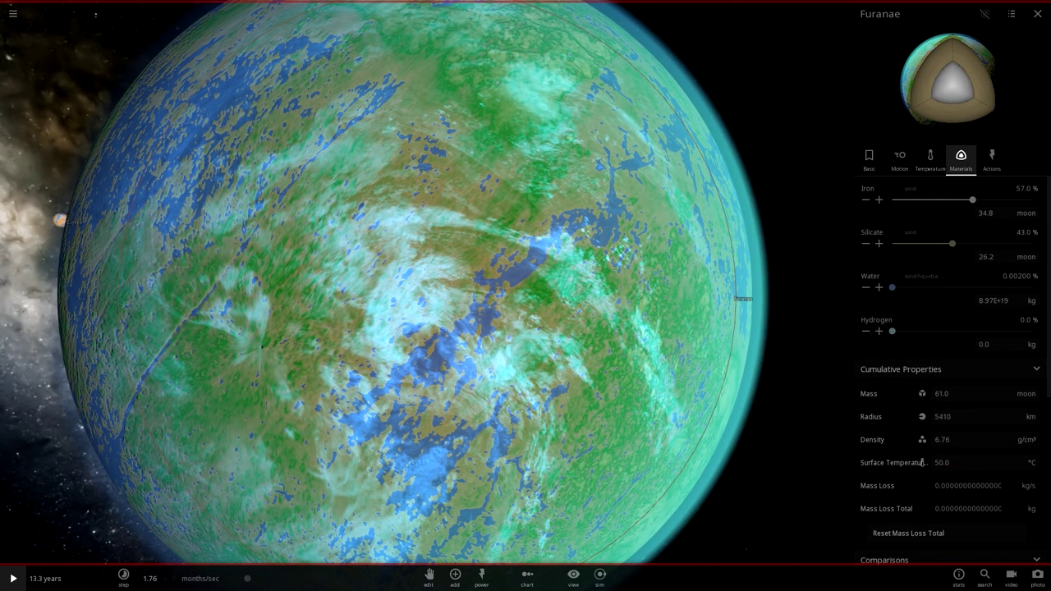
pyautogui.click(865, 288)
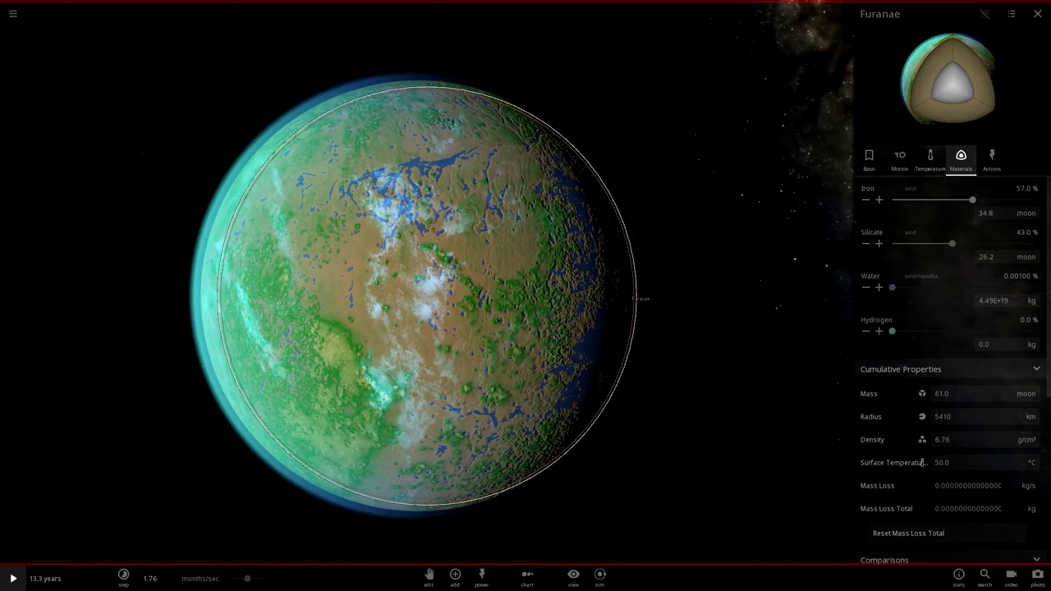
pyautogui.scroll(-5, 427, 295)
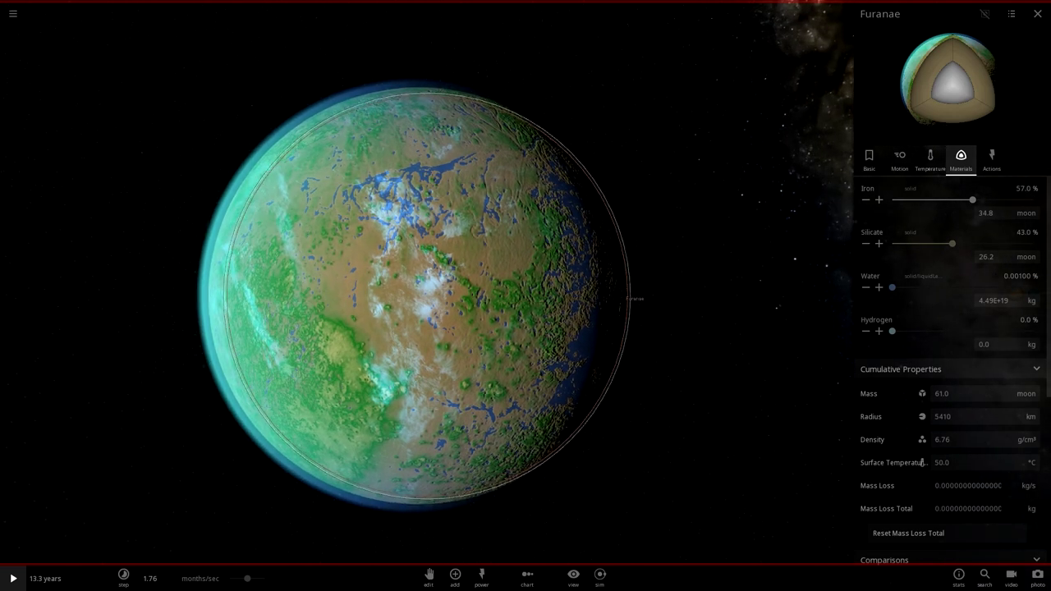
pyautogui.press('Escape')
pyautogui.scroll(-5, 517, 296)
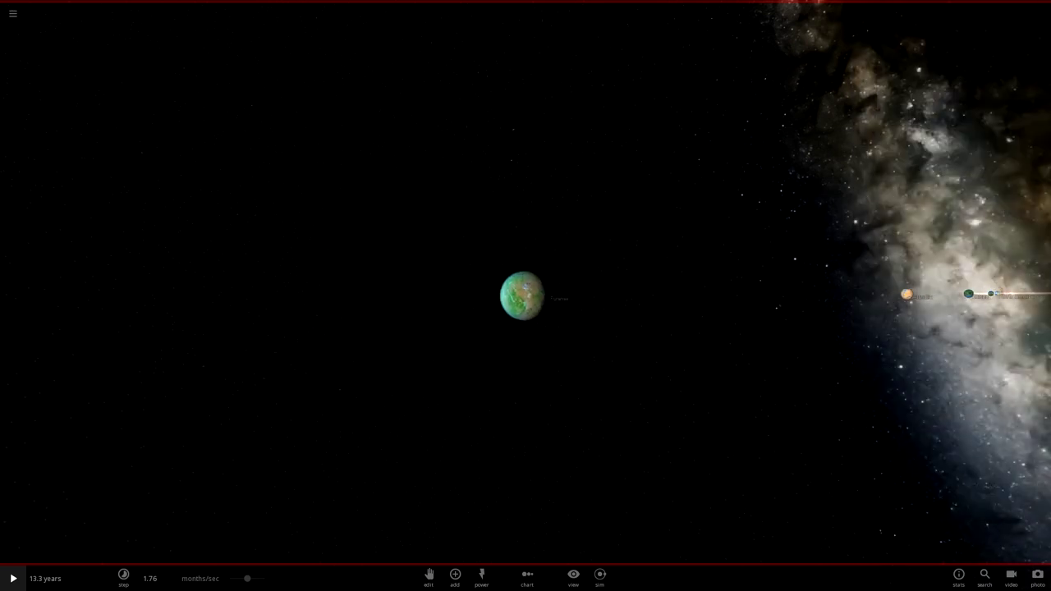
# View Furanae from its surroundings and examine its motion properties.
pyautogui.scroll(-3, 525, 296)
pyautogui.scroll(-2, 523, 296)
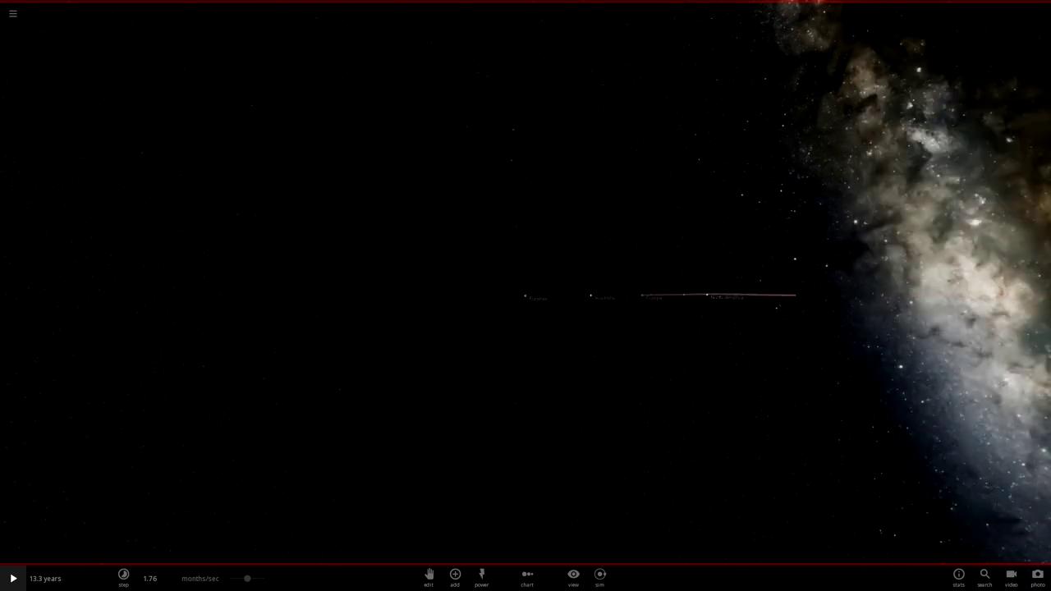
pyautogui.moveTo(526, 295); pyautogui.dragTo(812, 271)
pyautogui.scroll(10, 525, 296)
pyautogui.scroll(-3, 525, 296)
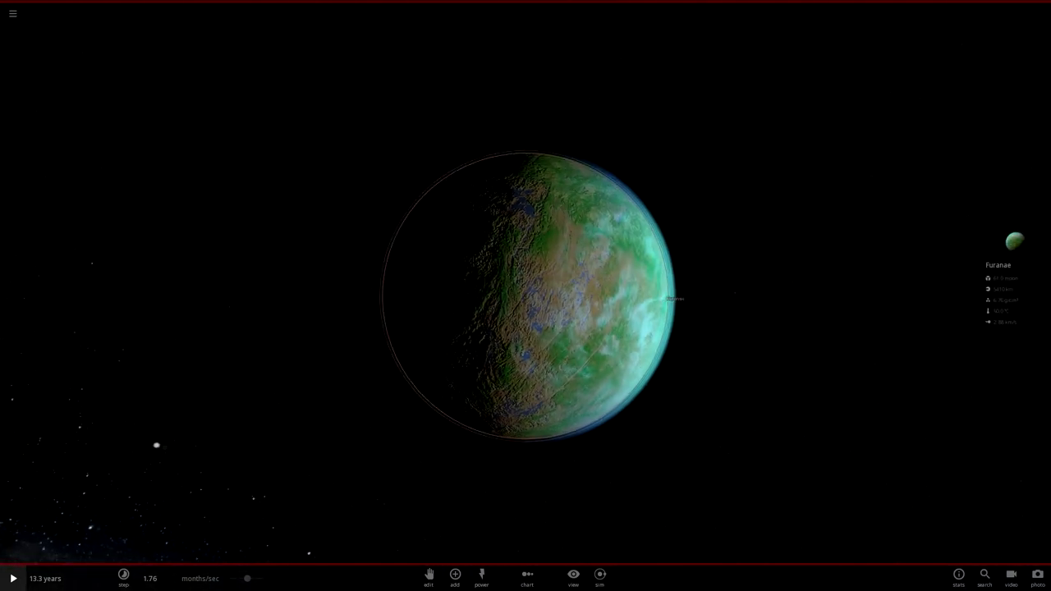
pyautogui.click(1006, 267)
pyautogui.click(900, 160)
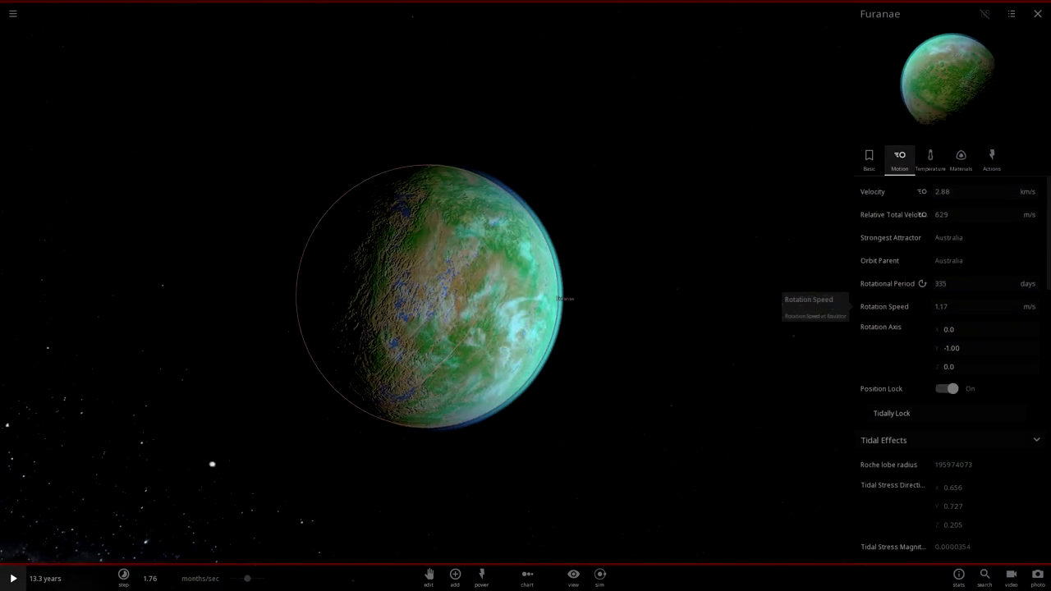
pyautogui.scroll(-5, 526, 296)
pyautogui.press('Escape')
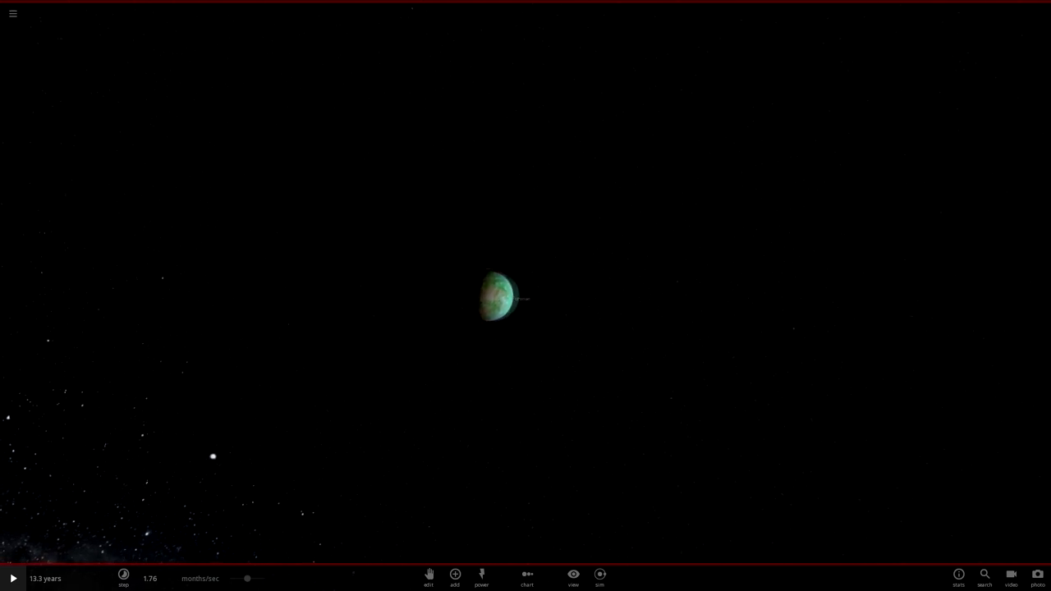
# Rename the planet Furanae as Africa.
pyautogui.click(524, 296)
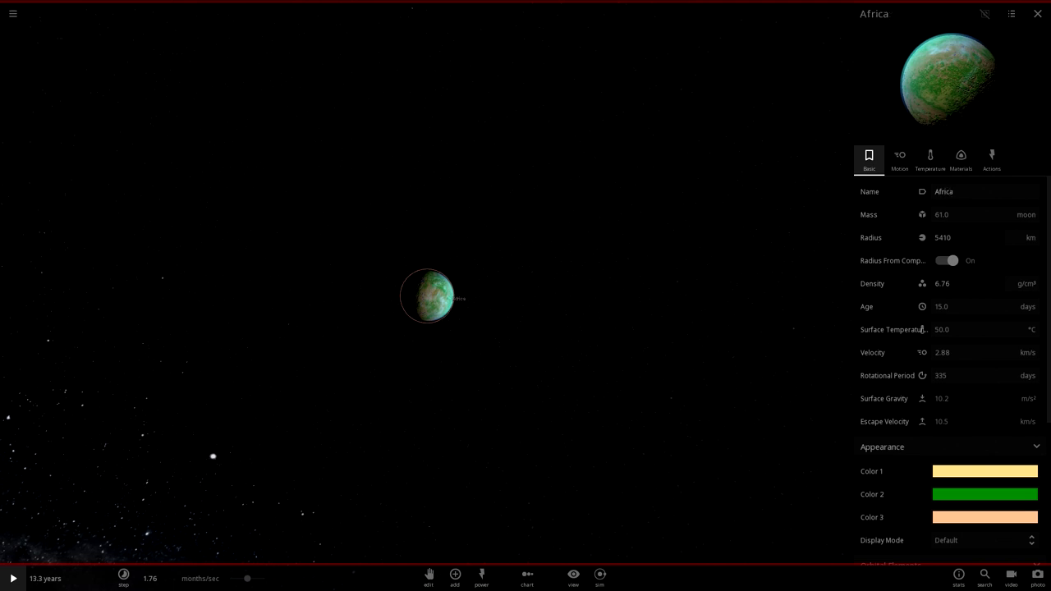
pyautogui.press('Escape')
pyautogui.scroll(-3, 522, 296)
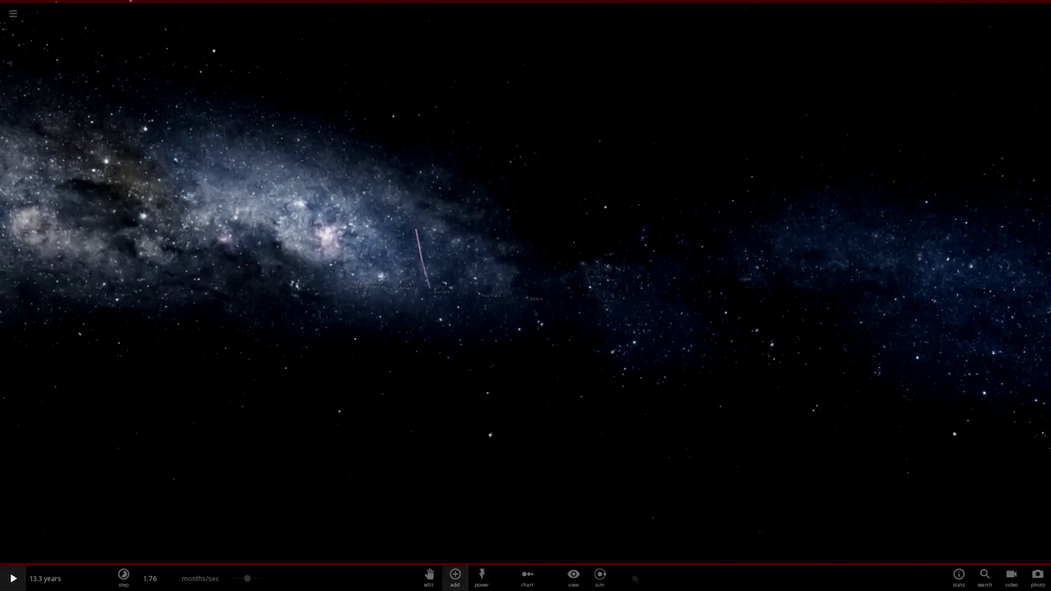
# Try to add a random rocky planet in orbit about 1,000,000 km from Africa.
pyautogui.click(455, 574)
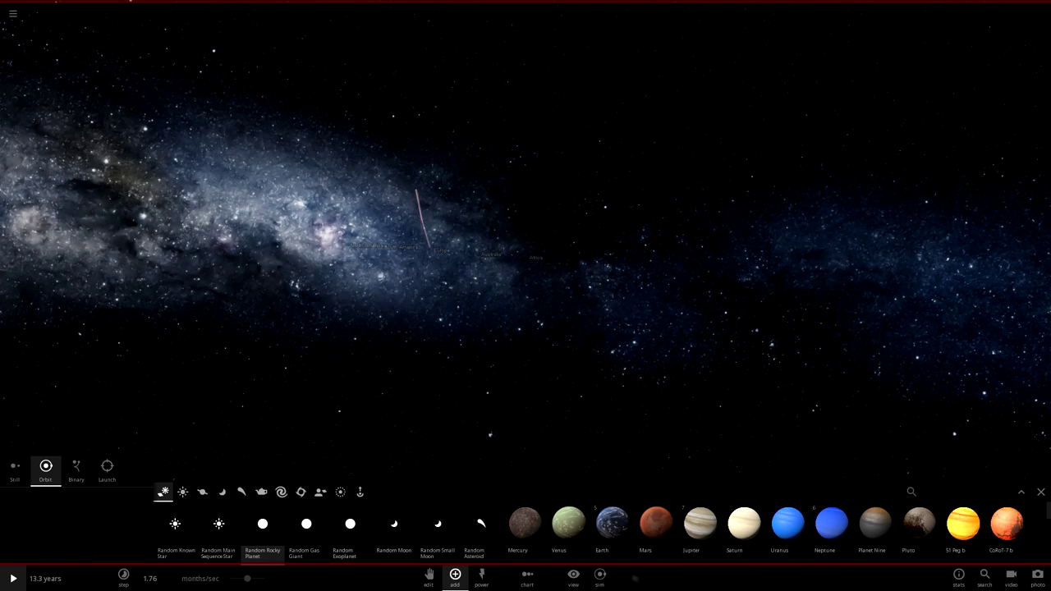
pyautogui.click(263, 534)
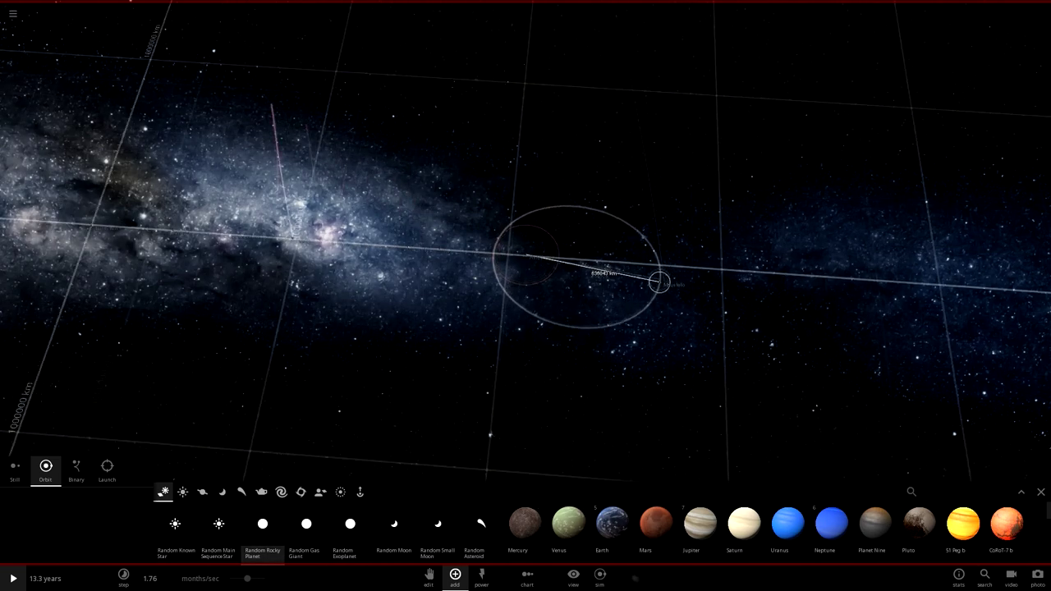
pyautogui.scroll(-2, 749, 258)
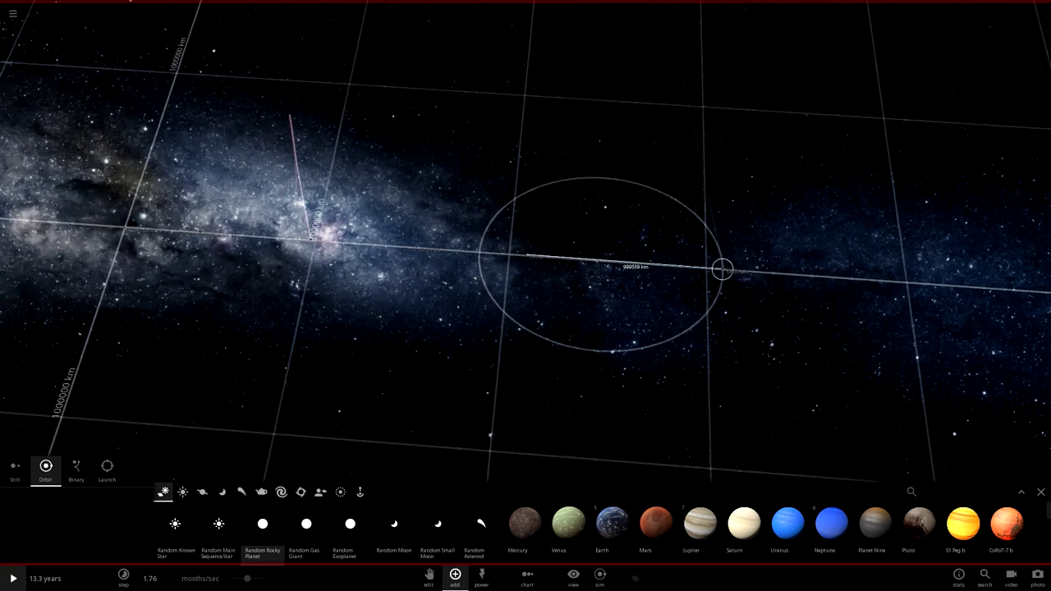
pyautogui.click(714, 266)
pyautogui.scroll(-3, 756, 260)
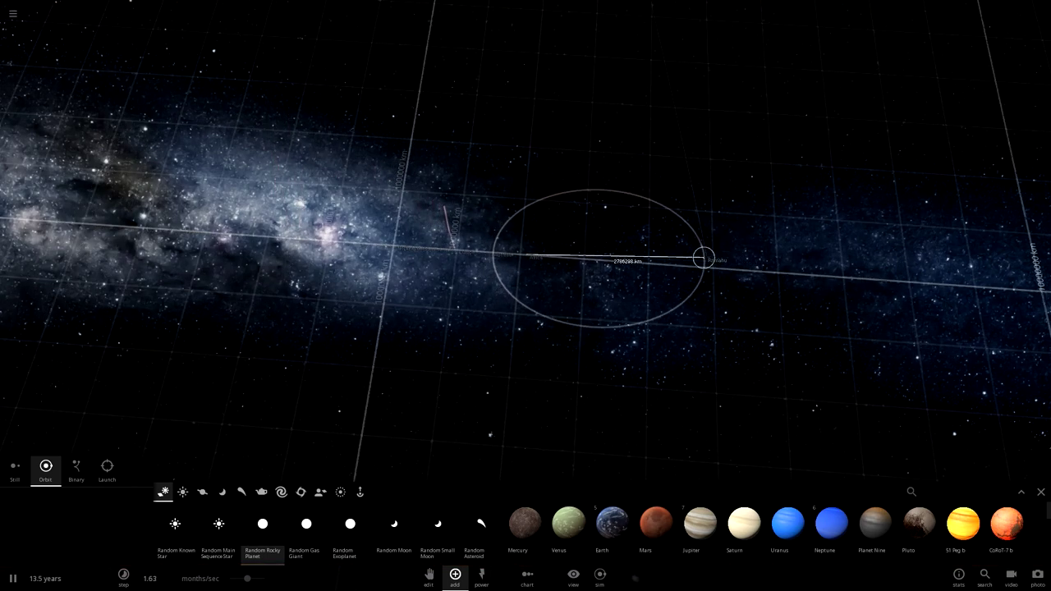
pyautogui.press('Escape')
pyautogui.scroll(-2, 704, 258)
pyautogui.moveTo(704, 258); pyautogui.dragTo(700, 156)
pyautogui.moveTo(488, 170); pyautogui.dragTo(583, 282)
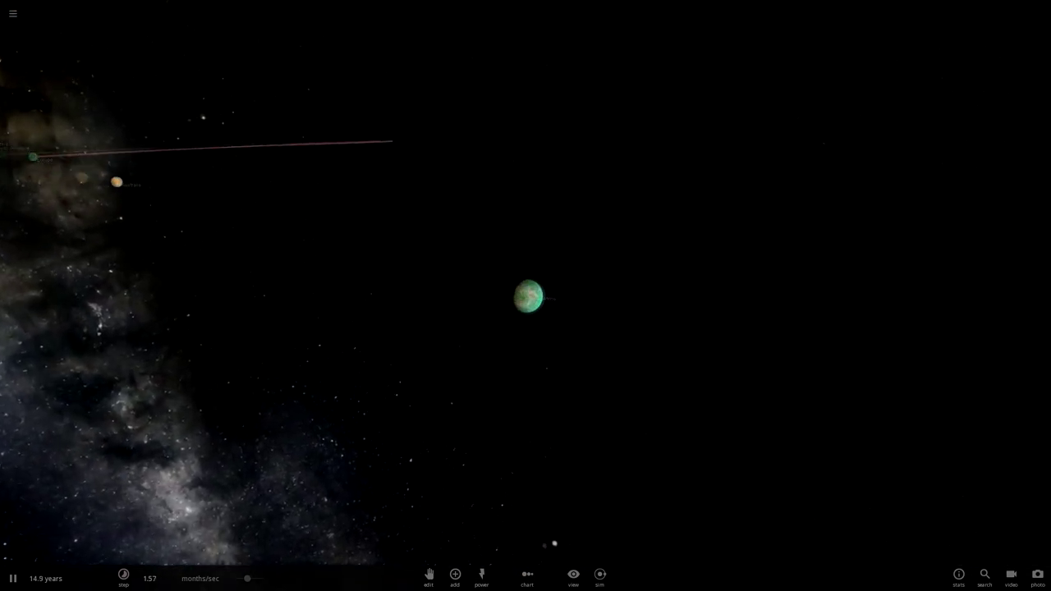
# Pause the simulation and add a random rocky planet orbiting Africa, on the side away from the other planets.
pyautogui.press('space')
pyautogui.click(455, 578)
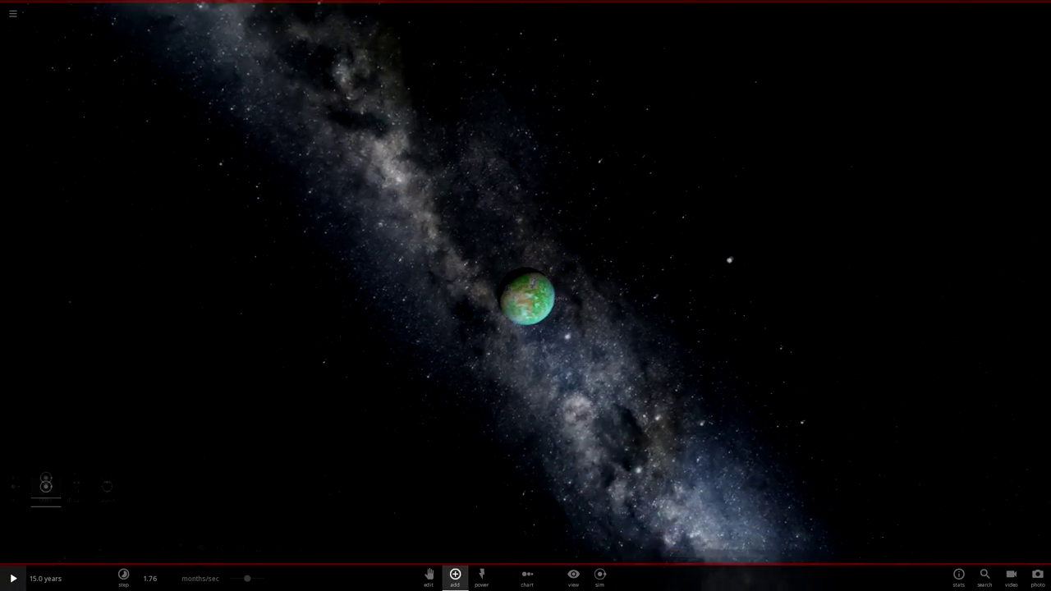
pyautogui.click(262, 529)
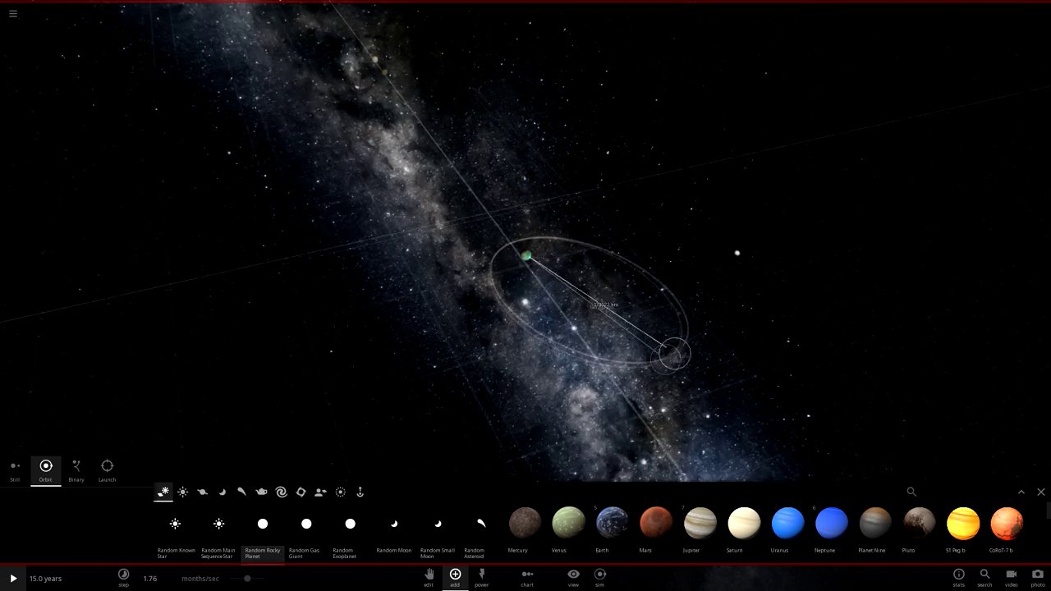
pyautogui.click(605, 360)
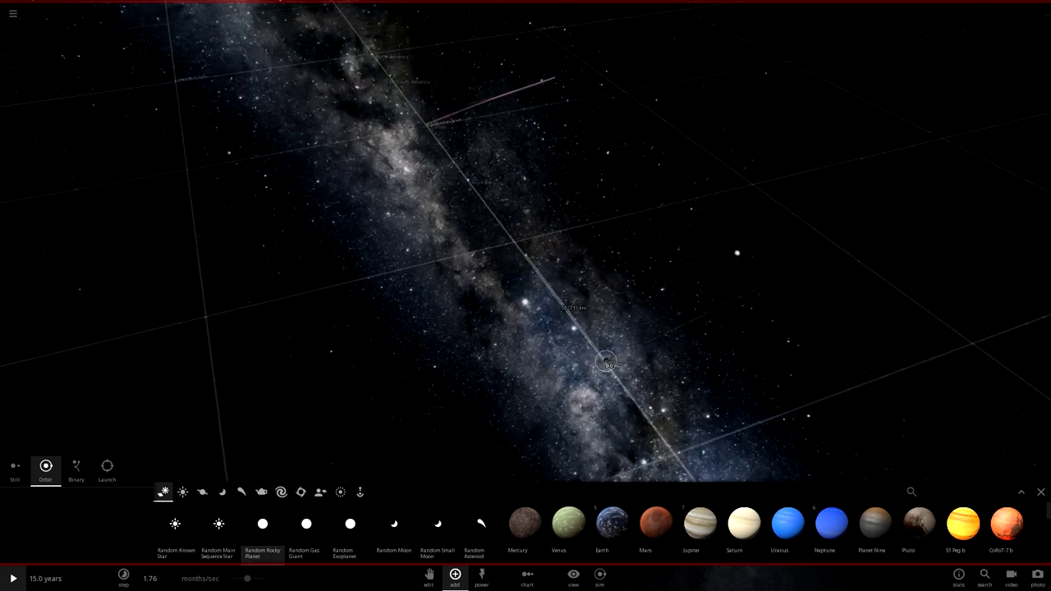
pyautogui.press('Escape')
# Rename the newly added rocky planet as Asia.
pyautogui.doubleClick(605, 411)
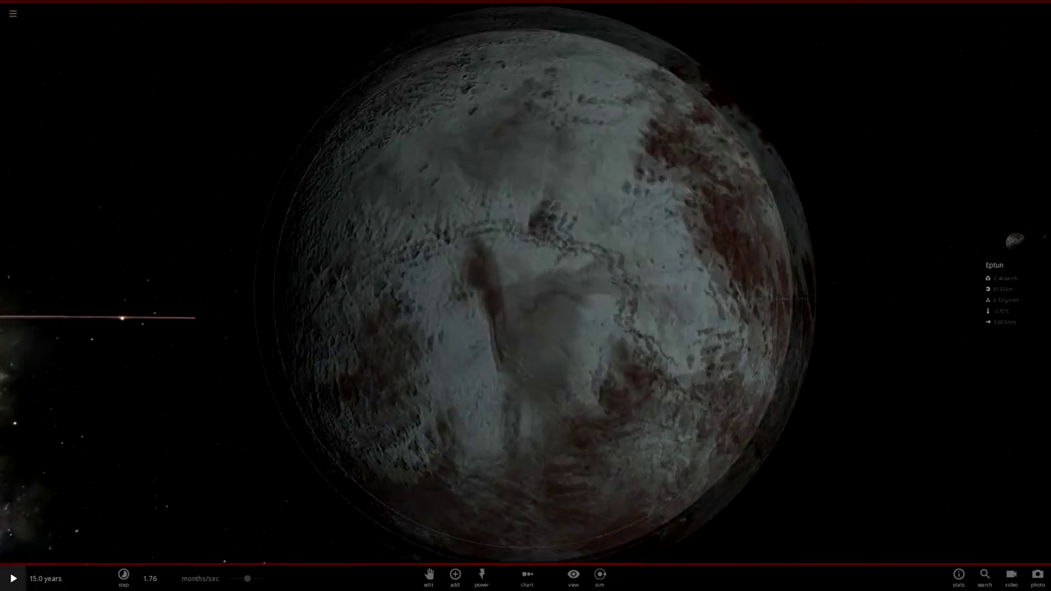
pyautogui.click(605, 411)
pyautogui.scroll(-4, 605, 411)
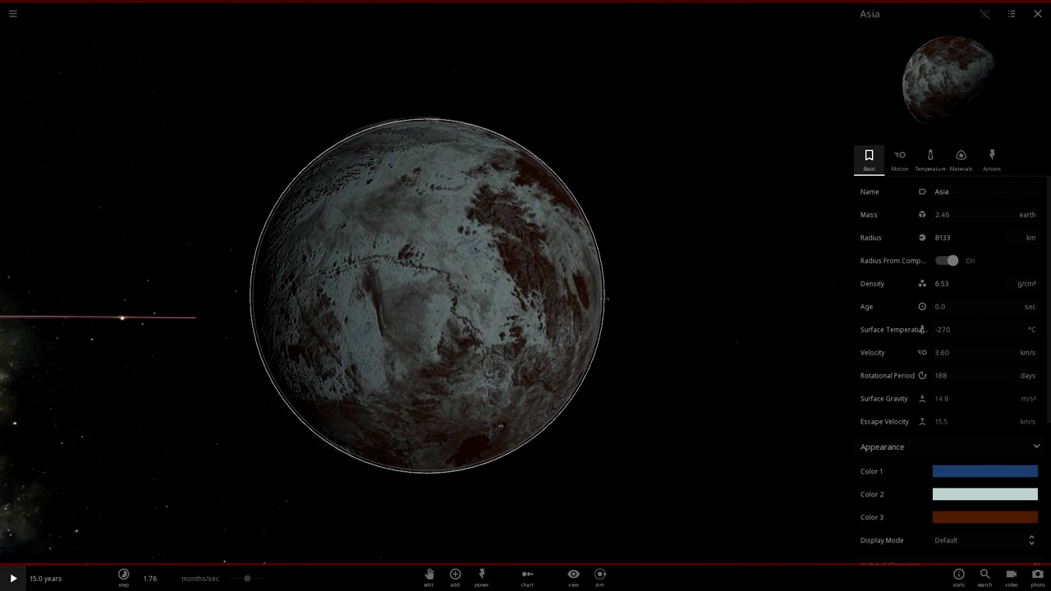
# Compare Asia with Africa, and set Asia's mass to 80 moon masses.
pyautogui.scroll(-10, 427, 295)
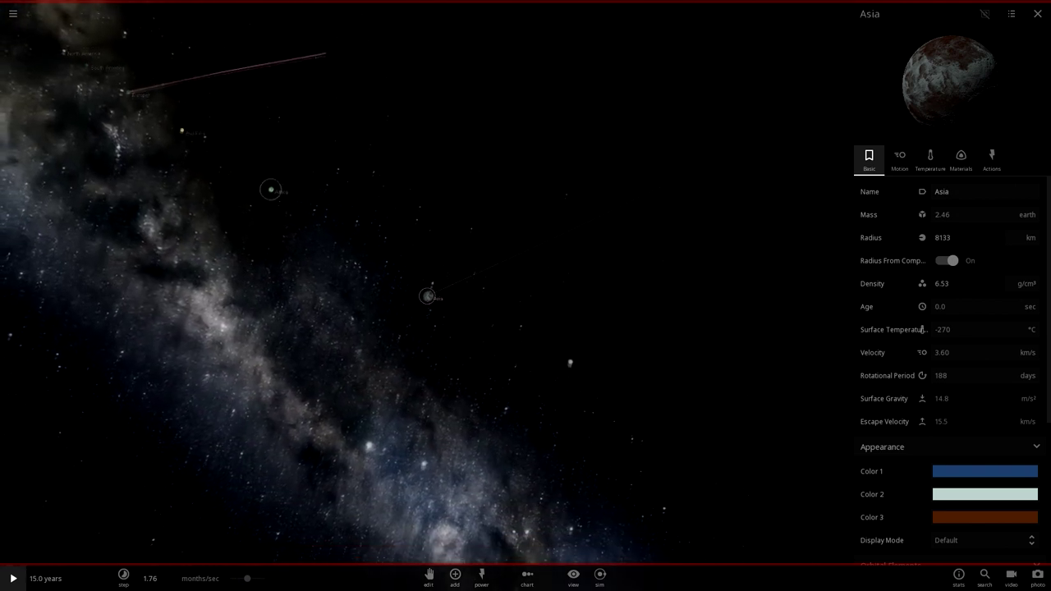
pyautogui.doubleClick(271, 189)
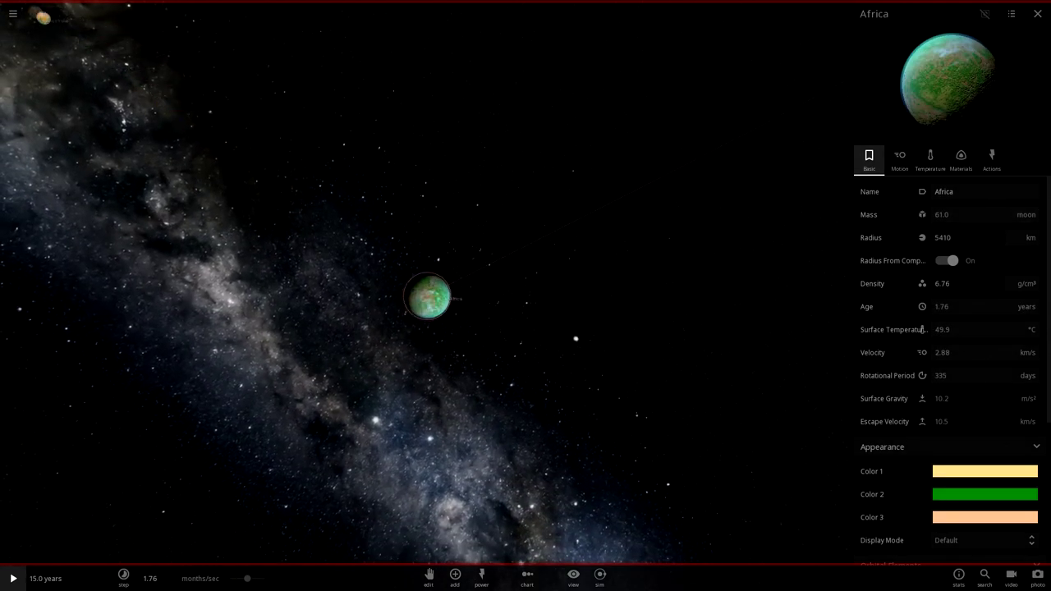
pyautogui.scroll(-5, 427, 295)
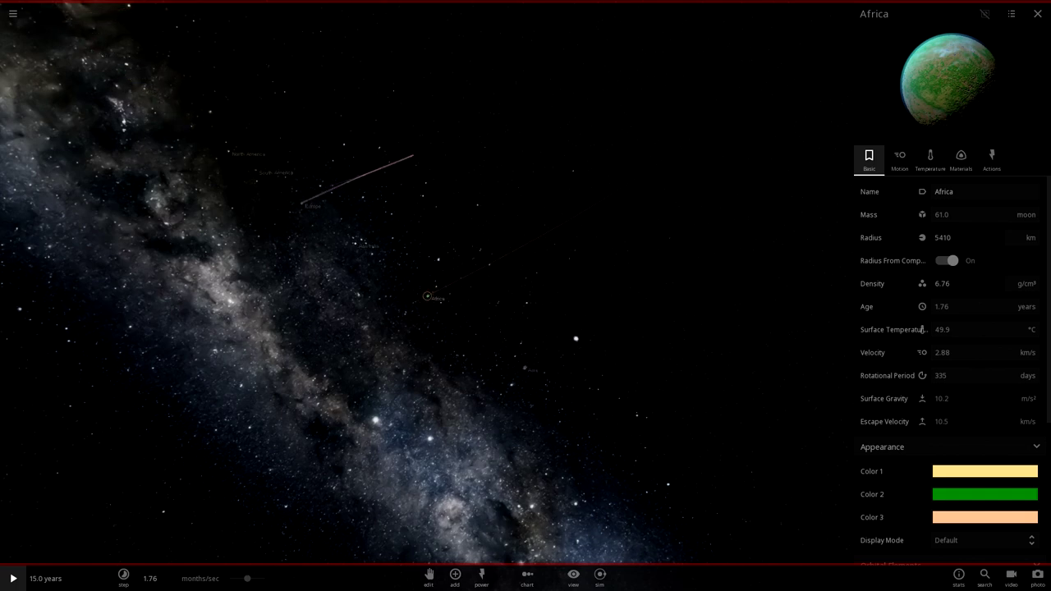
pyautogui.doubleClick(526, 368)
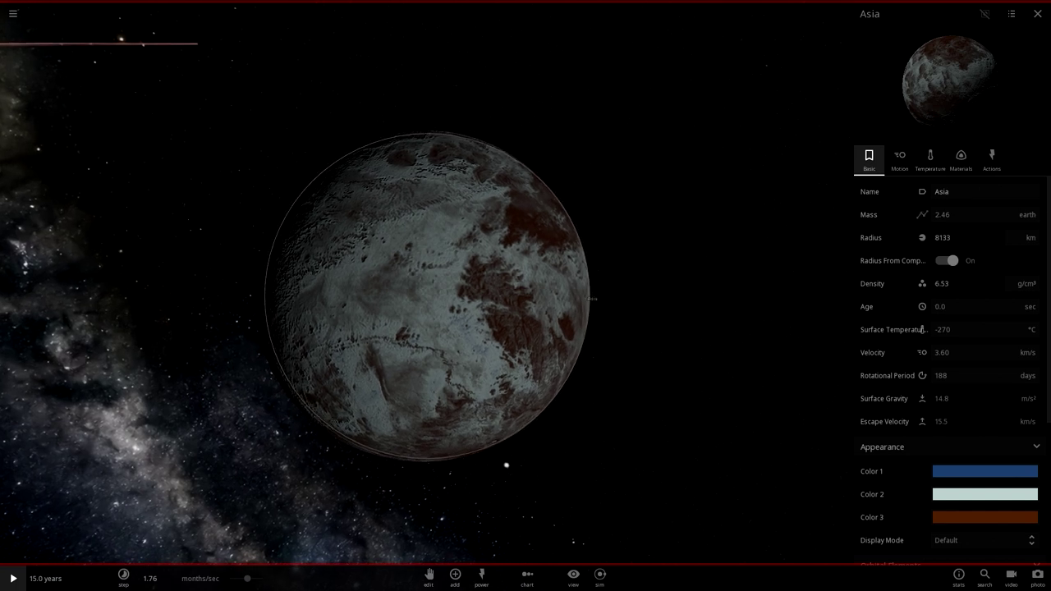
pyautogui.click(1027, 214)
pyautogui.click(1031, 235)
pyautogui.write('80')
pyautogui.press('Return')
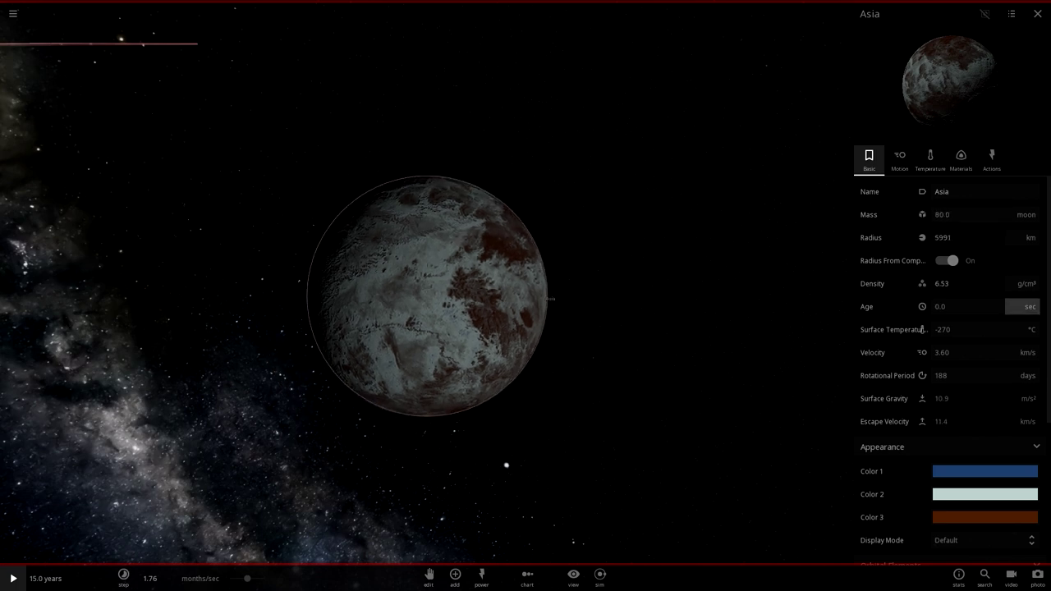
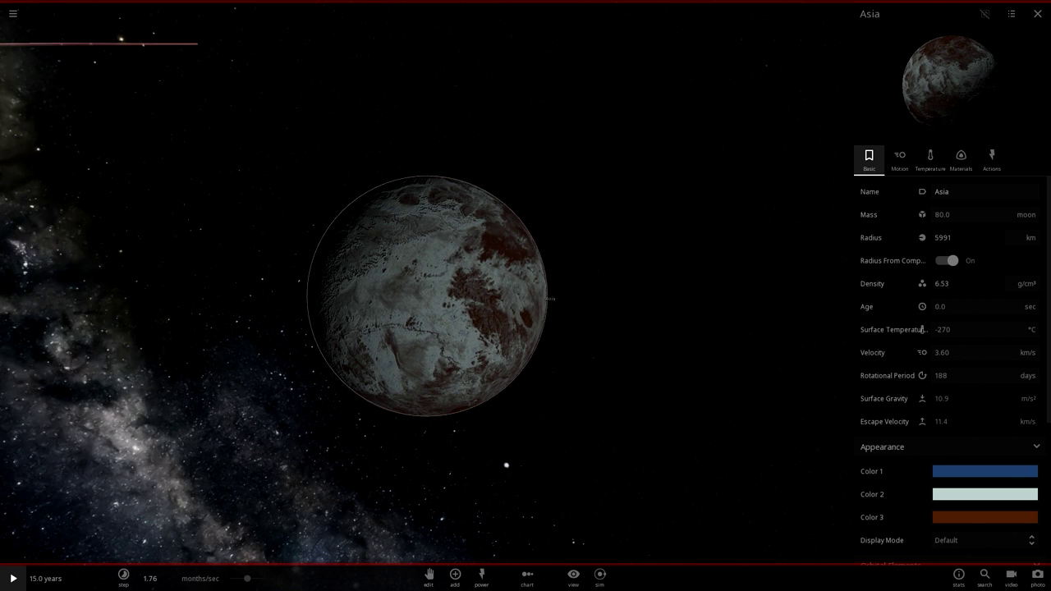
# Recolour Asia's surface with white as Color 1 and green as Color 2.
pyautogui.click(984, 471)
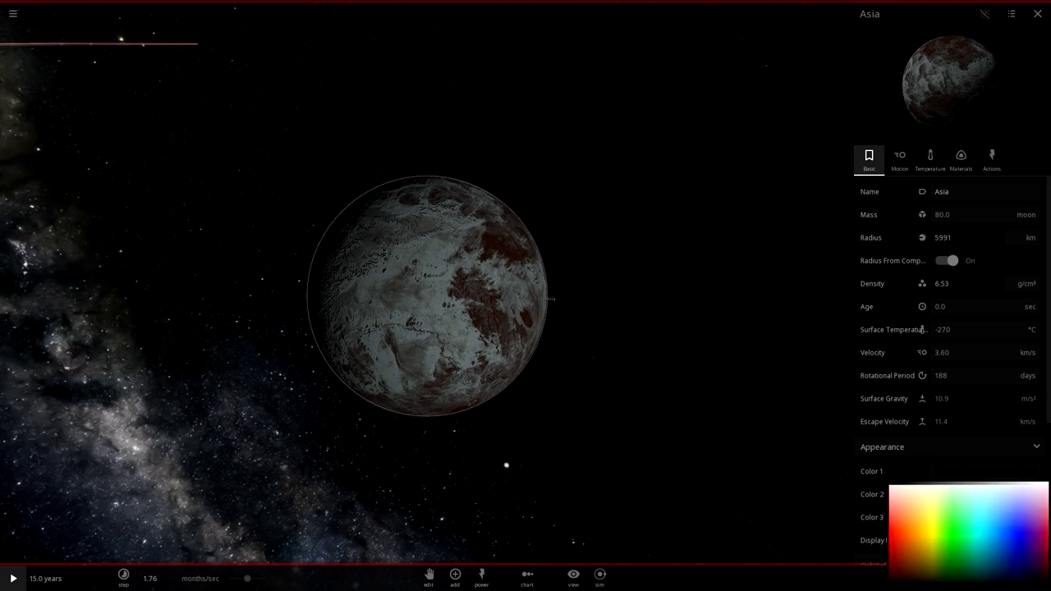
pyautogui.click(739, 328)
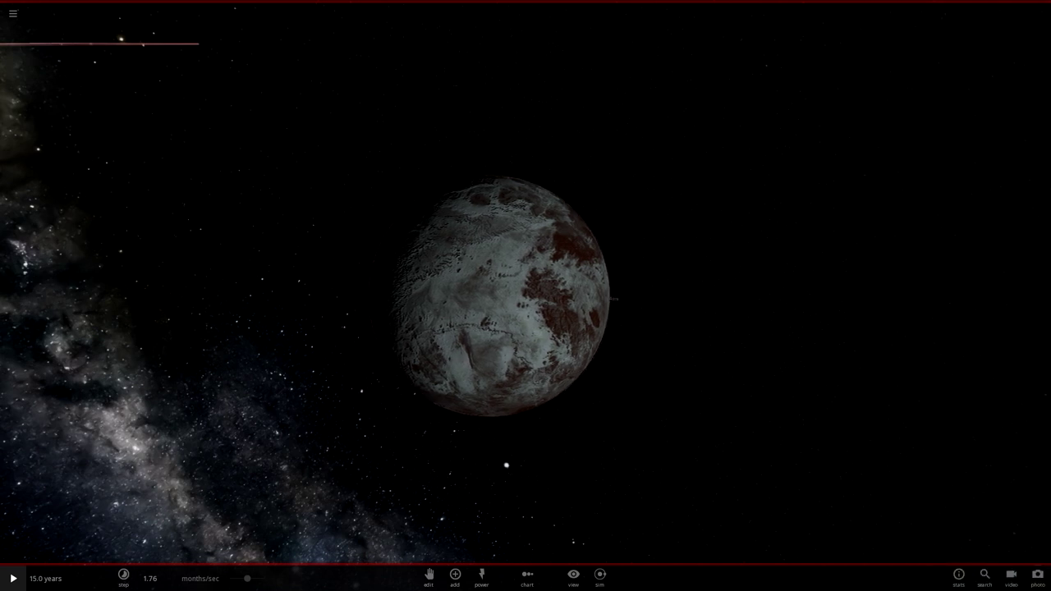
pyautogui.click(509, 295)
pyautogui.scroll(5, 525, 296)
pyautogui.scroll(-2, 525, 295)
pyautogui.click(526, 295)
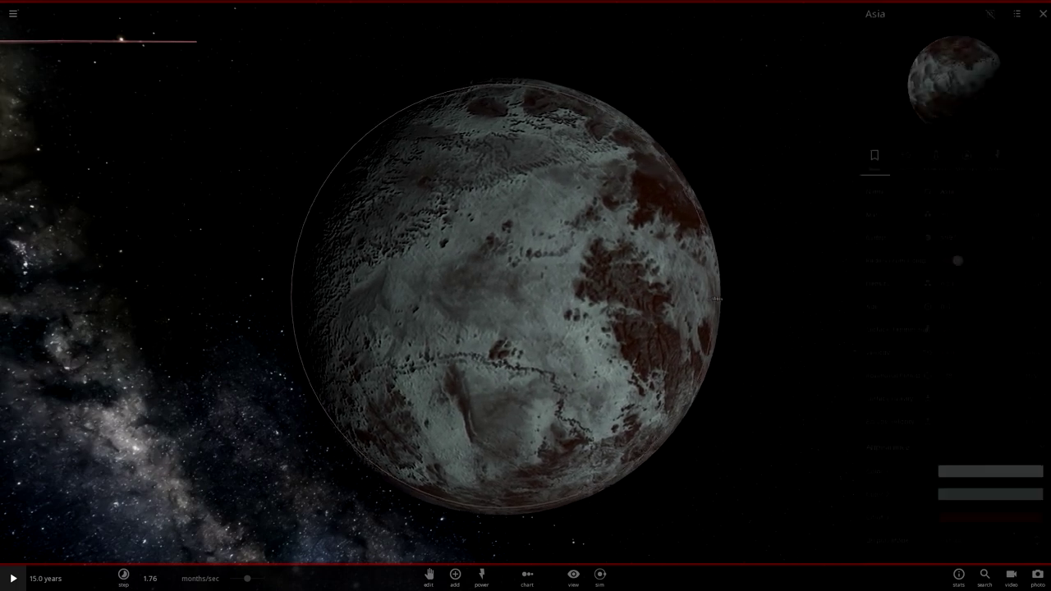
pyautogui.click(984, 472)
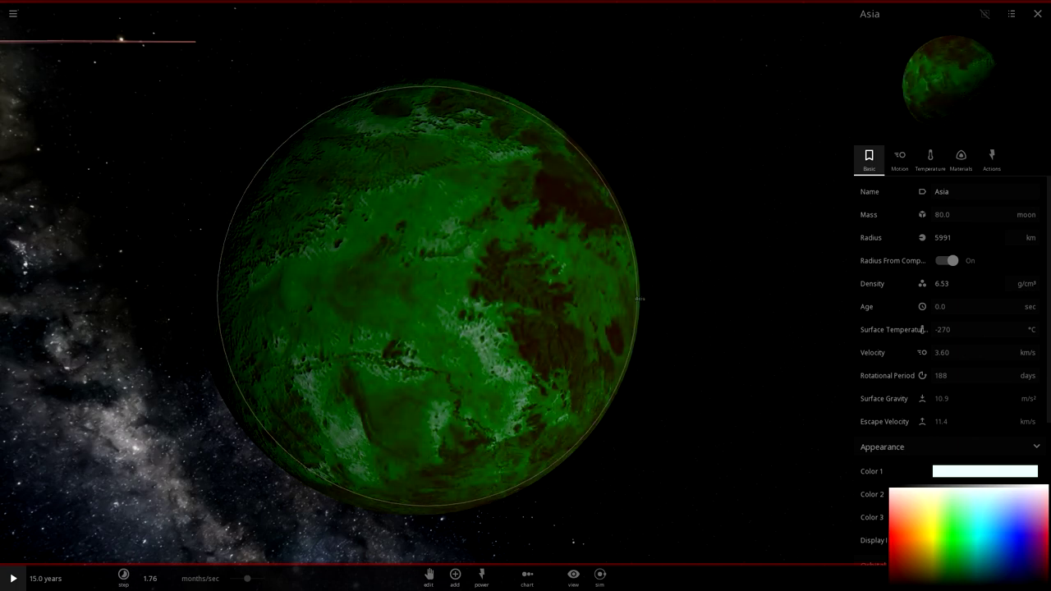
pyautogui.click(1038, 14)
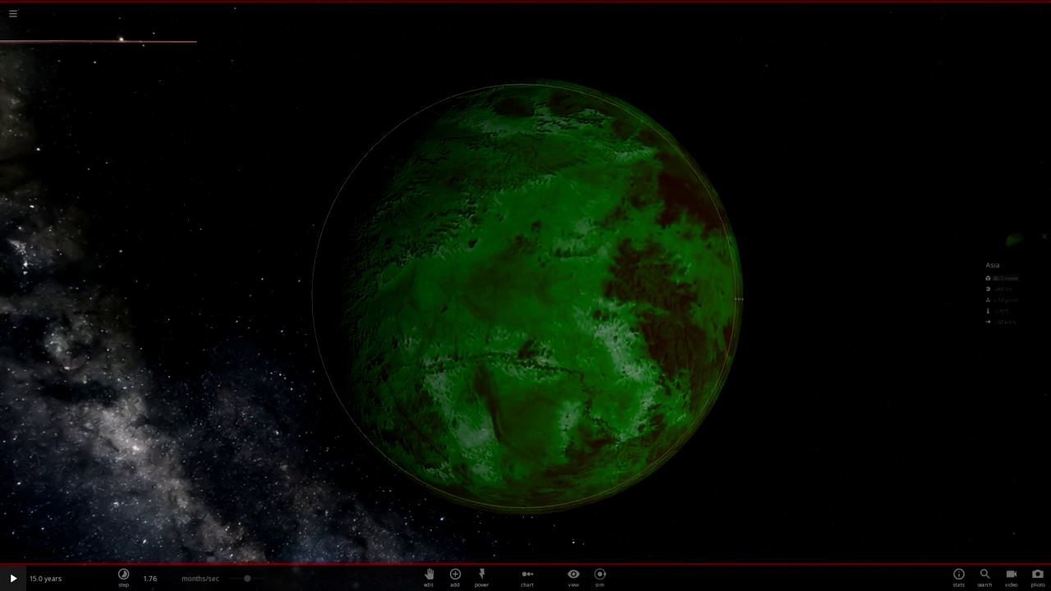
# Set Asia's Color 3 to a sandy tan tone.
pyautogui.click(1004, 279)
pyautogui.click(984, 517)
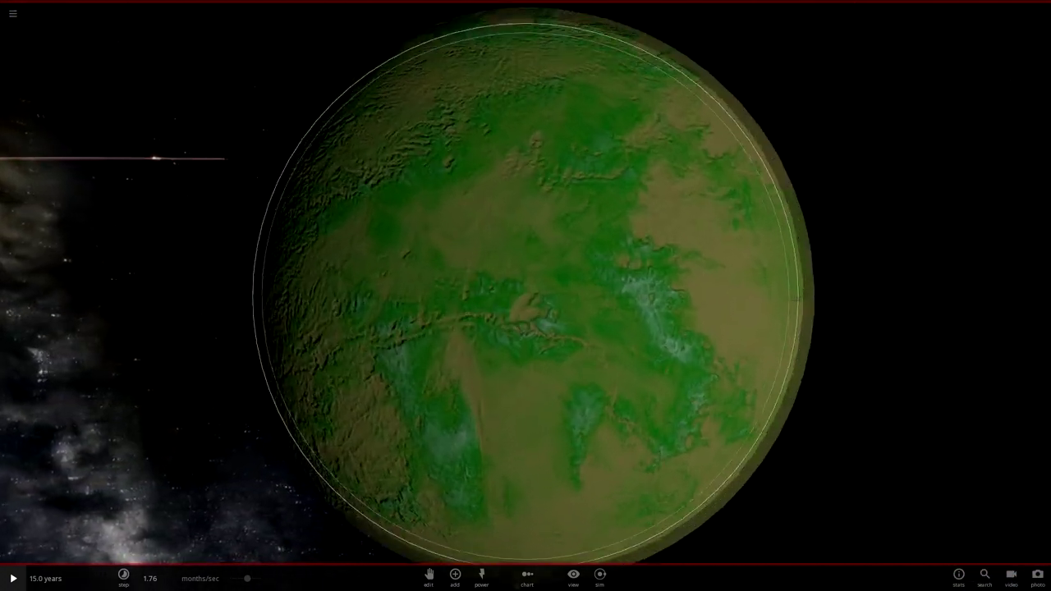
pyautogui.scroll(3, 526, 296)
pyautogui.click(525, 296)
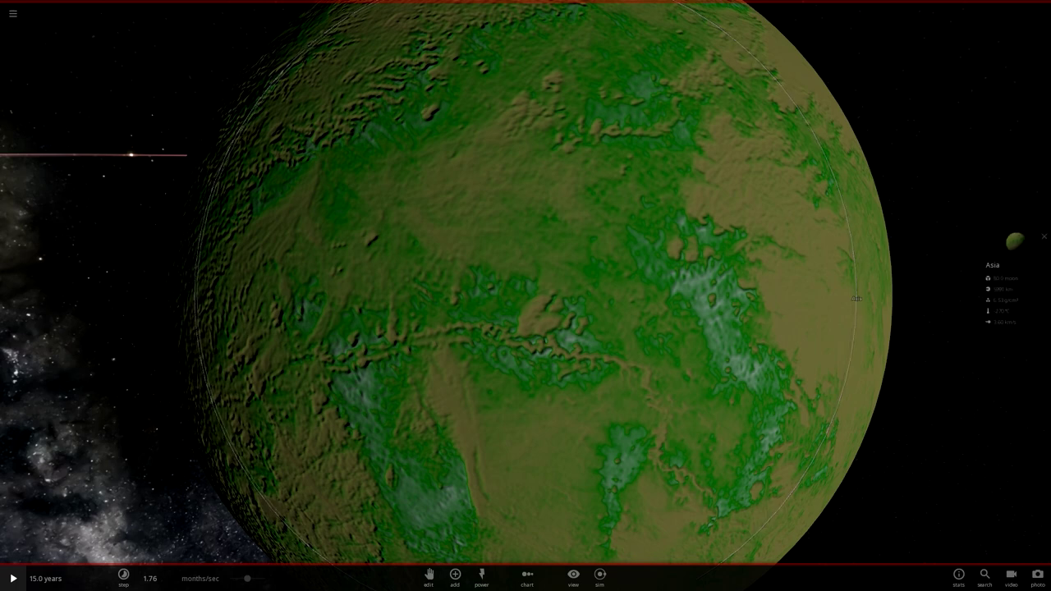
# Set Asia's Color 2 to a darker green.
pyautogui.click(1015, 242)
pyautogui.click(984, 495)
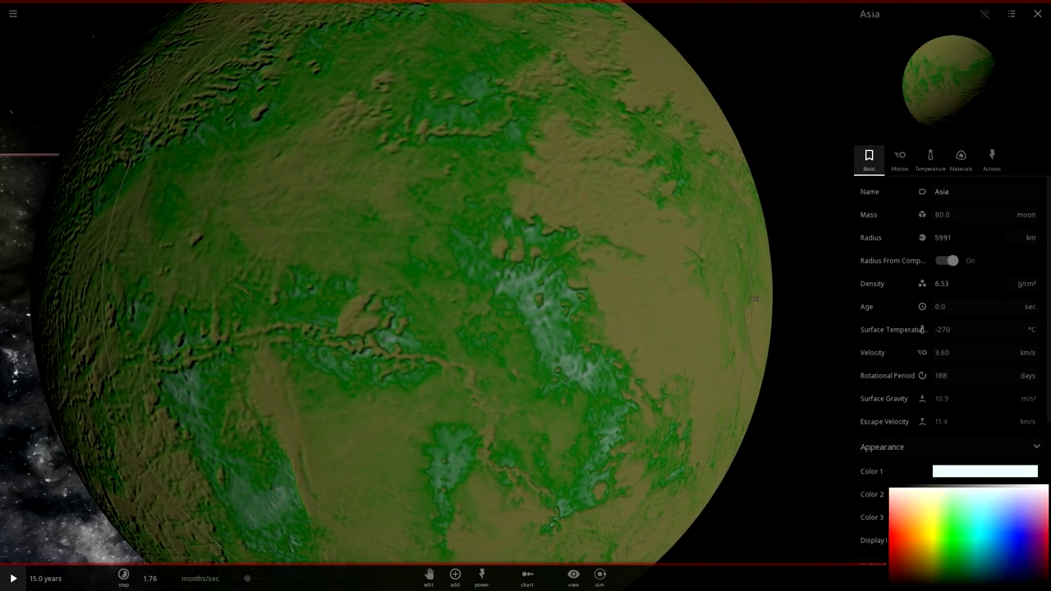
pyautogui.click(954, 572)
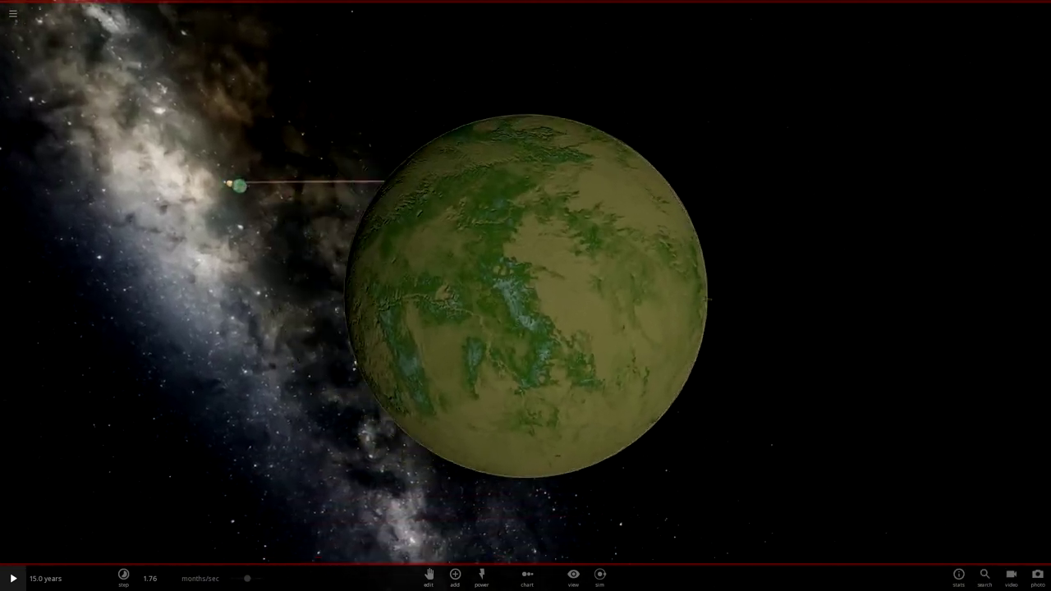
pyautogui.scroll(3, 525, 296)
pyautogui.moveTo(525, 295); pyautogui.dragTo(418, 312)
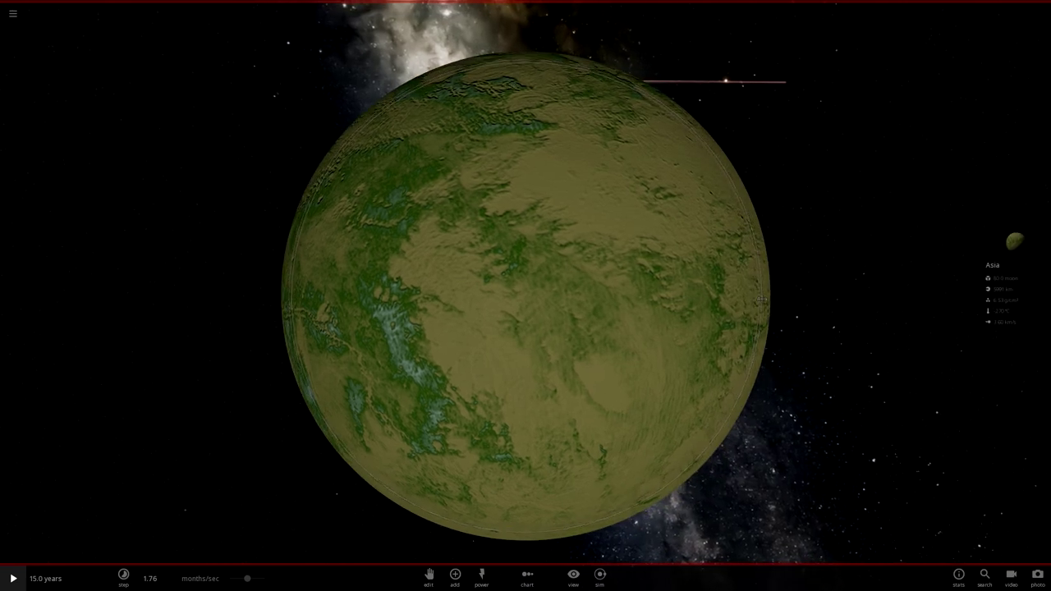
# Add water to Asia's composition until it makes up 0.0009 %.
pyautogui.click(526, 295)
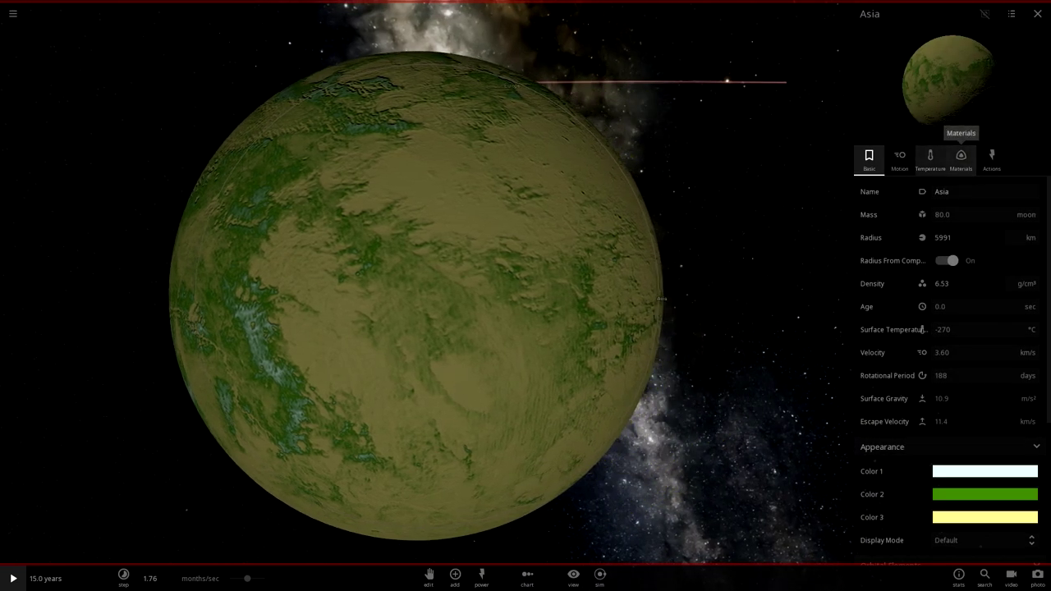
pyautogui.click(961, 156)
pyautogui.click(879, 286)
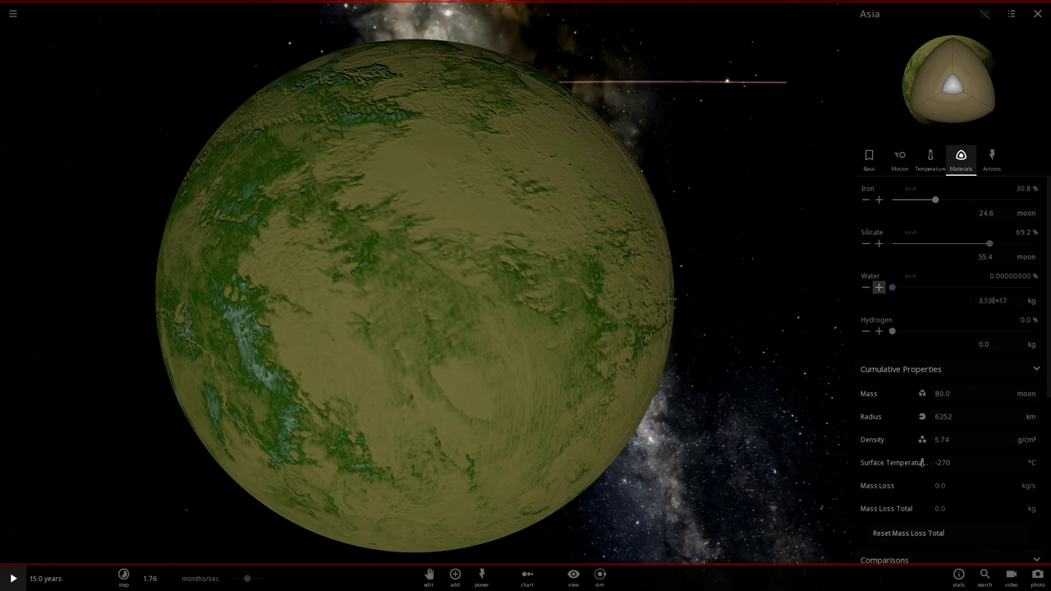
pyautogui.moveTo(394, 296); pyautogui.dragTo(591, 297)
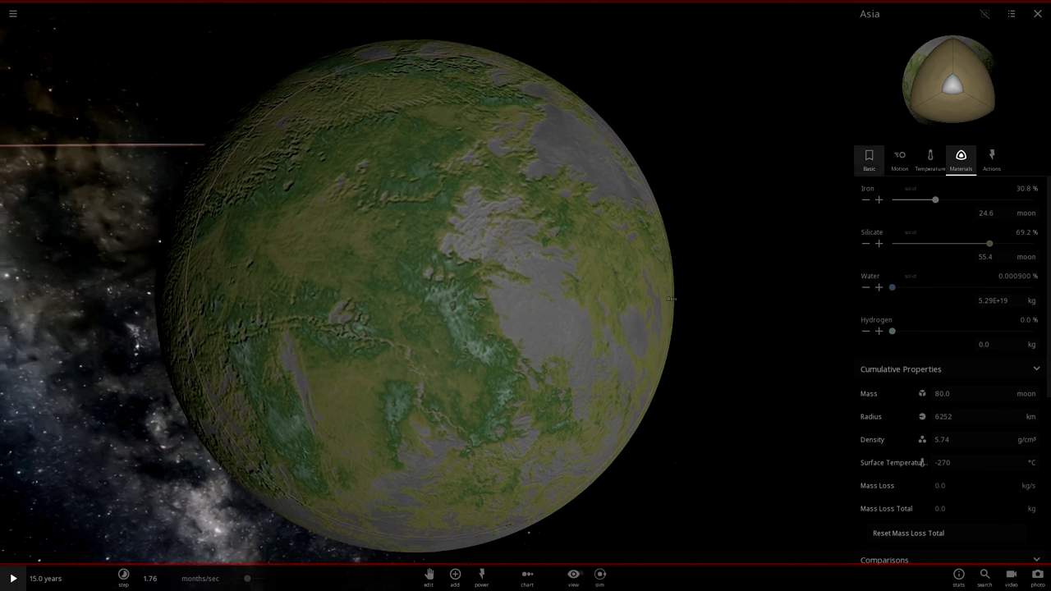
# Set Asia's surface temperature to 50 °C and enable its position lock.
pyautogui.click(870, 159)
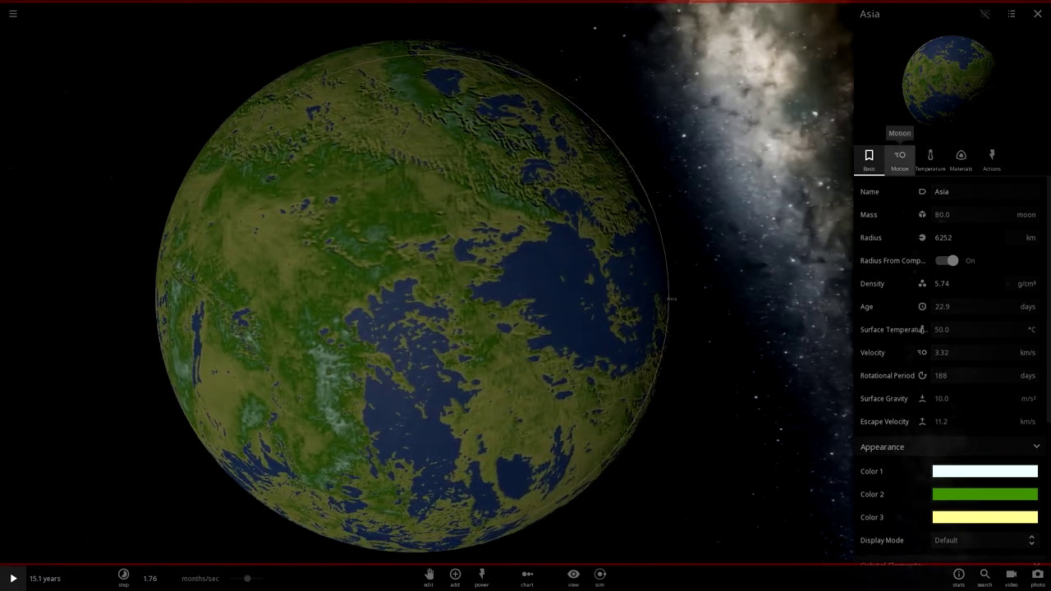
pyautogui.click(900, 156)
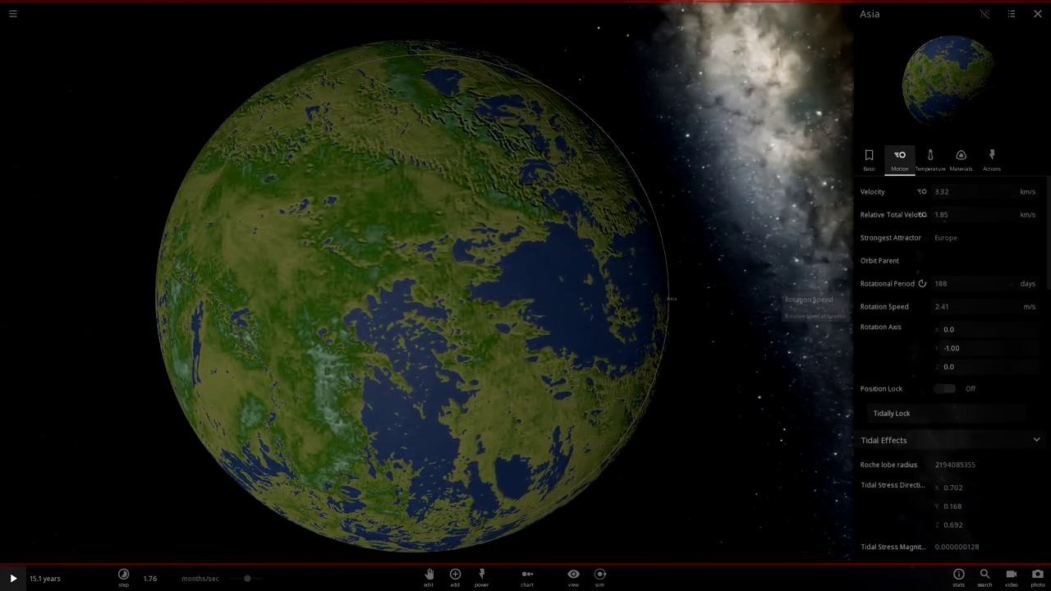
pyautogui.click(945, 388)
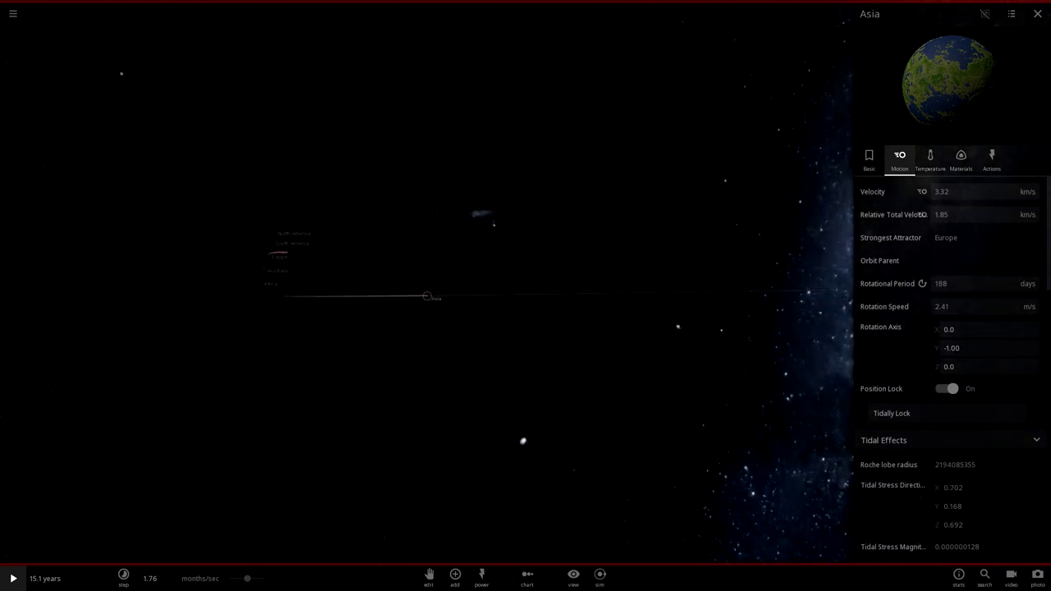
pyautogui.click(428, 574)
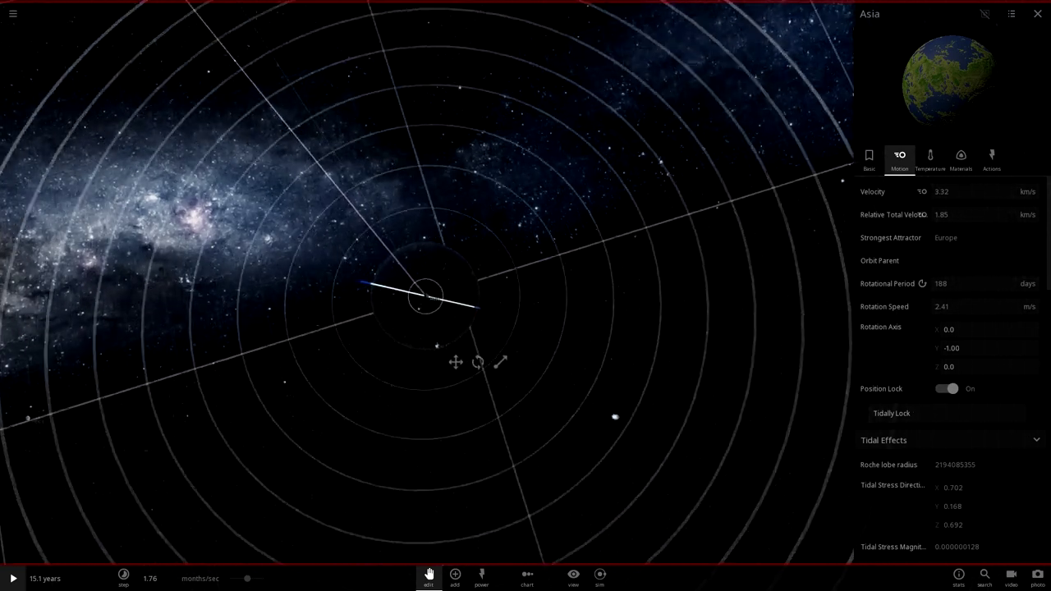
pyautogui.scroll(10, 427, 295)
pyautogui.press('Escape')
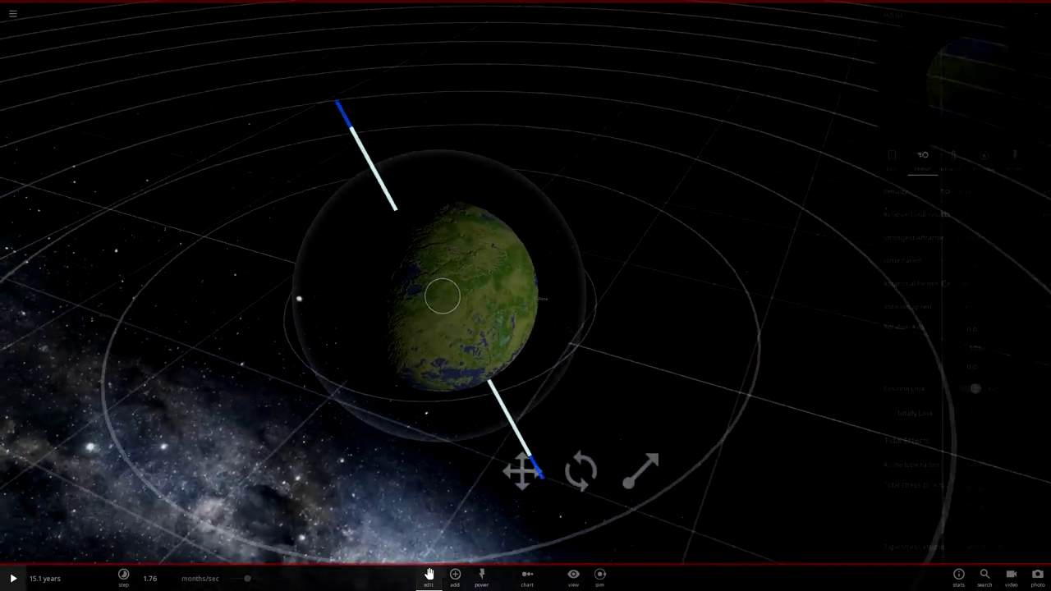
pyautogui.press('Escape')
pyautogui.press('Escape')
pyautogui.click(429, 577)
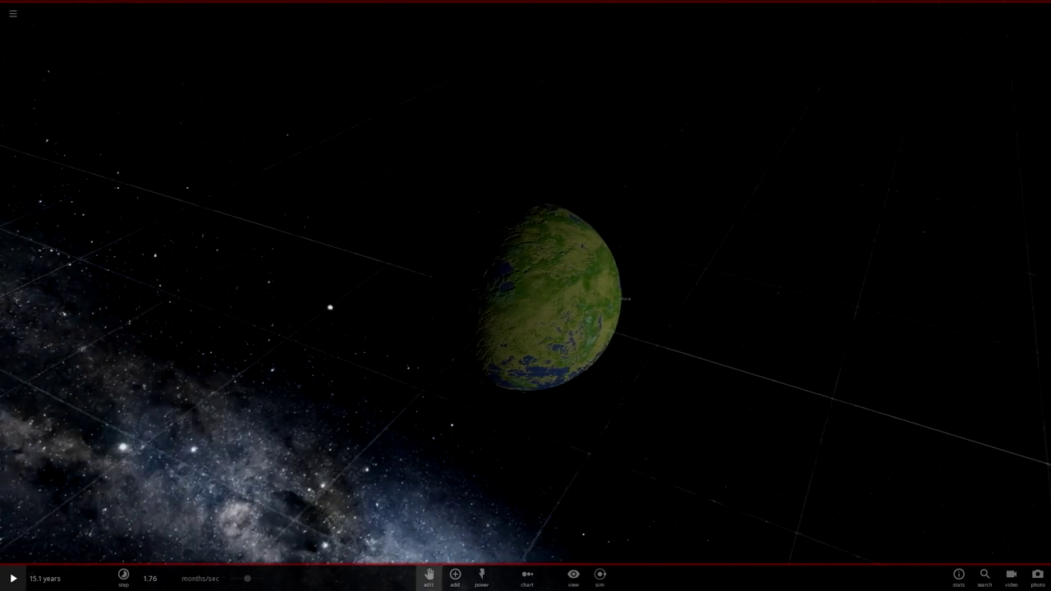
# Give Asia an atmosphere with a surface pressure of 1 atm.
pyautogui.click(526, 296)
pyautogui.doubleClick(526, 296)
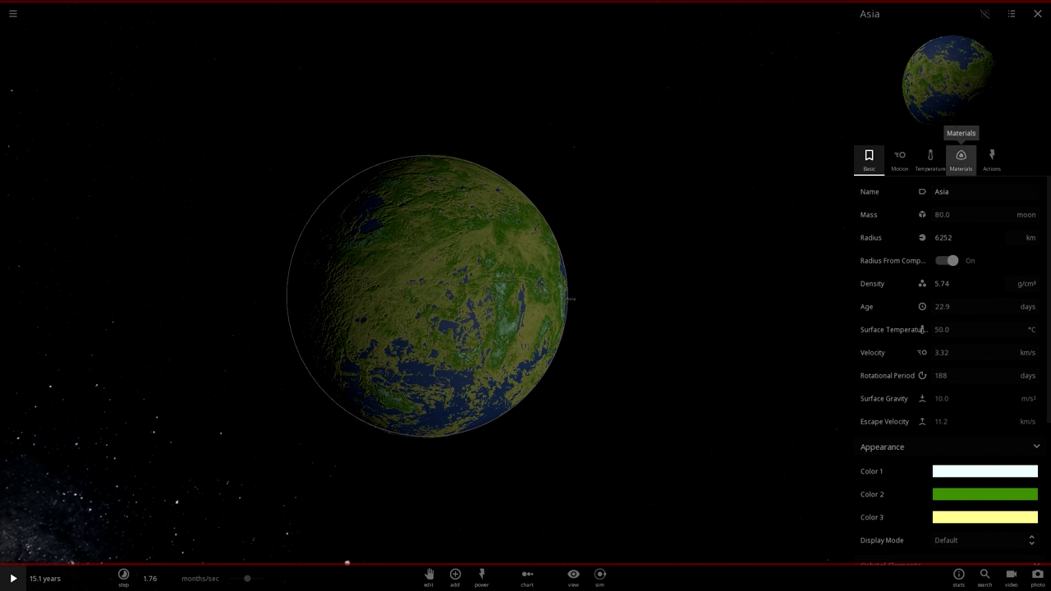
pyautogui.click(931, 156)
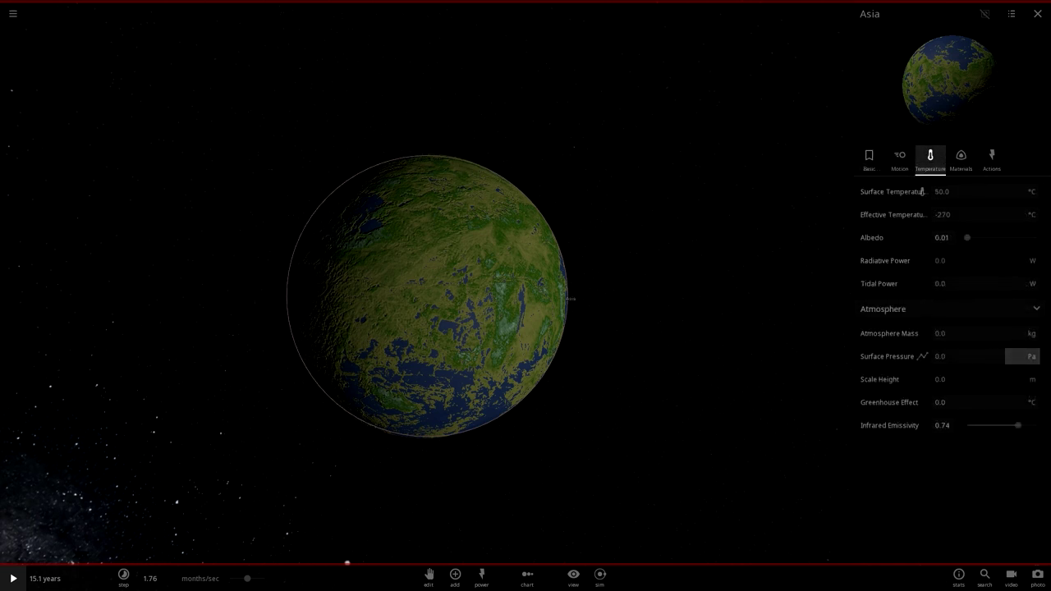
pyautogui.click(1026, 356)
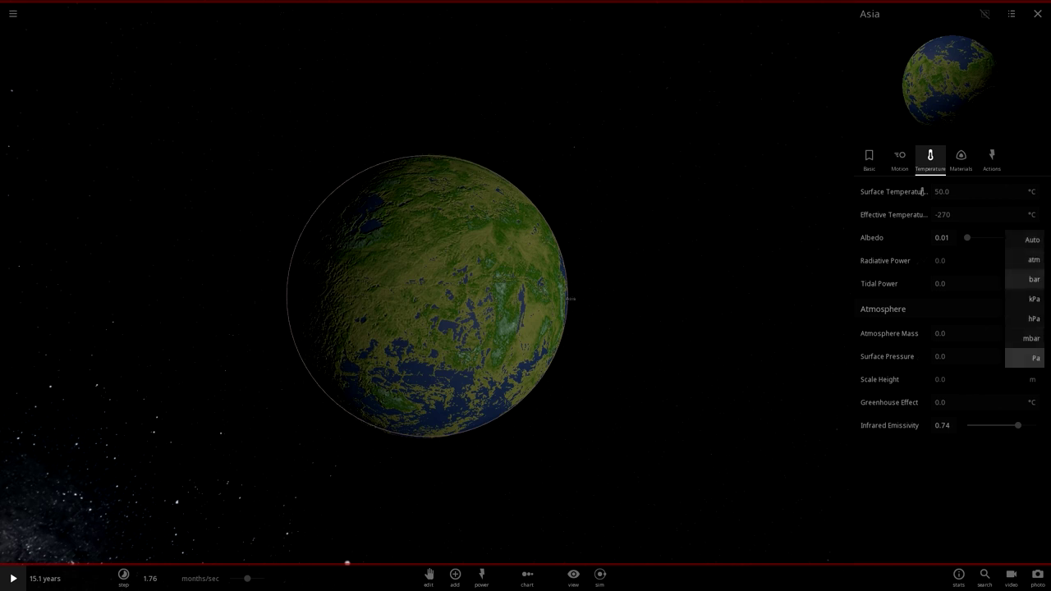
pyautogui.click(1032, 259)
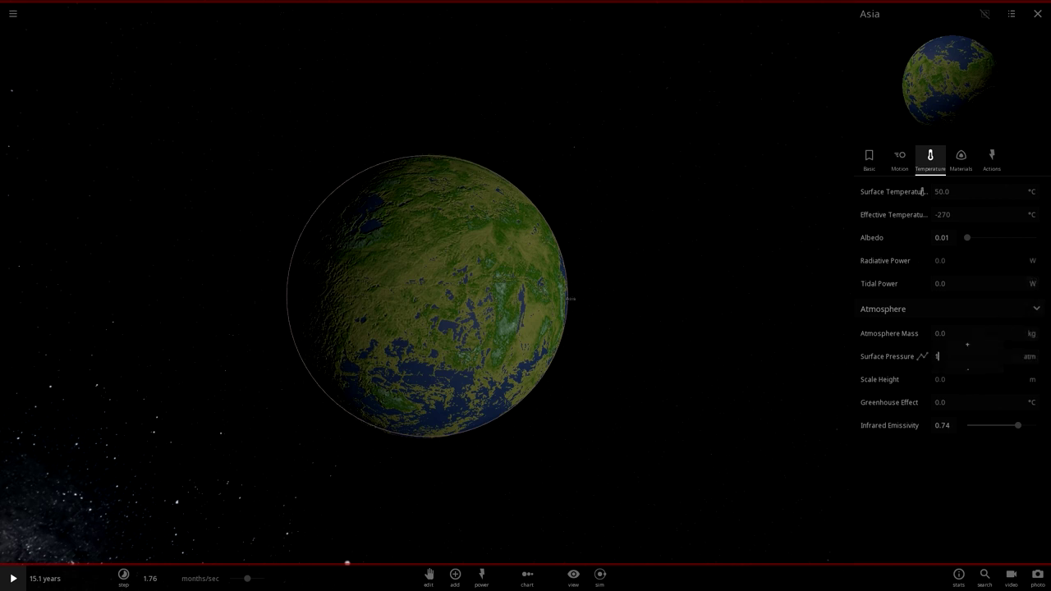
pyautogui.press('Return')
pyautogui.press('Escape')
# Add a random rocky planet in orbit mode beyond Asia, on the far side from the other planets.
pyautogui.scroll(-5, 526, 297)
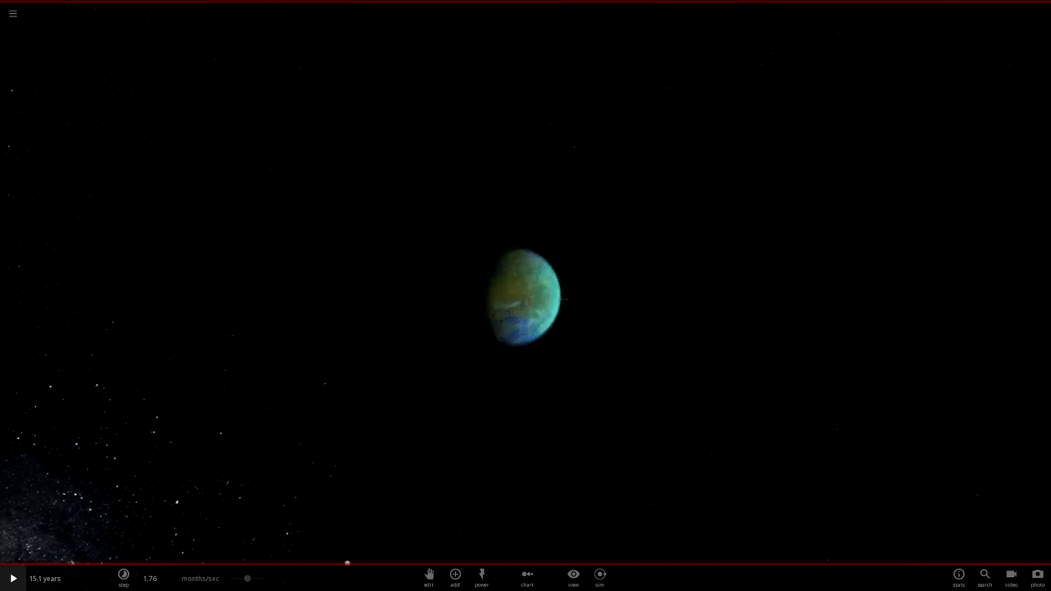
pyautogui.scroll(-5, 525, 297)
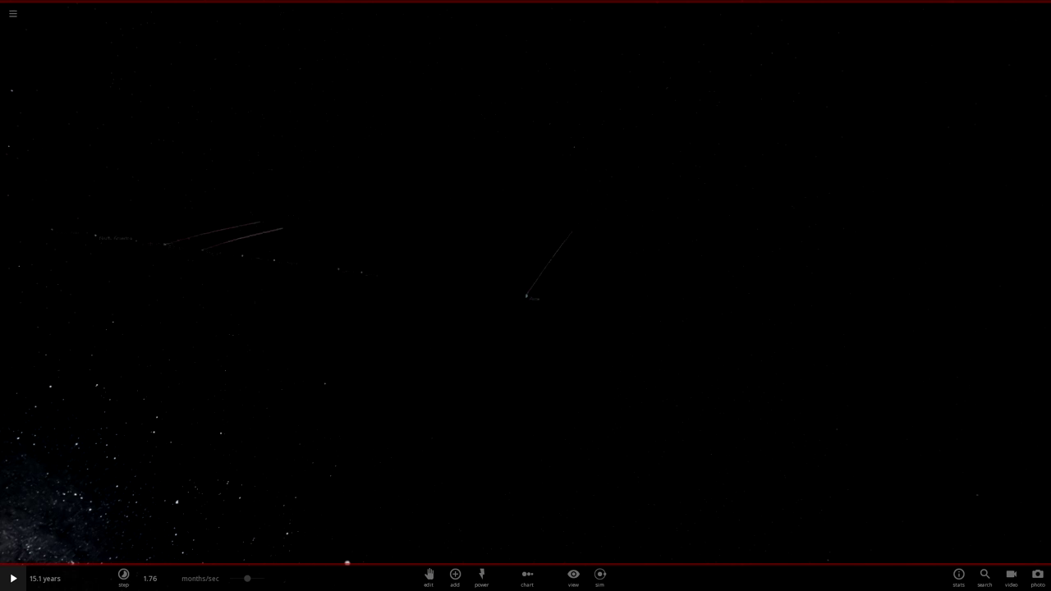
pyautogui.moveTo(526, 298); pyautogui.dragTo(527, 567)
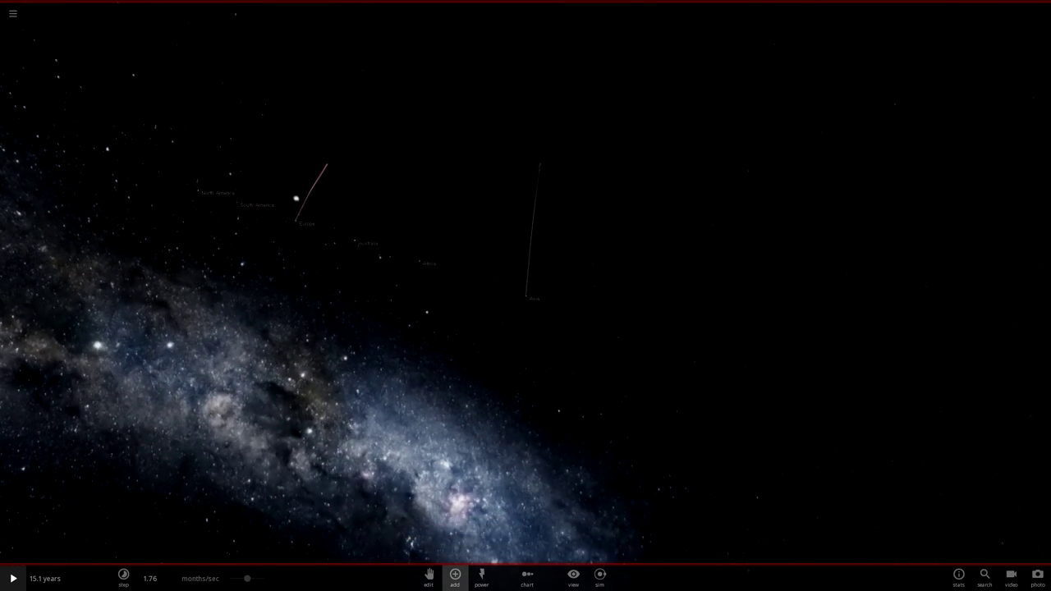
pyautogui.click(455, 578)
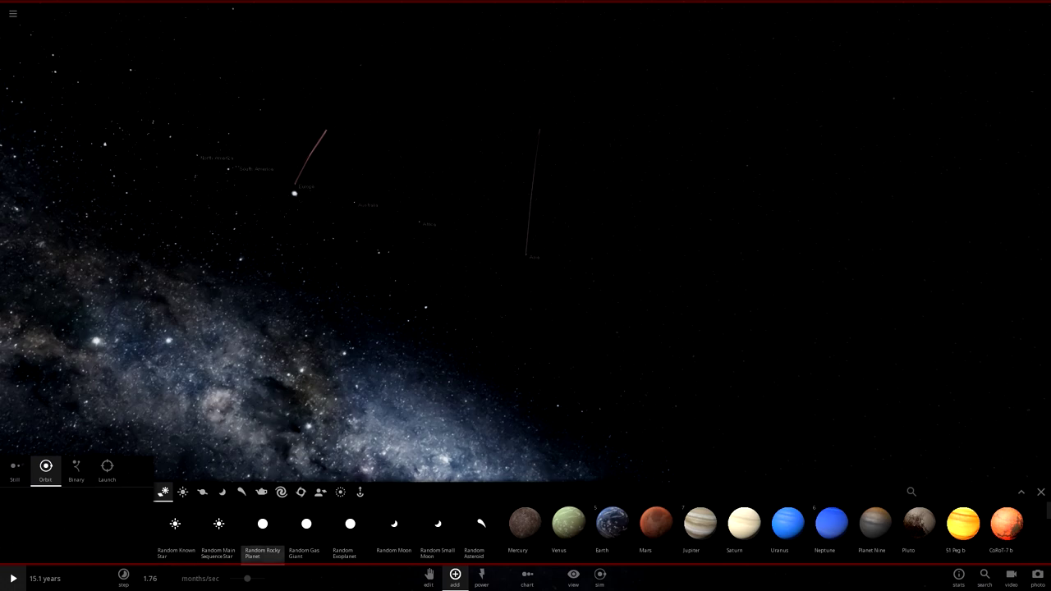
pyautogui.click(263, 530)
pyautogui.moveTo(694, 330); pyautogui.dragTo(689, 373)
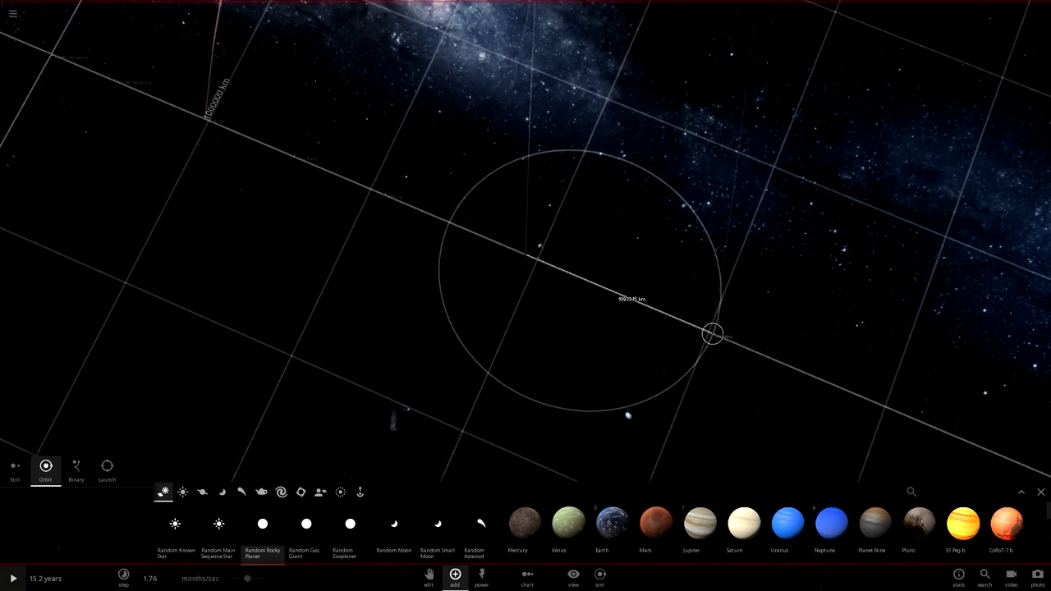
pyautogui.click(712, 376)
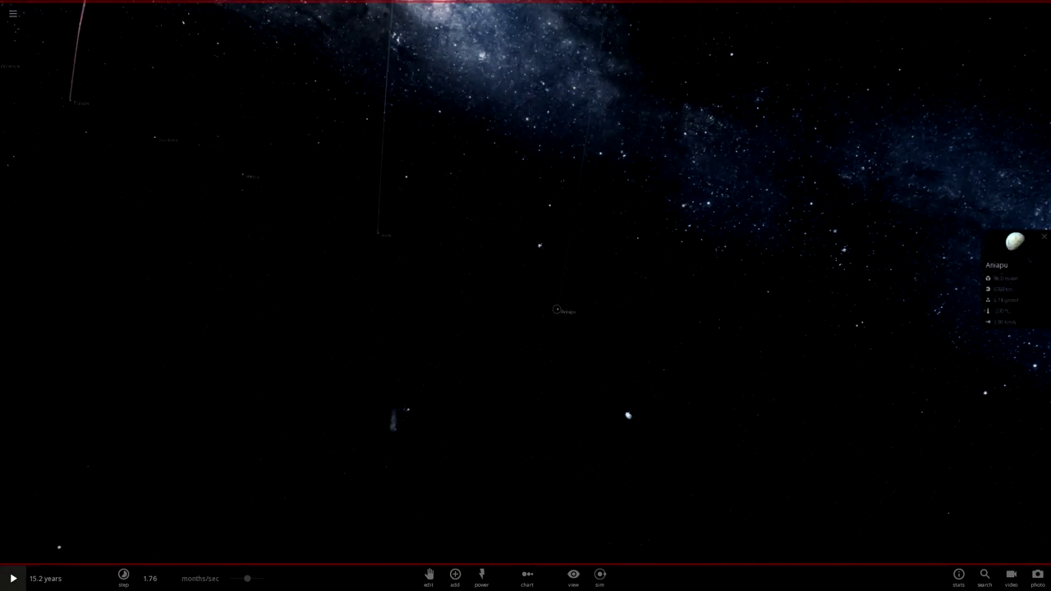
# Rename the newly added rocky planet as Antarctica and set its mass to 1.02 Earth masses.
pyautogui.doubleClick(557, 310)
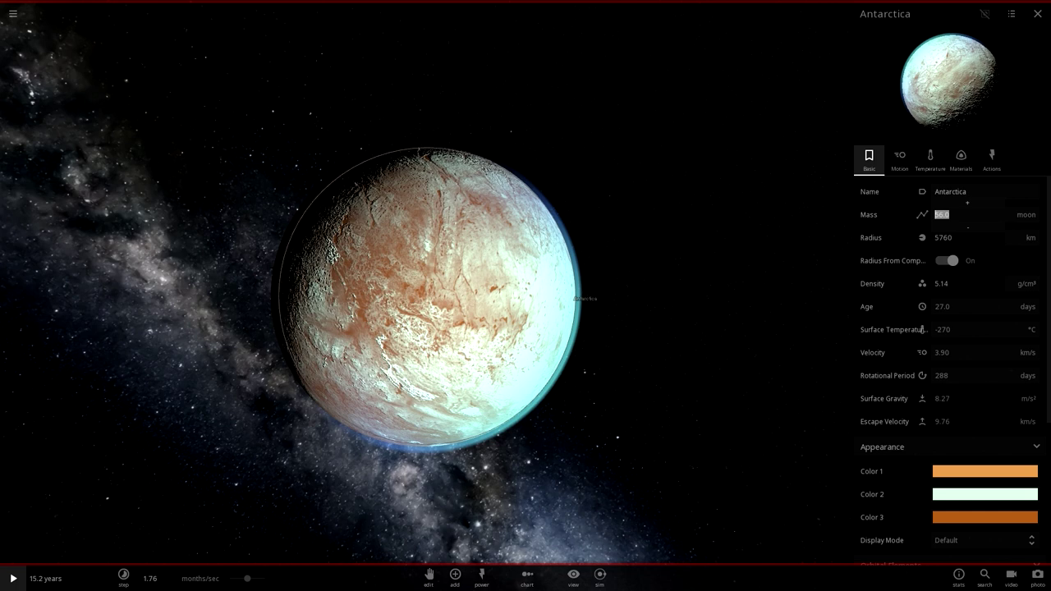
pyautogui.press('Return')
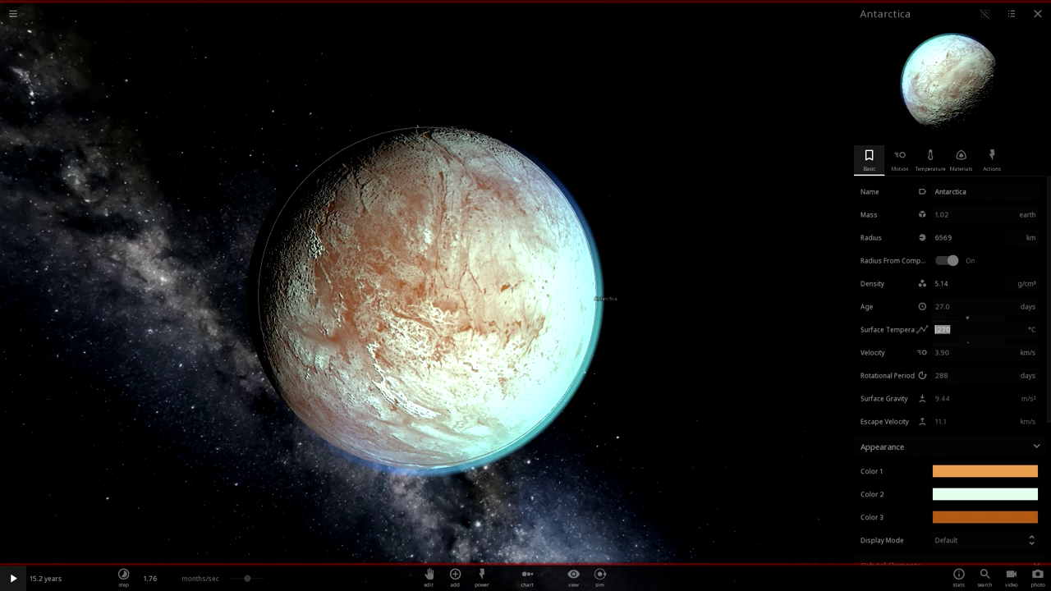
# Add water to Antarctica's composition until it makes up 0.001 %.
pyautogui.click(930, 158)
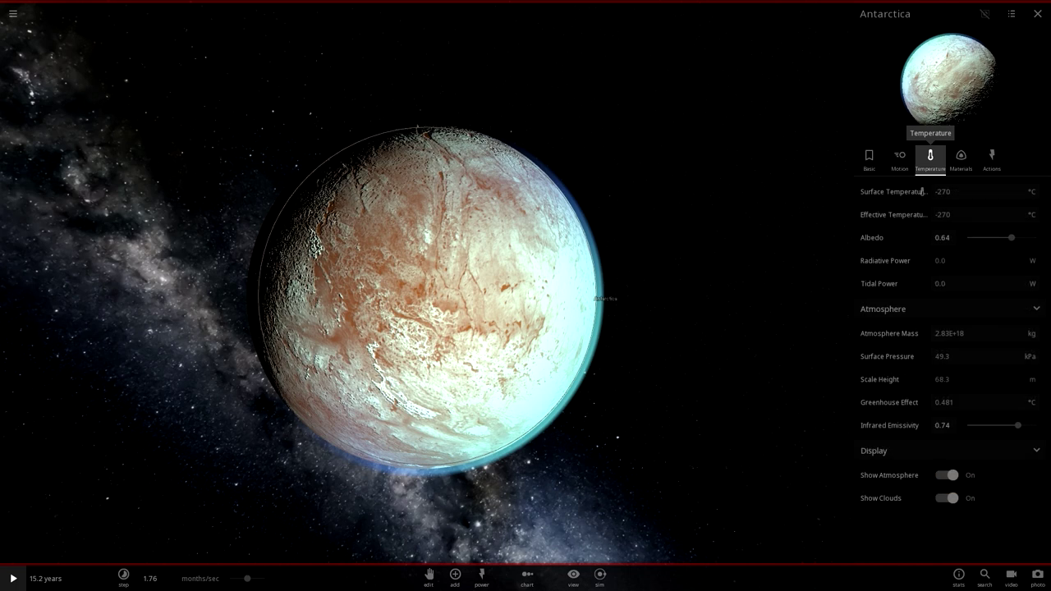
pyautogui.click(900, 157)
pyautogui.click(992, 157)
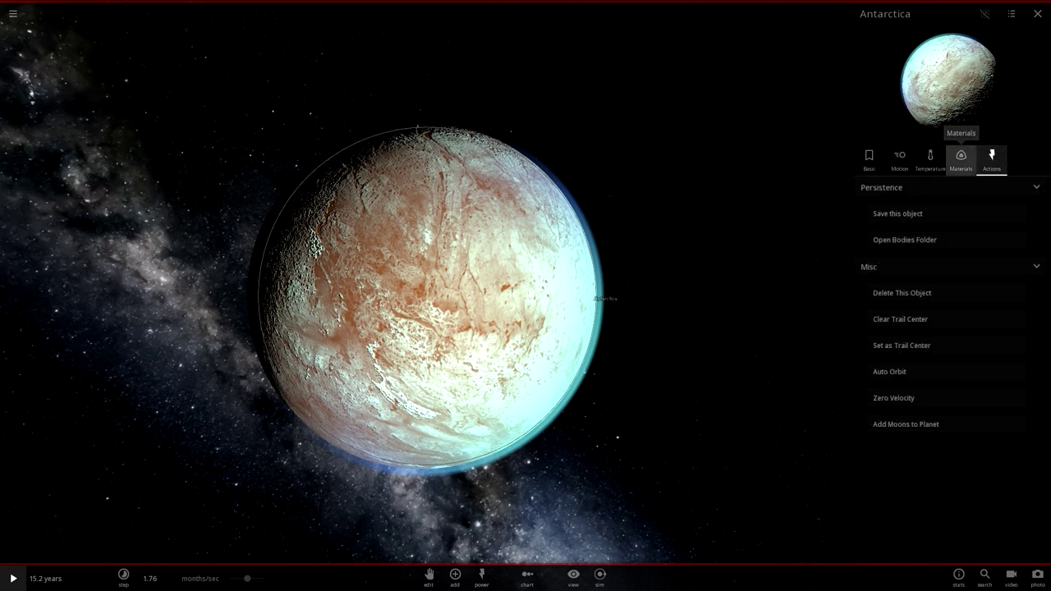
pyautogui.click(961, 158)
pyautogui.click(878, 288)
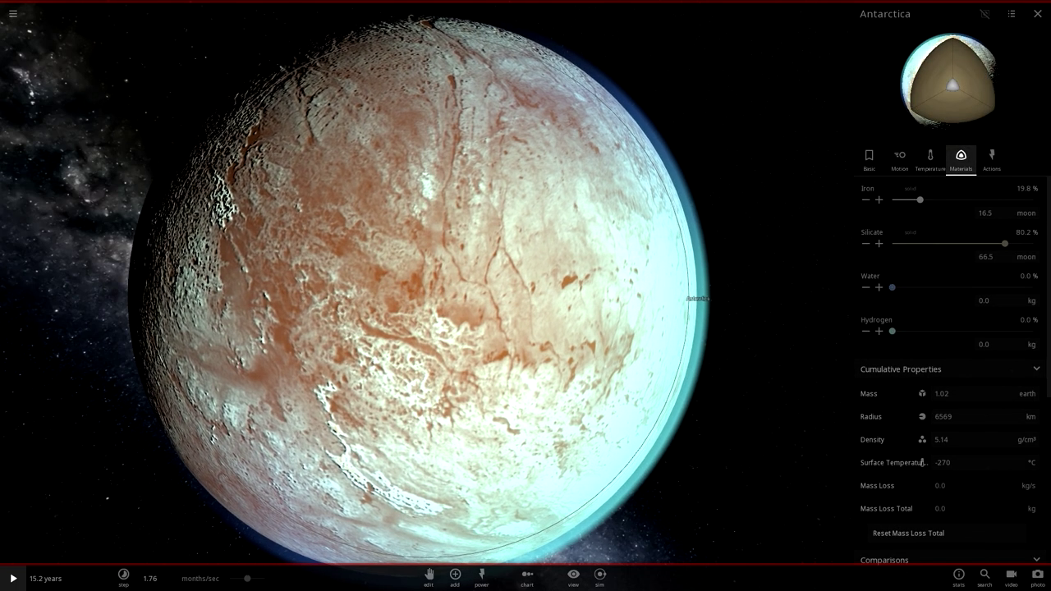
pyautogui.click(879, 288)
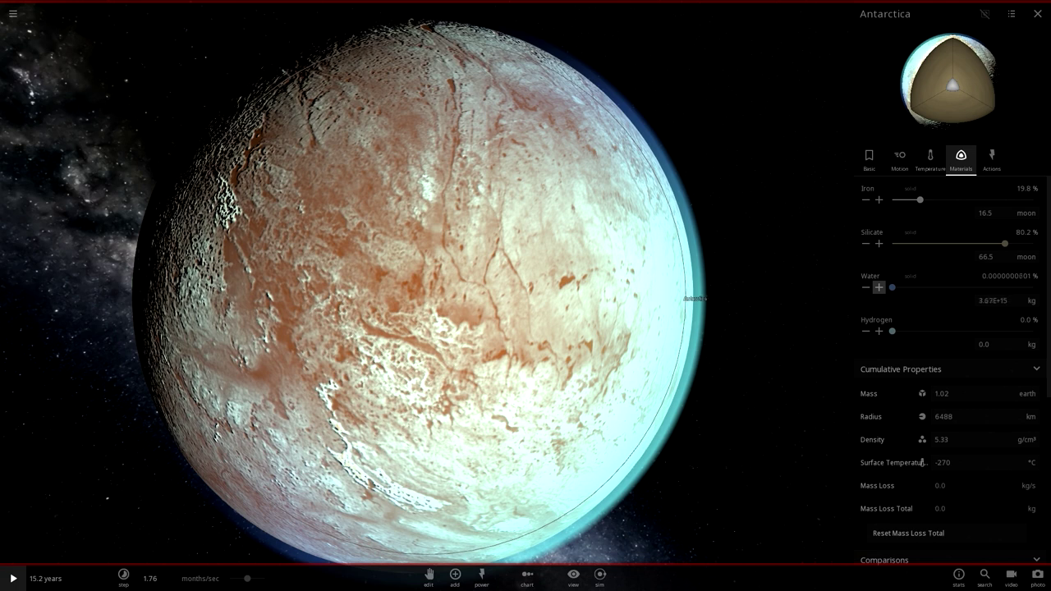
pyautogui.click(879, 288)
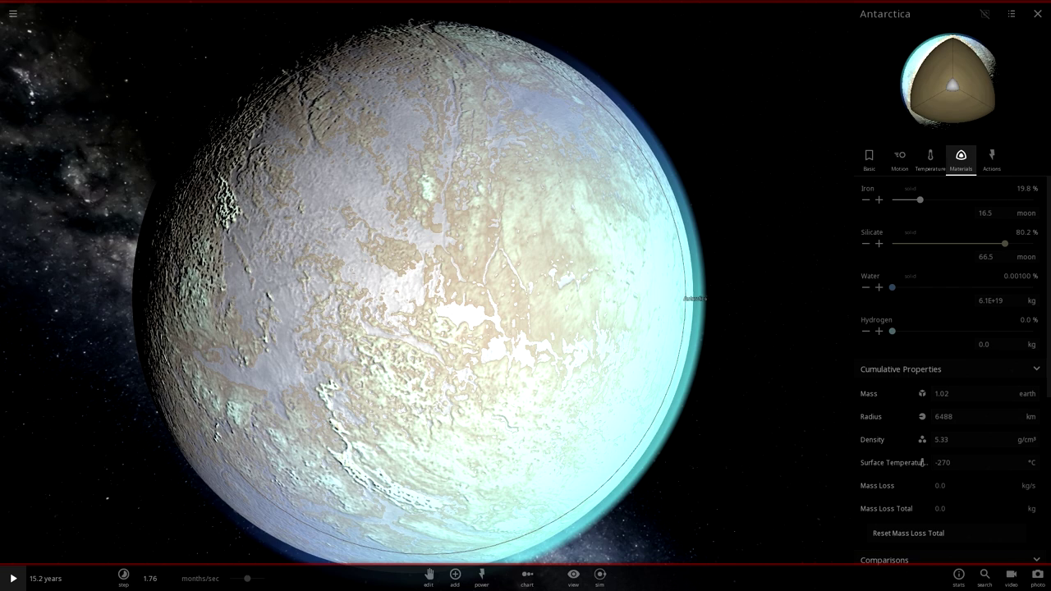
# Set Antarctica's Color 2 to green.
pyautogui.click(869, 161)
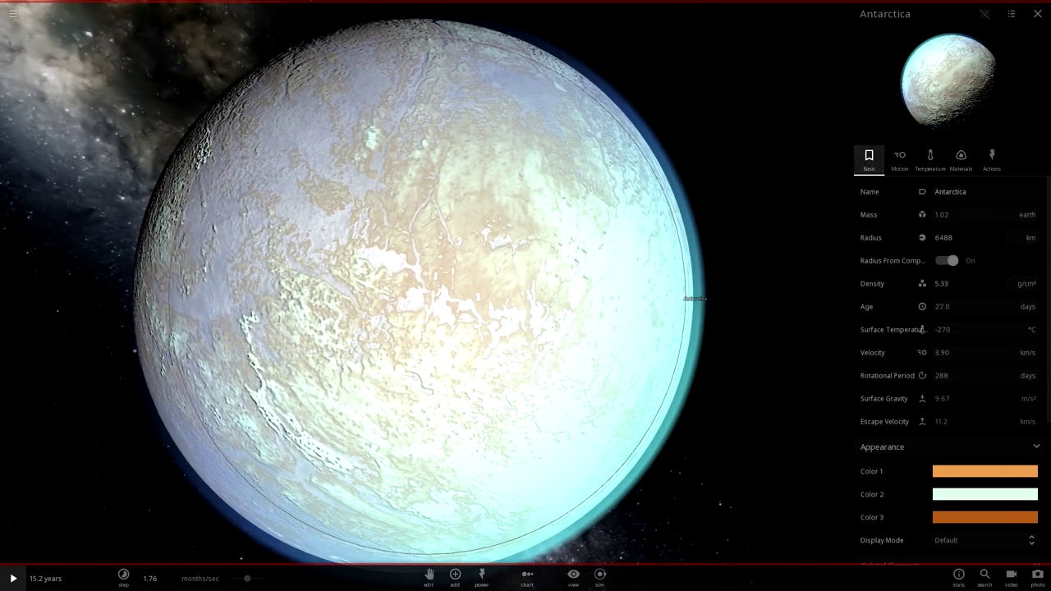
pyautogui.click(985, 494)
pyautogui.click(955, 549)
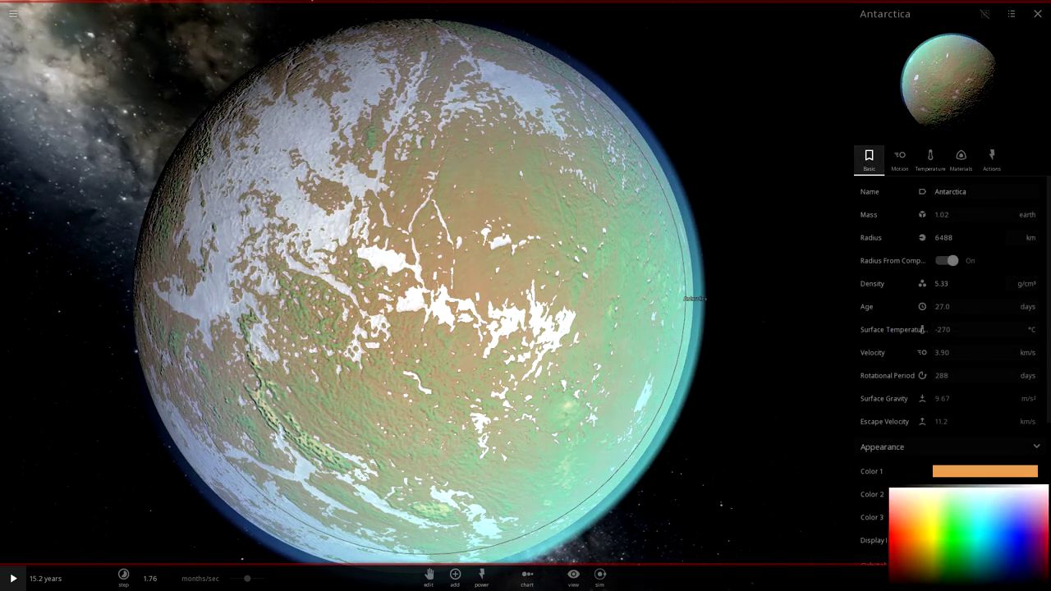
pyautogui.moveTo(954, 549)
pyautogui.mouseDown()
pyautogui.moveTo(975, 568)
pyautogui.moveTo(957, 541)
pyautogui.moveTo(967, 550)
pyautogui.mouseUp()
pyautogui.press('Escape')
# Recolour Antarctica's surface with dark green as Color 1 and a pale pinkish white as Color 2.
pyautogui.click(985, 472)
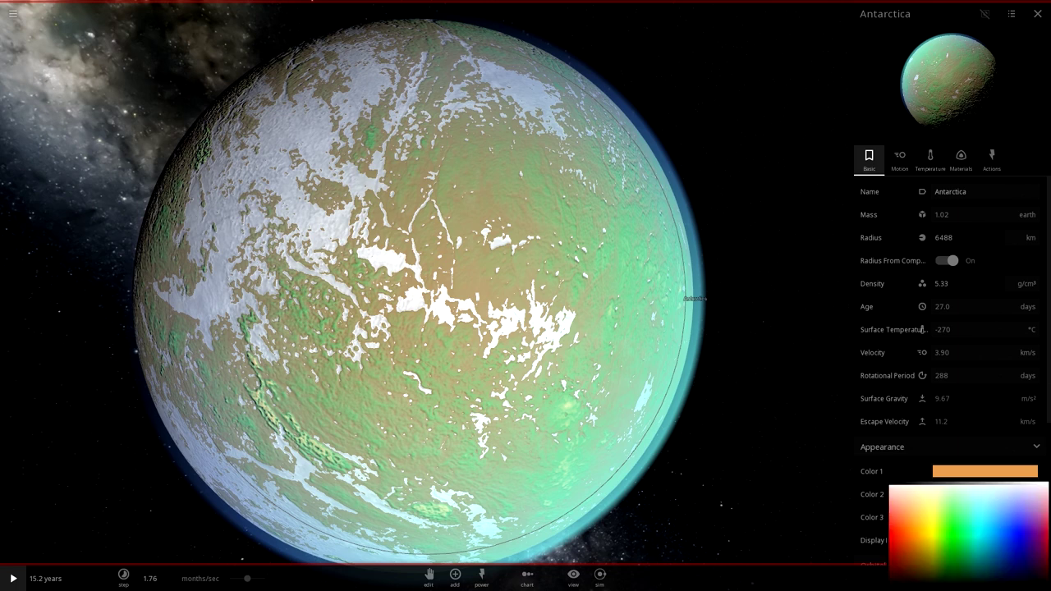
pyautogui.click(953, 571)
pyautogui.click(950, 567)
pyautogui.click(950, 448)
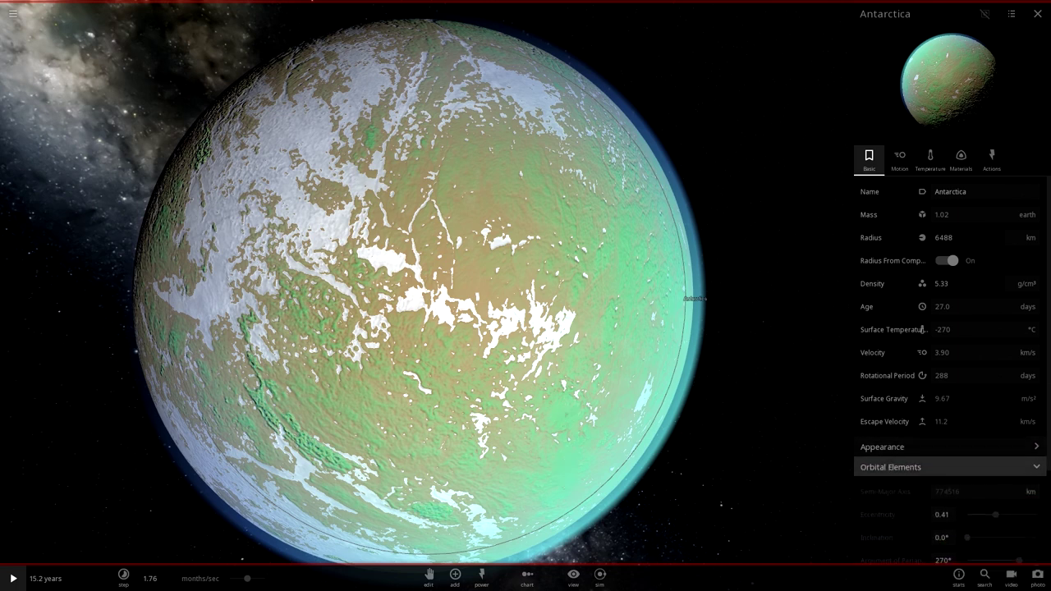
pyautogui.click(887, 446)
pyautogui.click(984, 472)
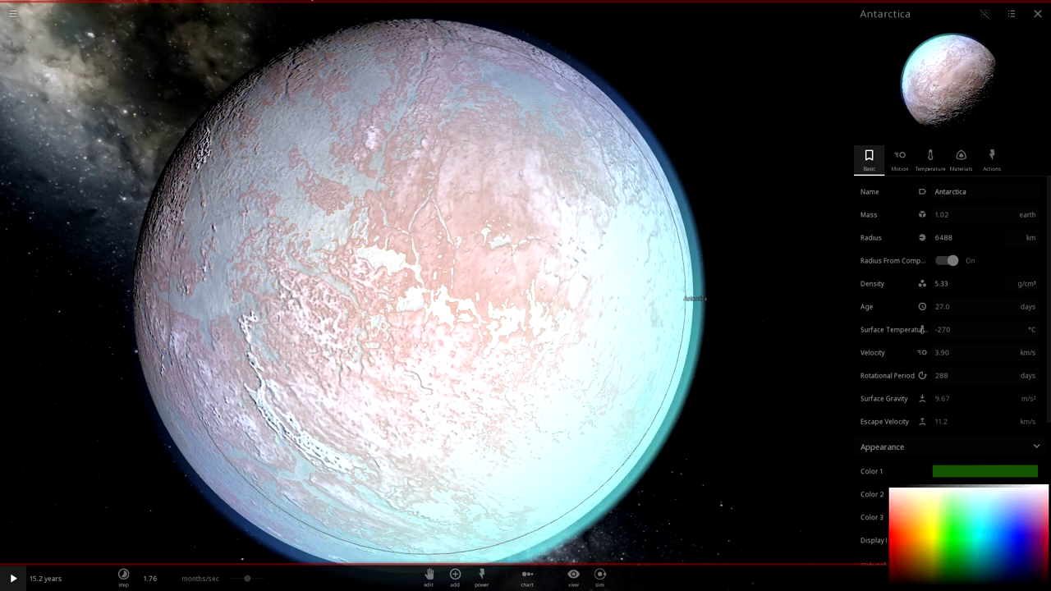
pyautogui.click(892, 495)
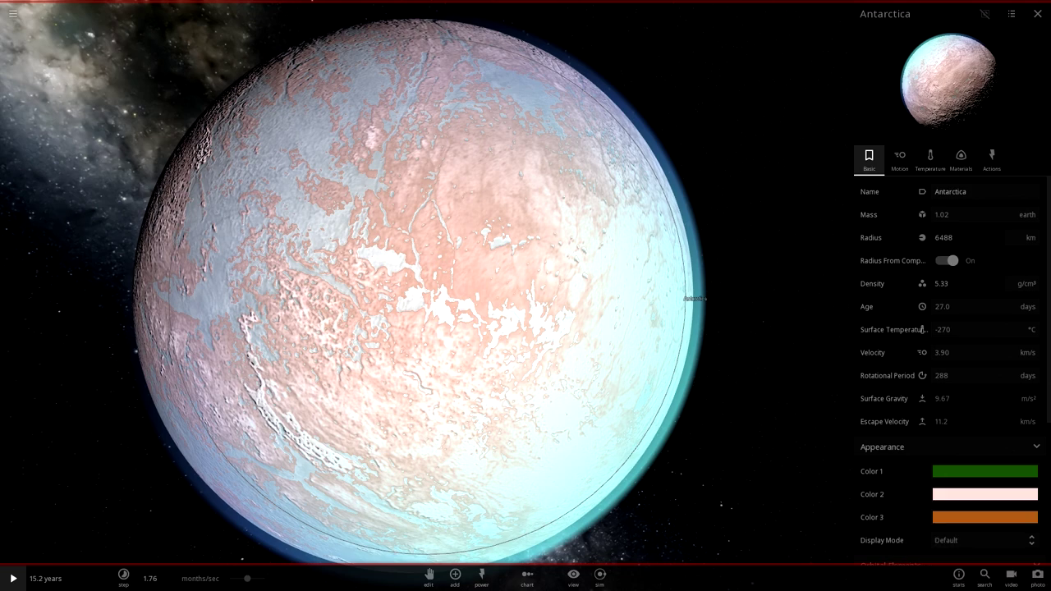
# Recolour Antarctica's surface with grey as Color 3 and a pale bluish white as Color 2.
pyautogui.click(984, 517)
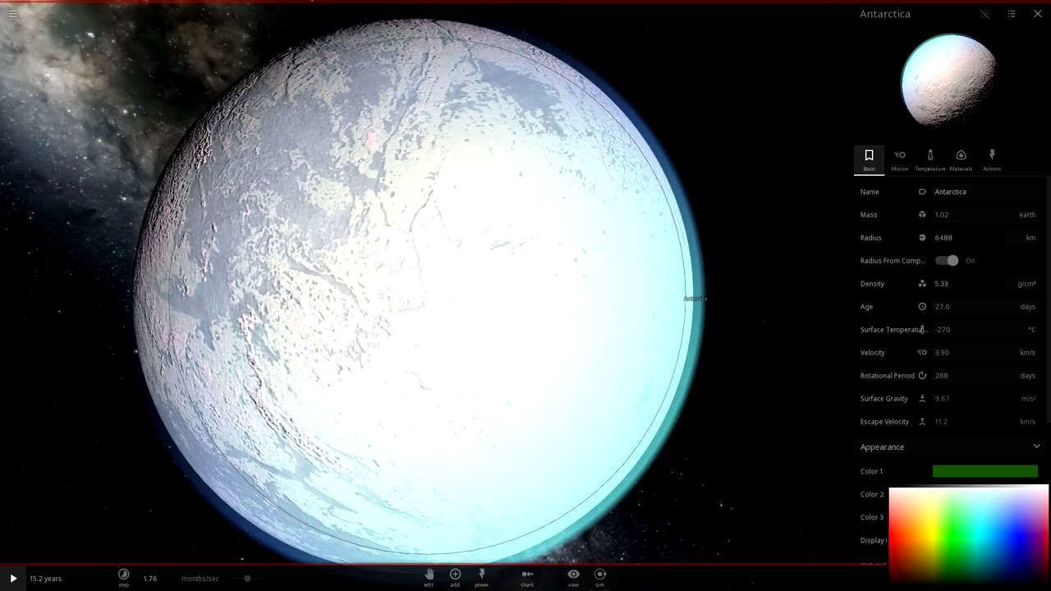
pyautogui.click(984, 472)
pyautogui.click(984, 472)
pyautogui.click(977, 447)
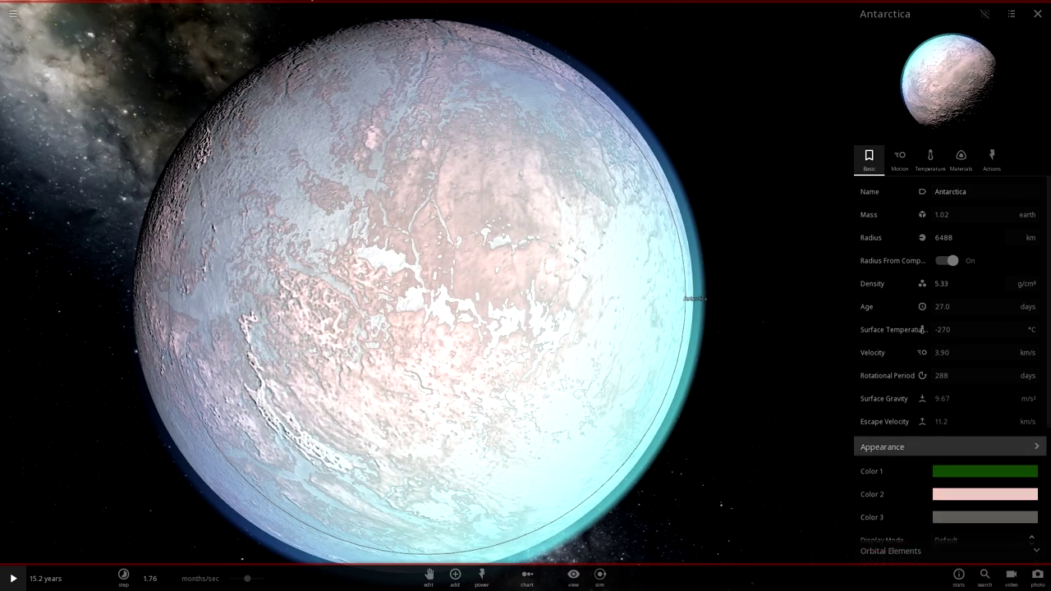
pyautogui.click(977, 447)
pyautogui.click(985, 495)
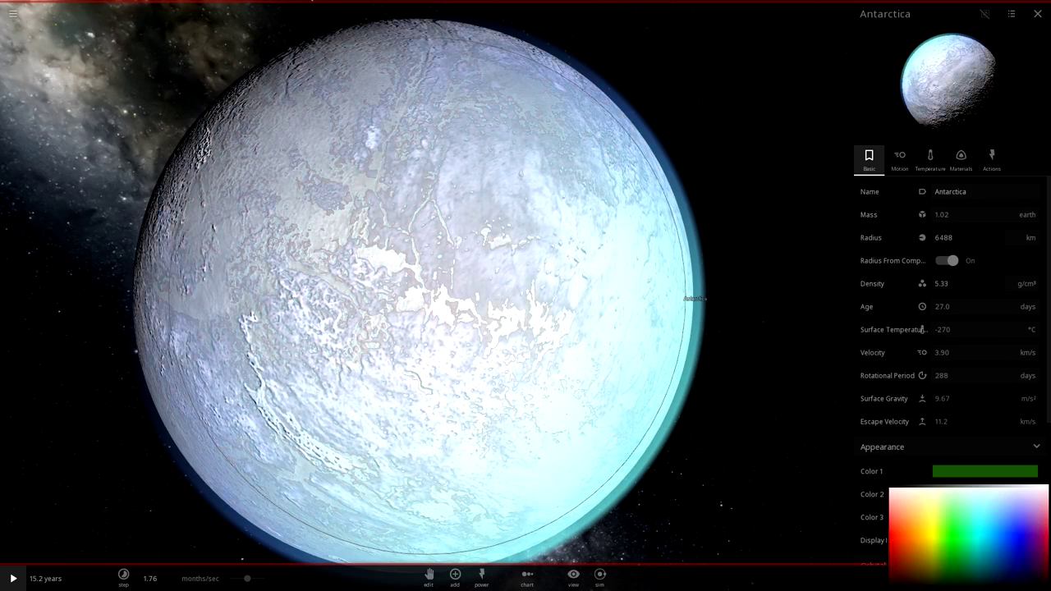
pyautogui.moveTo(369, 341); pyautogui.dragTo(328, 286)
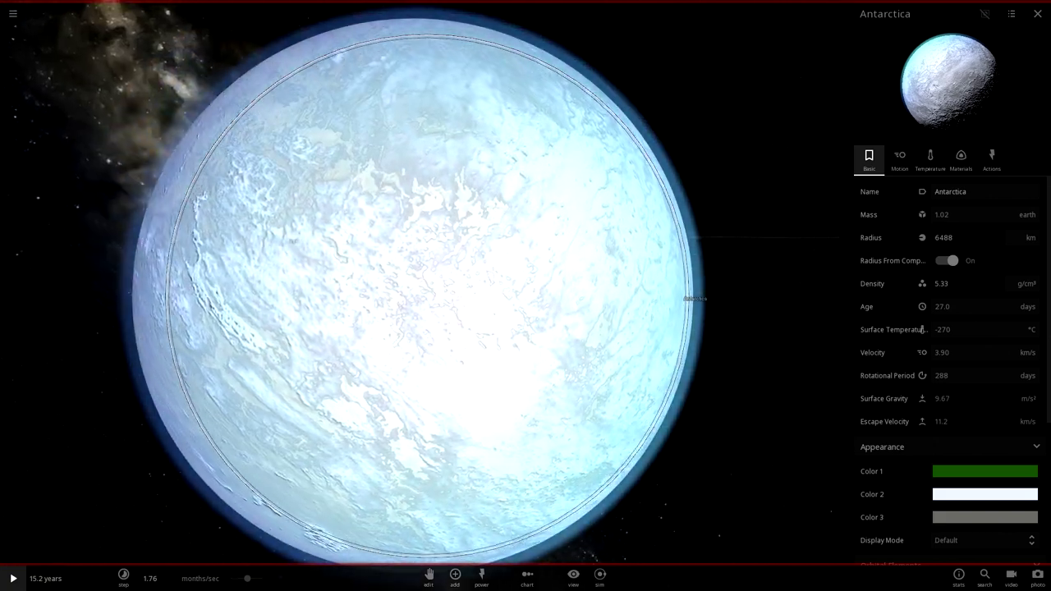
# Set the surface pressure of Antarctica's atmosphere to 1.00 atm.
pyautogui.click(961, 158)
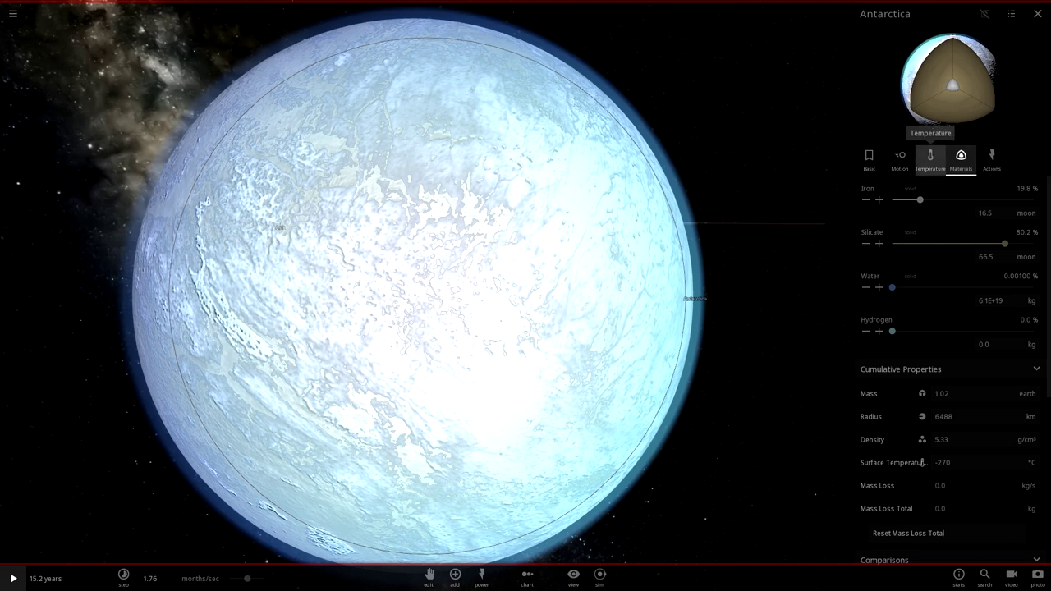
pyautogui.click(930, 157)
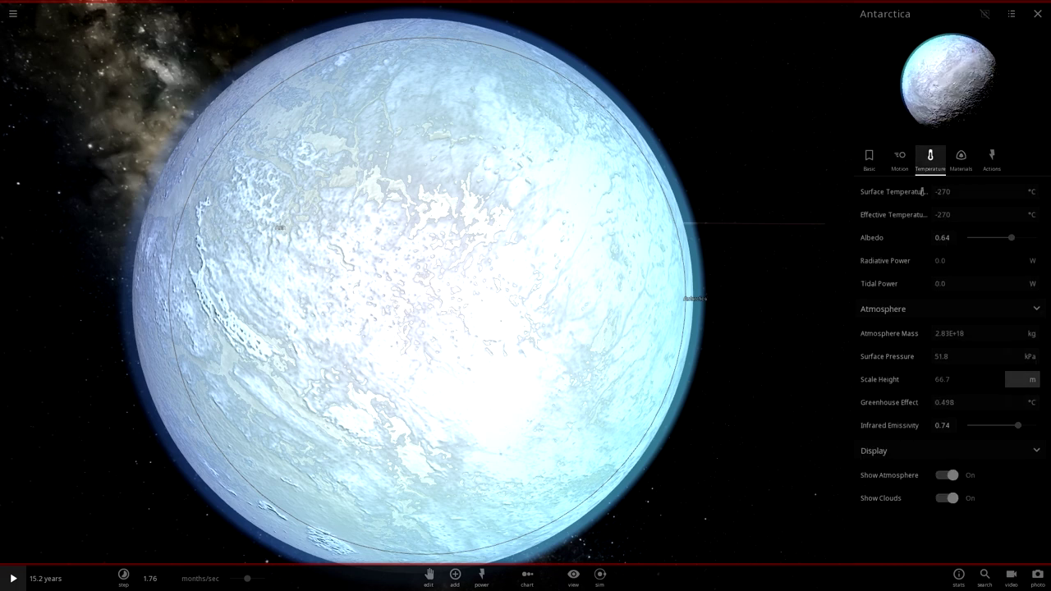
pyautogui.click(1022, 356)
pyautogui.click(1024, 333)
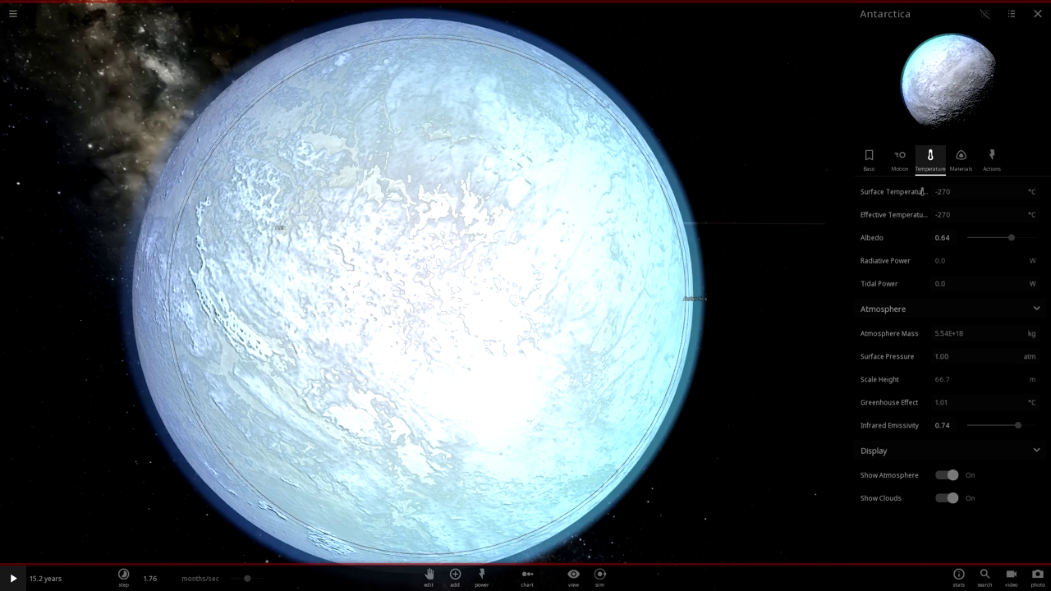
pyautogui.press('Escape')
# Inspect Antarctica from a distance and review its motion properties.
pyautogui.scroll(-10, 526, 296)
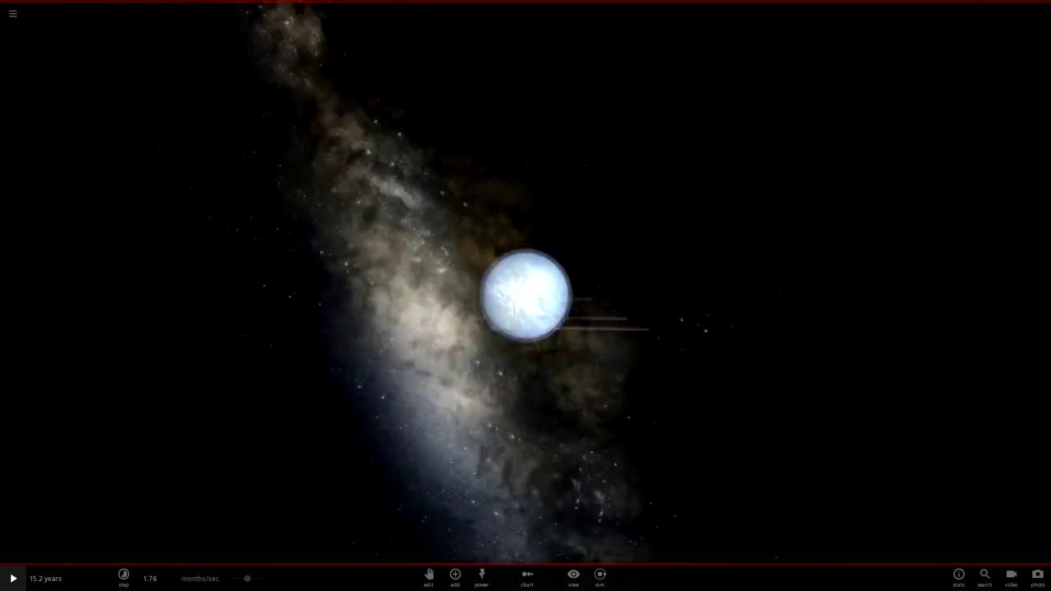
pyautogui.scroll(-10, 526, 296)
pyautogui.moveTo(525, 296)
pyautogui.mouseDown()
pyautogui.moveTo(353, 304)
pyautogui.moveTo(362, 402)
pyautogui.moveTo(459, 361)
pyautogui.moveTo(525, 312)
pyautogui.mouseUp()
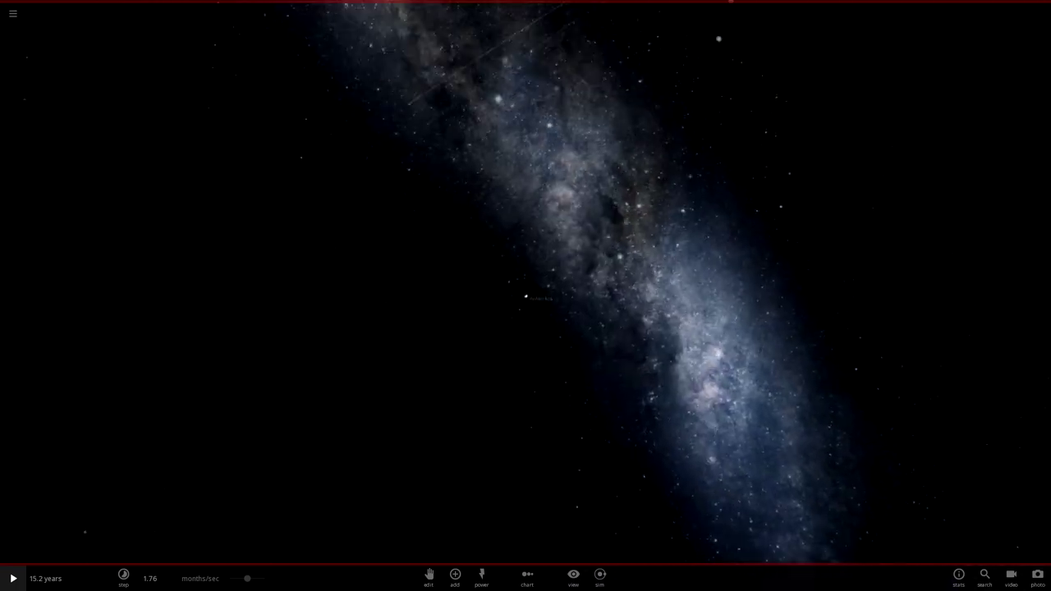
pyautogui.scroll(10, 525, 296)
pyautogui.scroll(-2, 526, 296)
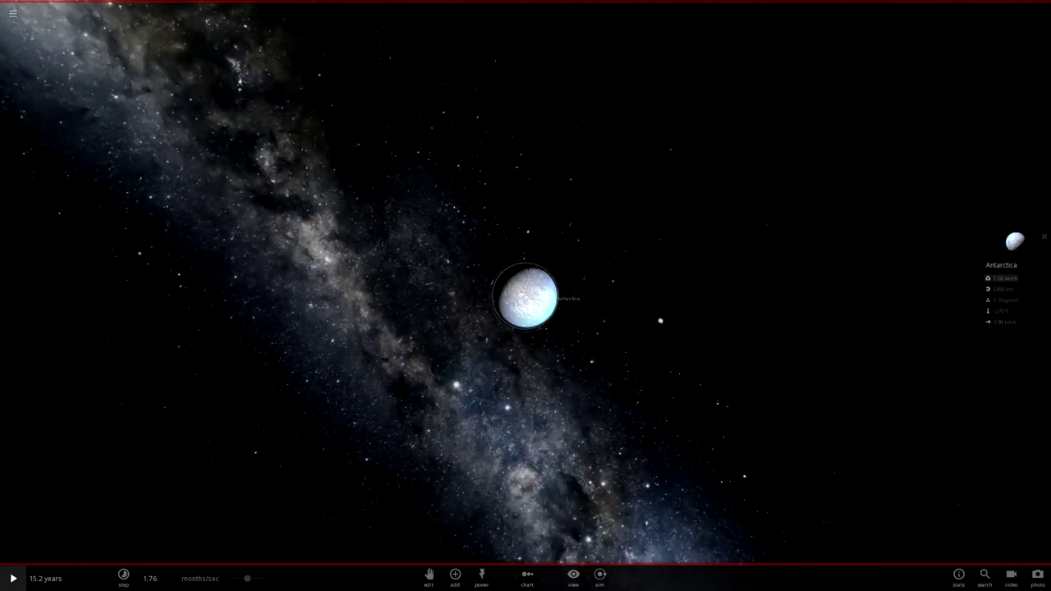
pyautogui.click(1003, 278)
pyautogui.click(931, 160)
pyautogui.click(900, 160)
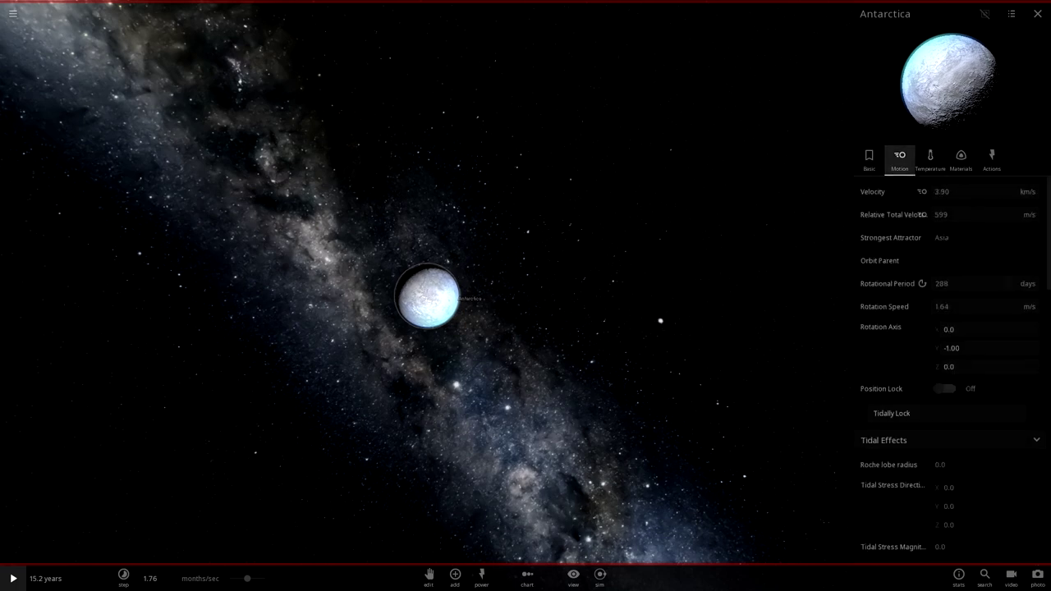
pyautogui.moveTo(526, 329); pyautogui.dragTo(370, 205)
pyautogui.click(519, 317)
pyautogui.scroll(-10, 525, 296)
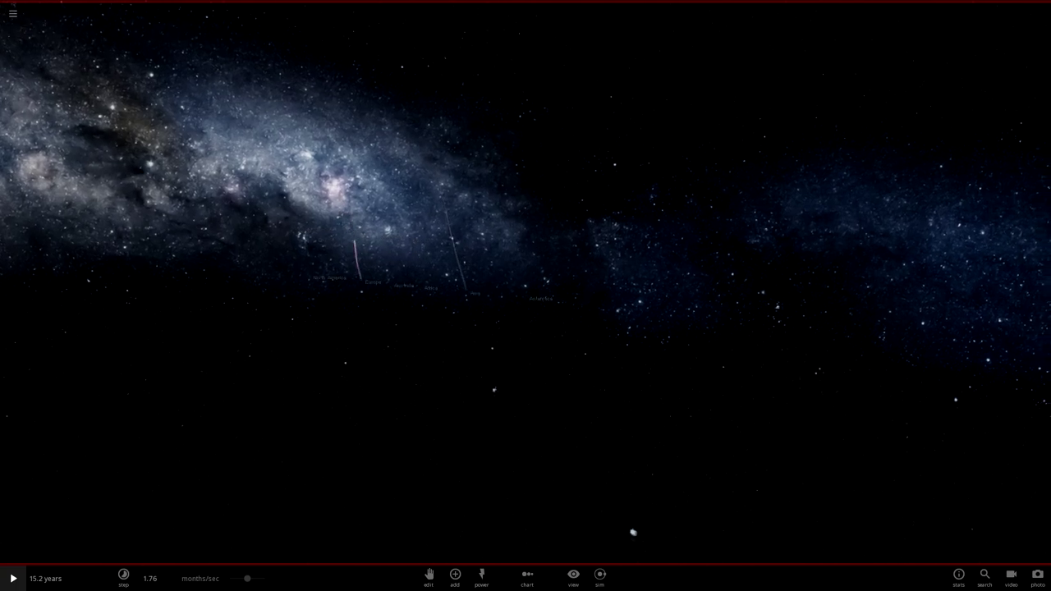
# Focus on the planet North America and watch it up close with the simulation running.
pyautogui.doubleClick(330, 282)
pyautogui.moveTo(330, 282); pyautogui.dragTo(325, 353)
pyautogui.scroll(-3, 325, 353)
pyautogui.doubleClick(364, 293)
pyautogui.scroll(10, 525, 296)
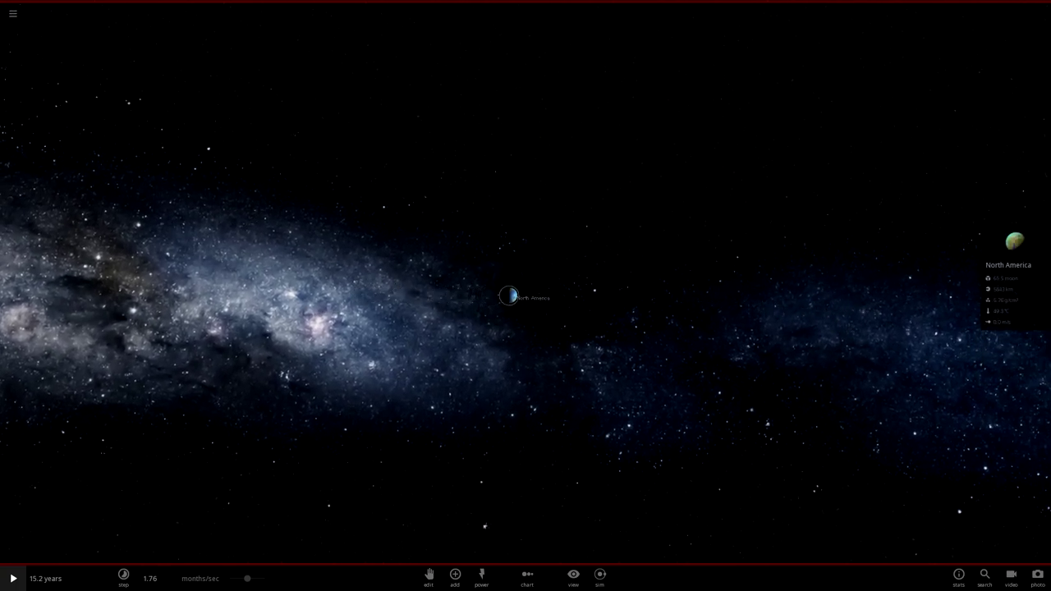
pyautogui.moveTo(364, 293); pyautogui.dragTo(332, 374)
pyautogui.press('space')
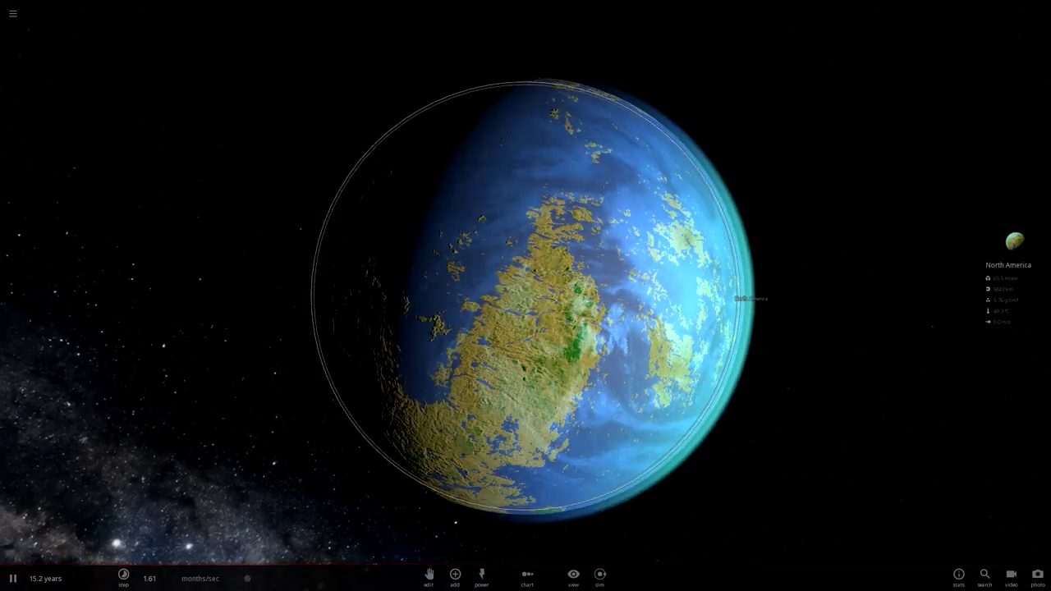
pyautogui.scroll(-5, 525, 296)
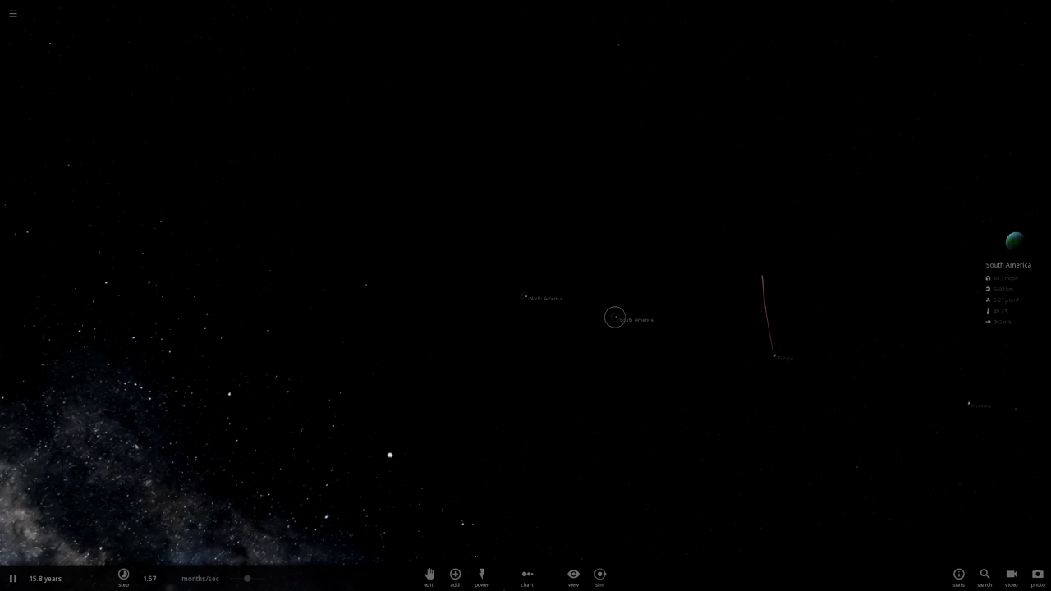
# Examine the surface of South America up close from several angles.
pyautogui.scroll(5, 526, 296)
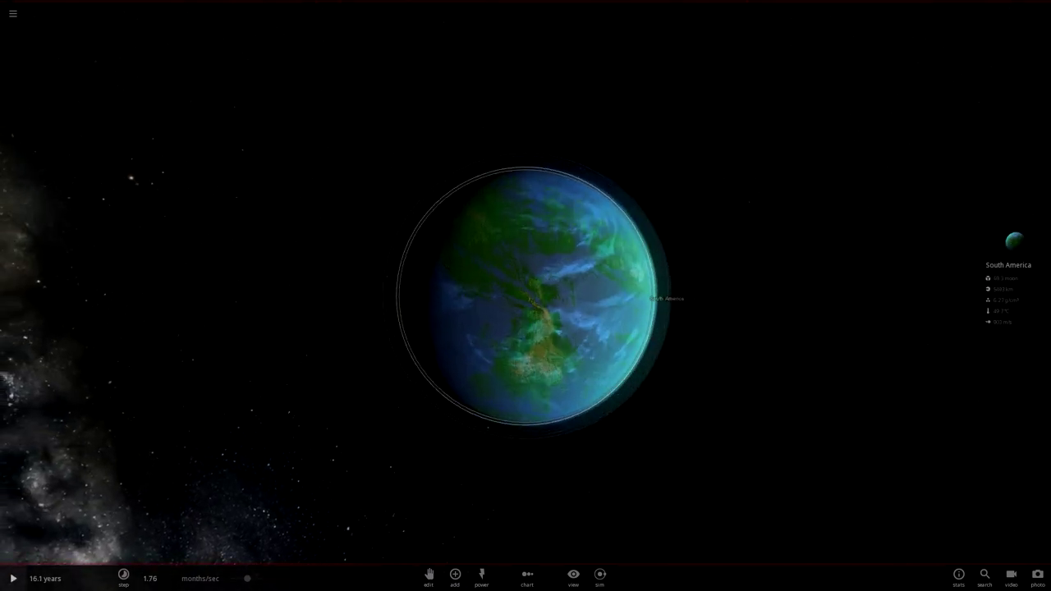
pyautogui.press('space')
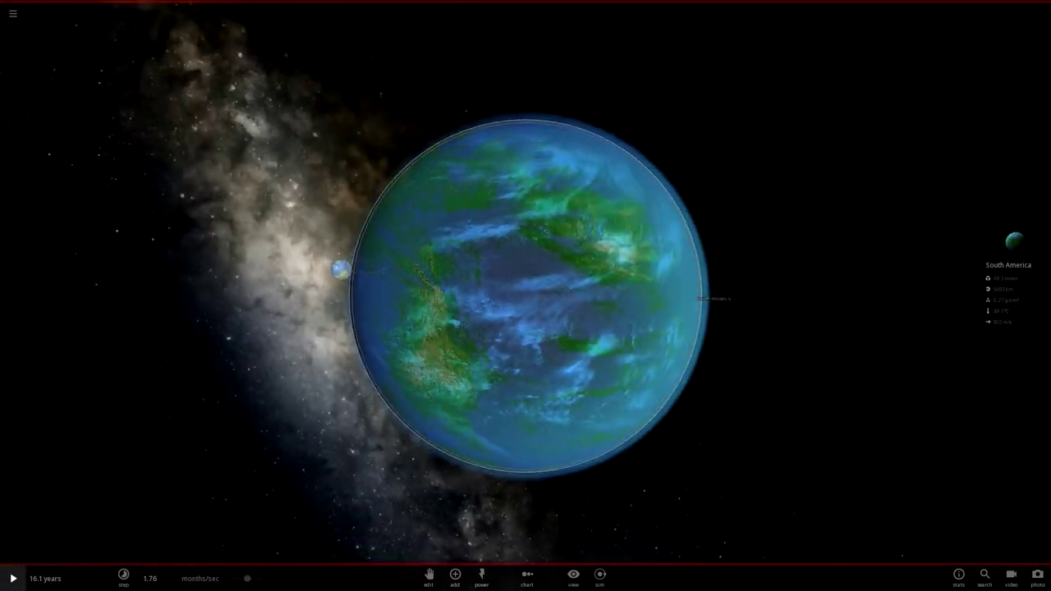
pyautogui.moveTo(526, 295); pyautogui.dragTo(435, 288)
pyautogui.scroll(-5, 526, 296)
pyautogui.moveTo(525, 296); pyautogui.dragTo(493, 164)
pyautogui.scroll(-5, 526, 296)
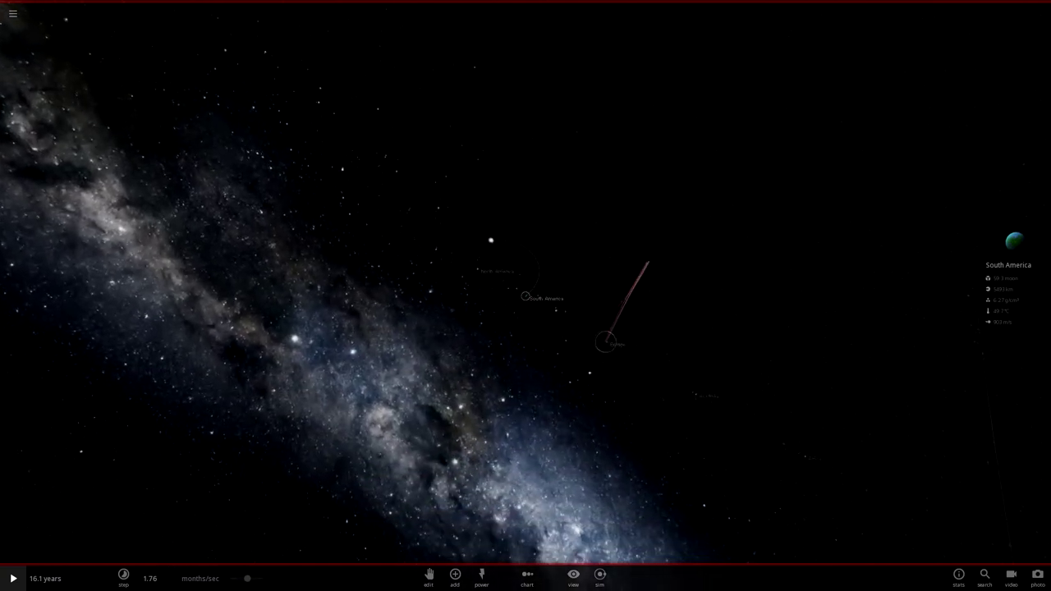
# Focus on Europe and run the simulation briefly to view its surface and clouds, ending with the simulation paused.
pyautogui.click(599, 338)
pyautogui.press('space')
pyautogui.scroll(5, 526, 296)
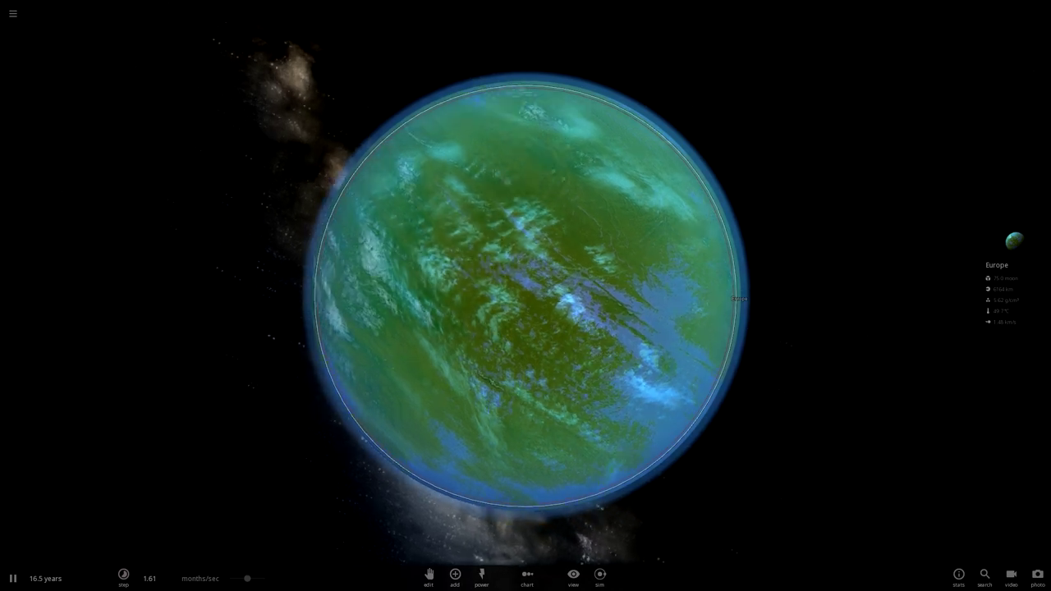
pyautogui.press('space')
# View Australia up close while the simulation runs briefly, ending paused with the neighbouring planets in view.
pyautogui.scroll(-10, 525, 296)
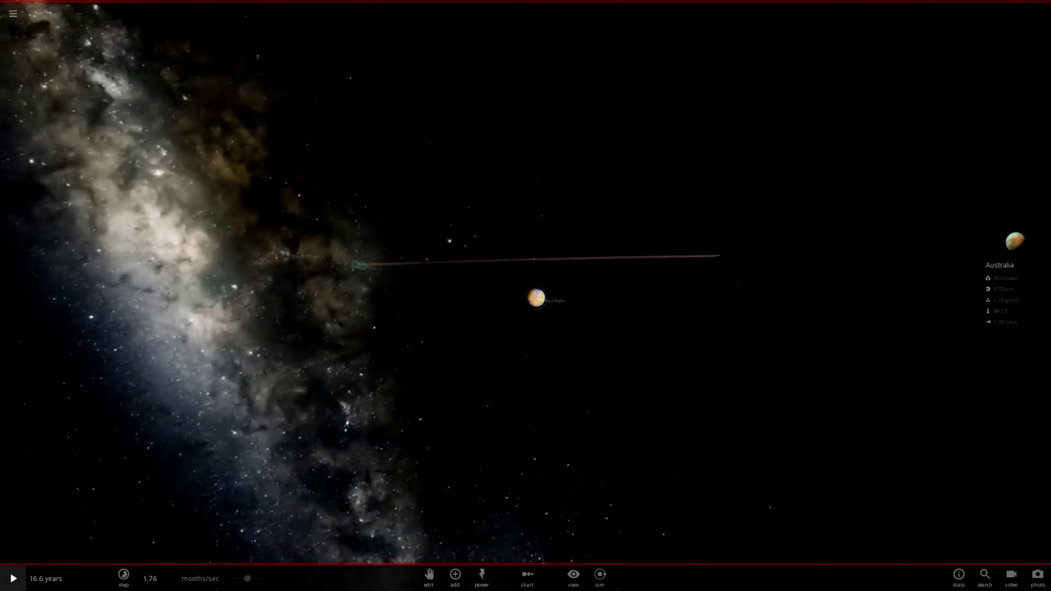
pyautogui.scroll(8, 526, 295)
pyautogui.press('space')
pyautogui.scroll(-4, 526, 295)
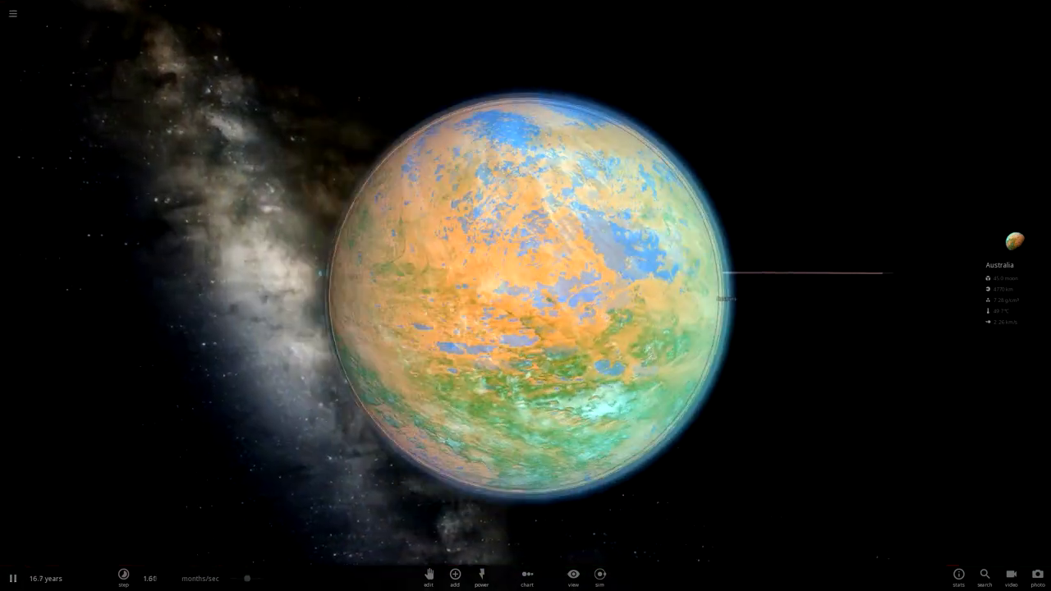
pyautogui.press('space')
pyautogui.moveTo(525, 296)
pyautogui.mouseDown()
pyautogui.moveTo(610, 259)
pyautogui.moveTo(554, 221)
pyautogui.moveTo(513, 304)
pyautogui.mouseUp()
pyautogui.scroll(-4, 526, 296)
pyautogui.scroll(-6, 525, 296)
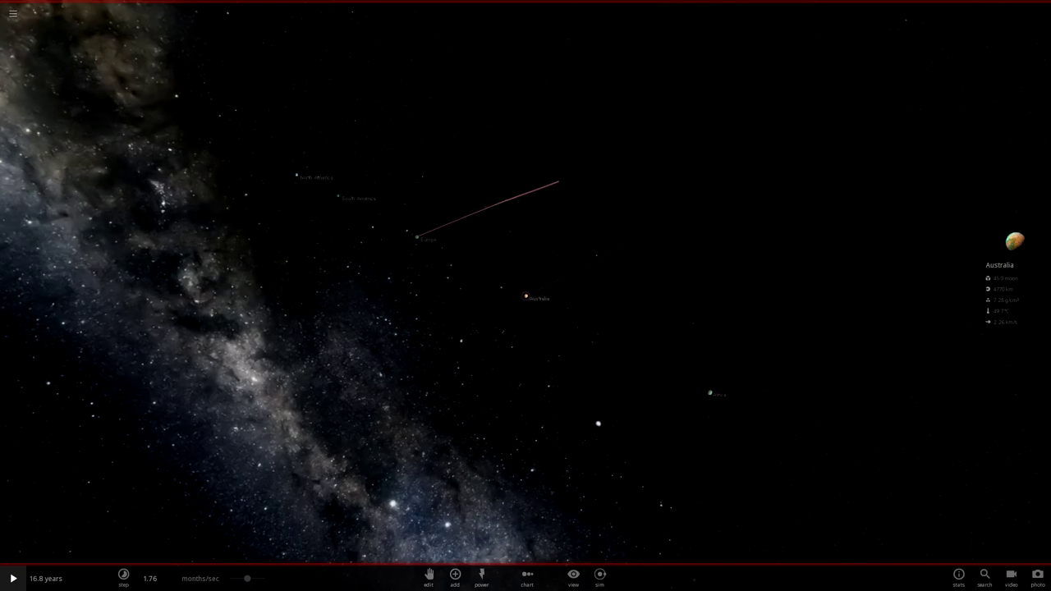
# Focus on Africa and observe it with the simulation running, ending with the simulation paused.
pyautogui.press('f')
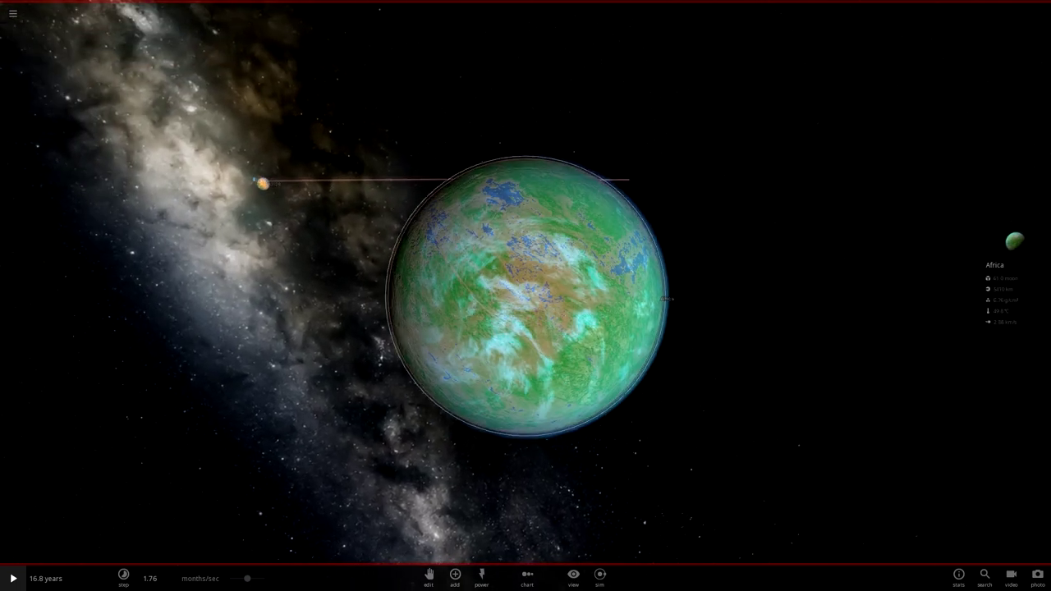
pyautogui.press('space')
pyautogui.scroll(-4, 525, 296)
pyautogui.moveTo(526, 296); pyautogui.dragTo(444, 370)
pyautogui.scroll(3, 526, 295)
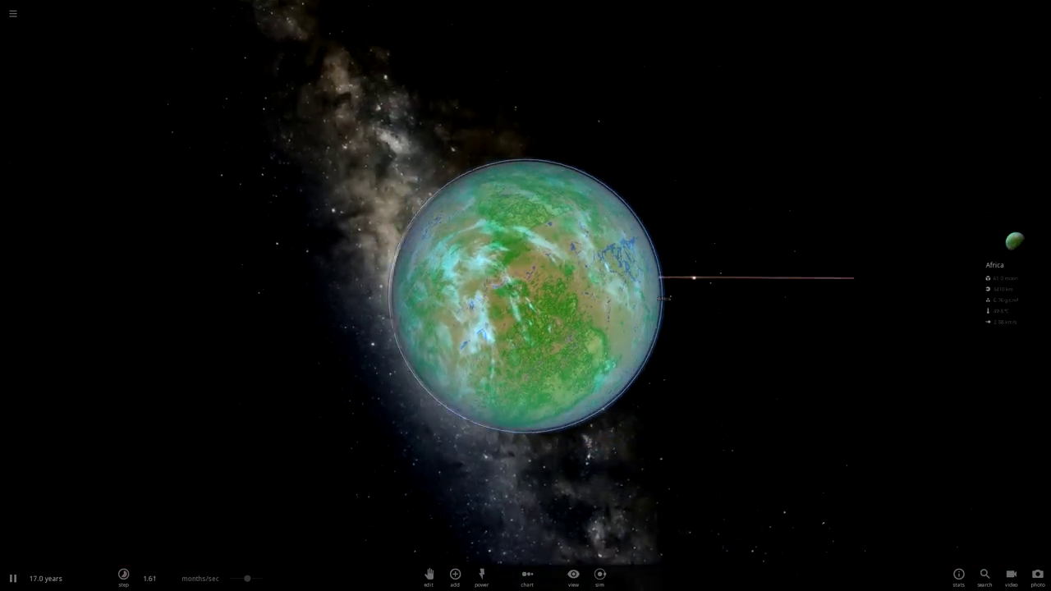
pyautogui.scroll(-2, 525, 296)
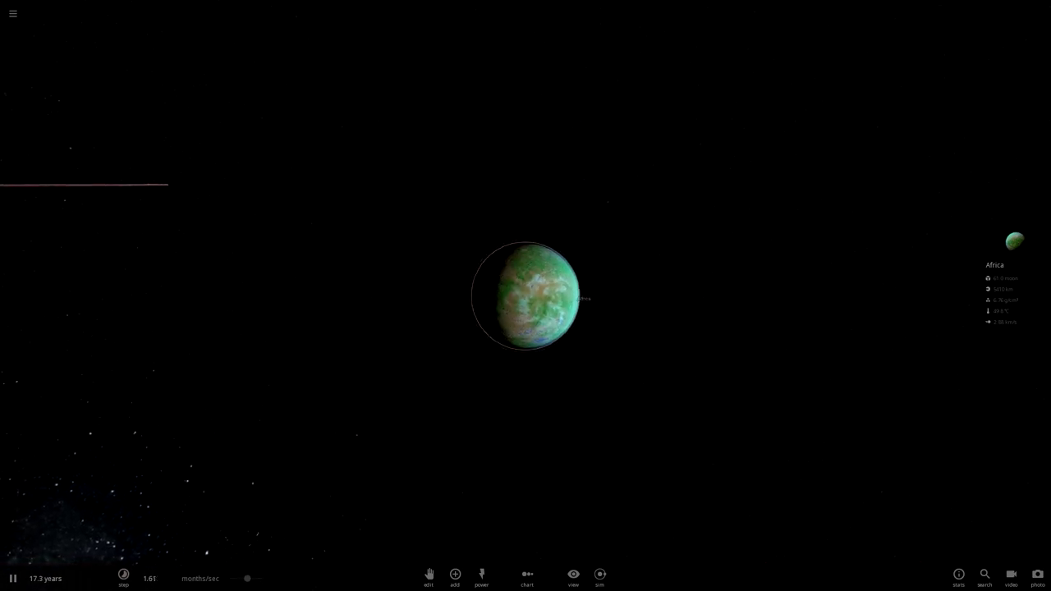
pyautogui.press('space')
# Focus on Asia and observe its surface while the simulation runs, ending with the simulation paused.
pyautogui.scroll(-10, 526, 296)
pyautogui.moveTo(526, 353); pyautogui.dragTo(663, 352)
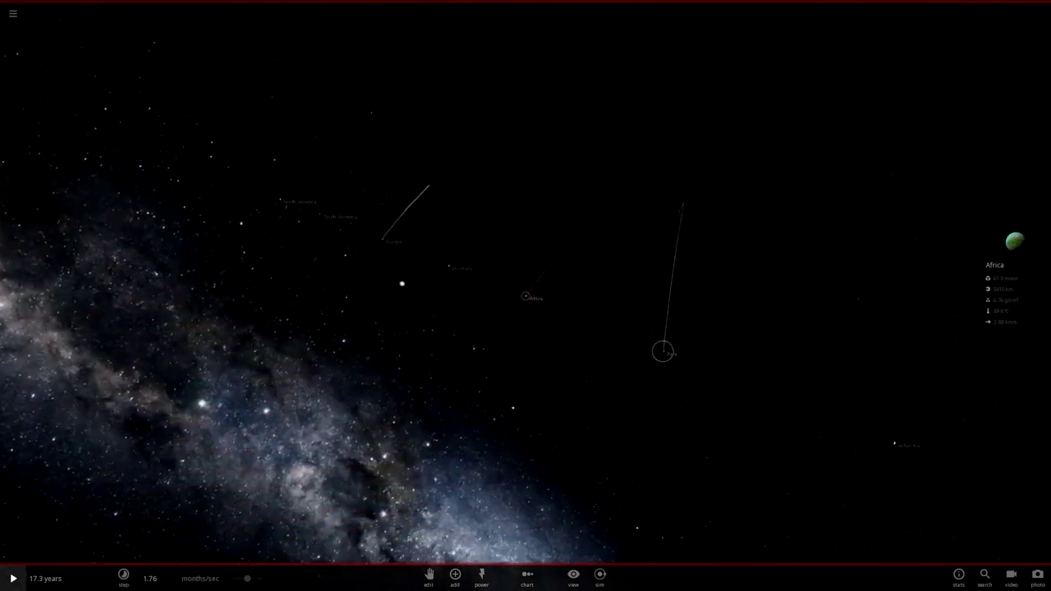
pyautogui.doubleClick(663, 352)
pyautogui.scroll(10, 525, 296)
pyautogui.moveTo(525, 328); pyautogui.dragTo(505, 345)
pyautogui.press('space')
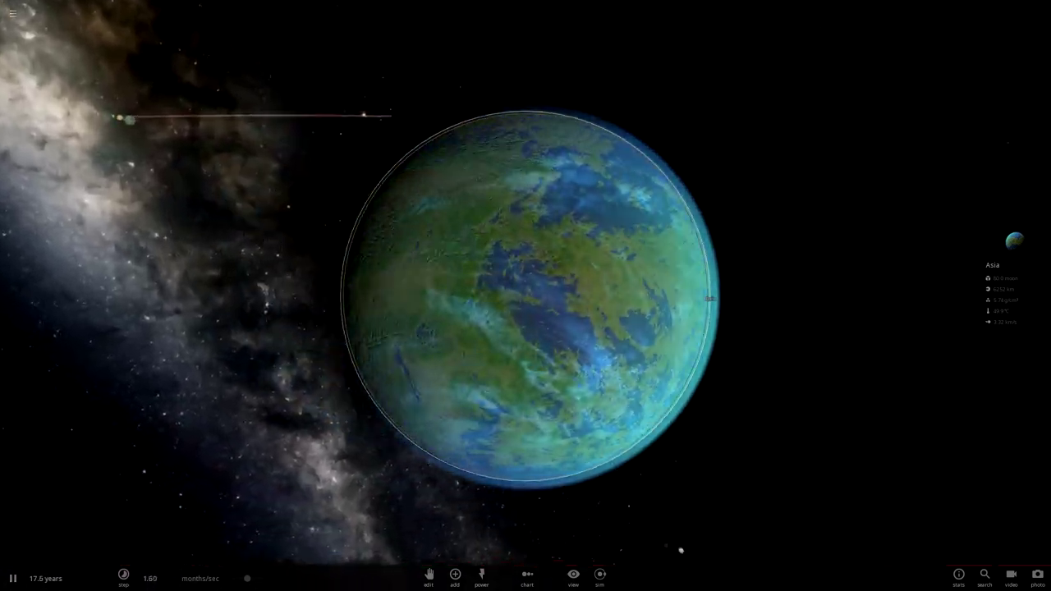
pyautogui.scroll(-10, 438, 474)
pyautogui.press('space')
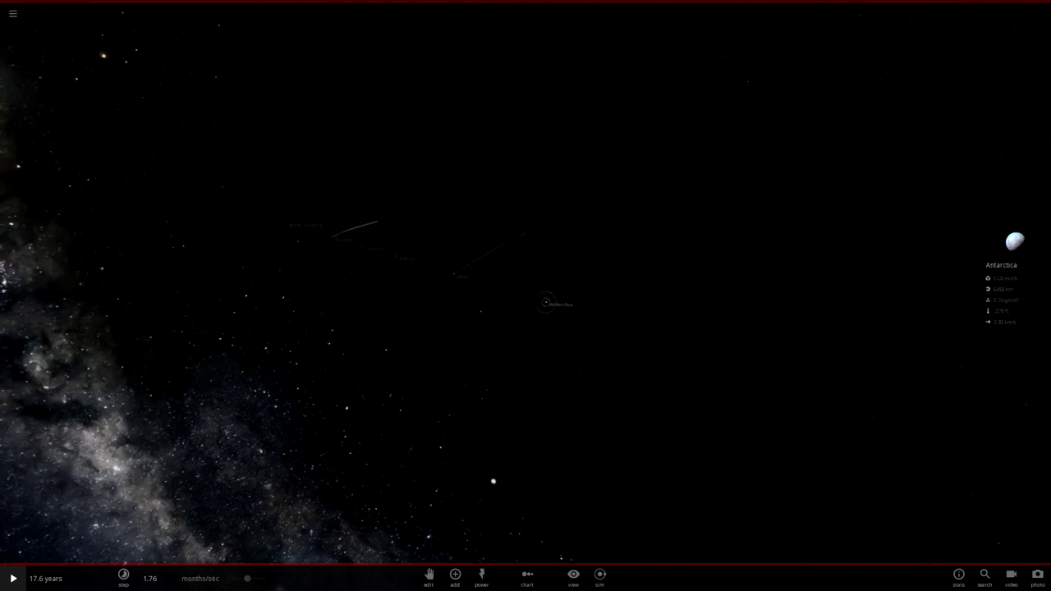
# View Antarctica up close with time running, ending paused with the whole row of planets in view.
pyautogui.scroll(10, 530, 298)
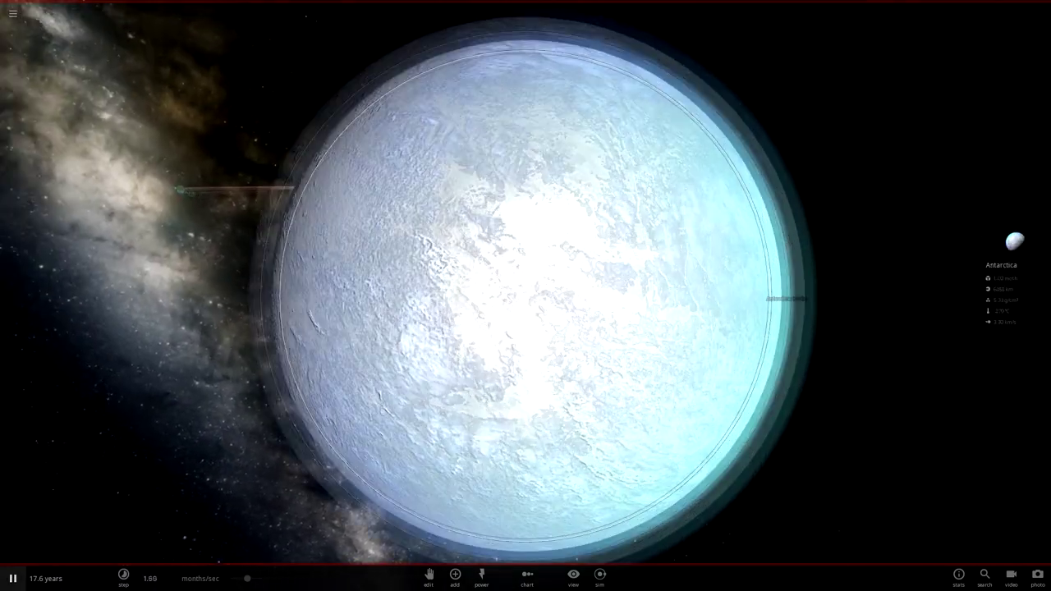
pyautogui.press('space')
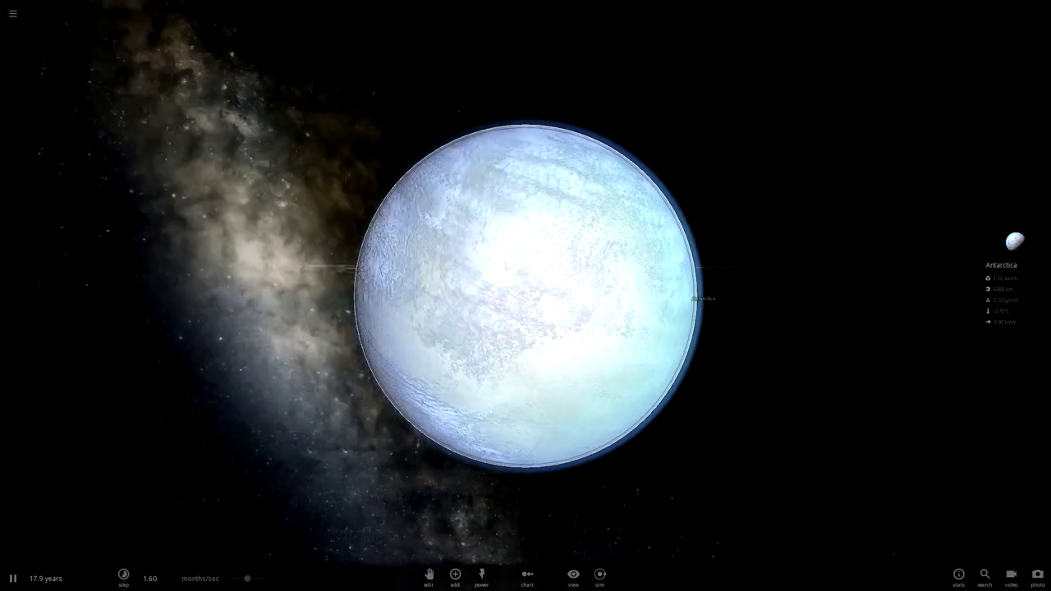
pyautogui.press('space')
pyautogui.scroll(-10, 525, 295)
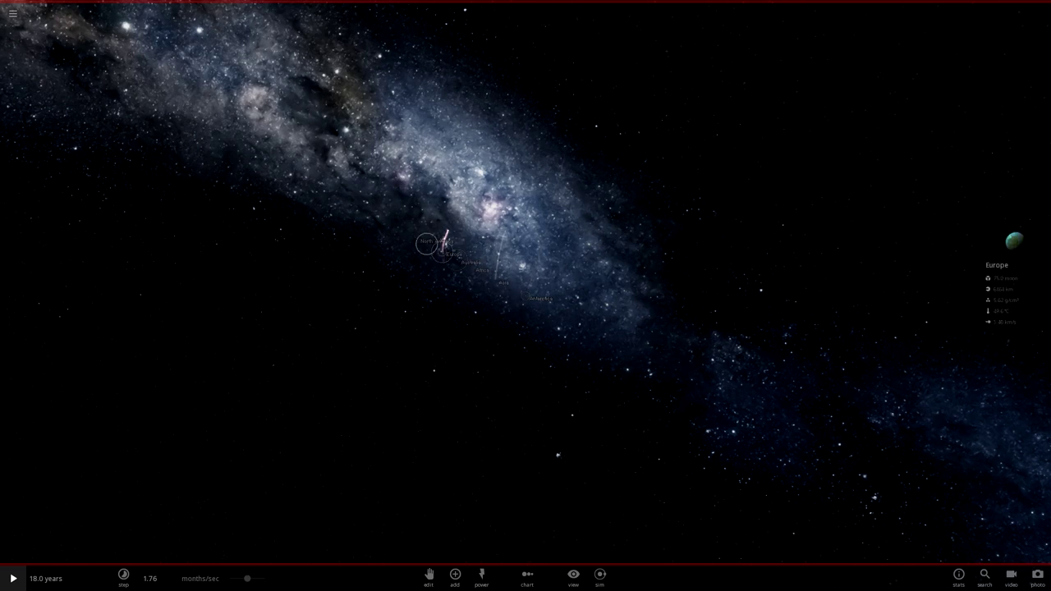
# Save the planet South America as a reusable object under the name South America.
pyautogui.click(1014, 240)
pyautogui.click(991, 160)
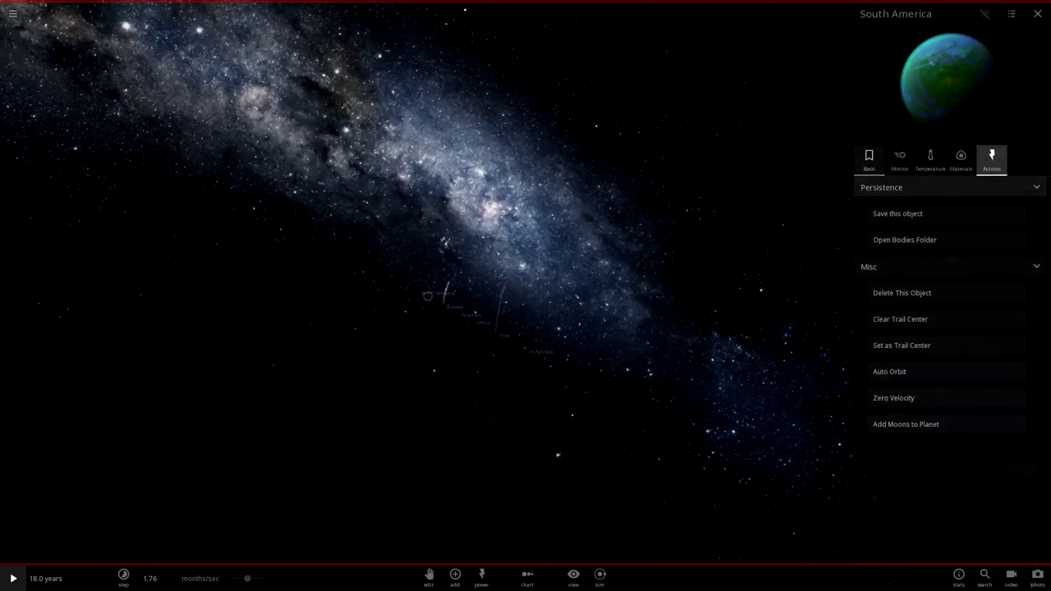
pyautogui.click(904, 214)
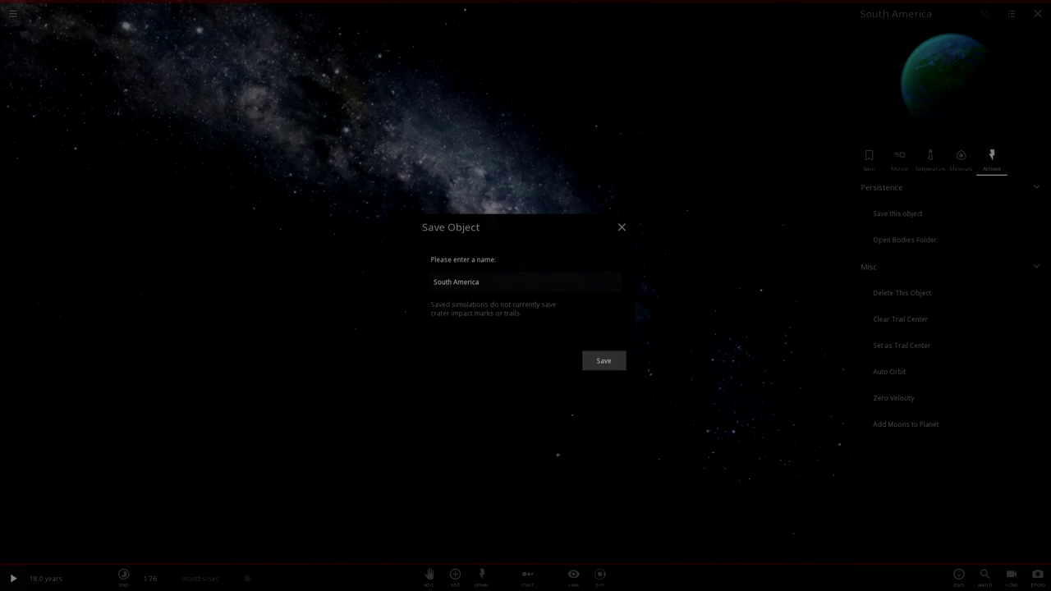
pyautogui.click(605, 360)
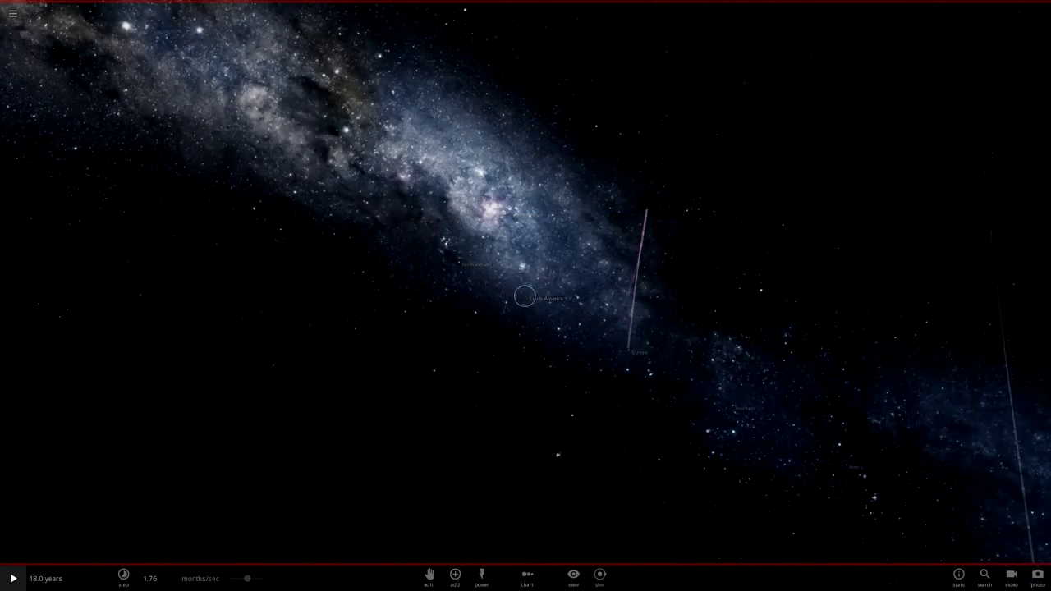
# Save the planet North America as a reusable object under the name North America.
pyautogui.doubleClick(458, 262)
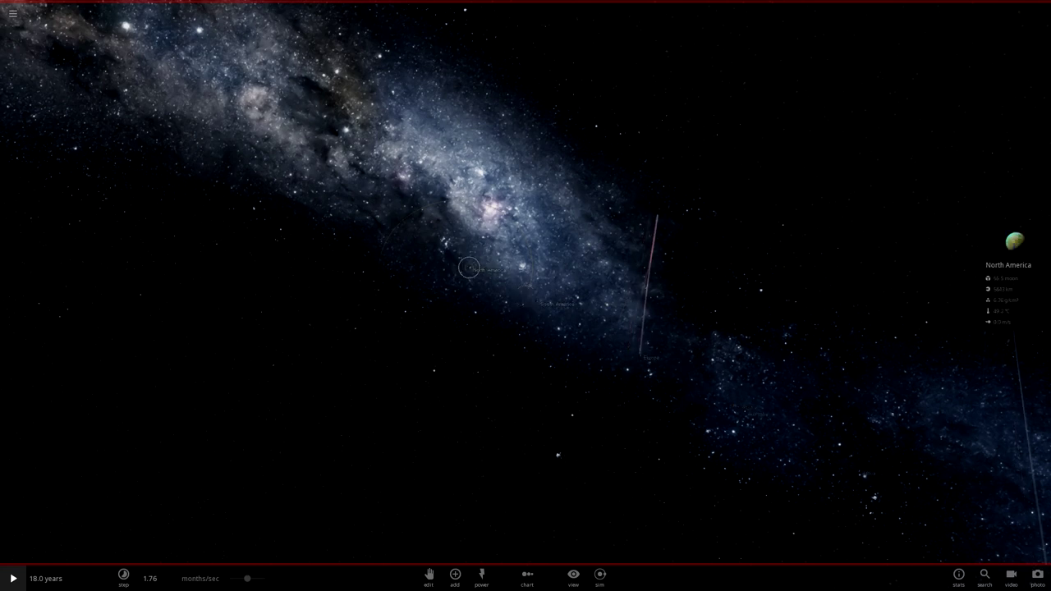
pyautogui.click(1014, 242)
pyautogui.click(992, 157)
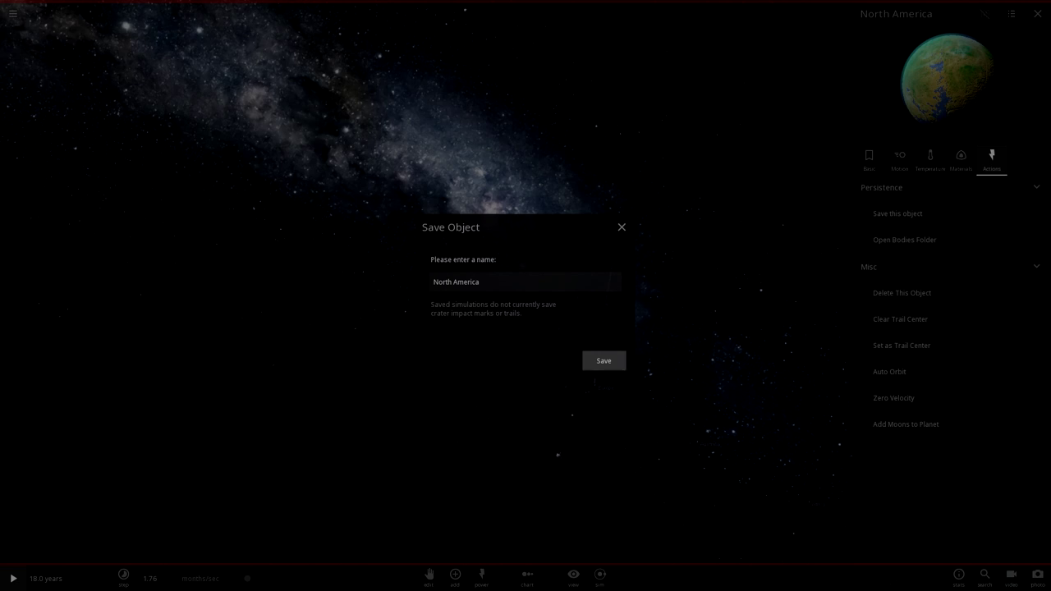
pyautogui.click(604, 361)
pyautogui.press('Escape')
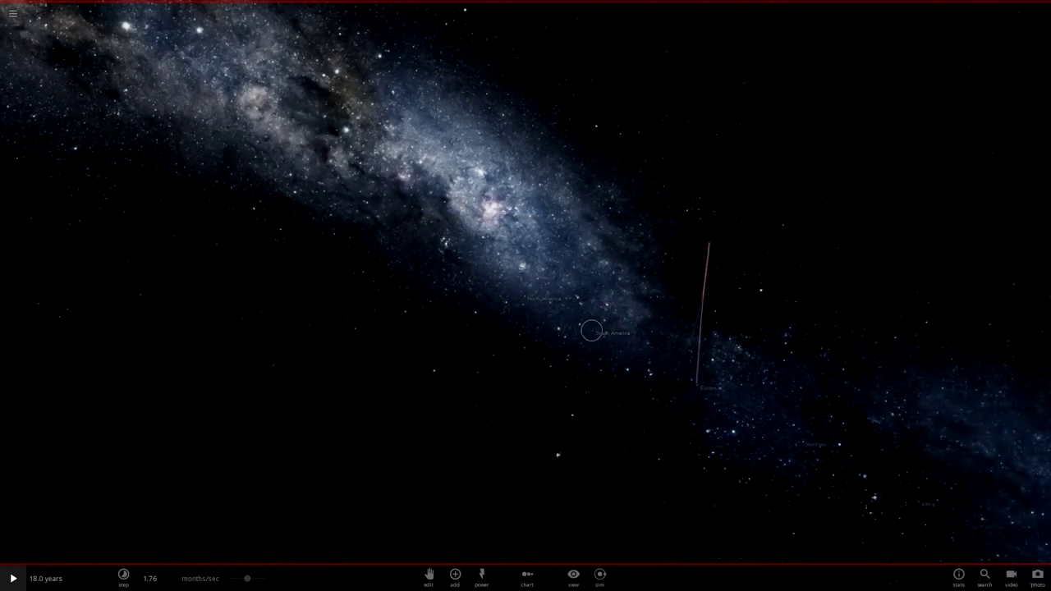
# Save the selected planet South America again as a reusable object under its own name.
pyautogui.click(1014, 243)
pyautogui.click(992, 160)
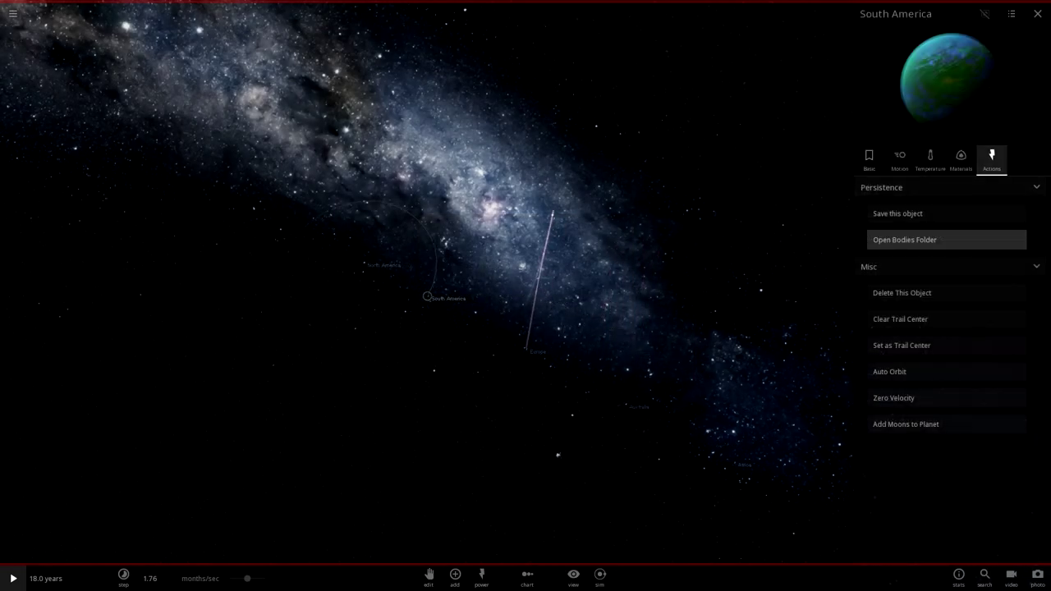
pyautogui.click(903, 214)
pyautogui.click(603, 361)
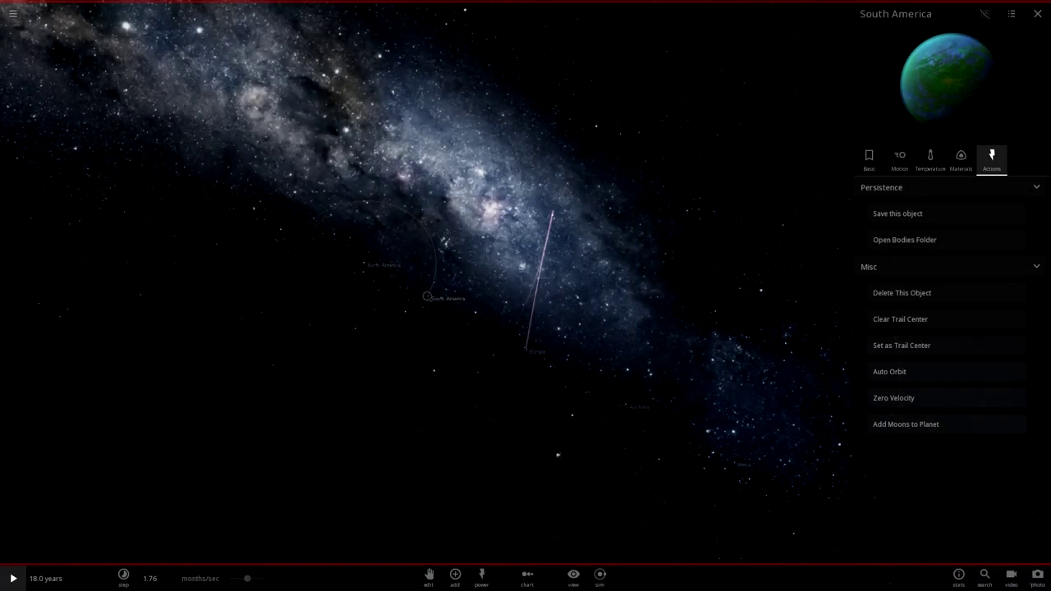
# Save the planets Europe and Australia as reusable objects, each under its own name.
pyautogui.click(525, 350)
pyautogui.click(903, 214)
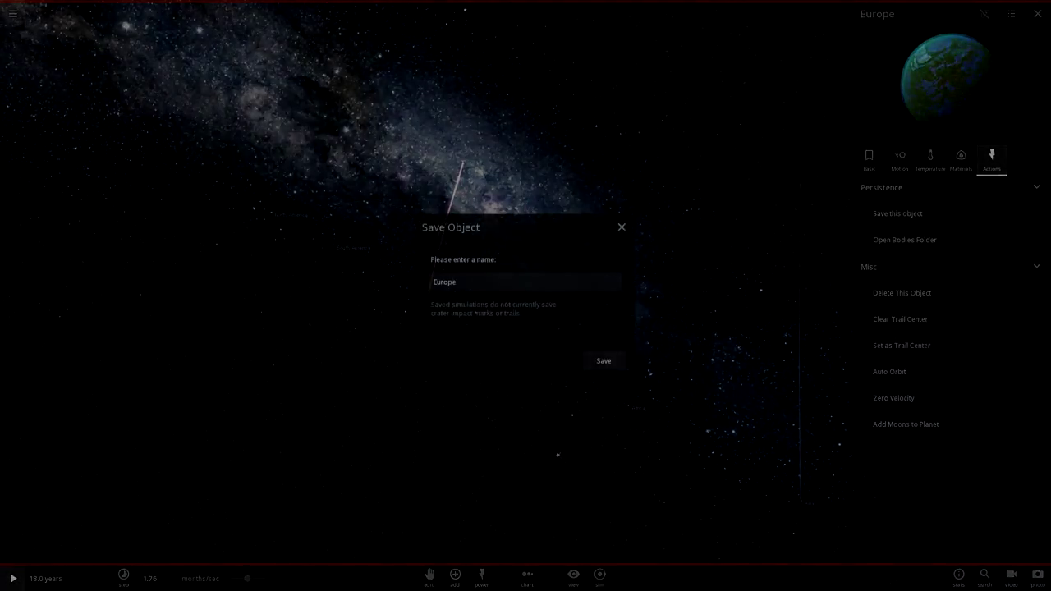
pyautogui.click(604, 360)
pyautogui.click(524, 349)
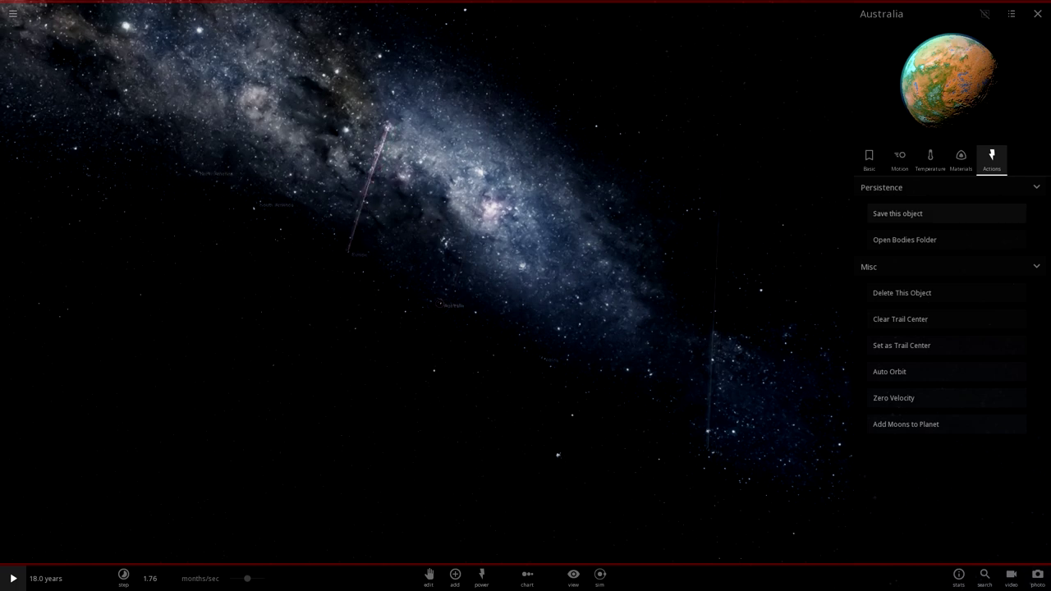
pyautogui.click(903, 214)
pyautogui.click(604, 360)
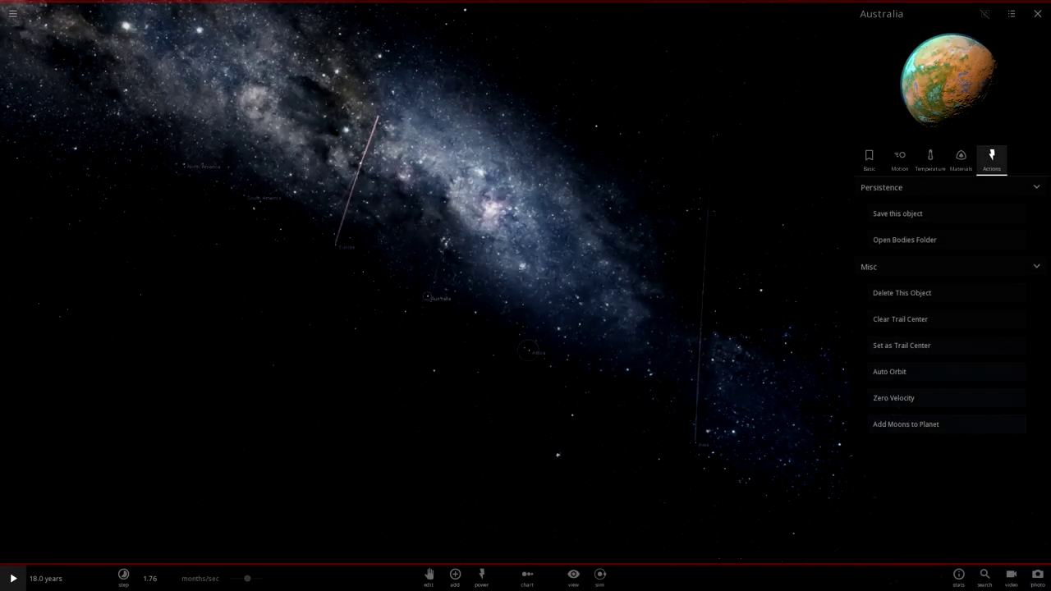
# Save the planets Africa and Asia as reusable objects, each under its own name.
pyautogui.click(528, 352)
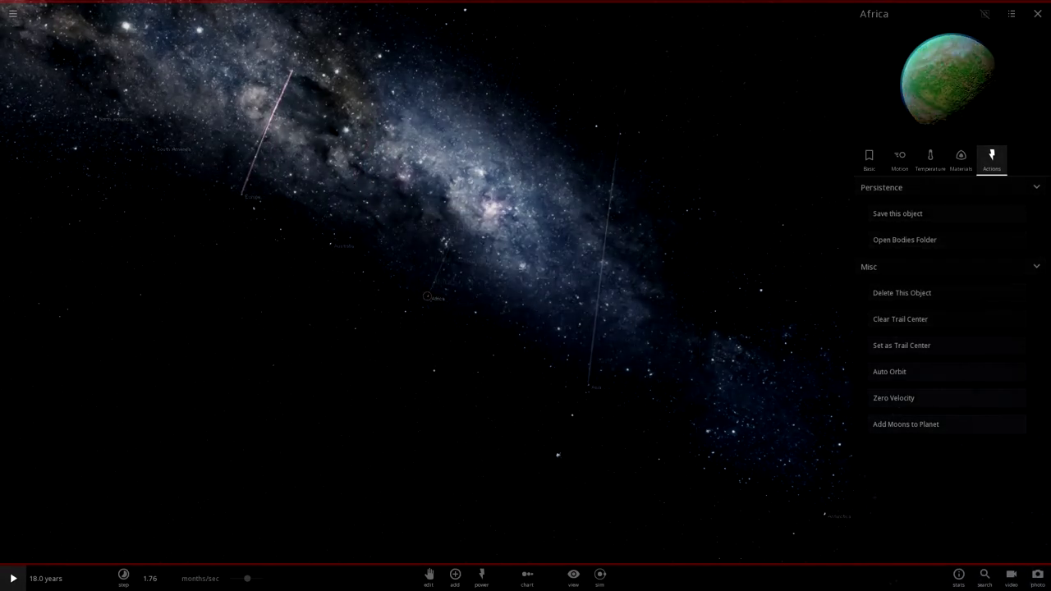
pyautogui.click(903, 213)
pyautogui.click(604, 361)
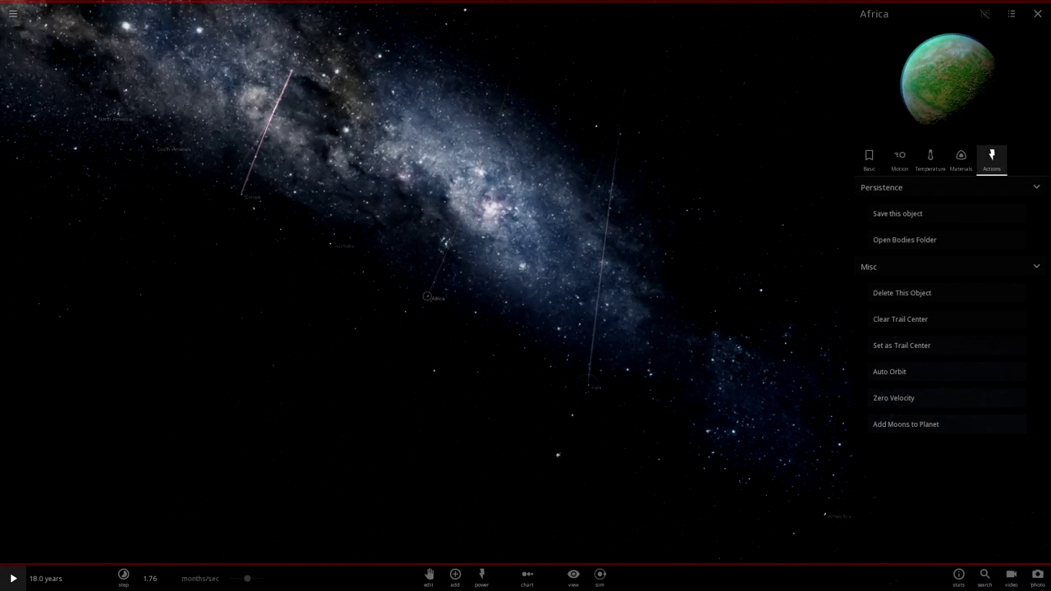
pyautogui.click(588, 386)
pyautogui.click(904, 213)
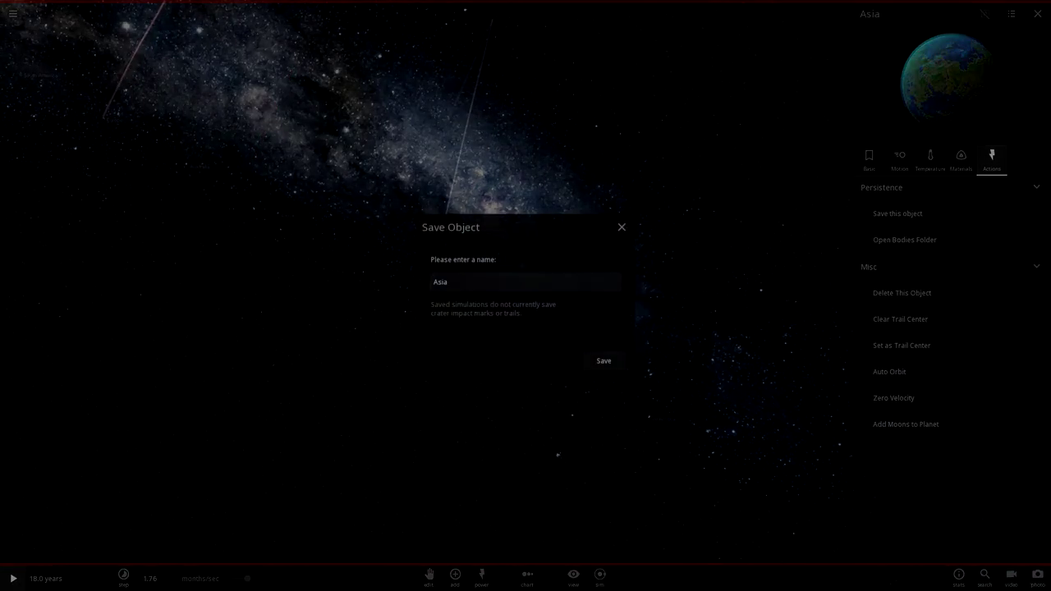
pyautogui.click(604, 361)
# Save the planet Antarctica as a reusable object under the name Antarctica.
pyautogui.click(617, 399)
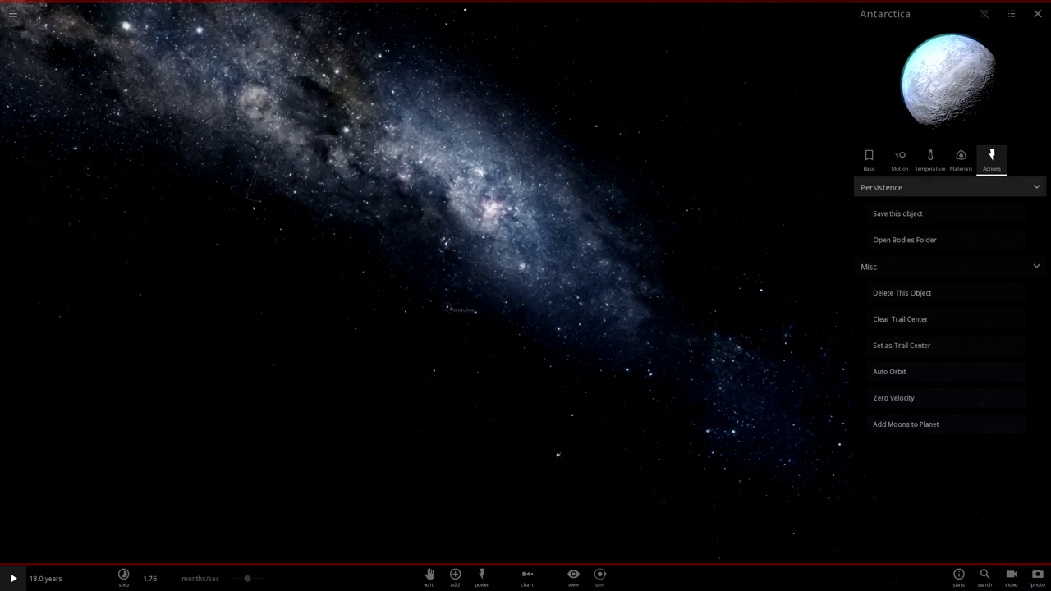
pyautogui.click(903, 213)
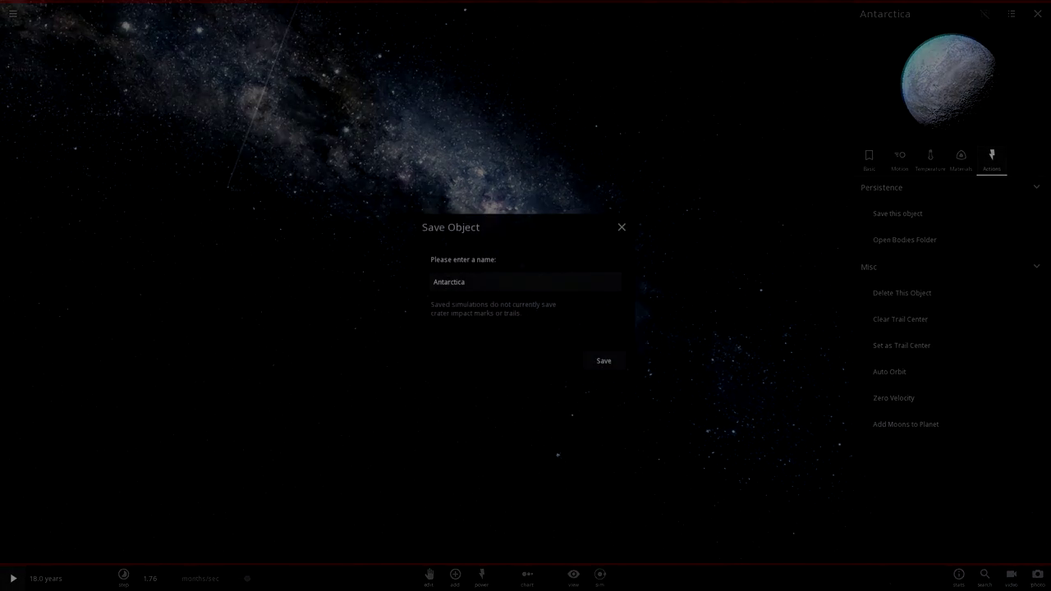
pyautogui.click(603, 361)
# Start a new empty simulation and place the saved planet Africa in it from the user-made objects.
pyautogui.click(13, 14)
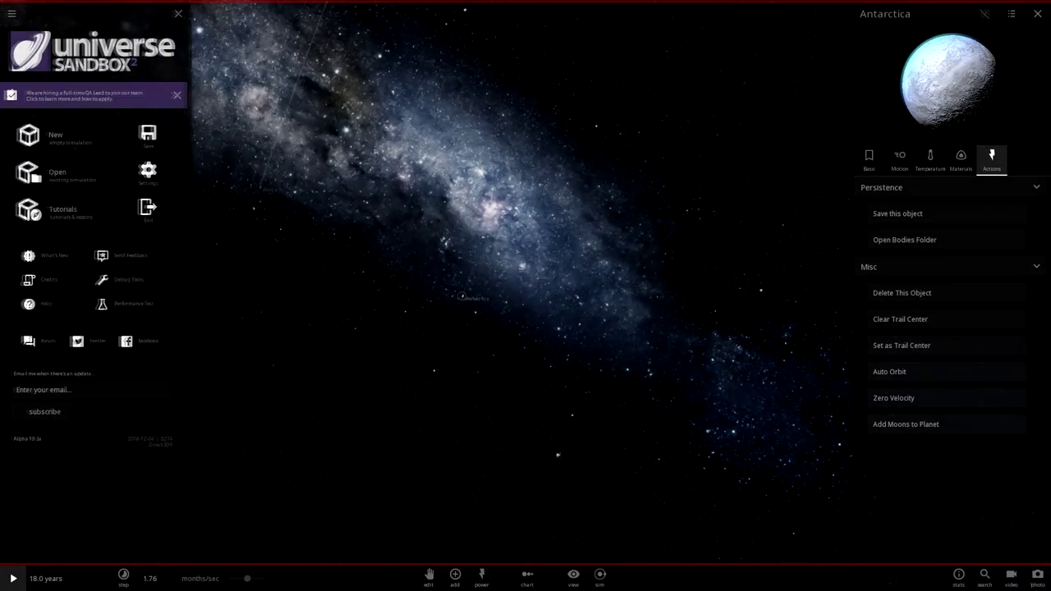
pyautogui.click(67, 135)
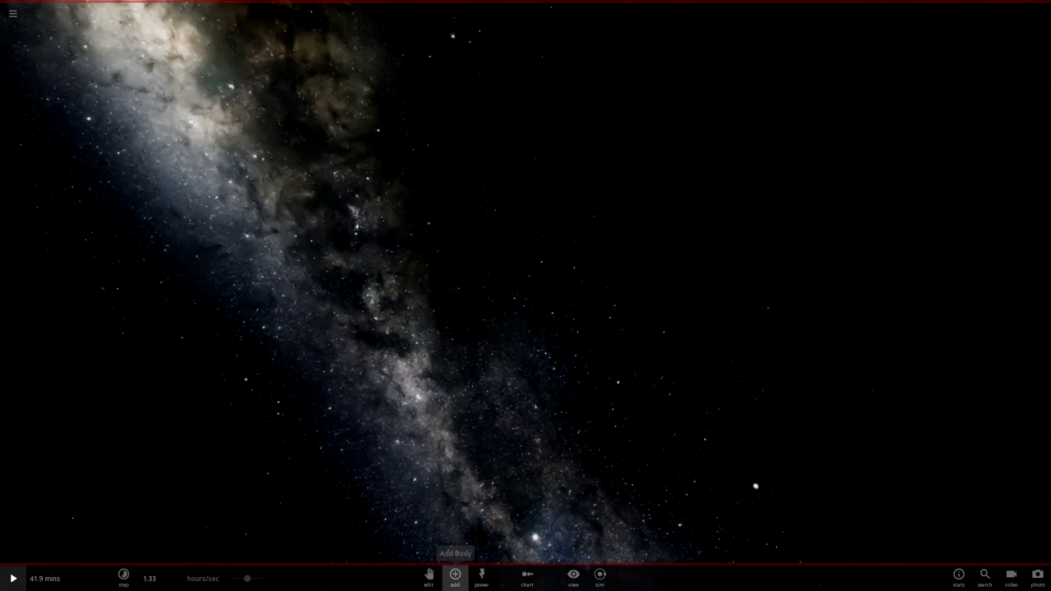
pyautogui.click(455, 574)
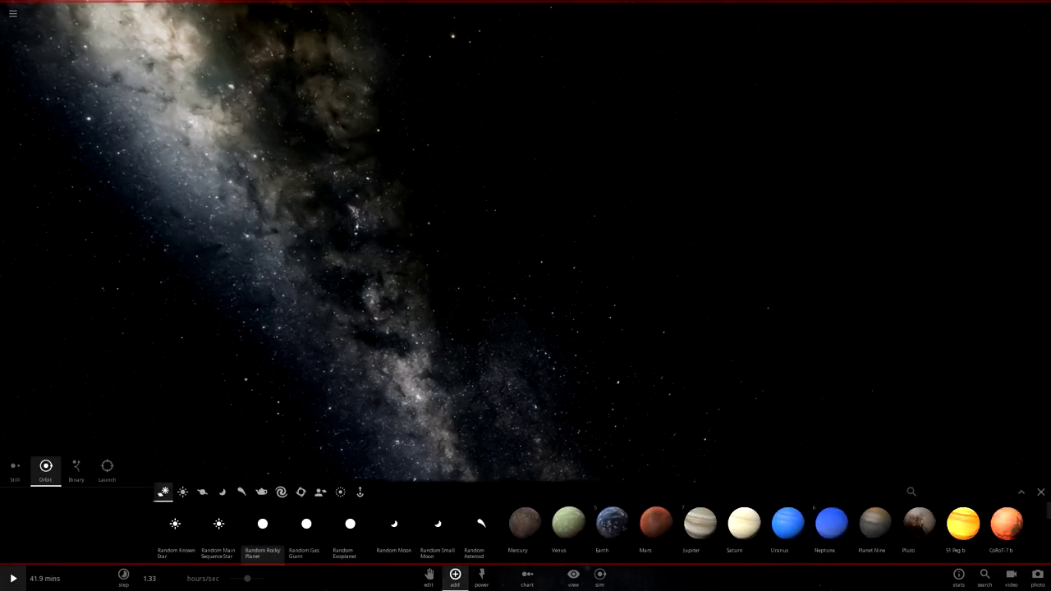
pyautogui.click(320, 492)
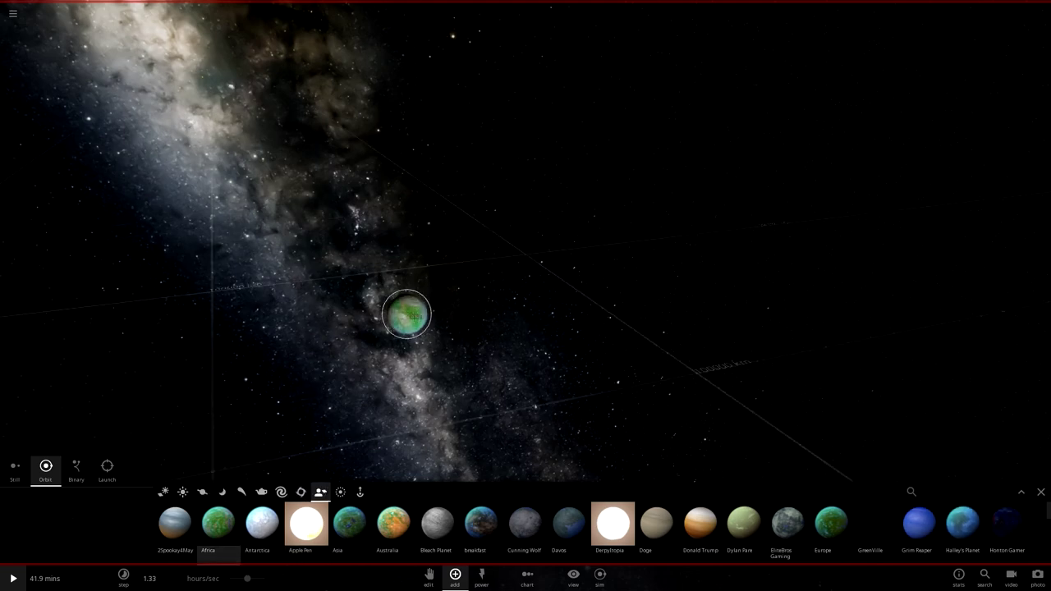
pyautogui.scroll(5, 407, 315)
pyautogui.click(310, 235)
# Place the saved planet Antarctica near Africa with the Orbit placement mode.
pyautogui.click(262, 524)
pyautogui.scroll(-3, 800, 308)
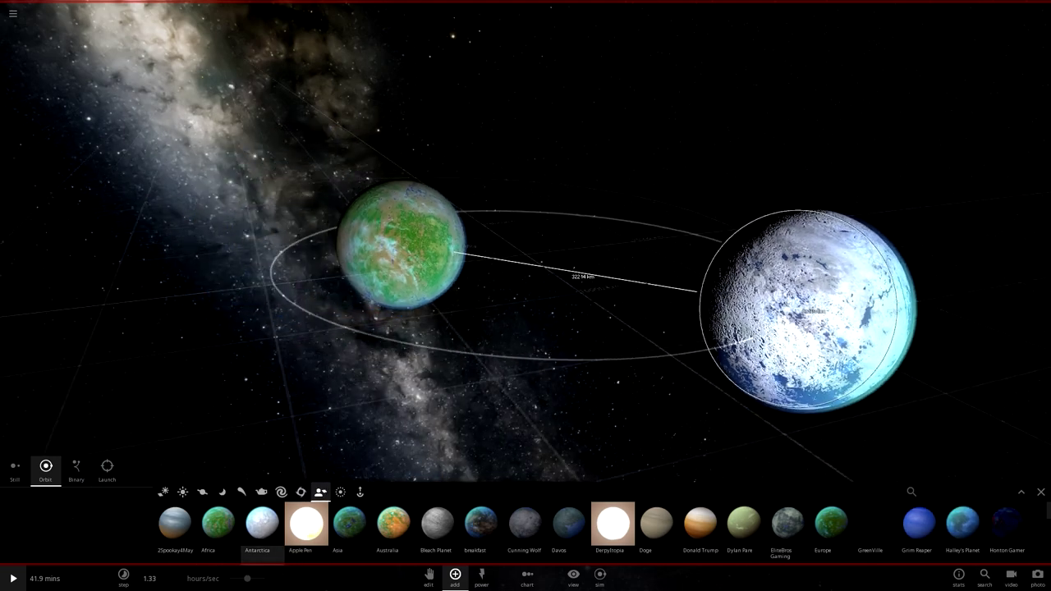
pyautogui.scroll(-3, 798, 309)
pyautogui.click(716, 376)
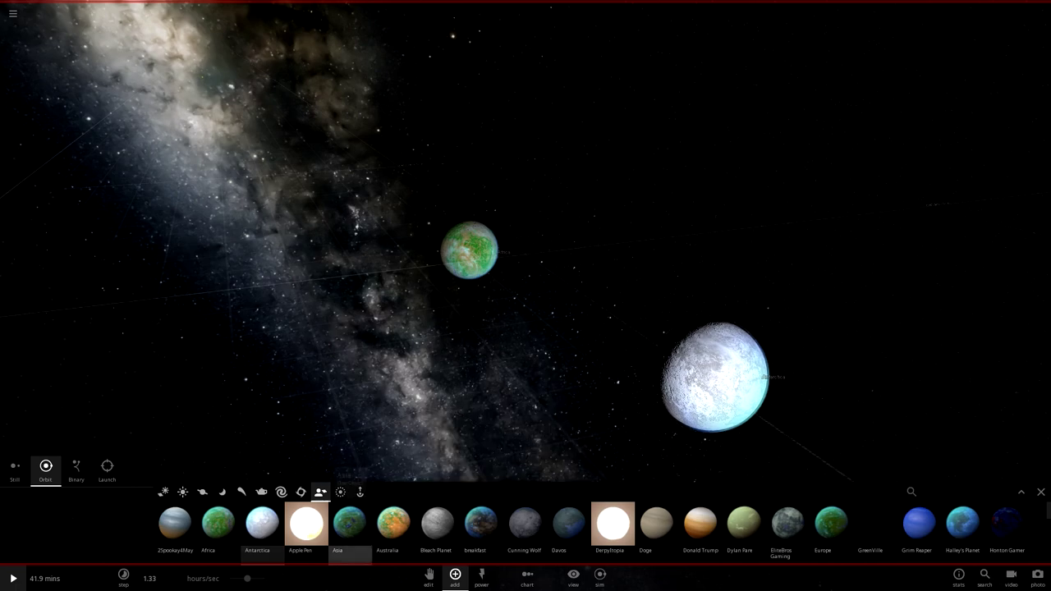
# Add the saved planets Asia and Australia at separate spots around Antarctica in Orbit mode.
pyautogui.click(350, 523)
pyautogui.scroll(-4, 234, 355)
pyautogui.click(230, 344)
pyautogui.click(393, 523)
pyautogui.scroll(-2, 512, 419)
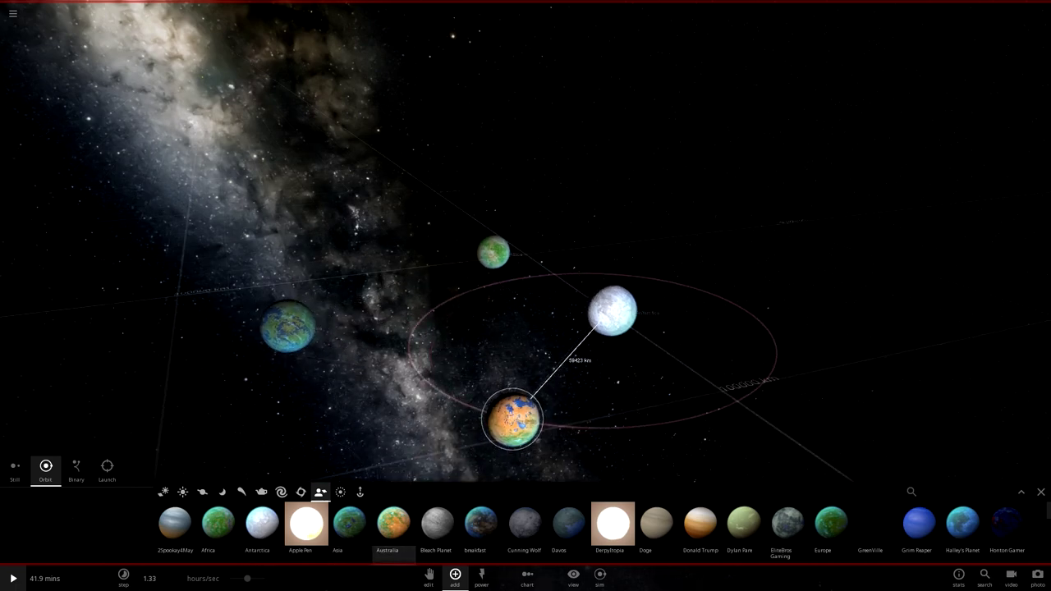
pyautogui.scroll(-2, 511, 414)
pyautogui.click(493, 376)
# Add the saved planet Europe on the opposite side of Africa and Antarctica from Asia.
pyautogui.moveTo(482, 276); pyautogui.dragTo(654, 530)
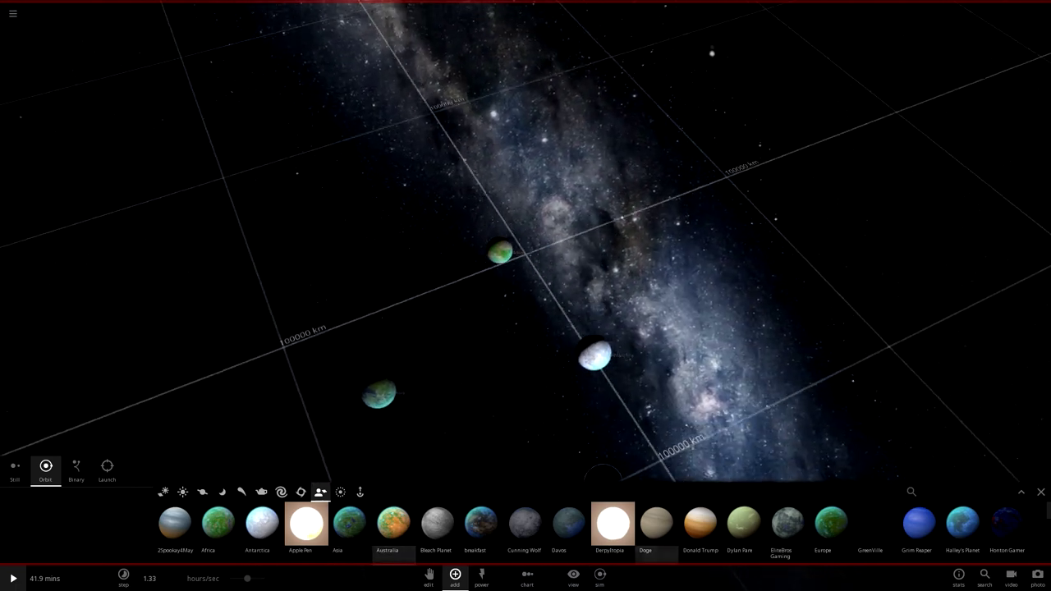
pyautogui.click(831, 524)
pyautogui.click(660, 254)
# Find North America among the saved user objects and place it beyond Antarctica, on Europe's side.
pyautogui.scroll(-1, 875, 526)
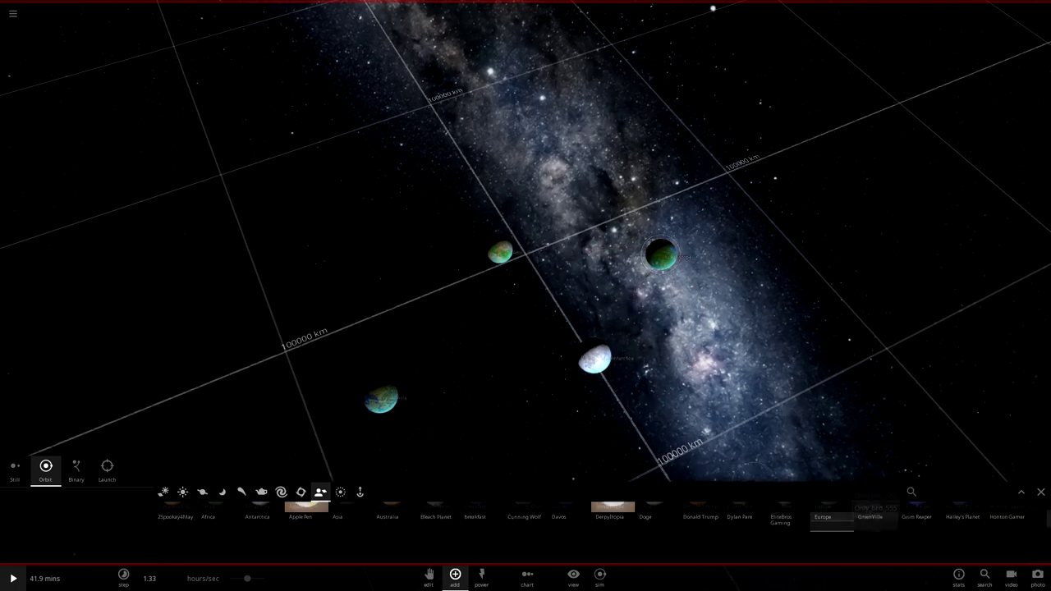
pyautogui.scroll(1, 877, 525)
pyautogui.scroll(-1, 903, 526)
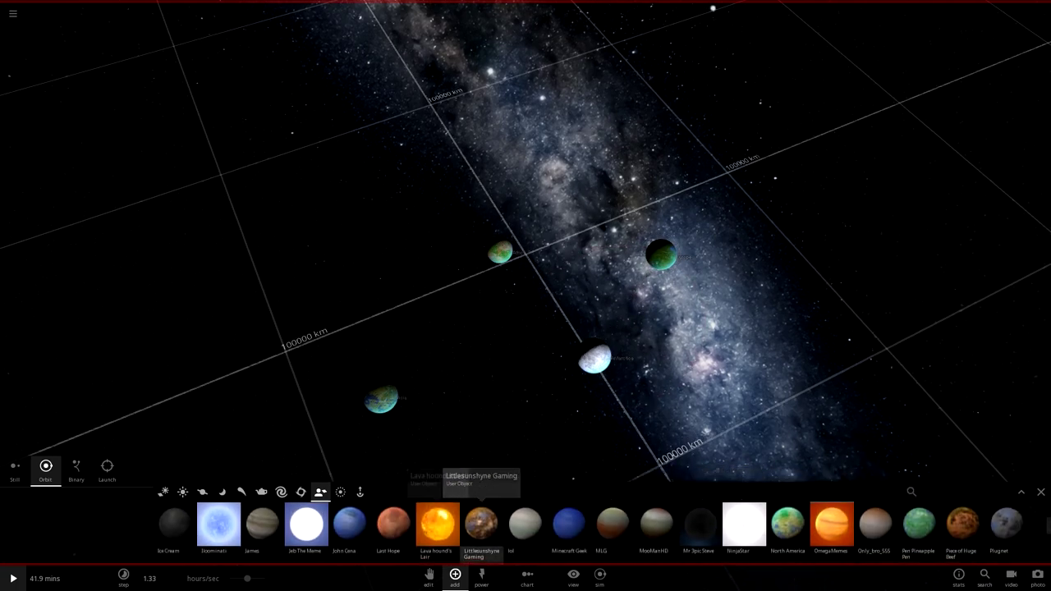
pyautogui.click(787, 522)
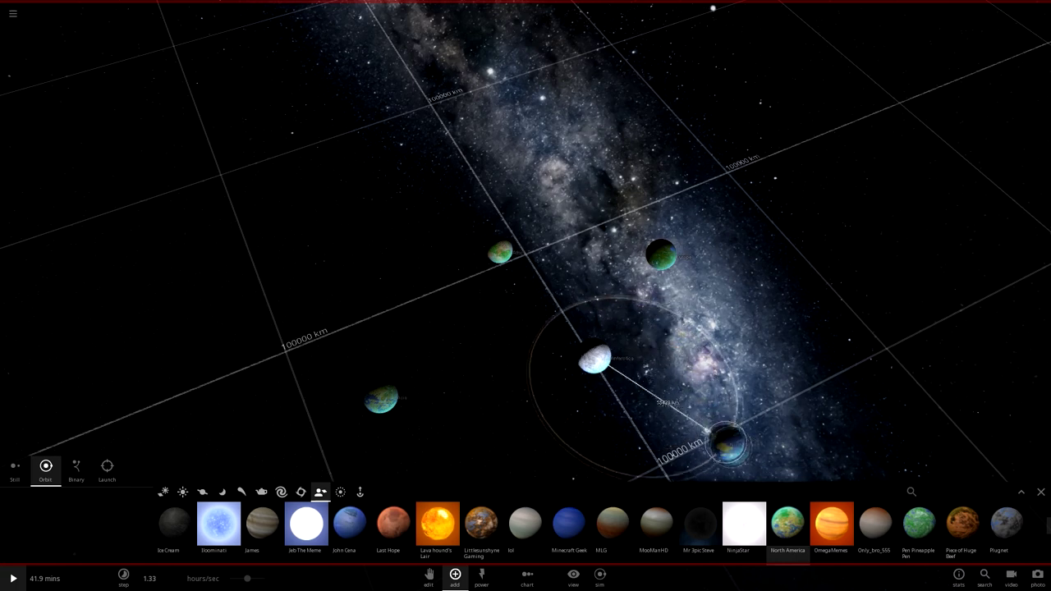
pyautogui.click(767, 402)
# Find South America among the saved user objects, place it at the outer edge of the group near North America, and finish adding bodies.
pyautogui.scroll(-3, 739, 525)
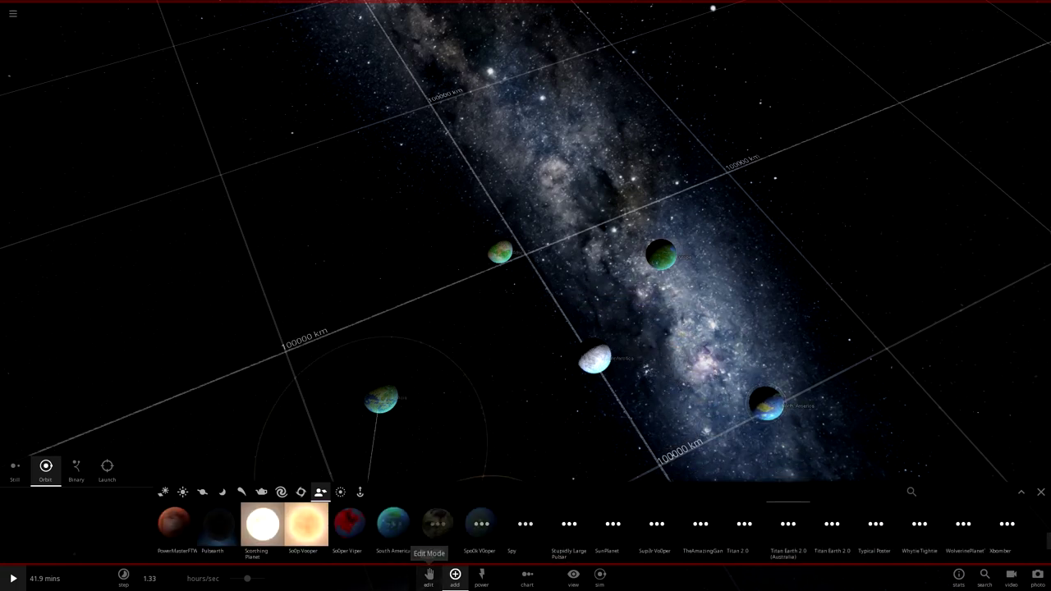
pyautogui.click(392, 523)
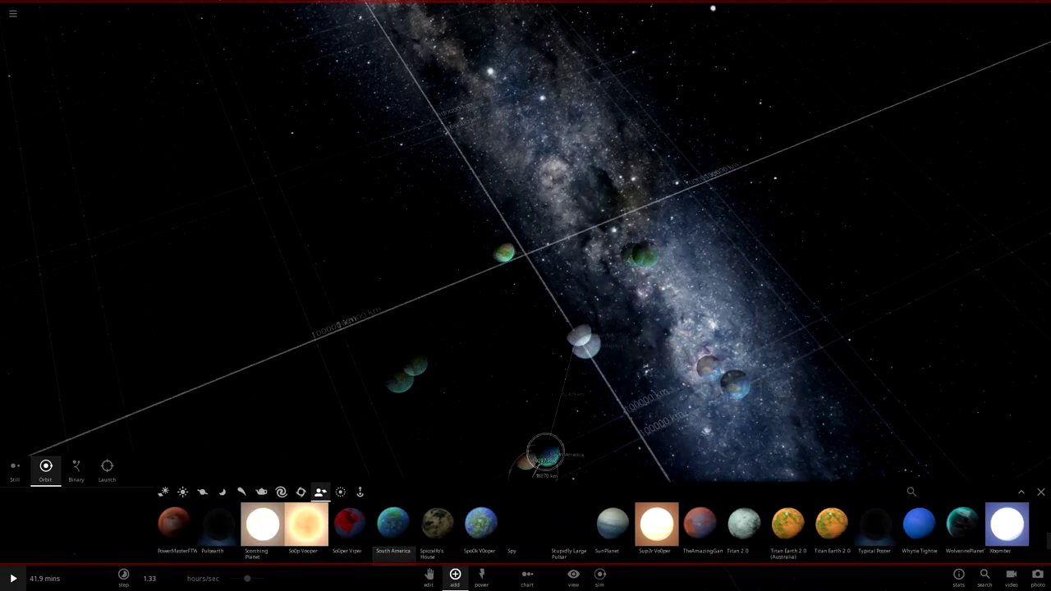
pyautogui.scroll(-3, 546, 453)
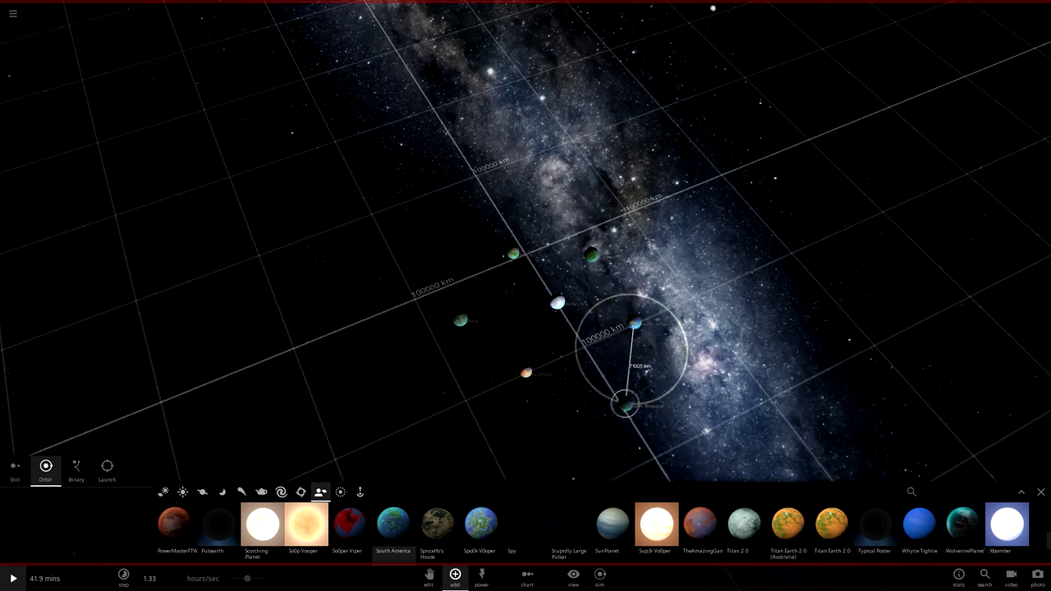
pyautogui.click(627, 407)
pyautogui.press('Escape')
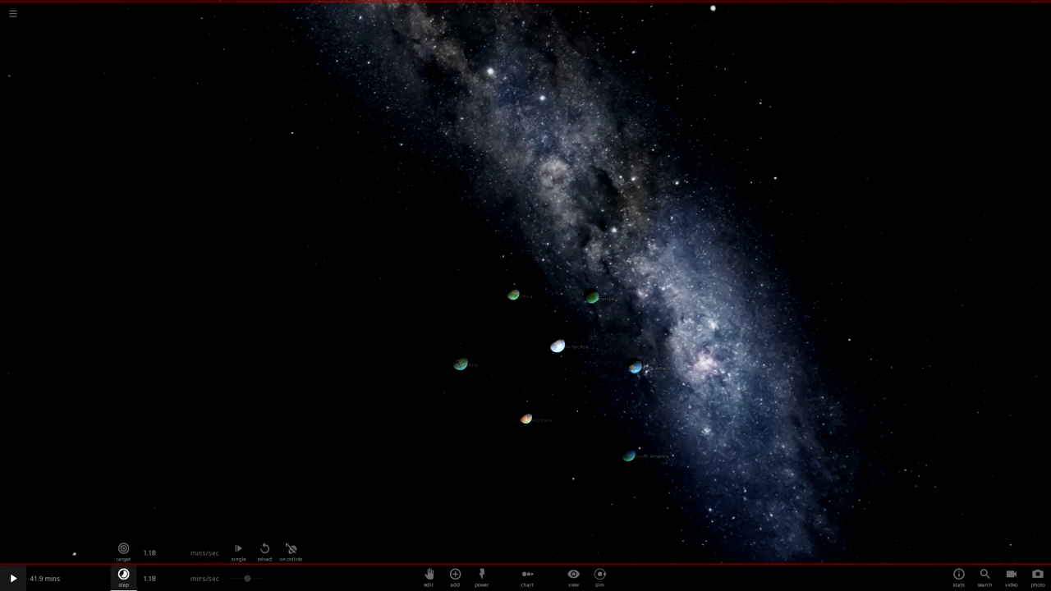
# Run the simulation and observe the group of planets around Antarctica up close, ending paused with the whole group in view.
pyautogui.press('space')
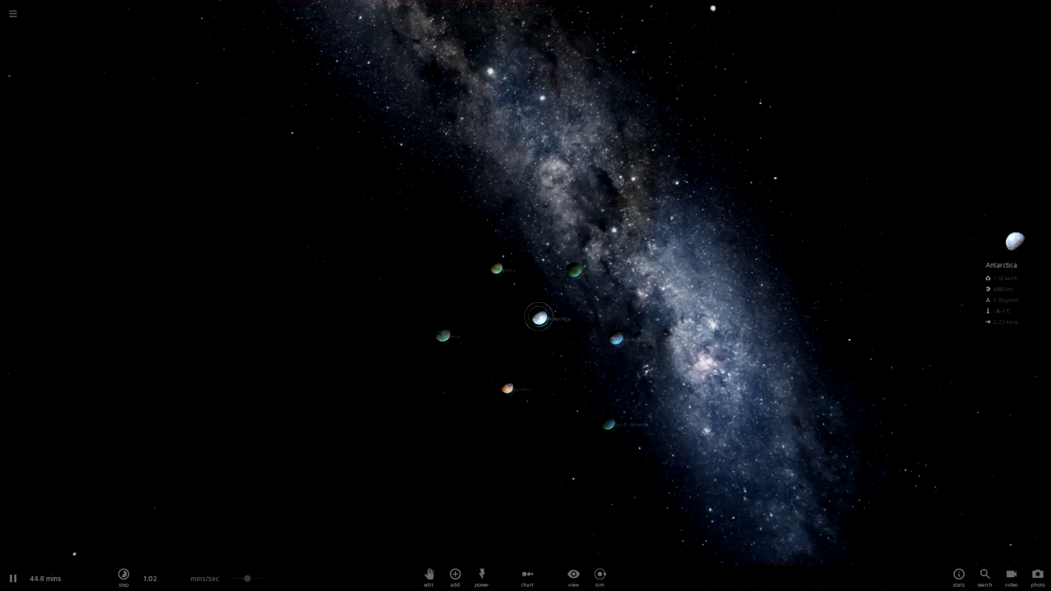
pyautogui.scroll(5, 539, 317)
pyautogui.moveTo(539, 318); pyautogui.dragTo(427, 279)
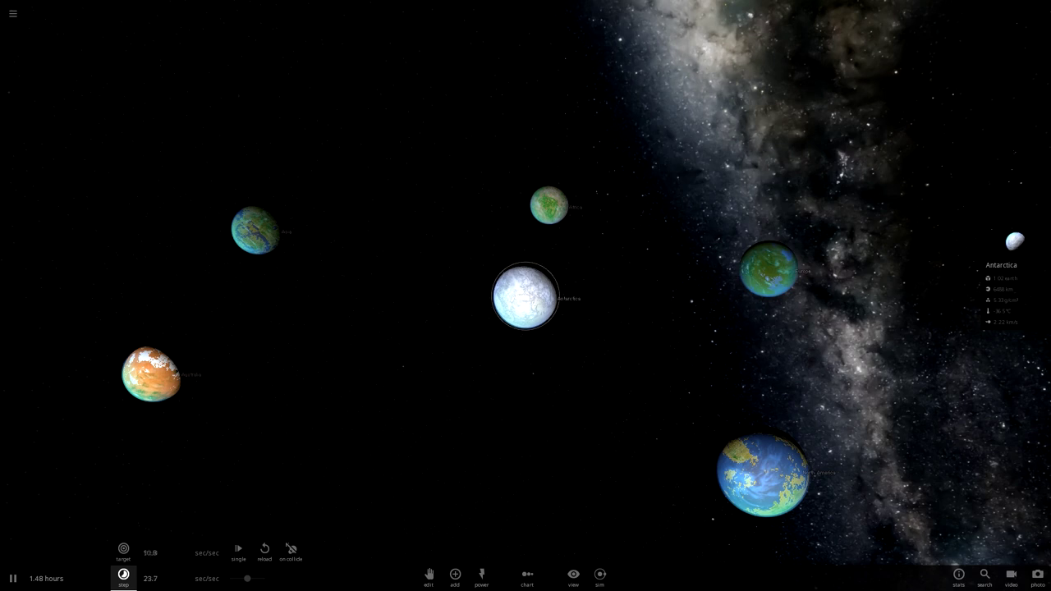
pyautogui.scroll(-5, 404, 321)
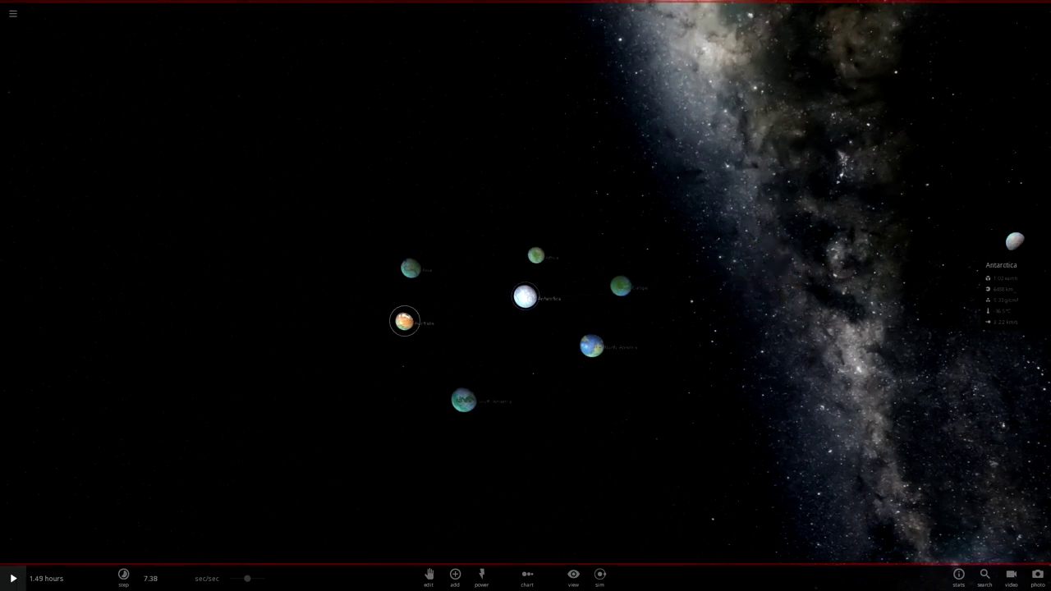
# Turn off Position Lock for Australia, South America, North America, Antarctica, Europe, Africa and Asia.
pyautogui.click(404, 321)
pyautogui.click(899, 156)
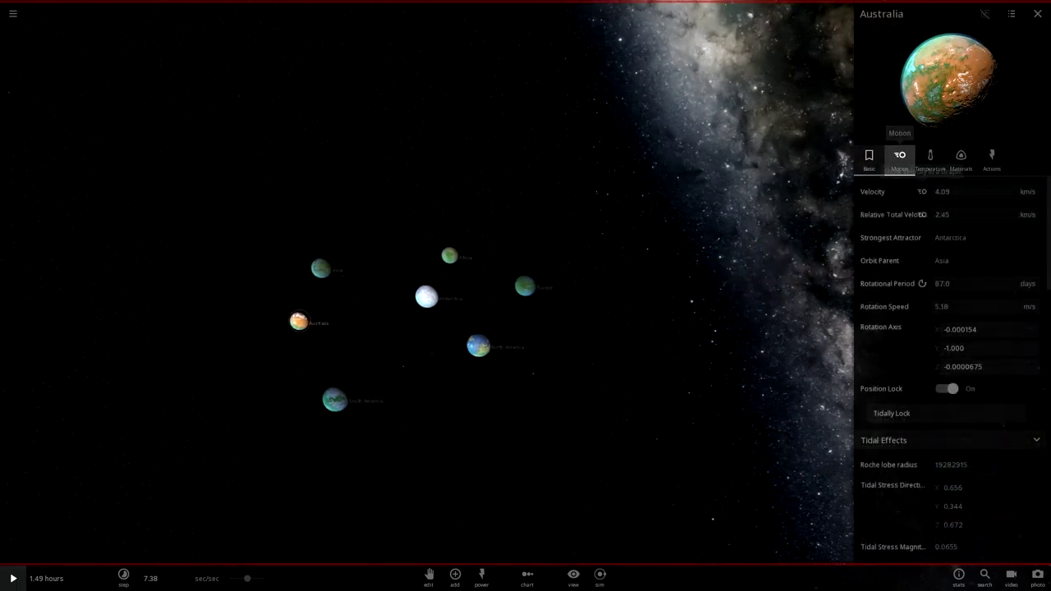
pyautogui.click(335, 399)
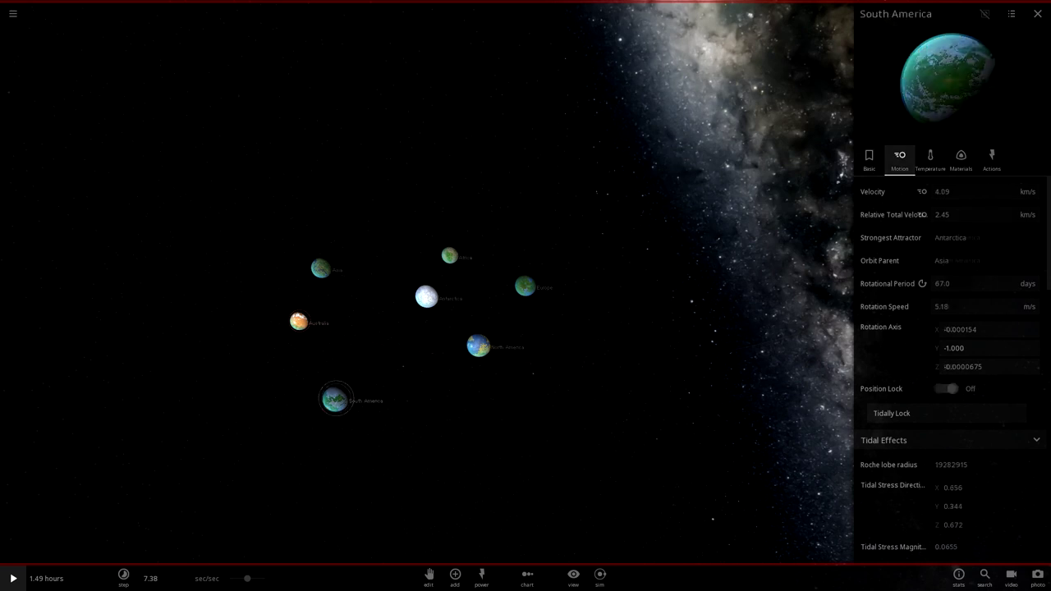
pyautogui.click(479, 345)
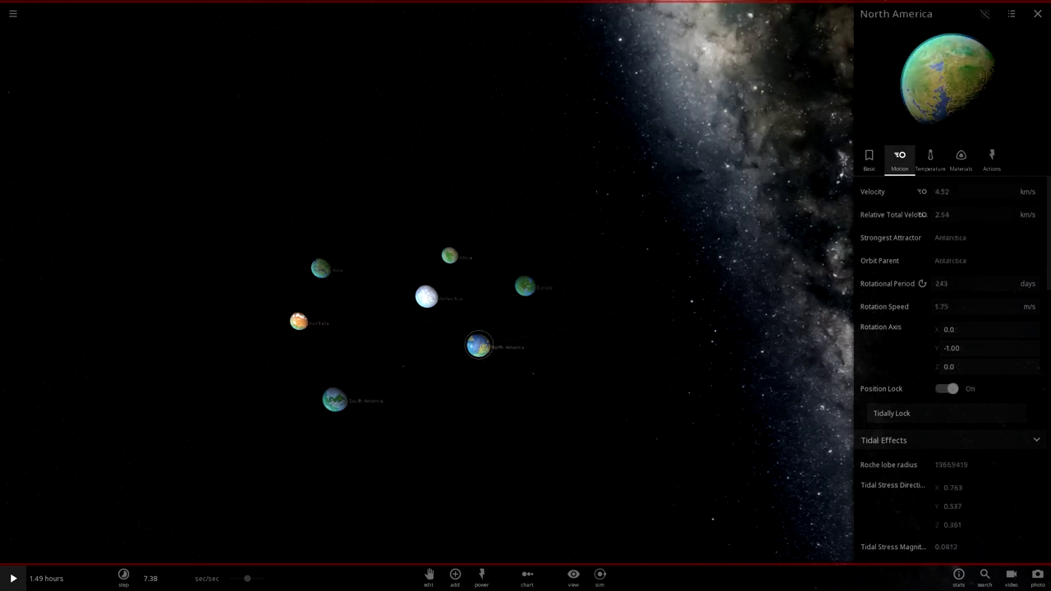
pyautogui.click(427, 297)
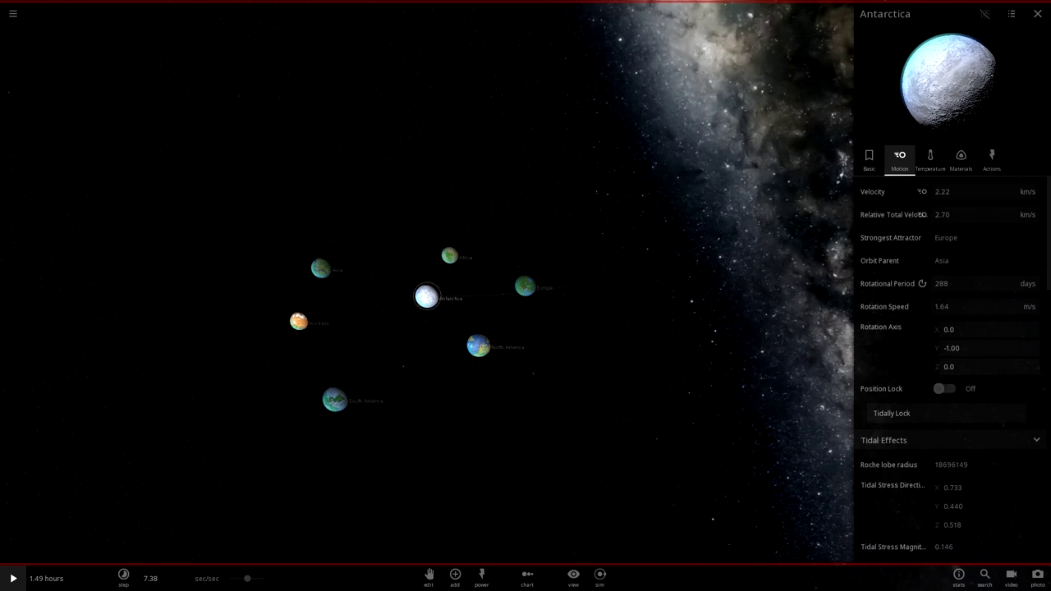
pyautogui.click(525, 285)
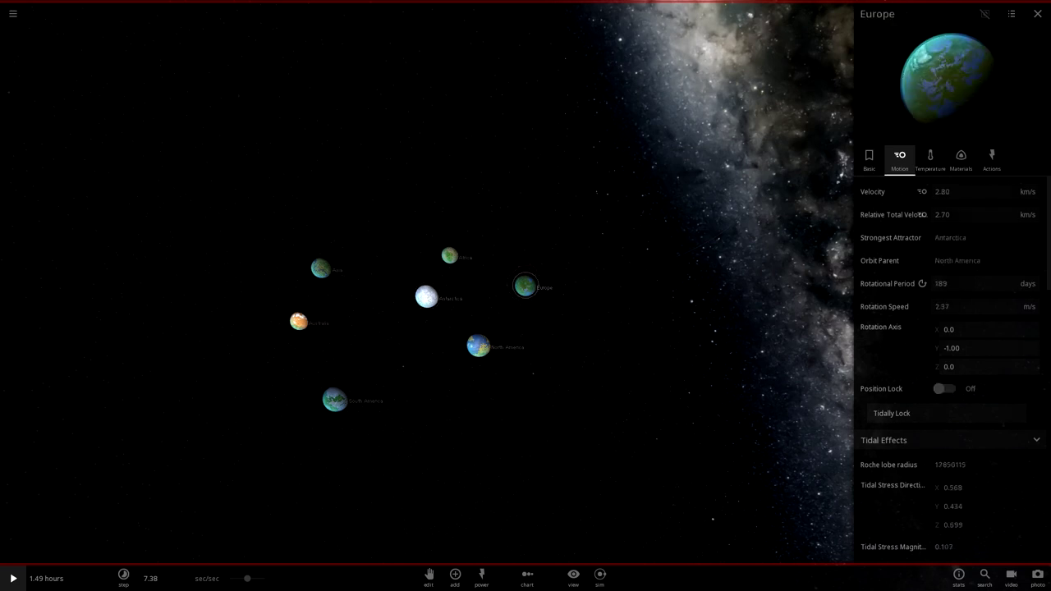
pyautogui.click(449, 256)
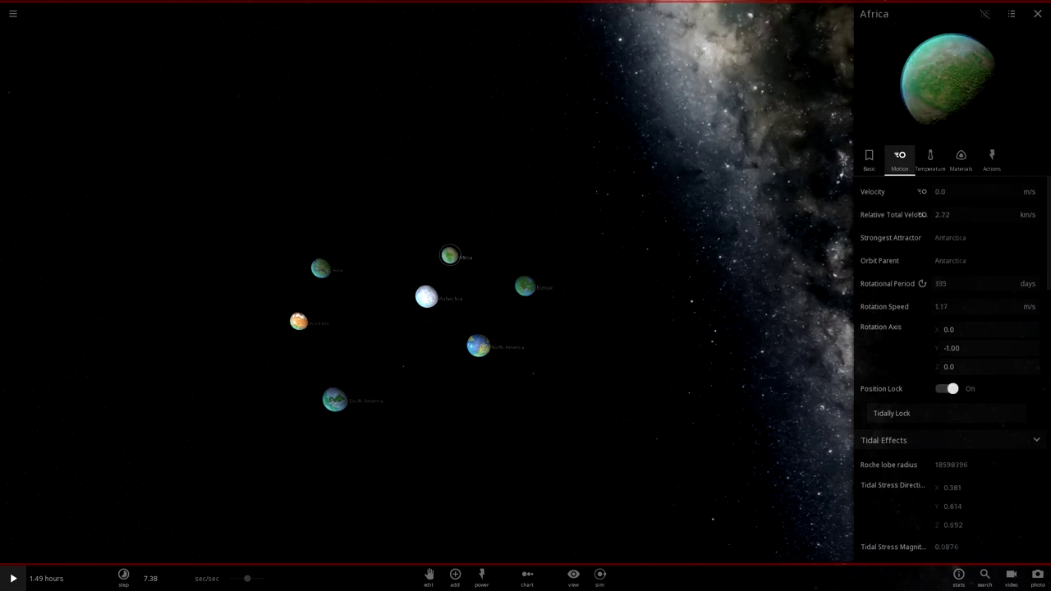
pyautogui.click(321, 269)
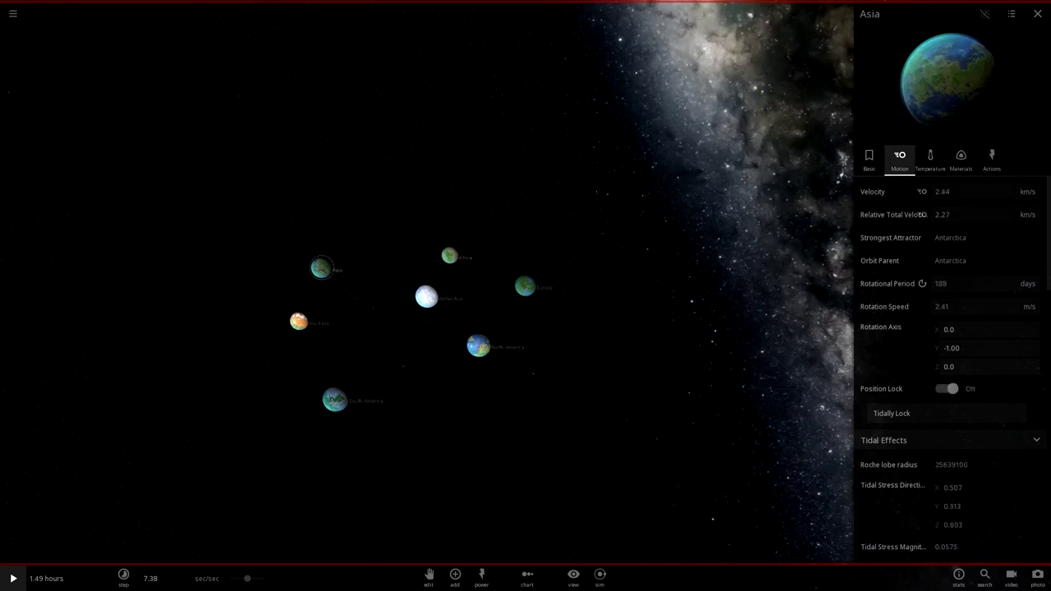
pyautogui.click(299, 321)
pyautogui.click(247, 386)
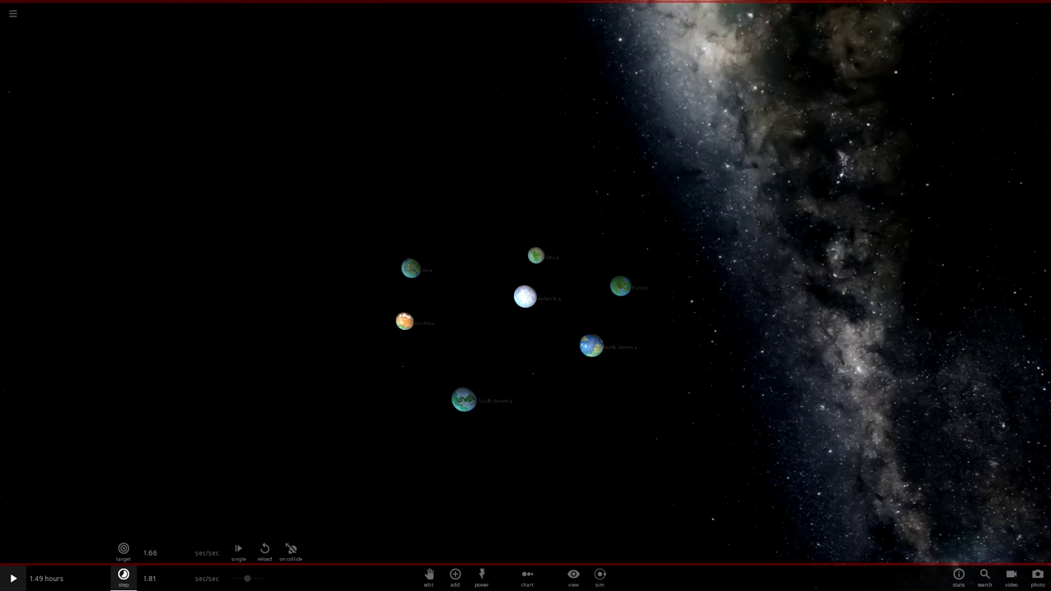
# Close in on Africa and slow the simulation to 6.96 mins/sec.
pyautogui.scroll(5, 526, 295)
pyautogui.scroll(-1, 525, 296)
pyautogui.scroll(3, 526, 296)
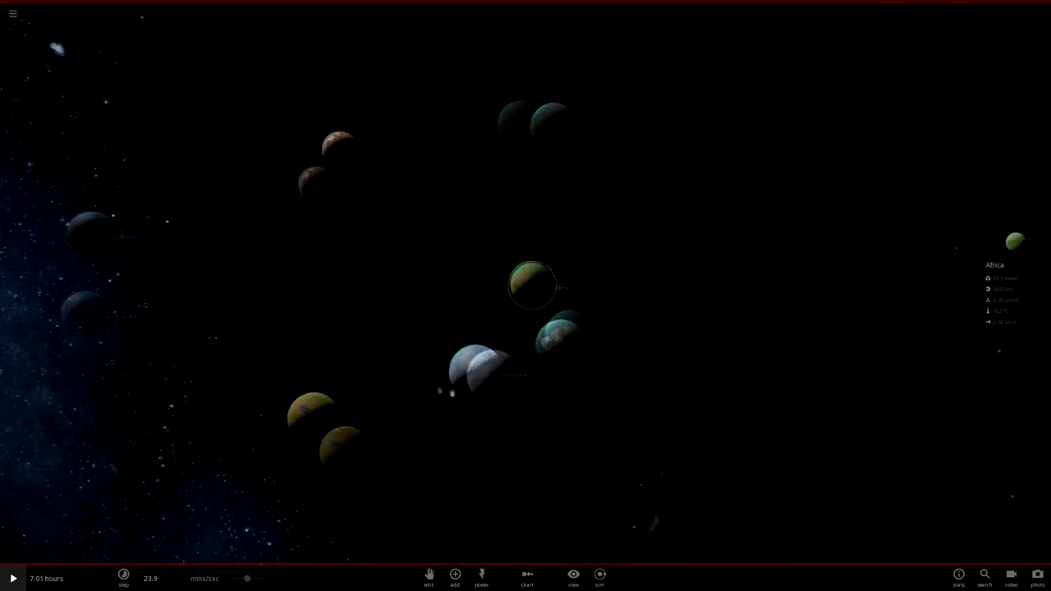
pyautogui.scroll(5, 525, 296)
pyautogui.click(123, 578)
pyautogui.moveTo(247, 579); pyautogui.dragTo(238, 578)
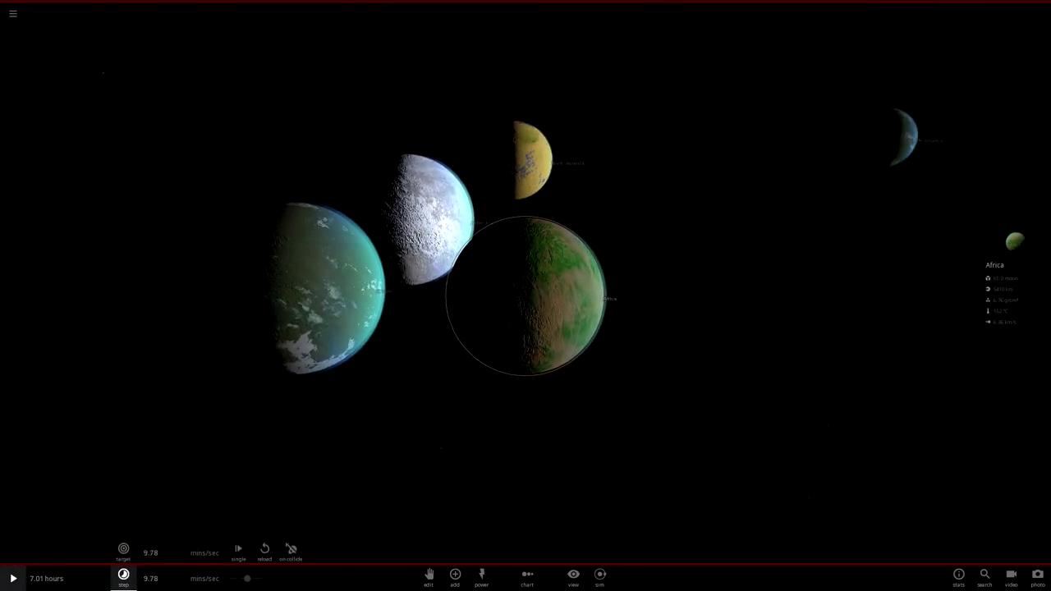
# Run the simulation through Africa's collision with Europe and pause to view the impact from another angle.
pyautogui.press('space')
pyautogui.moveTo(460, 394); pyautogui.dragTo(509, 476)
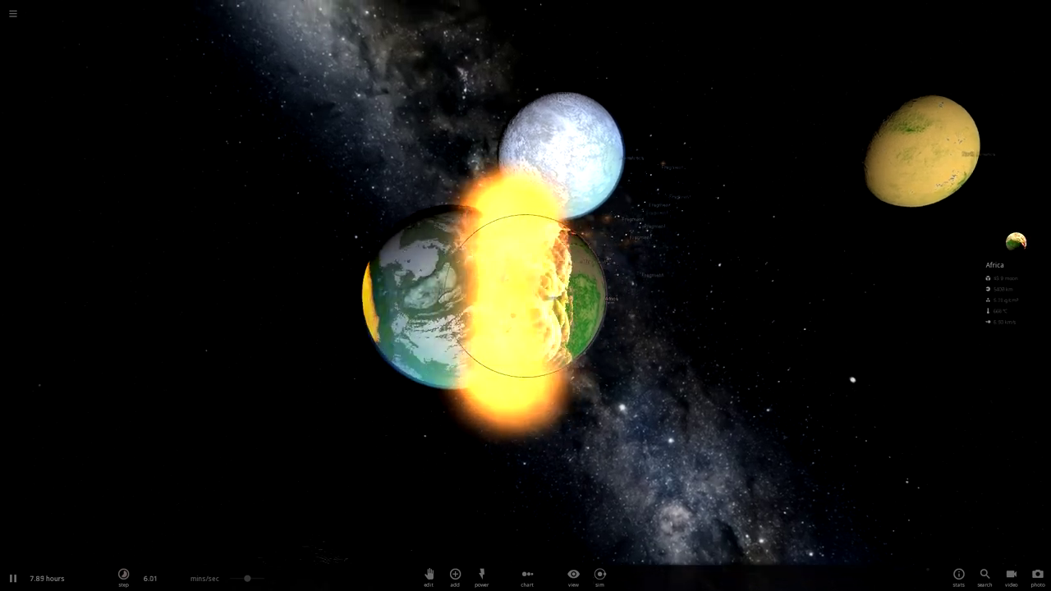
pyautogui.press('space')
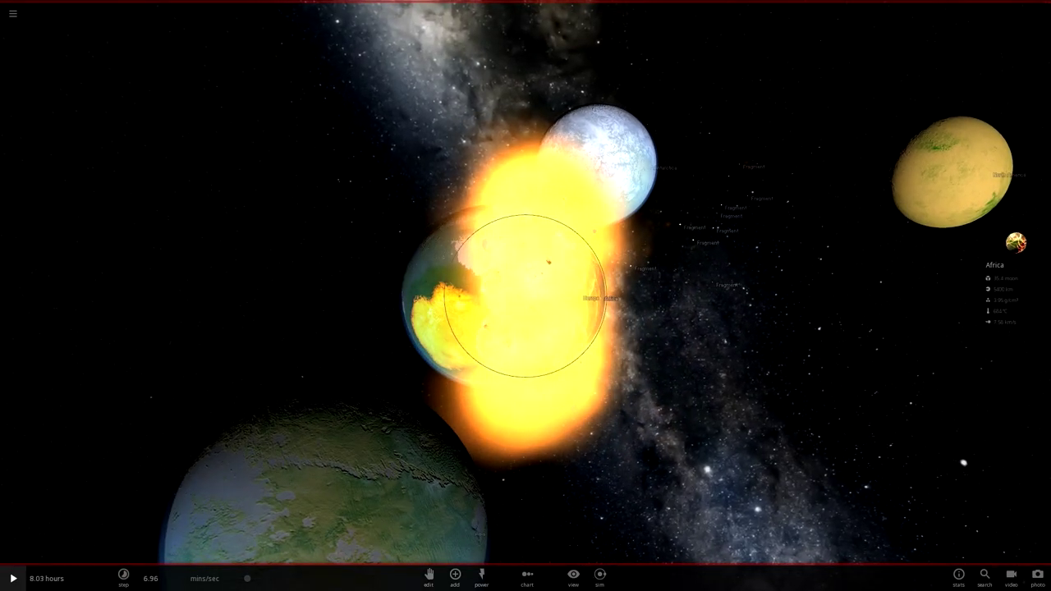
pyautogui.scroll(-3, 525, 295)
pyautogui.moveTo(525, 296); pyautogui.dragTo(682, 295)
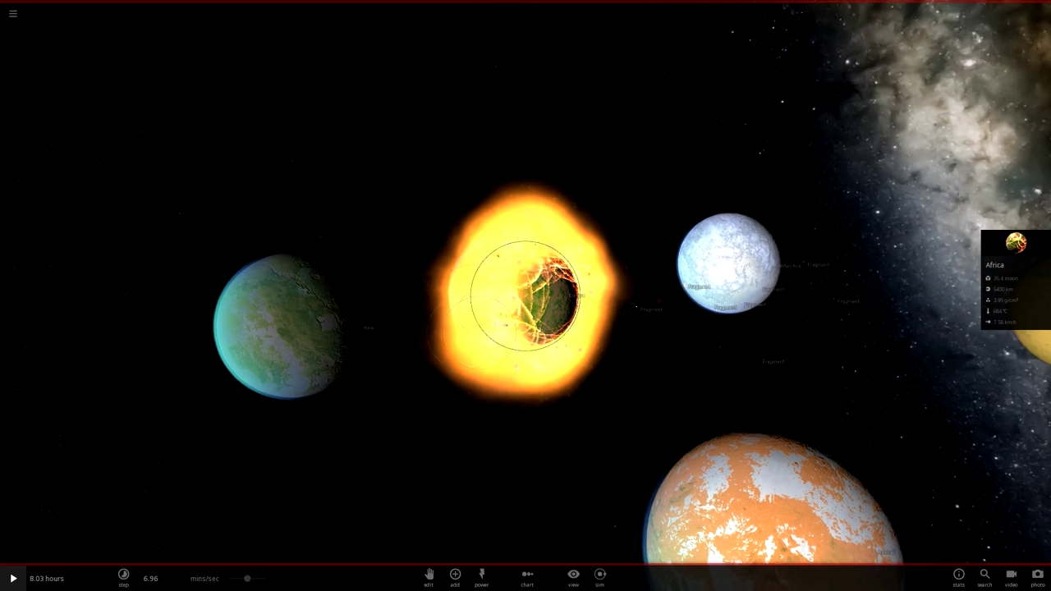
# Advance the simulation in short runs through the collision of Europe and Asia, ending paused with the surrounding planets in view.
pyautogui.press('space')
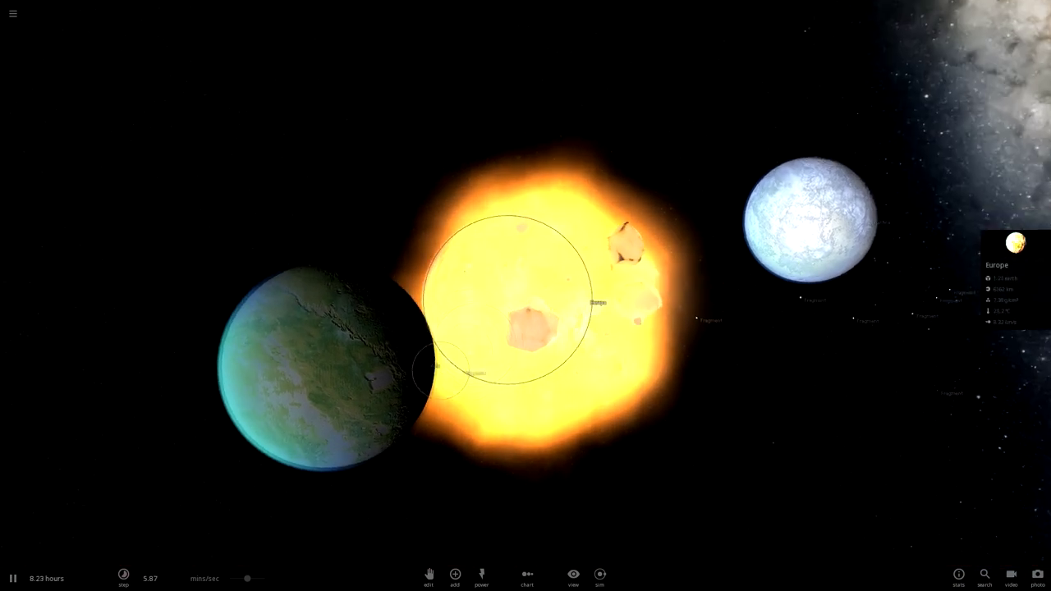
pyautogui.press('space')
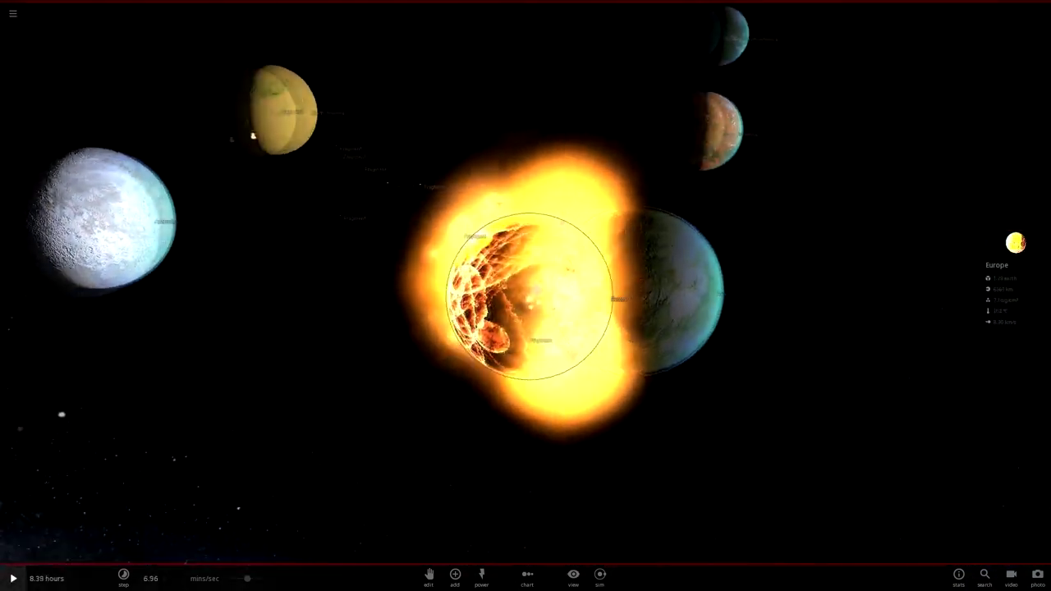
pyautogui.press('space')
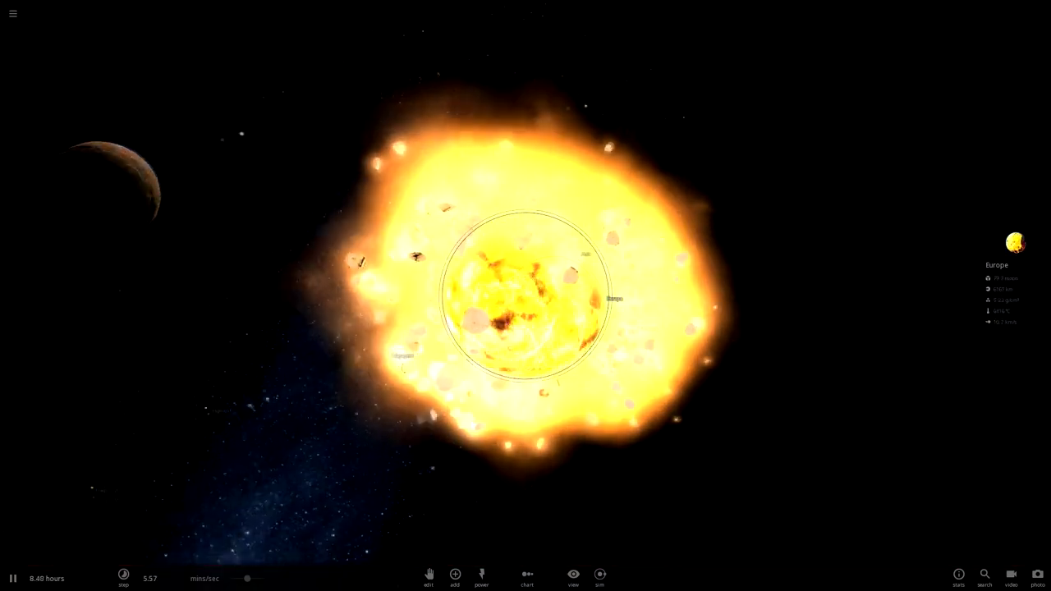
pyautogui.scroll(-5, 526, 296)
pyautogui.press('space')
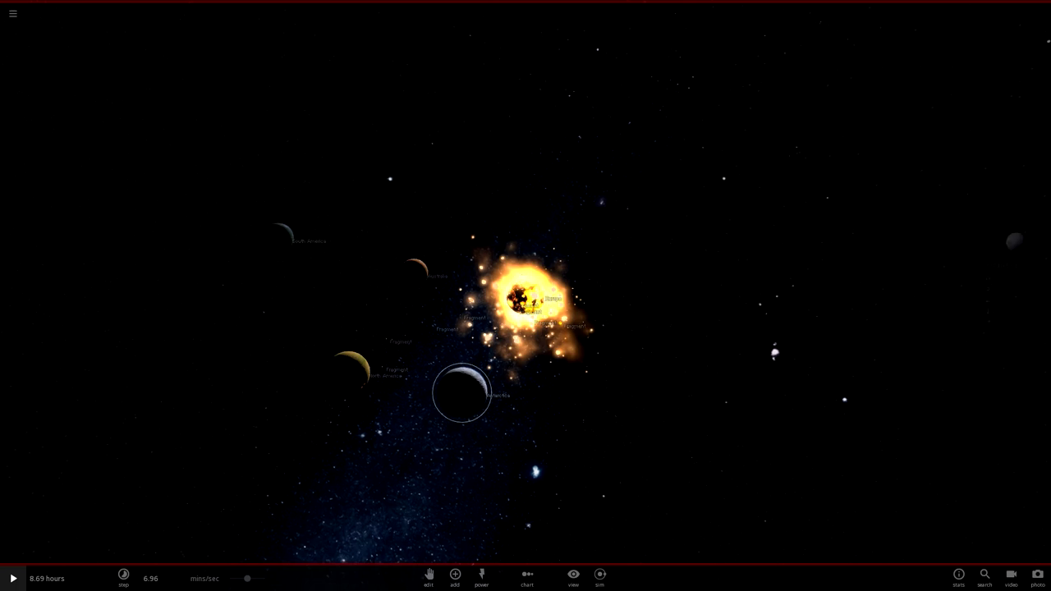
# Focus on North America, resume the simulation and raise its speed to 20.3 mins/sec.
pyautogui.scroll(2, 526, 295)
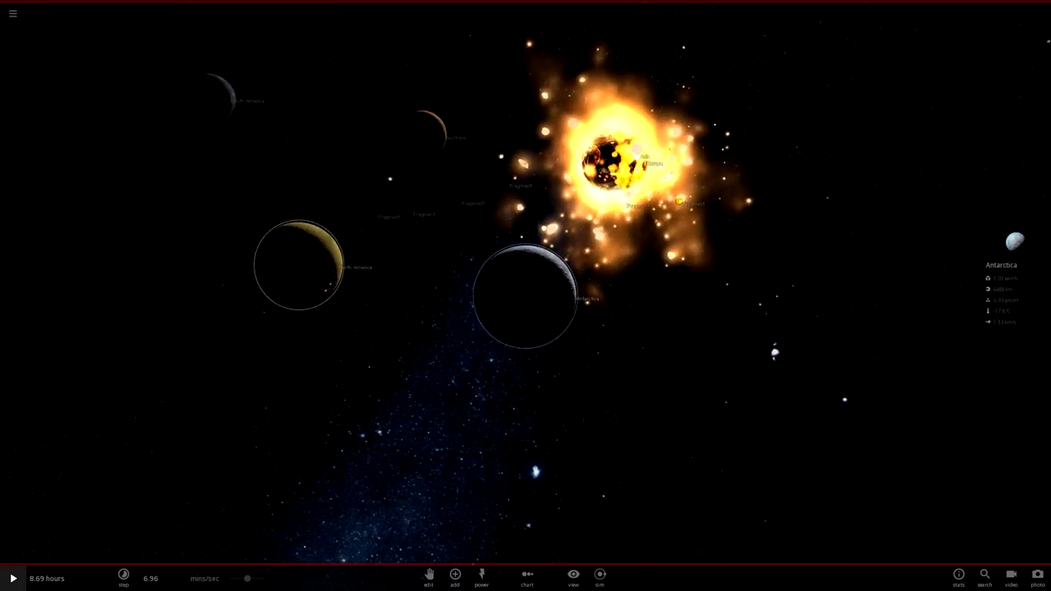
pyautogui.doubleClick(298, 265)
pyautogui.press('space')
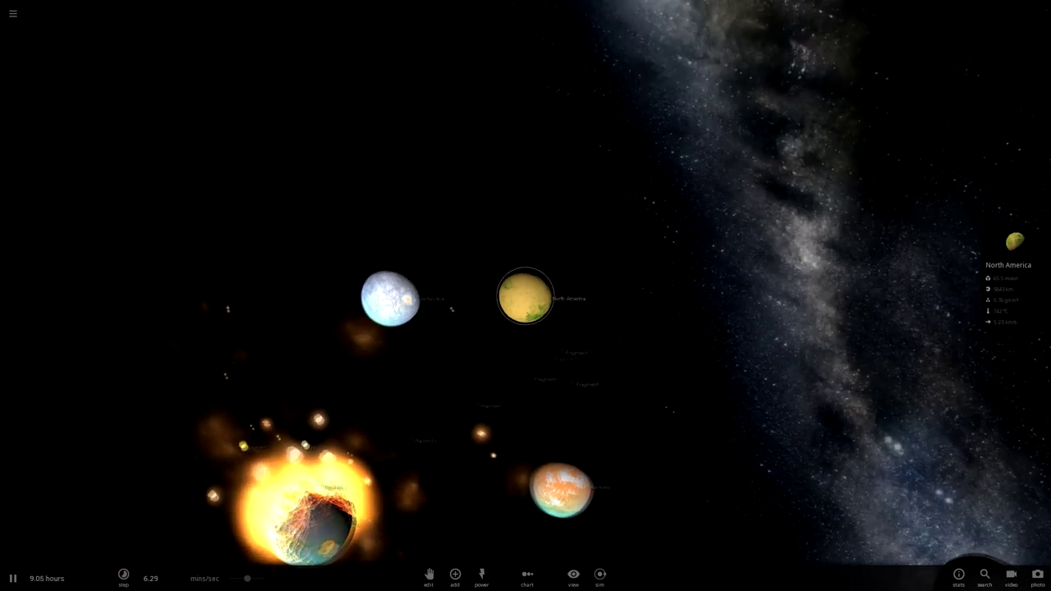
pyautogui.scroll(-4, 526, 296)
pyautogui.click(123, 578)
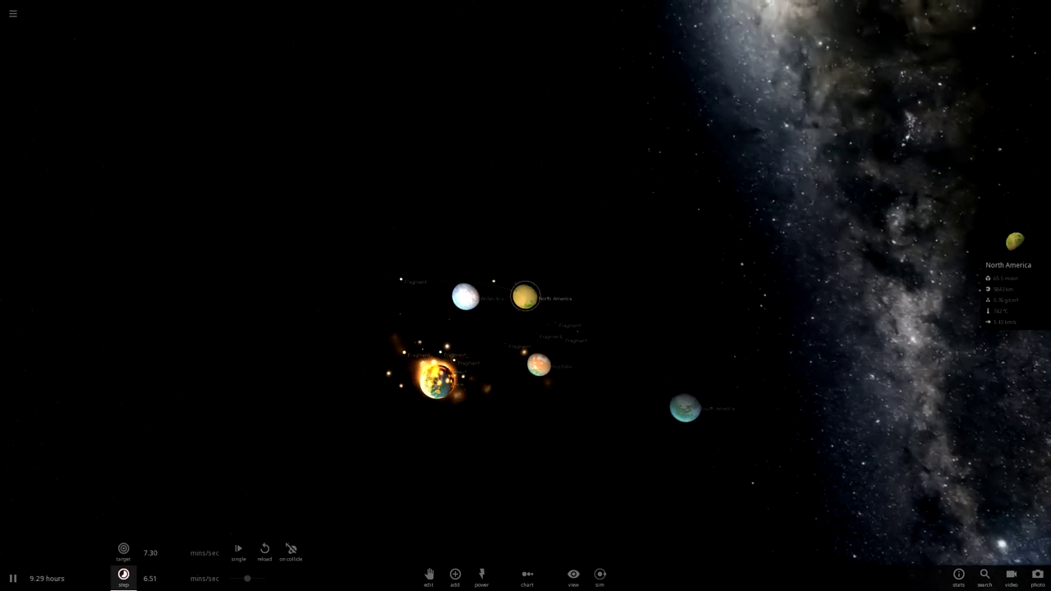
pyautogui.moveTo(526, 295); pyautogui.dragTo(427, 316)
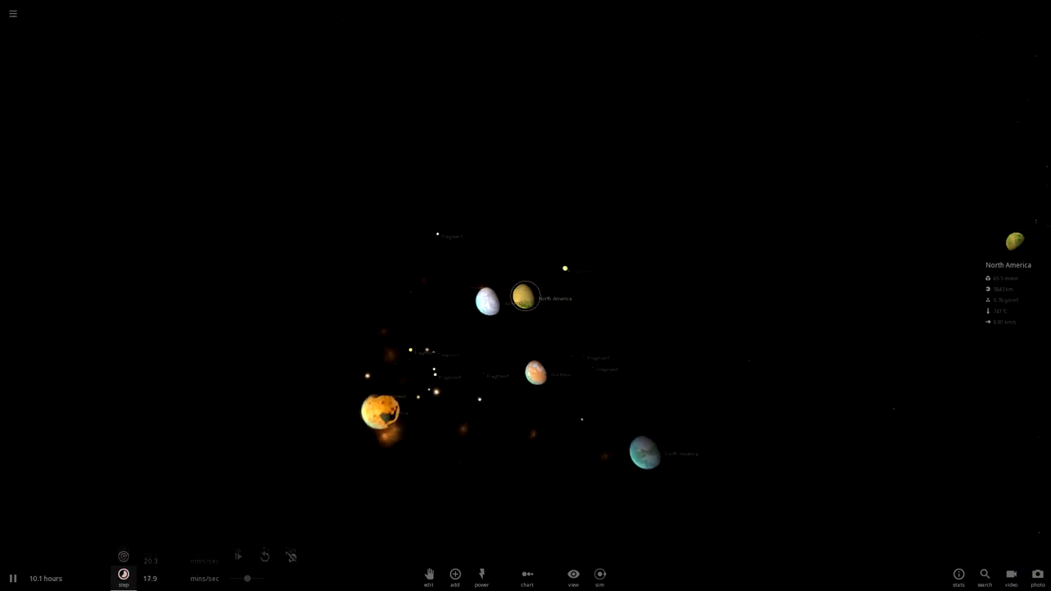
# Follow Antarctica and its trail of fragments, then pause the simulation with the remaining planets in view.
pyautogui.scroll(5, 525, 296)
pyautogui.moveTo(525, 296); pyautogui.dragTo(246, 283)
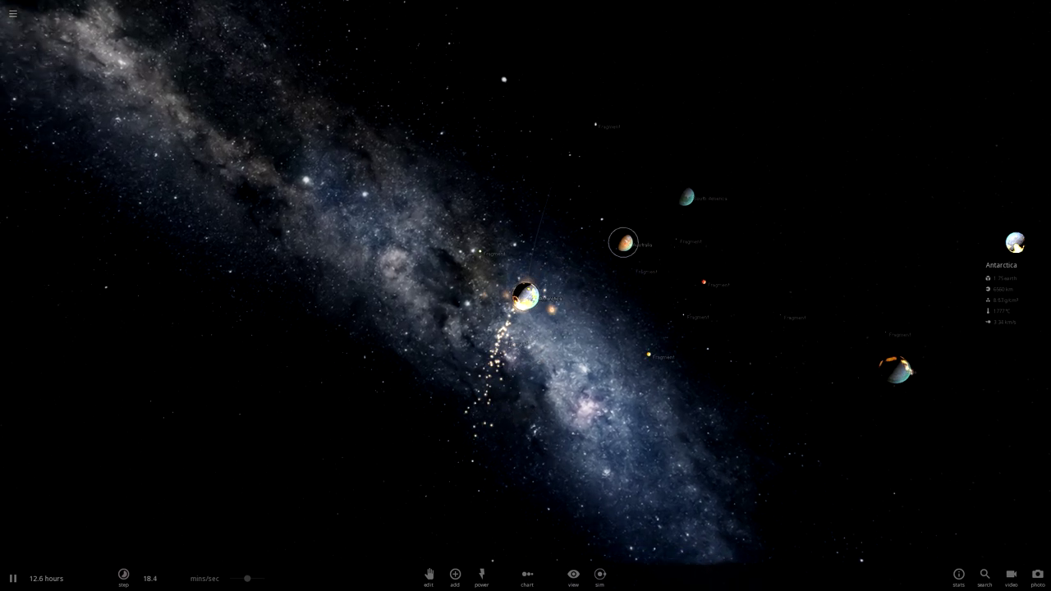
pyautogui.press('space')
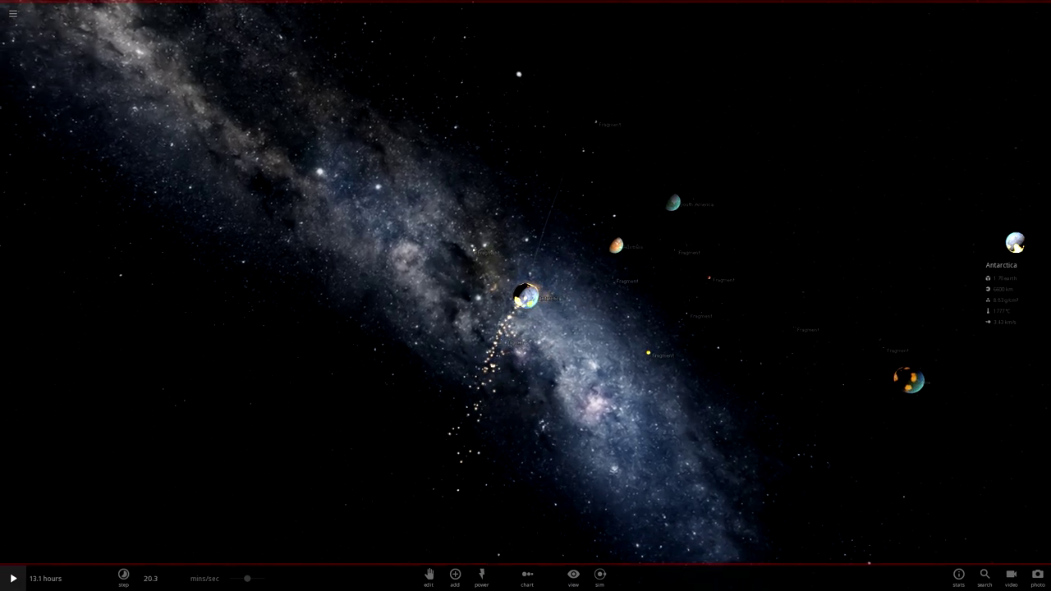
pyautogui.click(428, 573)
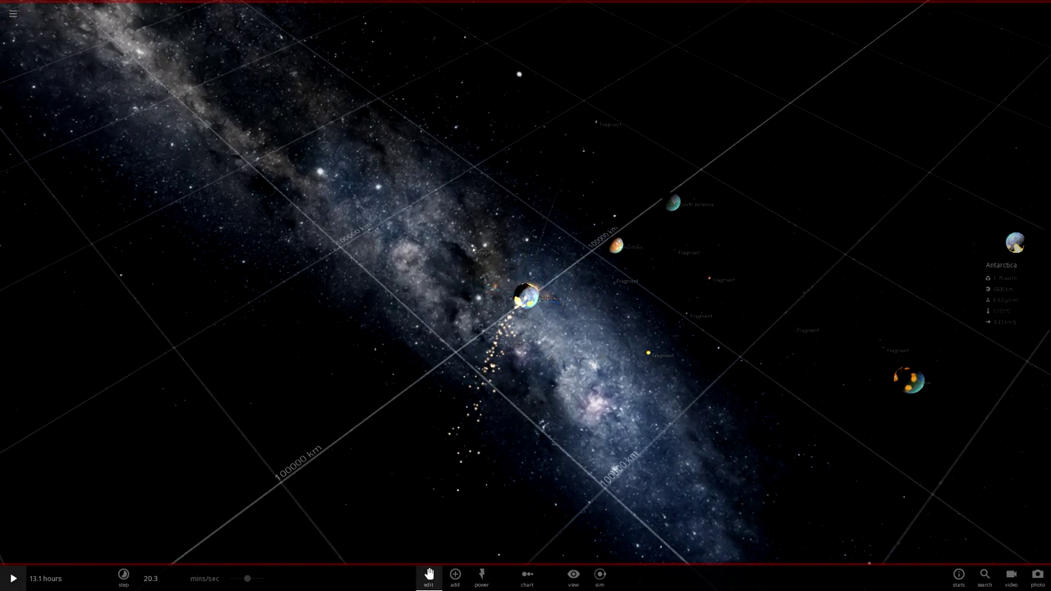
pyautogui.press('Escape')
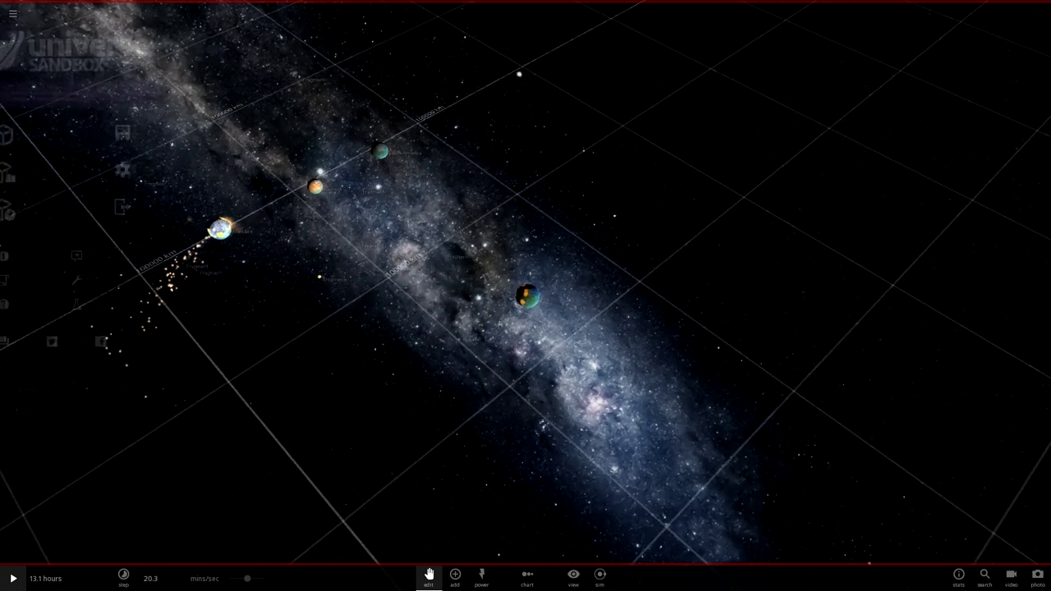
pyautogui.press('Escape')
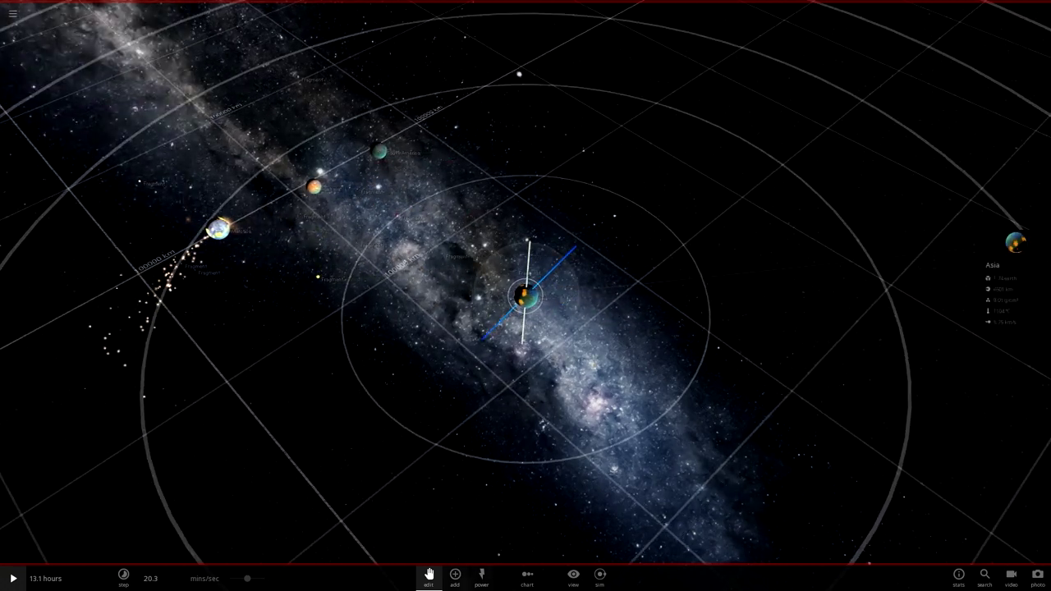
pyautogui.click(429, 573)
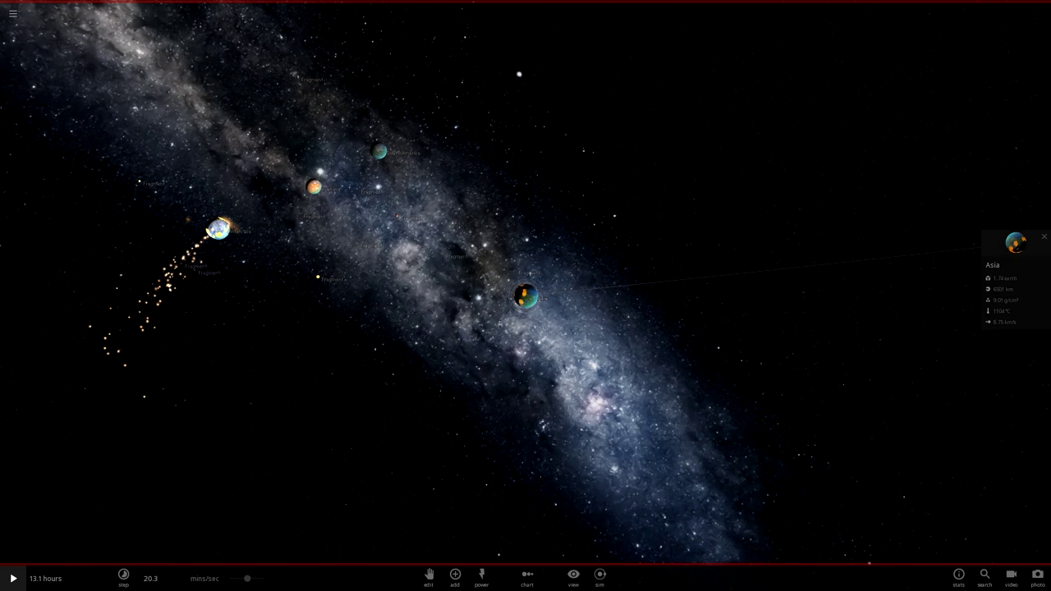
# Open Asia's properties and set its velocity to zero.
pyautogui.click(1015, 244)
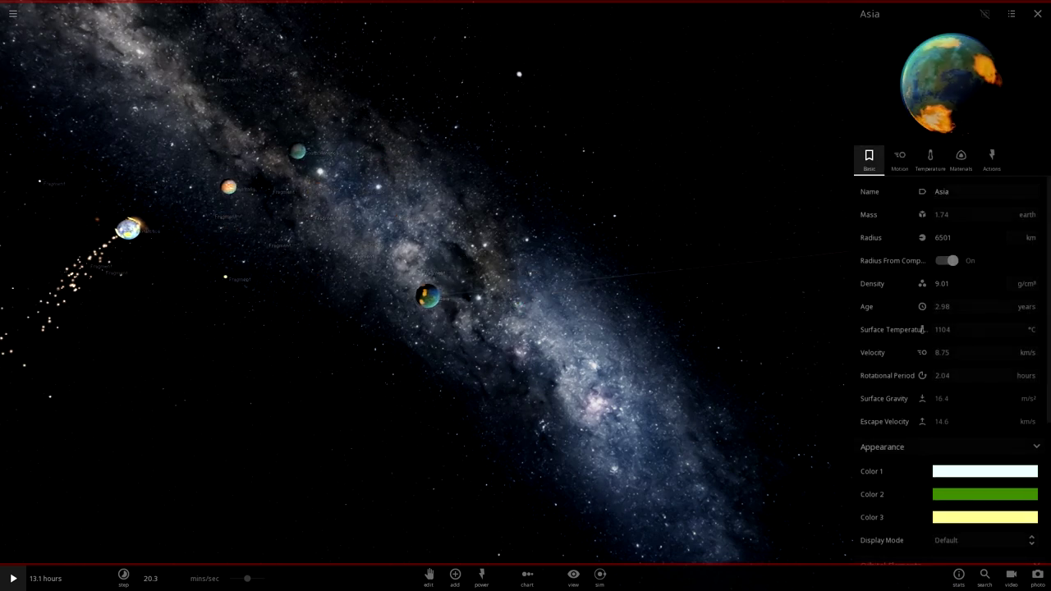
pyautogui.click(960, 160)
pyautogui.click(930, 160)
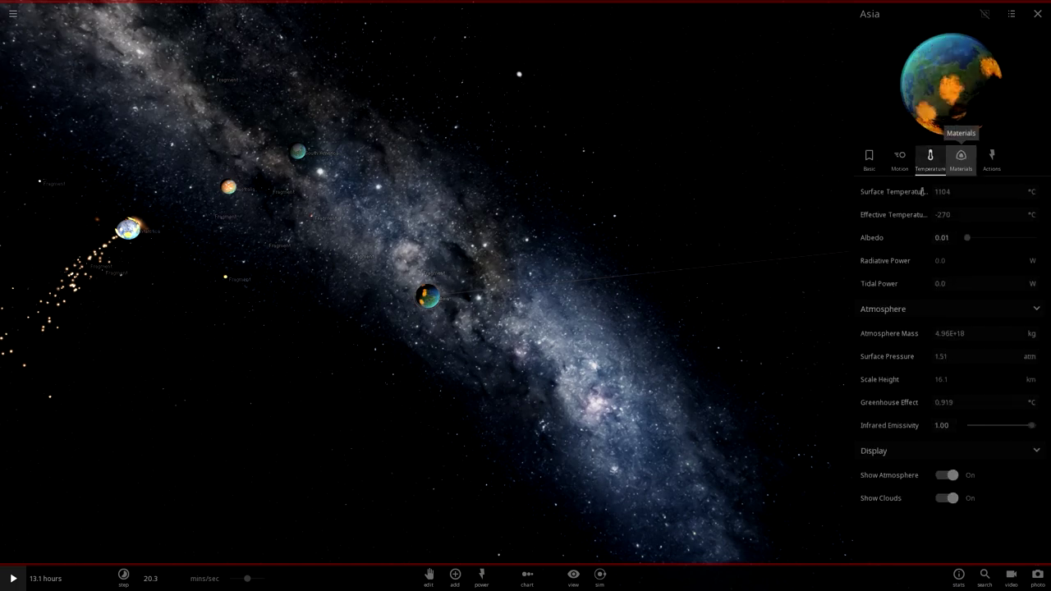
pyautogui.click(991, 157)
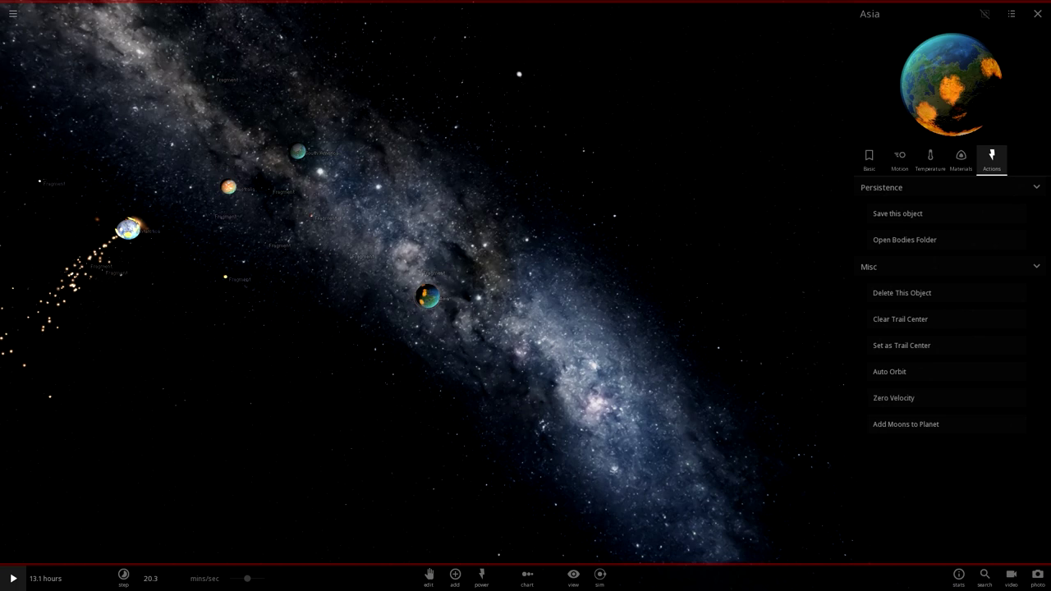
# Zero the velocities of Antarctica and Australia and resume the simulation.
pyautogui.click(128, 229)
pyautogui.click(944, 399)
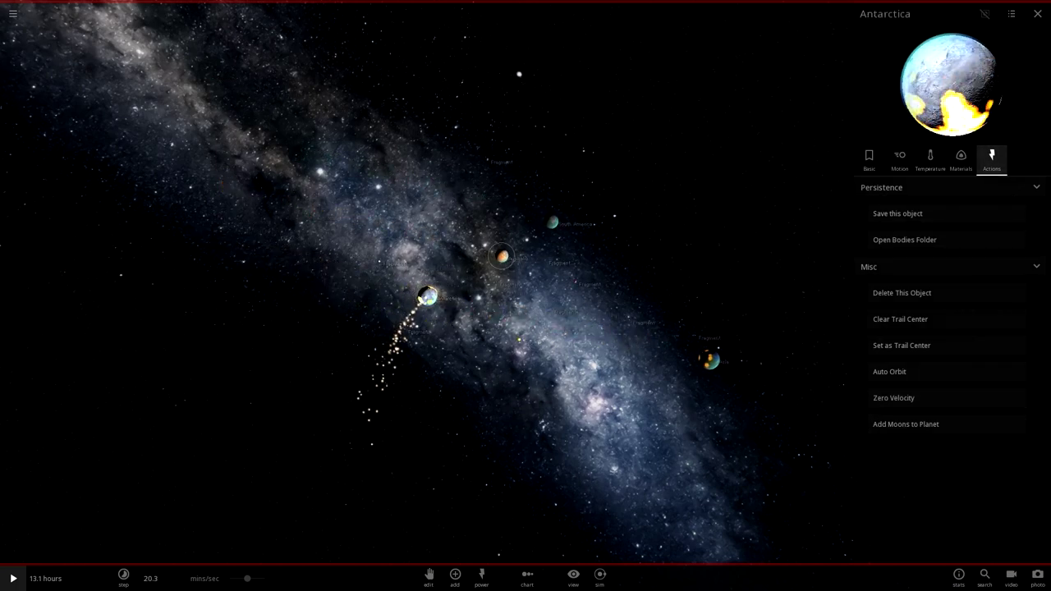
pyautogui.click(502, 256)
pyautogui.click(1038, 14)
pyautogui.press('space')
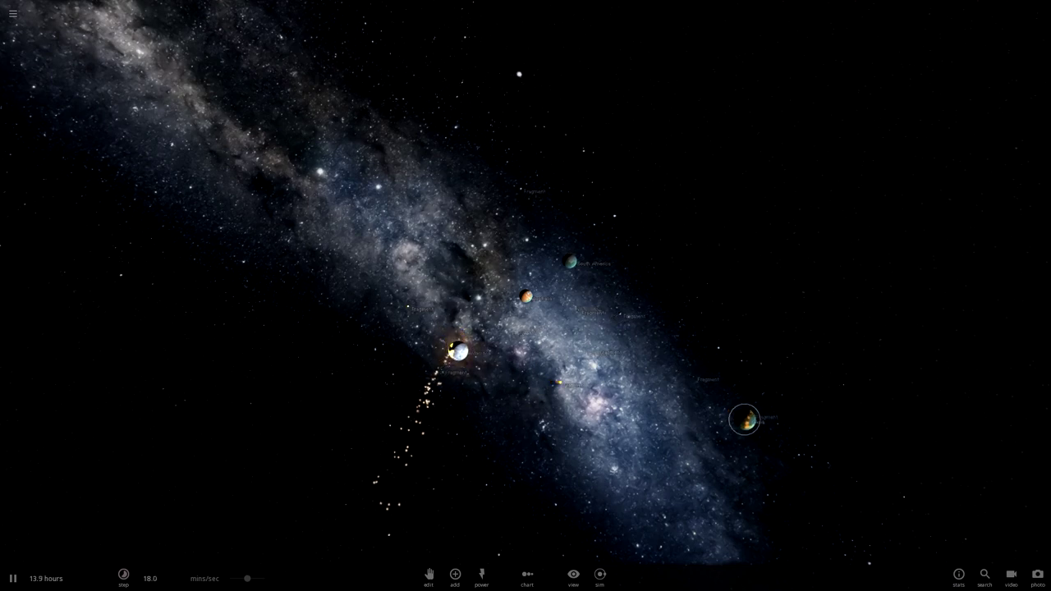
# Open Asia's available actions, then focus on Antarctica and pause the simulation.
pyautogui.doubleClick(745, 420)
pyautogui.click(992, 160)
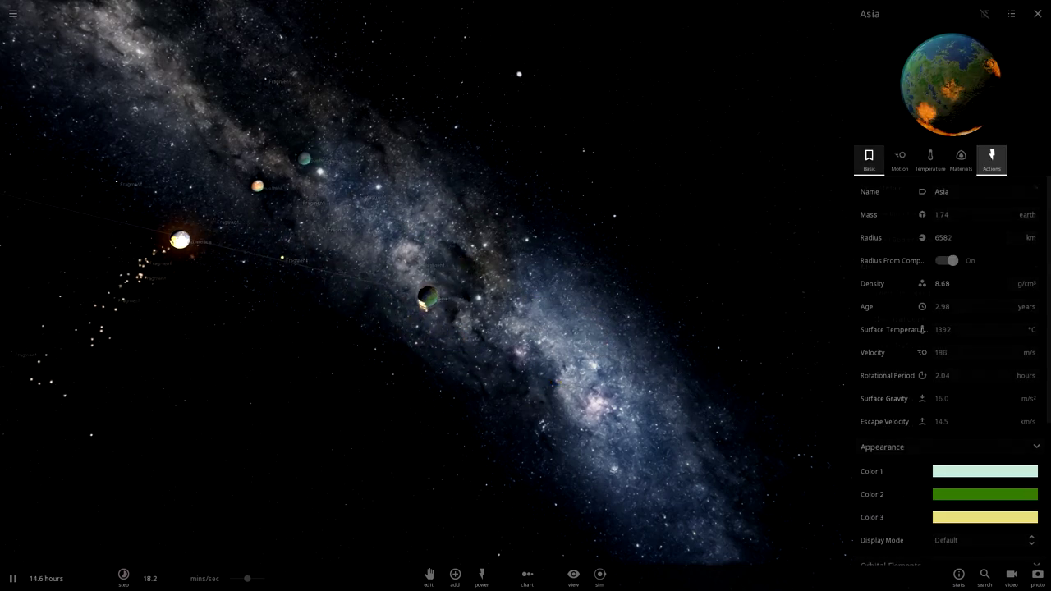
pyautogui.click(992, 158)
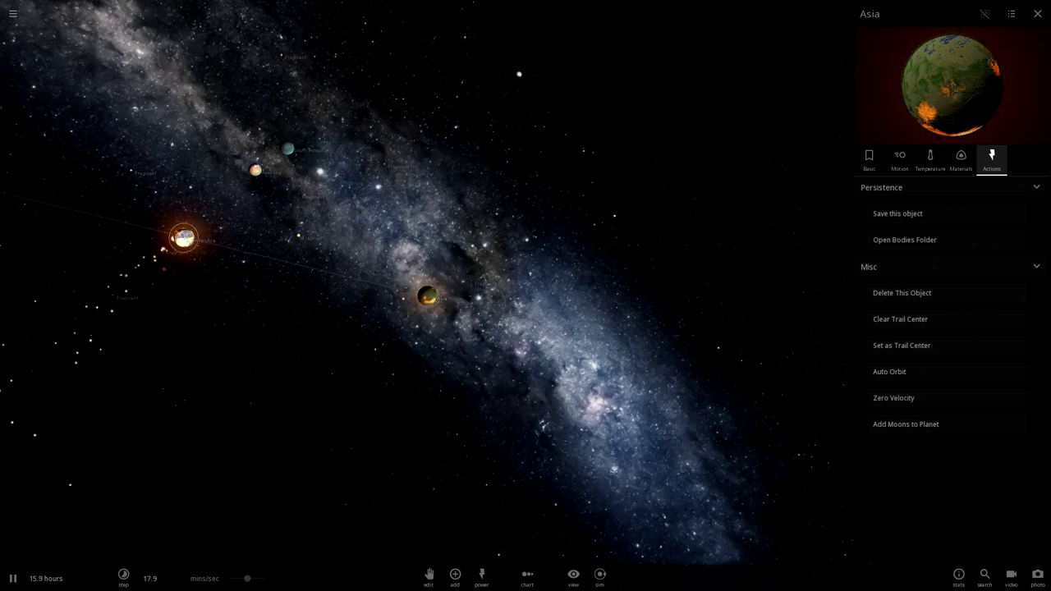
pyautogui.doubleClick(183, 238)
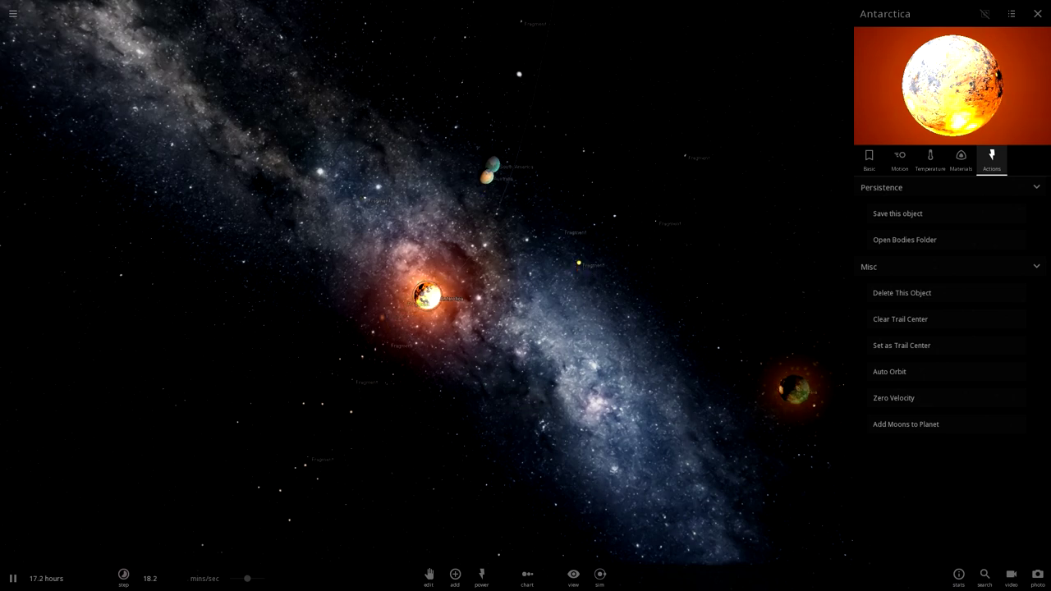
pyautogui.press('space')
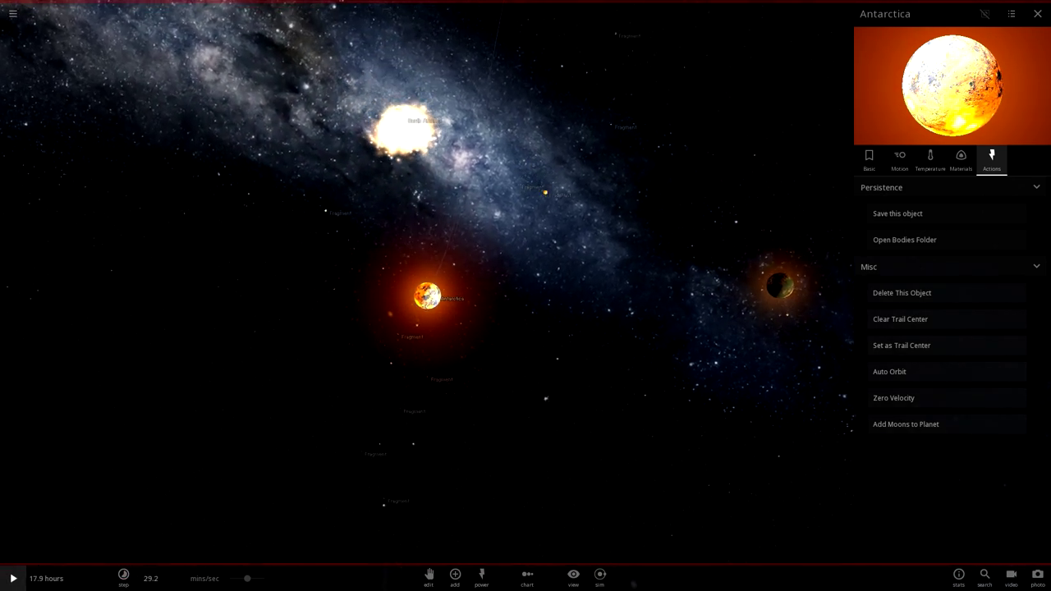
# Focus on South America, resume the simulation and examine the collision debris around it up close.
pyautogui.doubleClick(382, 115)
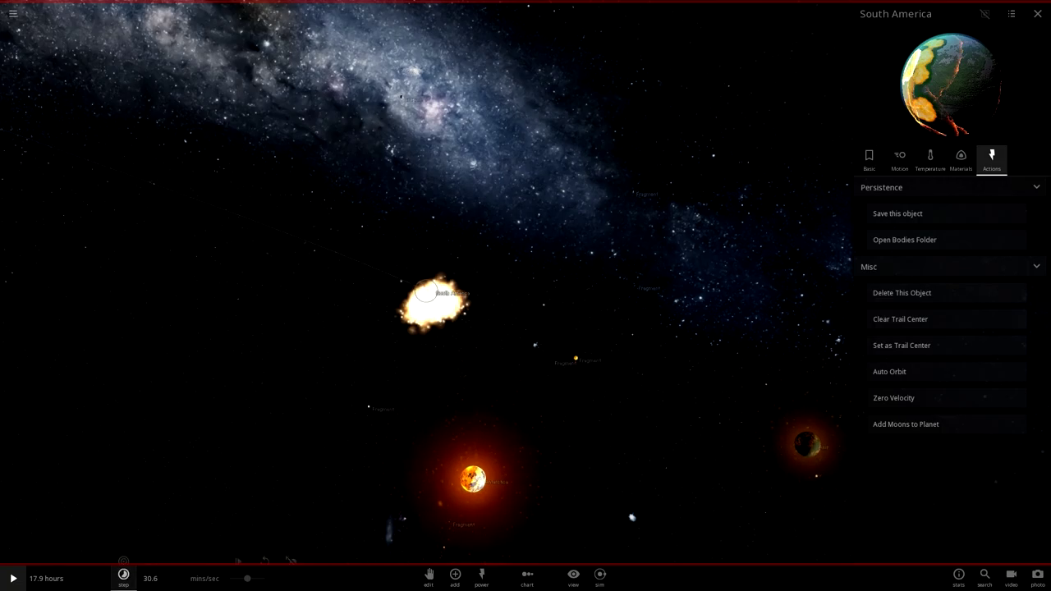
pyautogui.press('space')
pyautogui.scroll(5, 427, 297)
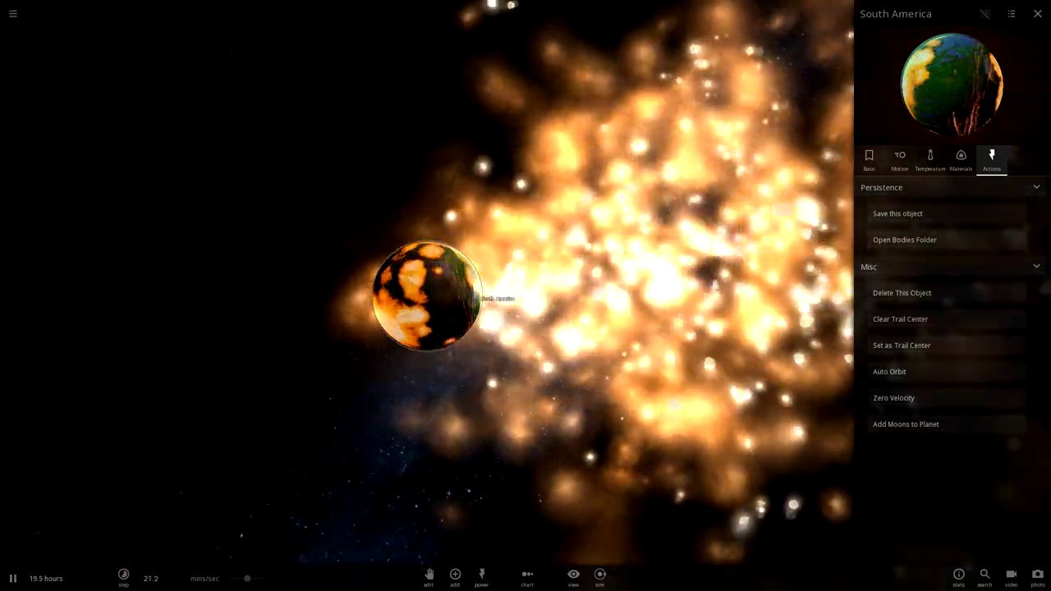
pyautogui.scroll(3, 427, 297)
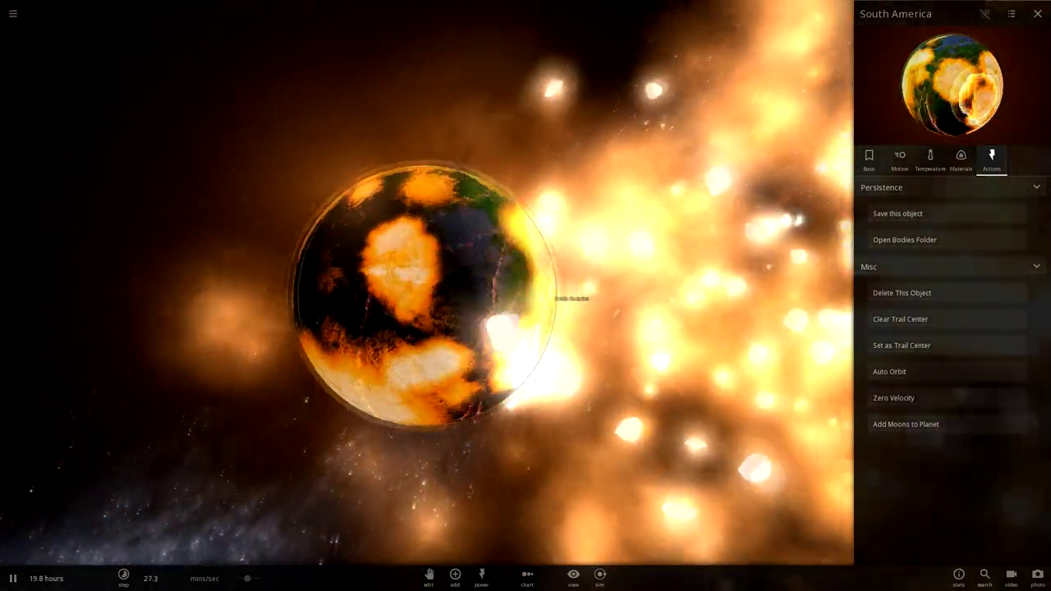
pyautogui.scroll(-7, 427, 296)
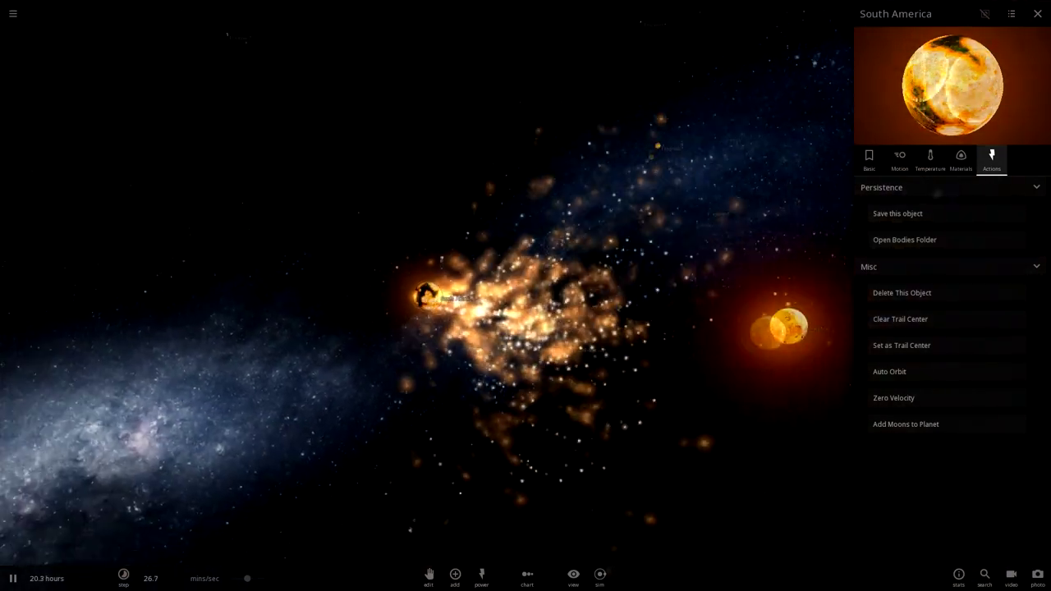
# Speed the simulation up to about 1.14 hours/sec and follow Asia's close pass with Antarctica, pausing briefly before resuming.
pyautogui.click(124, 577)
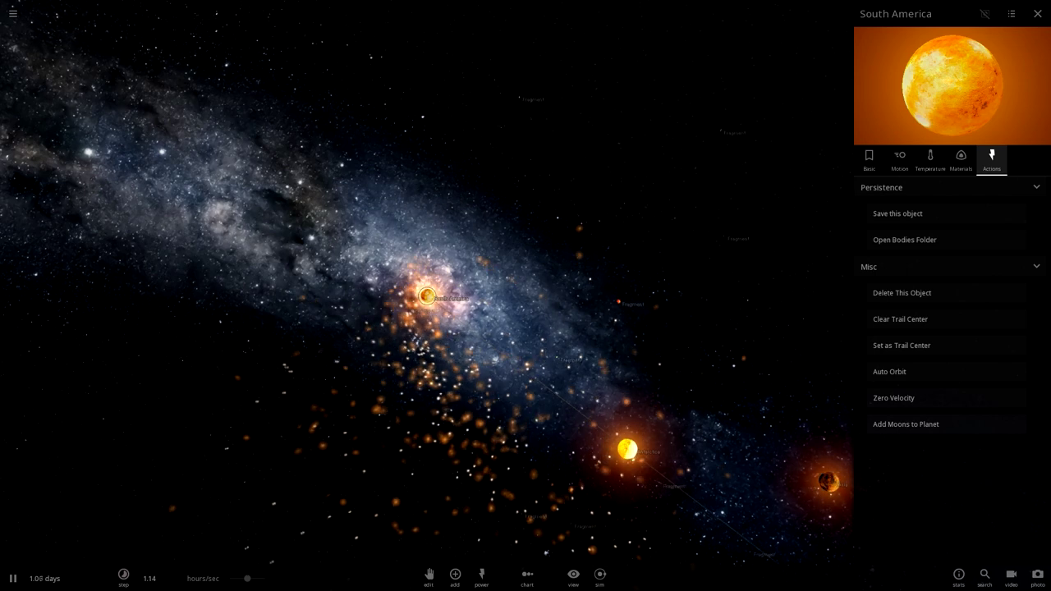
pyautogui.doubleClick(827, 482)
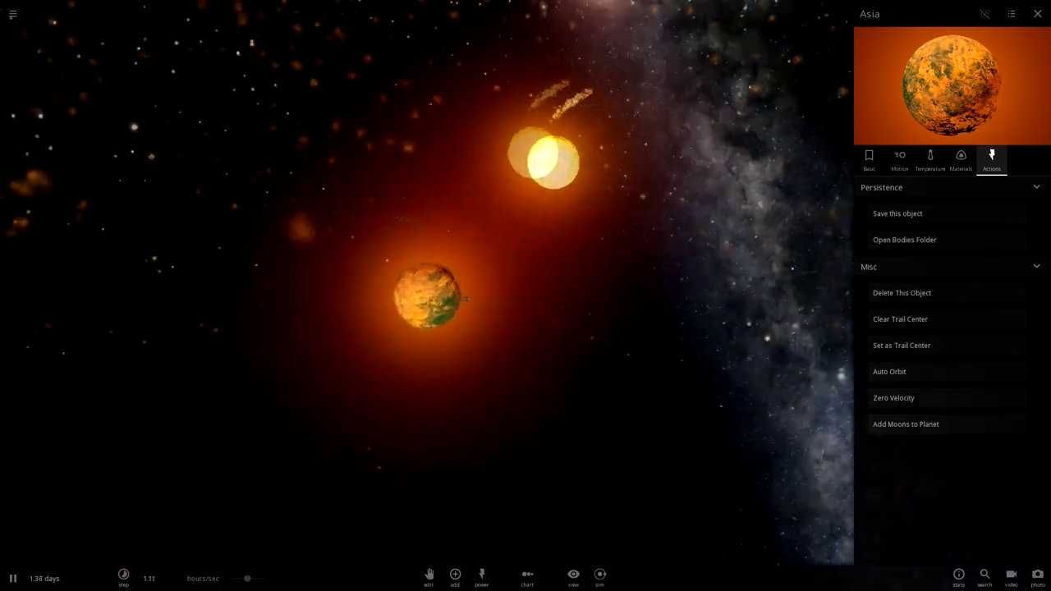
pyautogui.press('space')
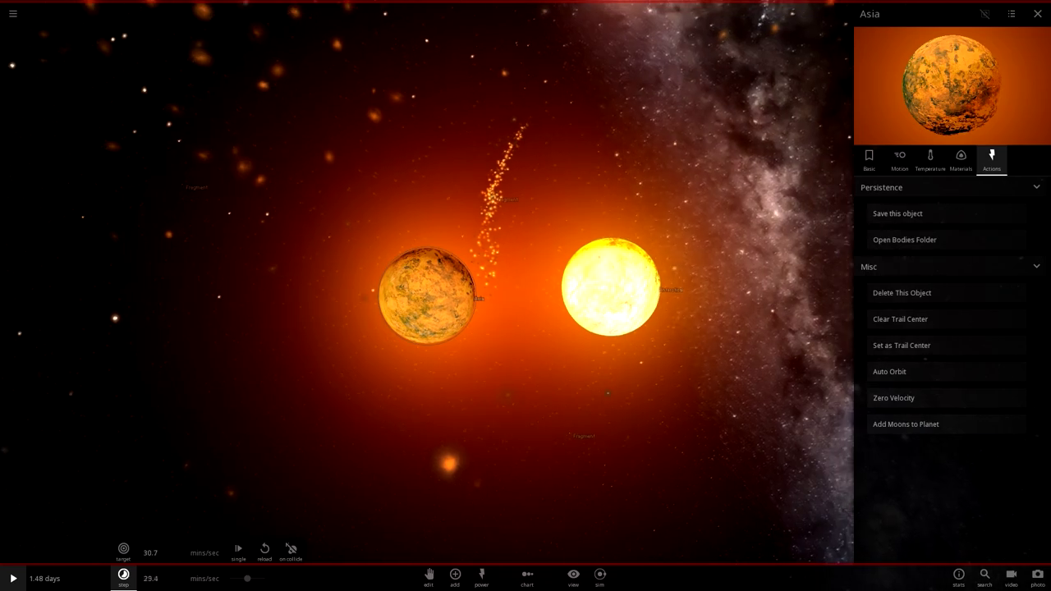
pyautogui.press('space')
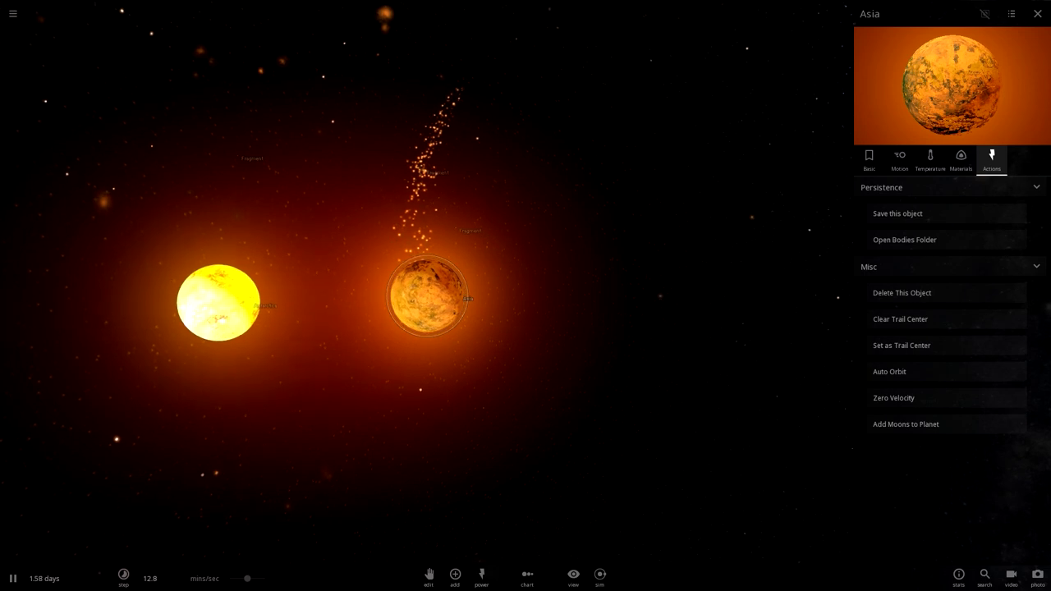
# Raise the simulation speed to about 1.47 hours/sec and focus on South America.
pyautogui.scroll(-5, 427, 295)
pyautogui.click(123, 578)
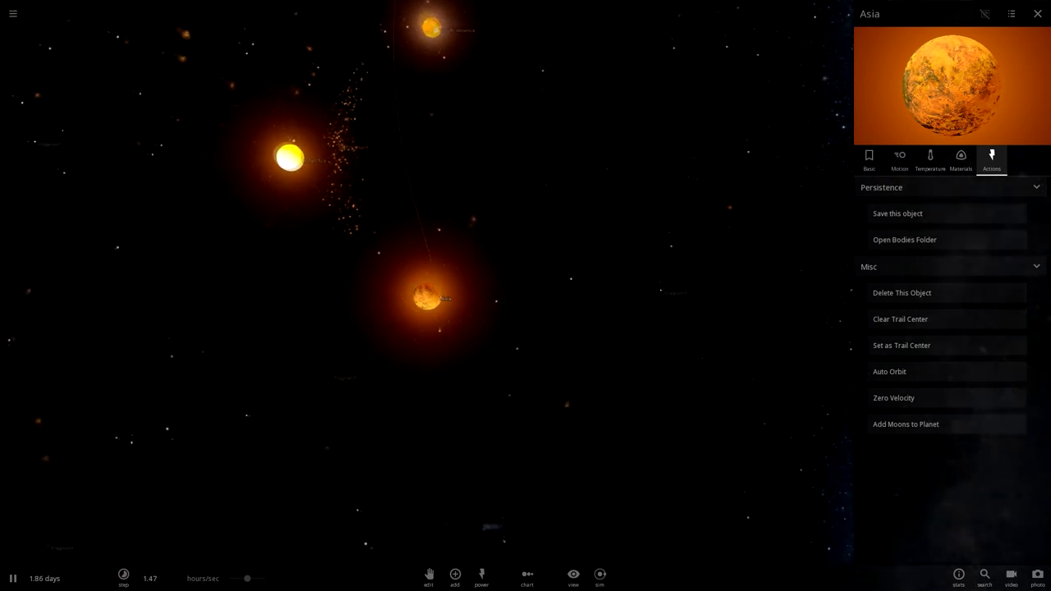
pyautogui.scroll(-3, 427, 296)
pyautogui.click(410, 95)
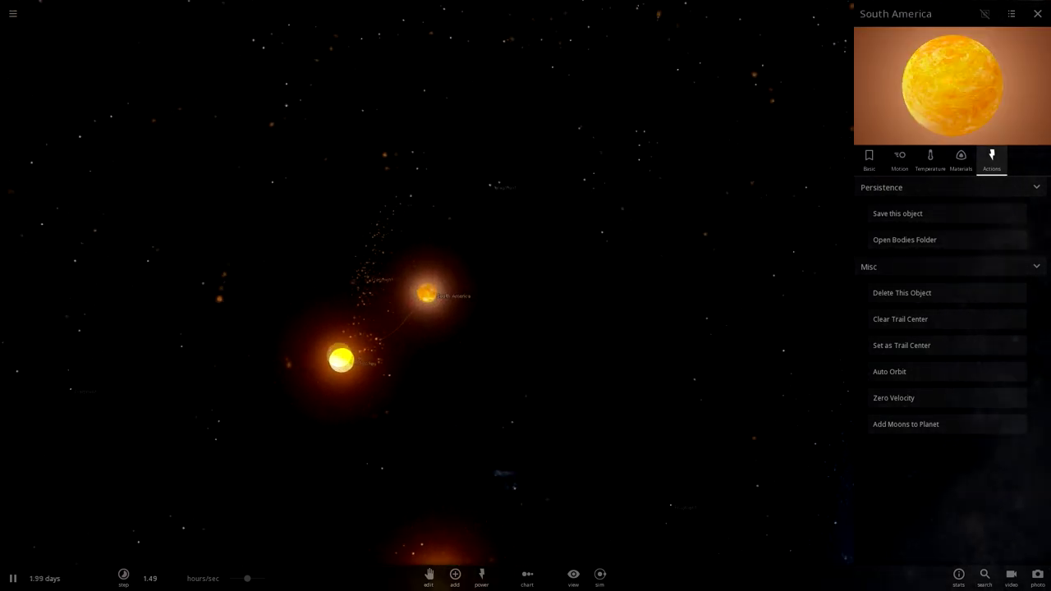
# Watch the collision between South America and Antarctica up close, then pause the simulation.
pyautogui.press('space')
pyautogui.scroll(5, 427, 296)
pyautogui.press('space')
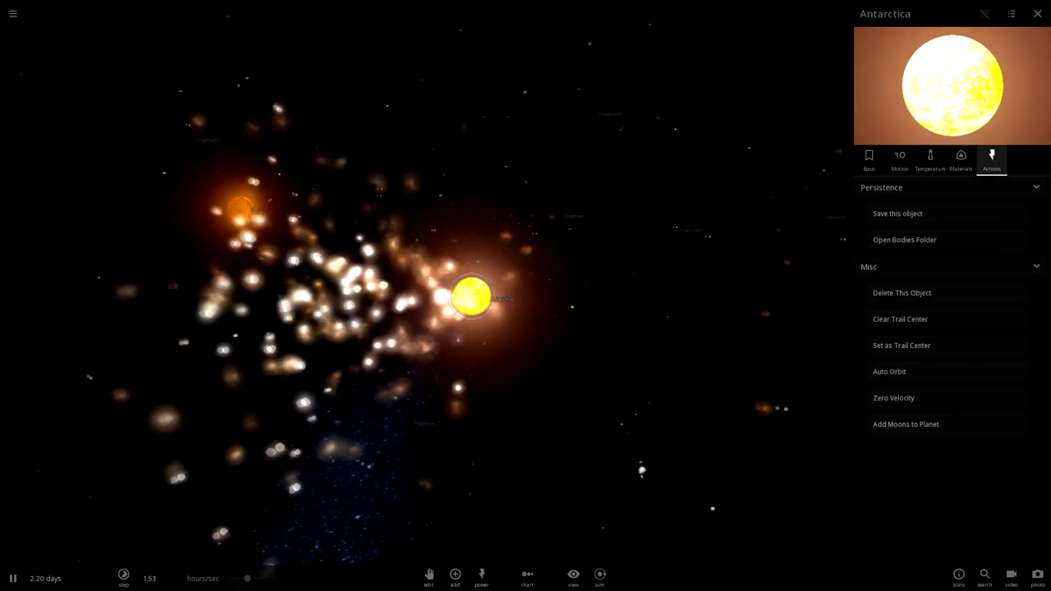
pyautogui.press('space')
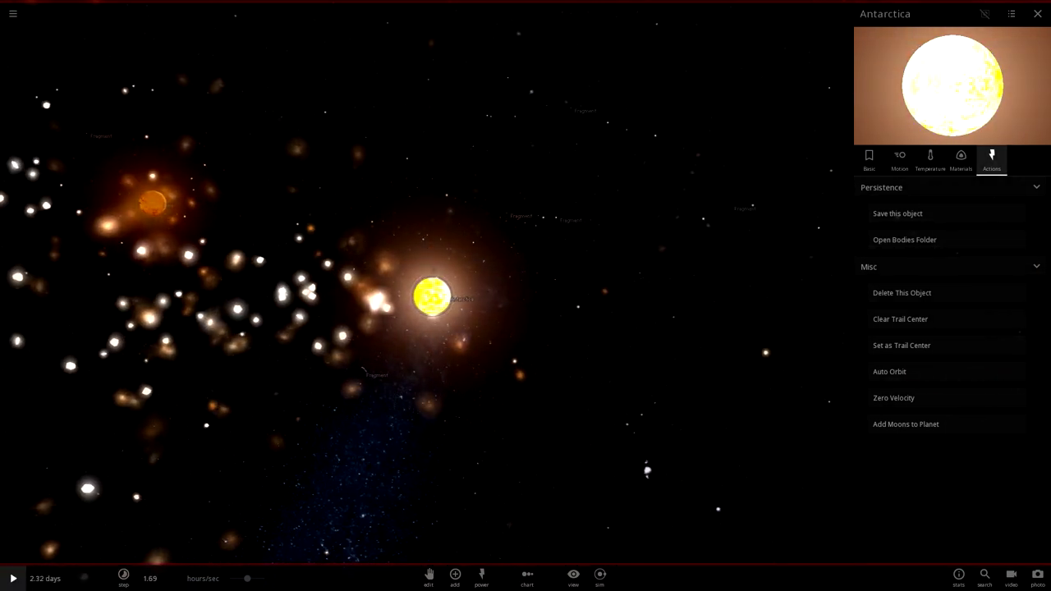
# Select Asia, resume the simulation and inspect a fragment drifting near Antarctica.
pyautogui.click(149, 203)
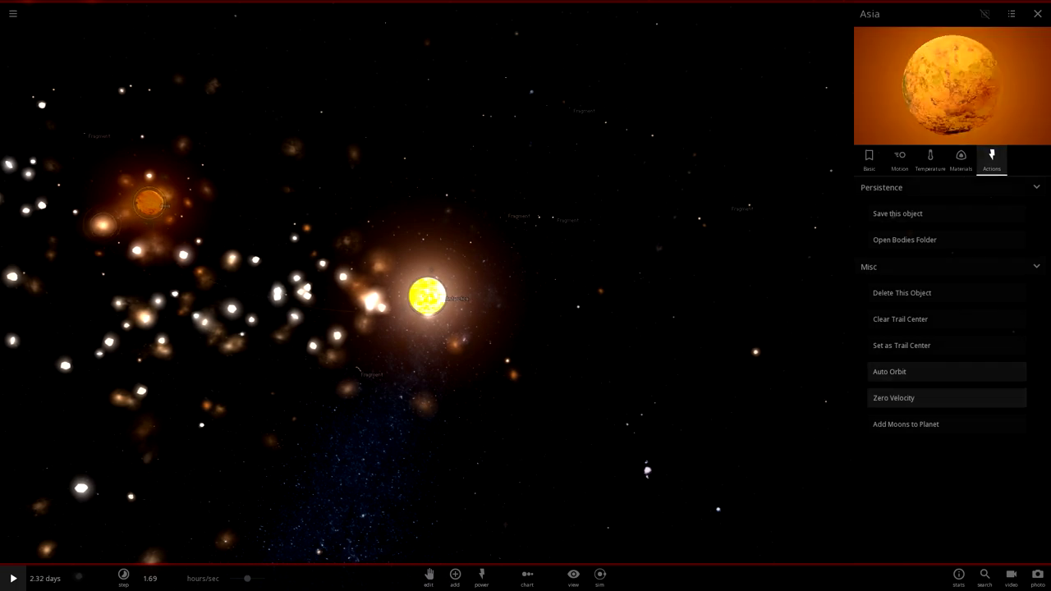
pyautogui.press('space')
pyautogui.click(377, 171)
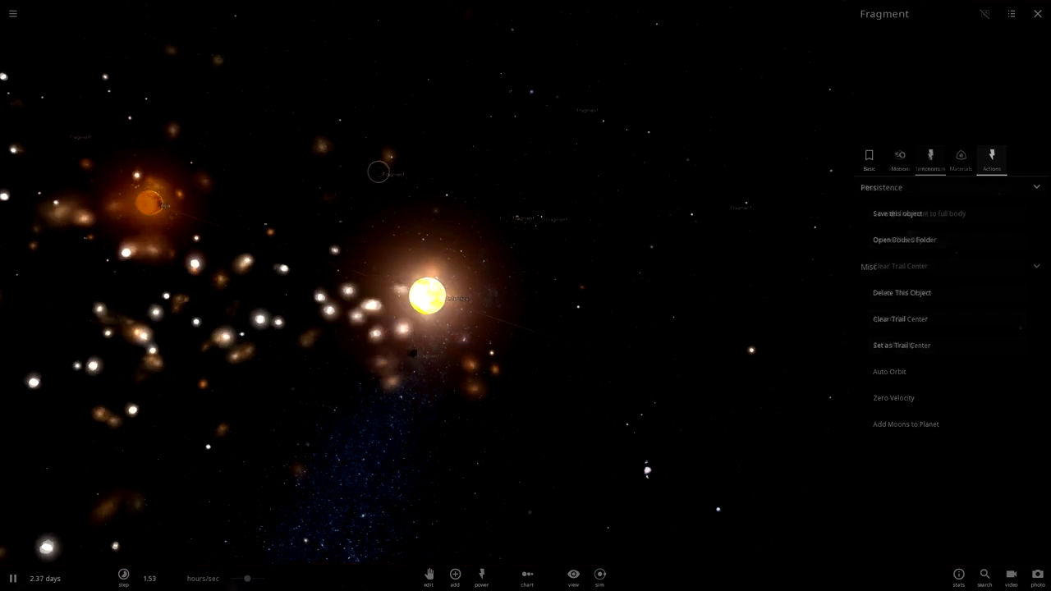
pyautogui.moveTo(378, 172); pyautogui.dragTo(412, 311)
pyautogui.scroll(-5, 411, 311)
# Examine the fiery impact on Antarctica up close and raise the simulation speed to about 6.88 hours/sec.
pyautogui.moveTo(123, 578)
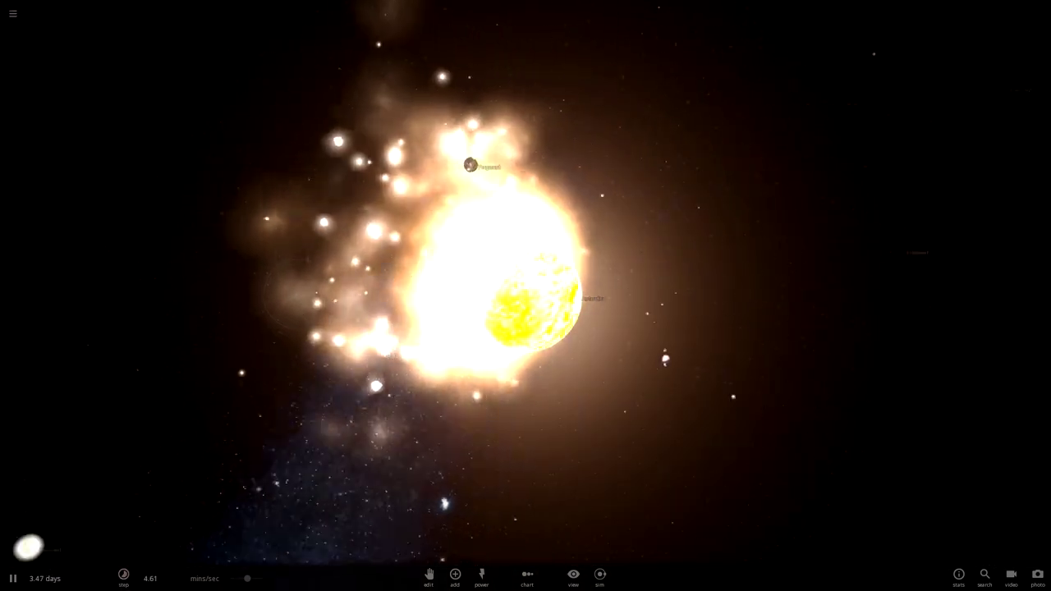
pyautogui.scroll(5, 525, 295)
pyautogui.scroll(-3, 525, 295)
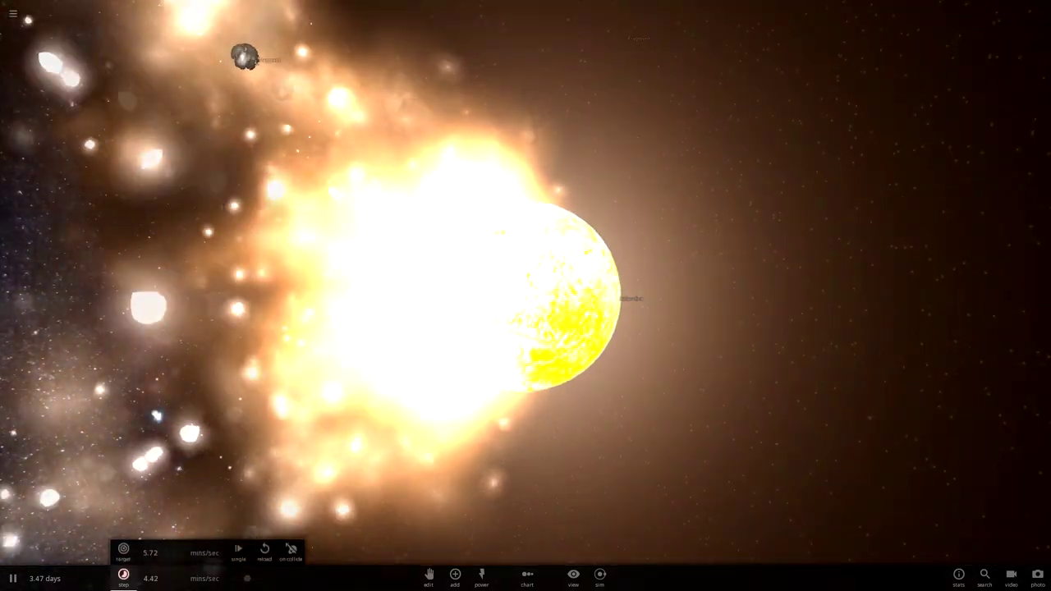
pyautogui.scroll(-5, 526, 296)
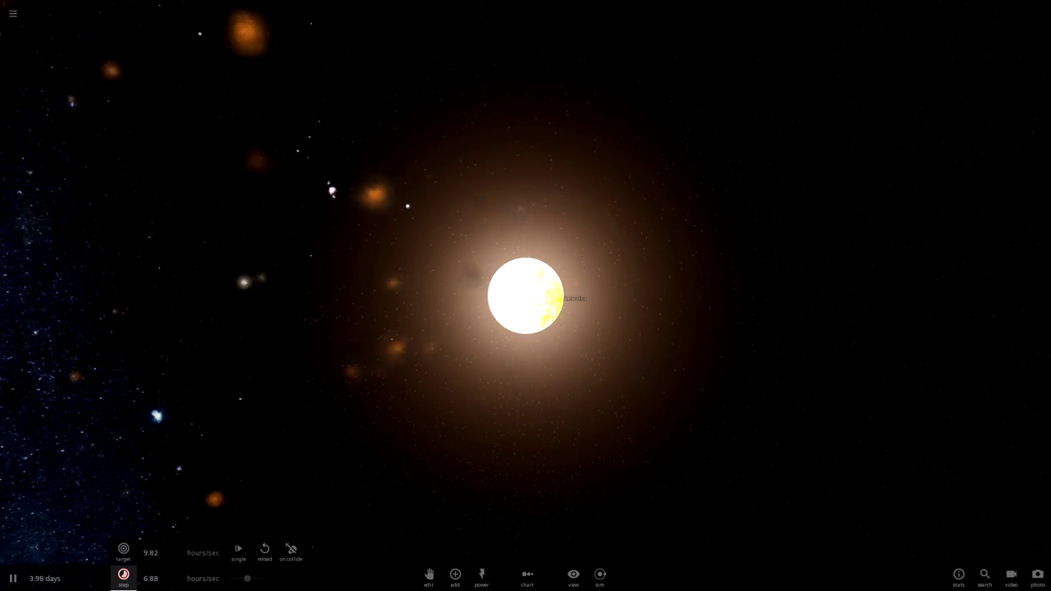
# Review the basic properties of Antarctica while the simulation runs at about 1.4 months/sec, then close them.
pyautogui.moveTo(526, 295); pyautogui.dragTo(755, 328)
pyautogui.scroll(-5, 525, 295)
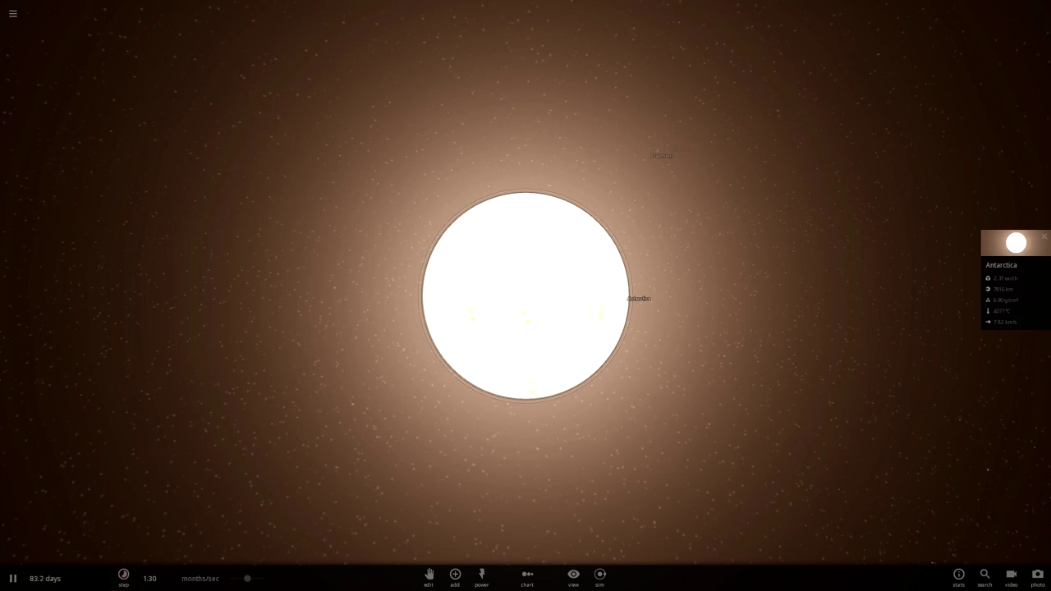
pyautogui.click(526, 296)
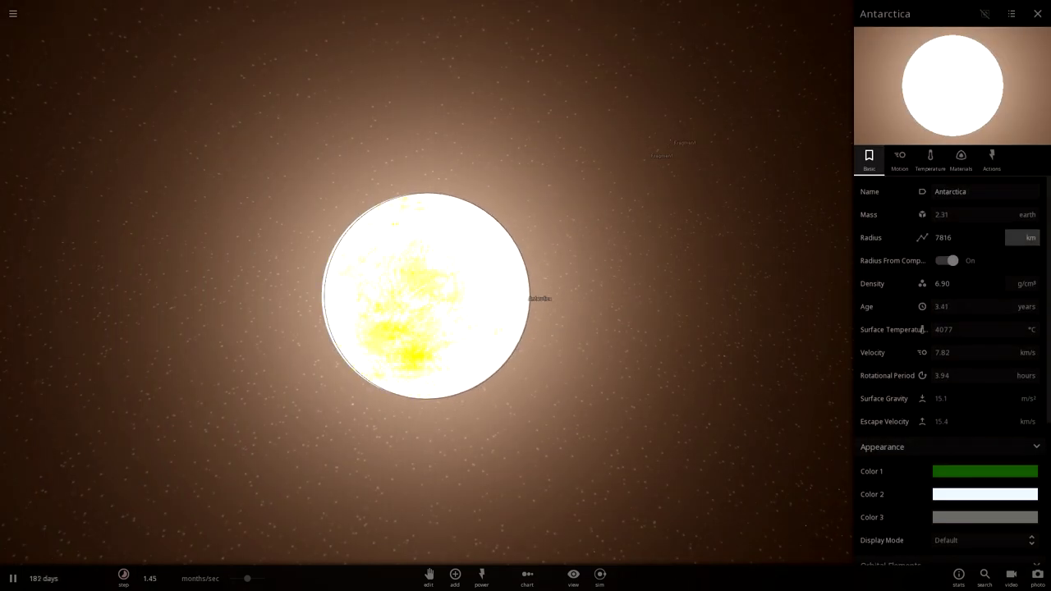
pyautogui.click(1038, 14)
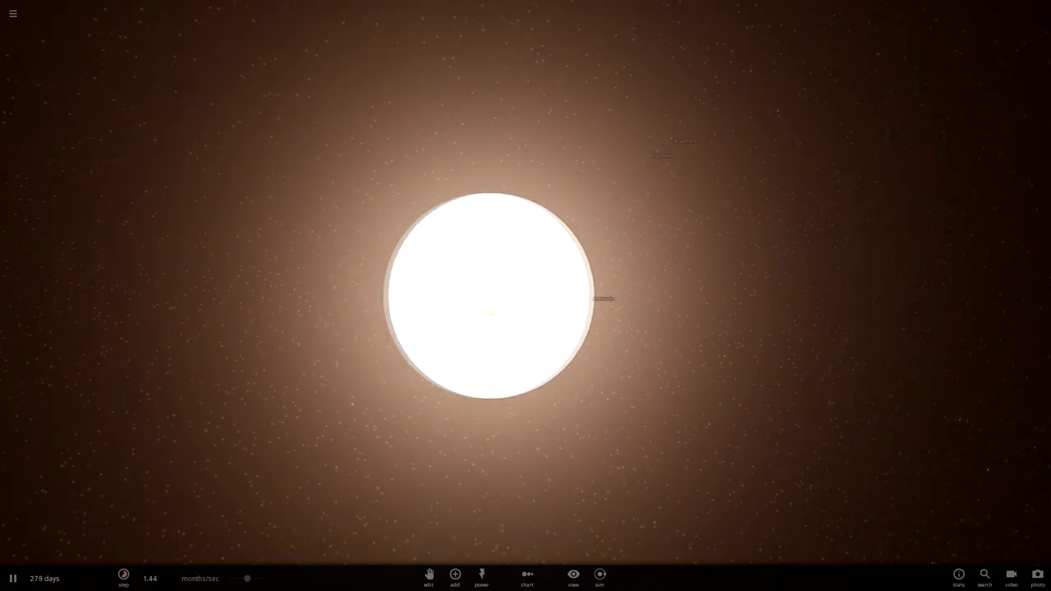
# View Antarctica closer and raise the simulation speed to more than 100 years/sec.
pyautogui.scroll(3, 525, 296)
pyautogui.click(123, 577)
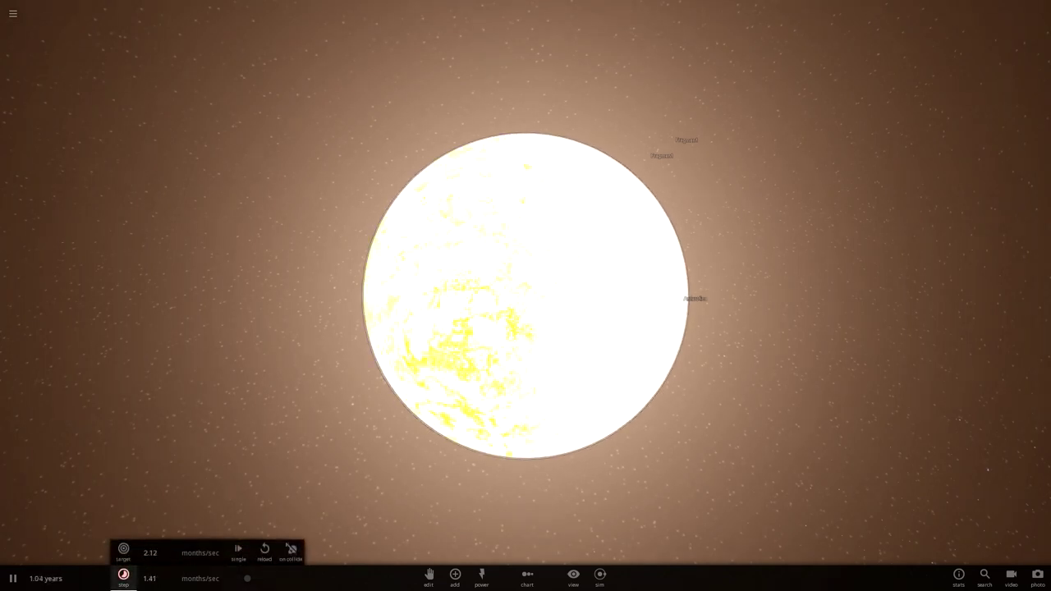
pyautogui.moveTo(247, 579); pyautogui.dragTo(247, 579)
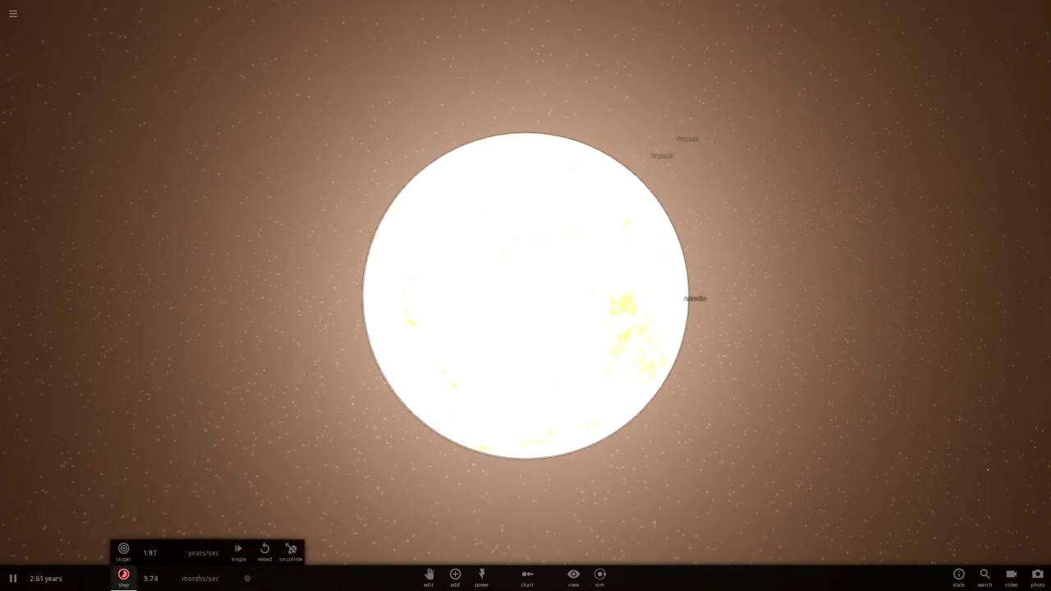
pyautogui.press('.')
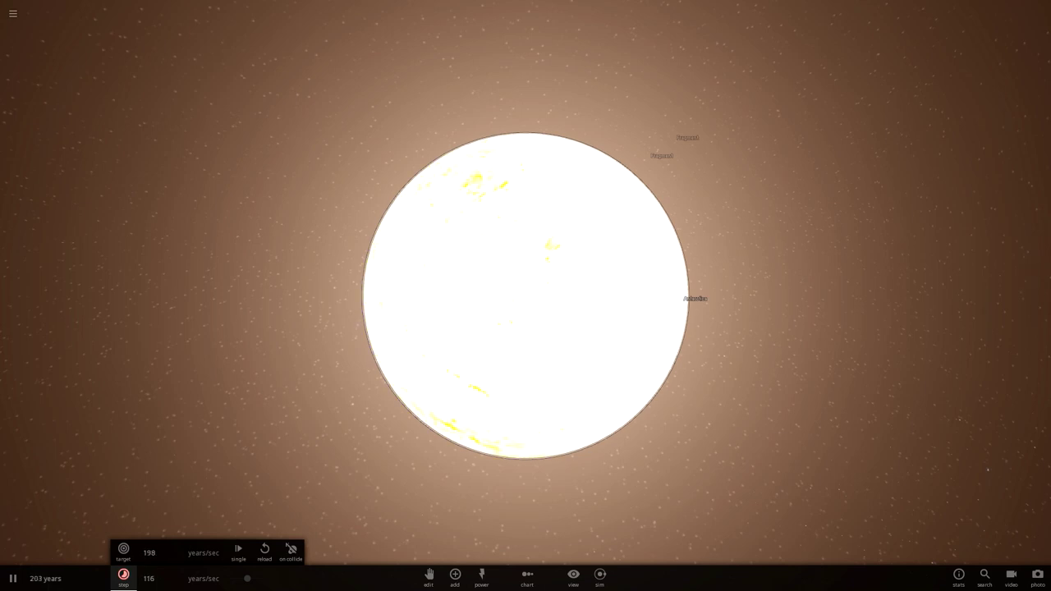
# Check Antarctica's surface temperature, appearance and orbital elements, then close its properties.
pyautogui.click(526, 296)
pyautogui.scroll(-3, 952, 329)
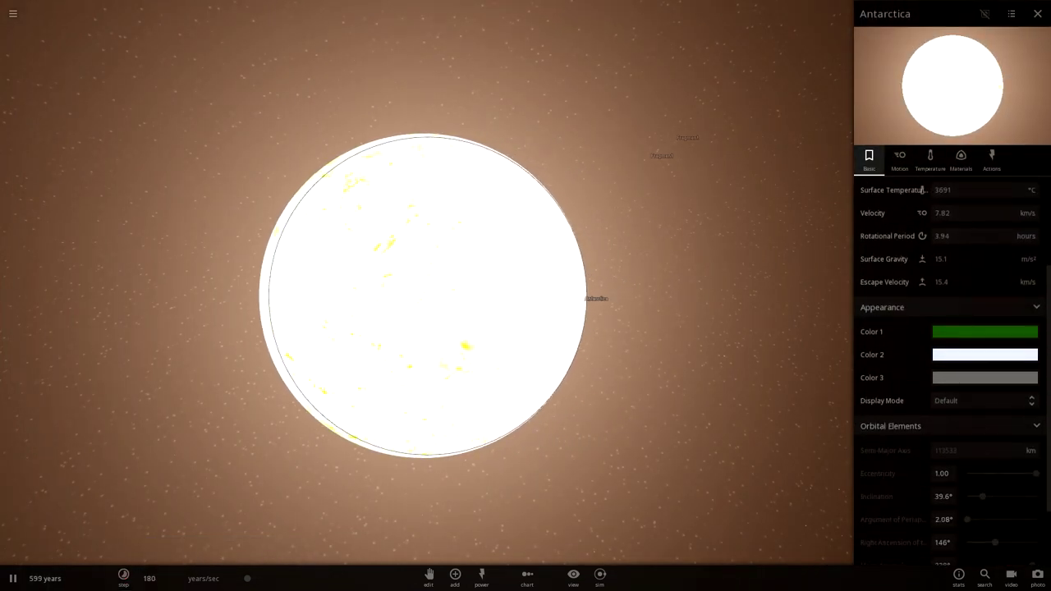
pyautogui.click(1037, 14)
pyautogui.scroll(-10, 526, 296)
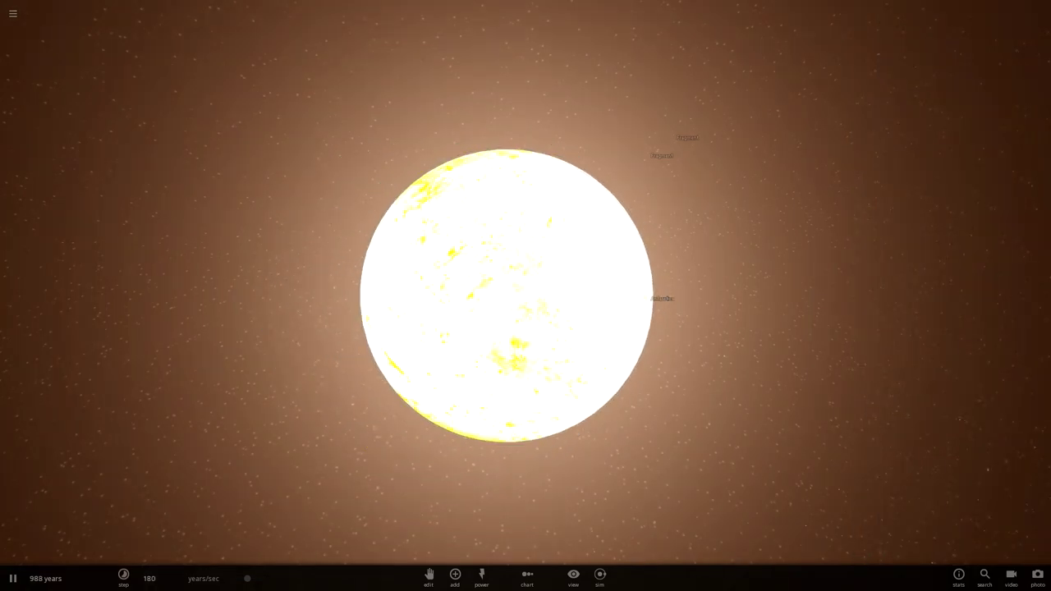